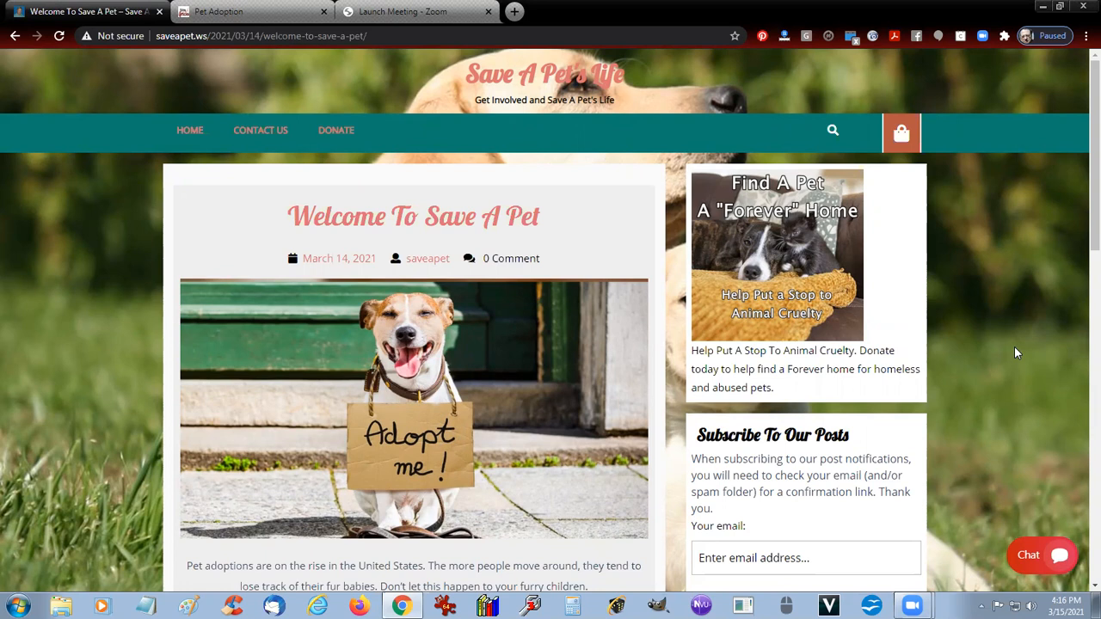
Go to the site's home page, then open the WordPress admin login at saveapet.ws/wp-admin.
left_click(189, 130)
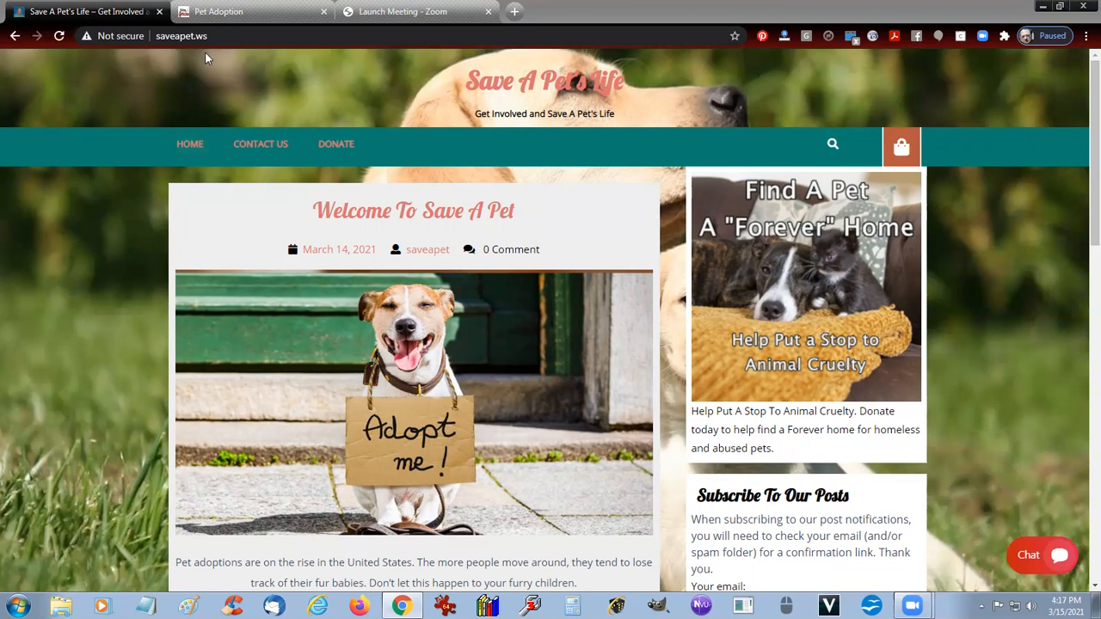
left_click(233, 33)
left_click(233, 34)
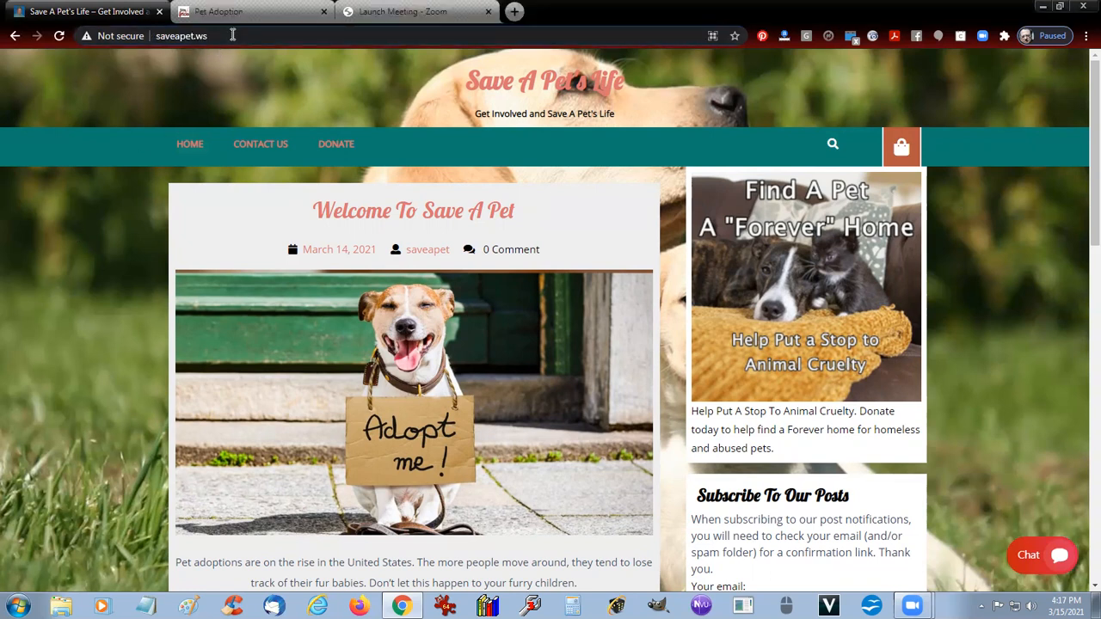
type("/")
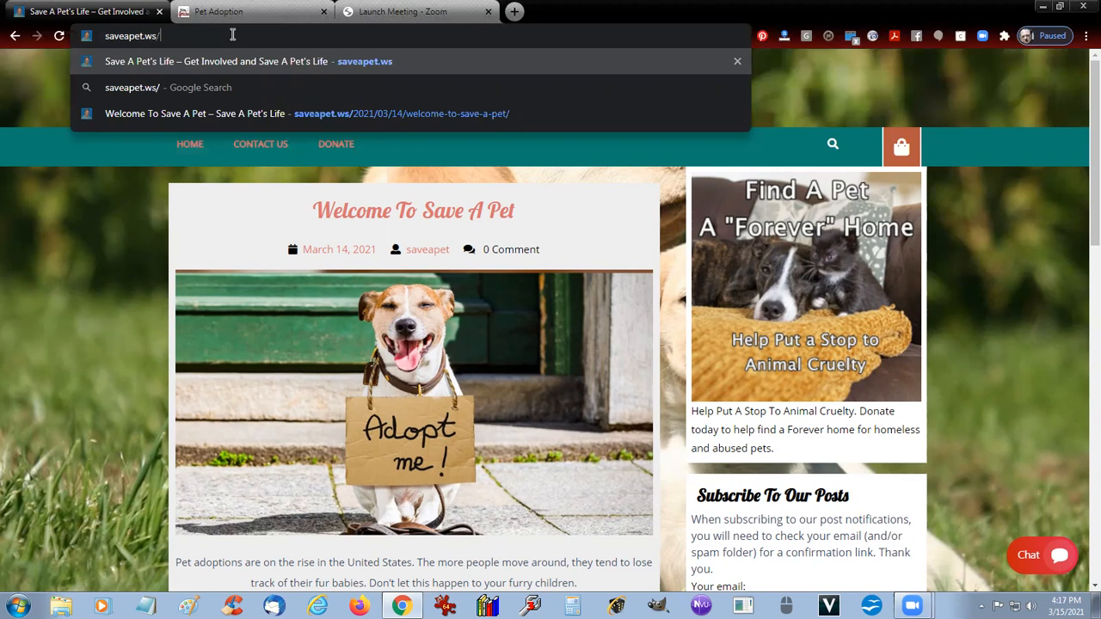
type("w")
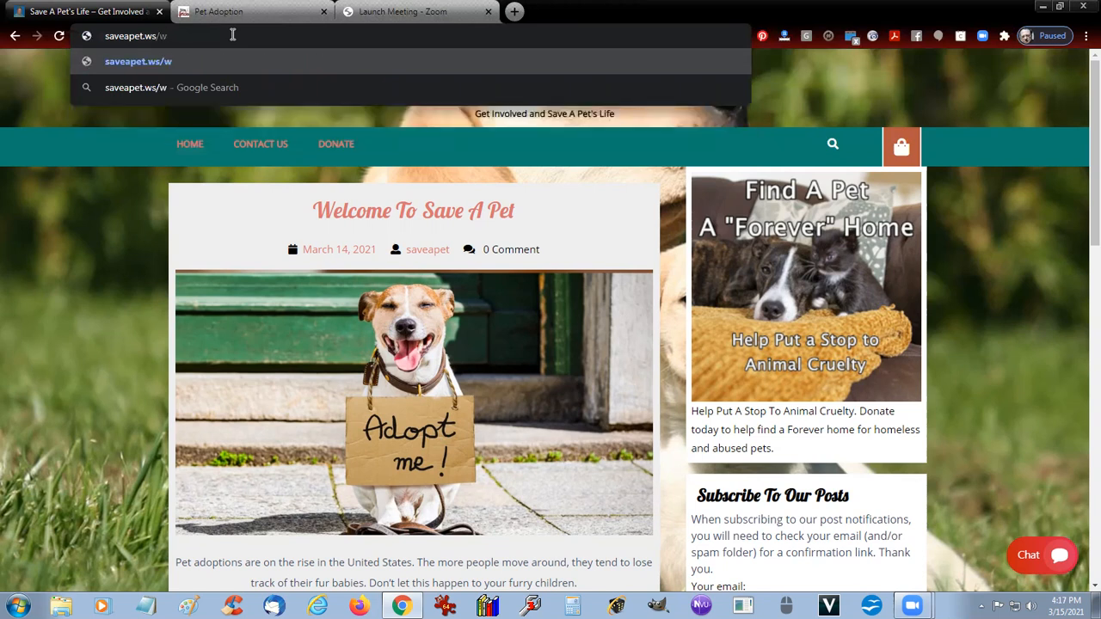
type("p-admin")
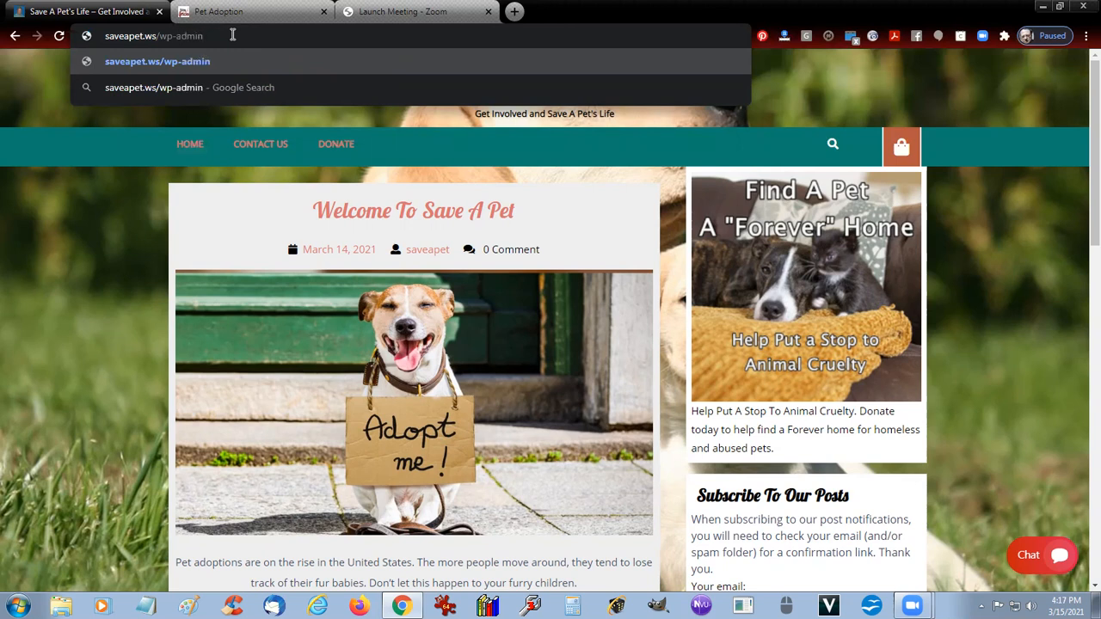
key("Return")
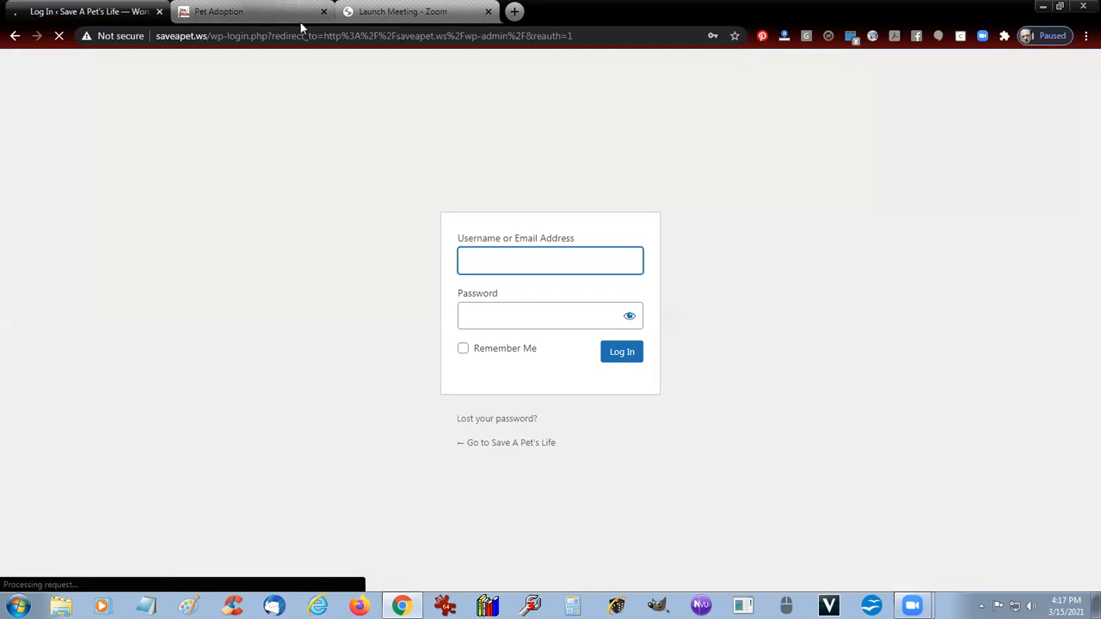
Fill in the site account's saved username and password and log in to the WordPress dashboard.
left_click(550, 261)
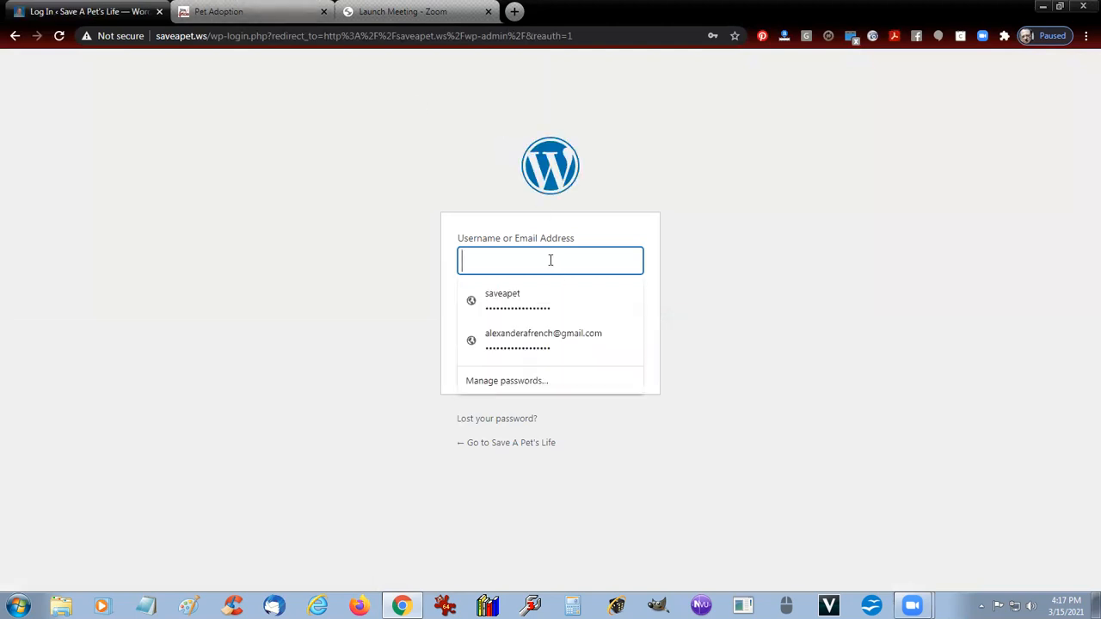
left_click(526, 305)
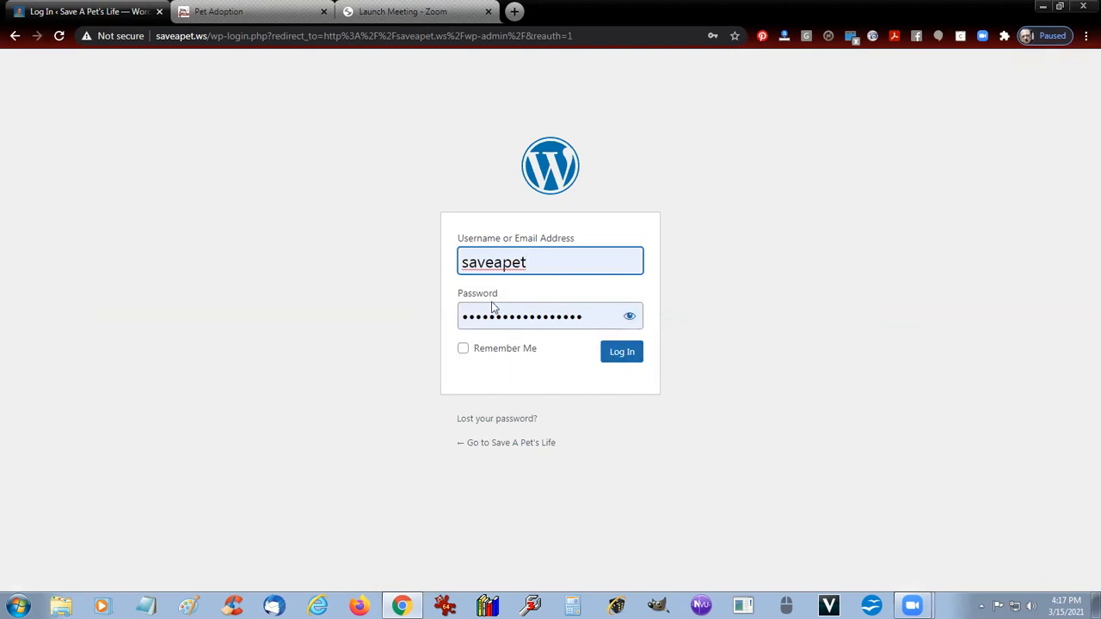
left_click(621, 353)
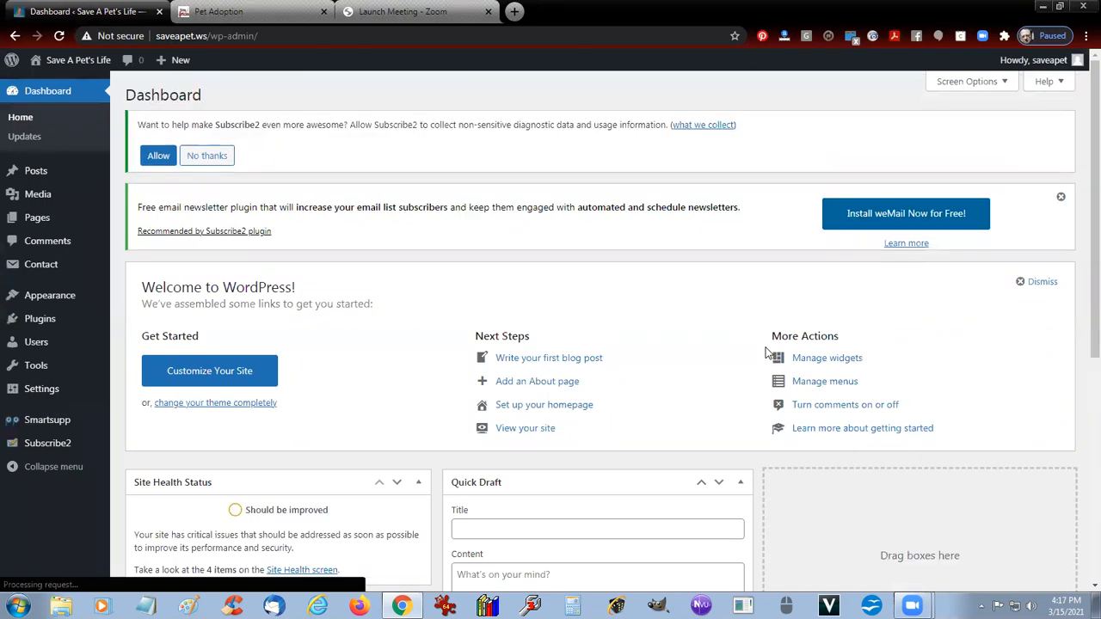
Log out of the WordPress dashboard.
mouse_move(1042, 63)
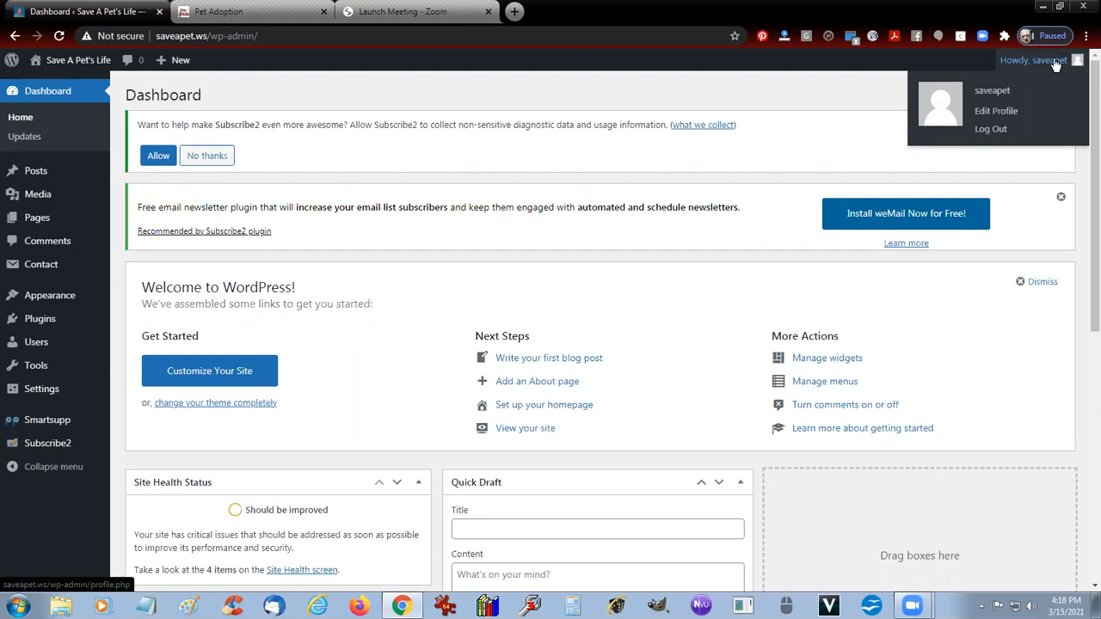
left_click(991, 131)
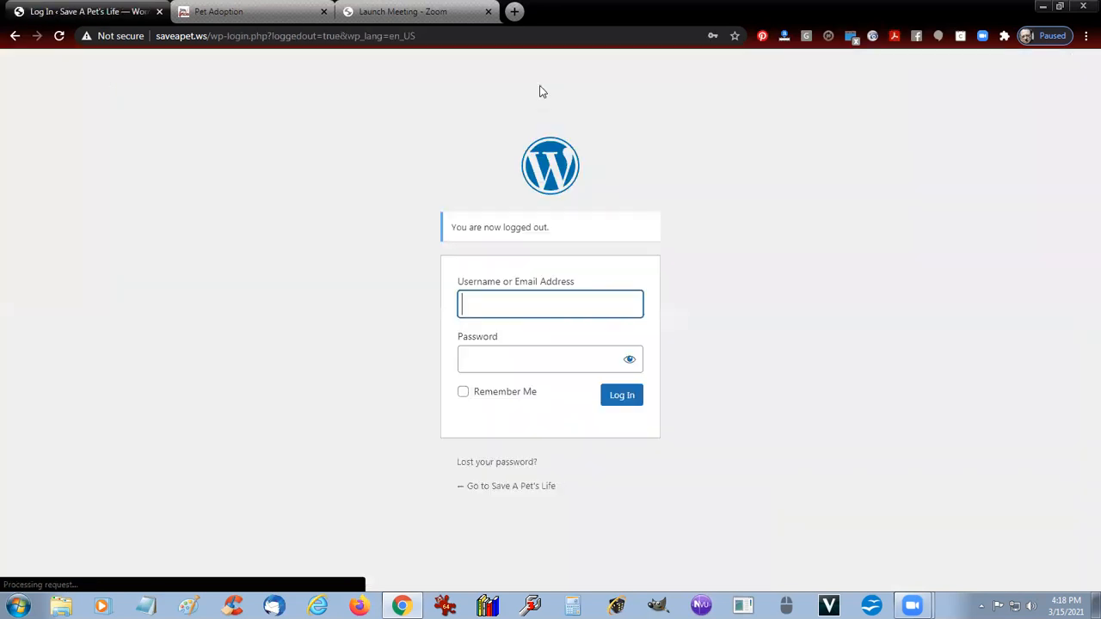
left_click(193, 34)
type("s")
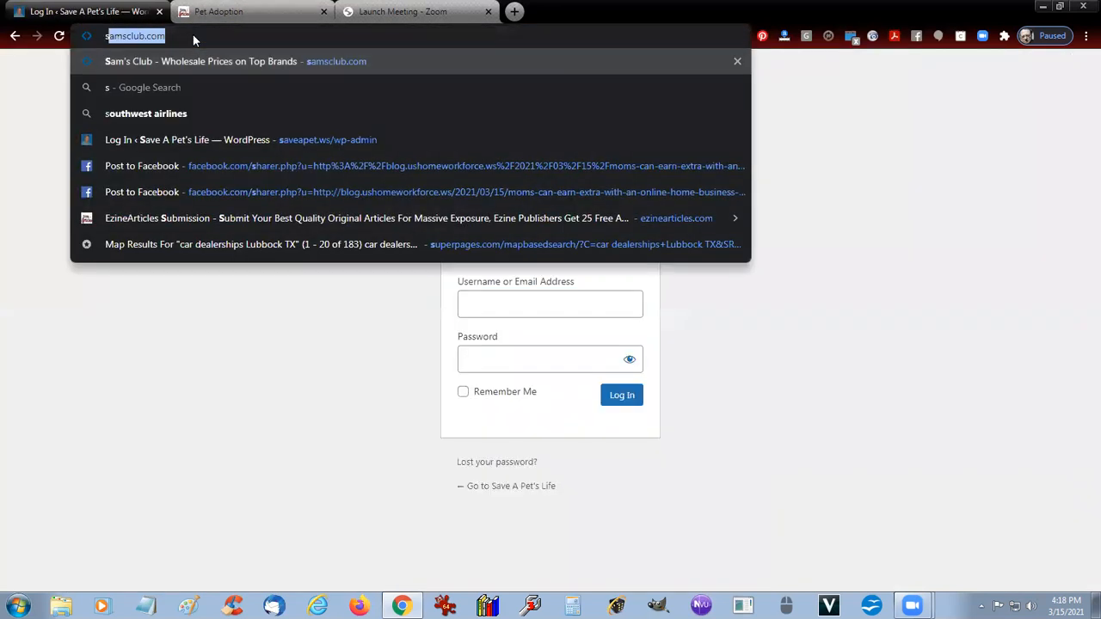
type("a")
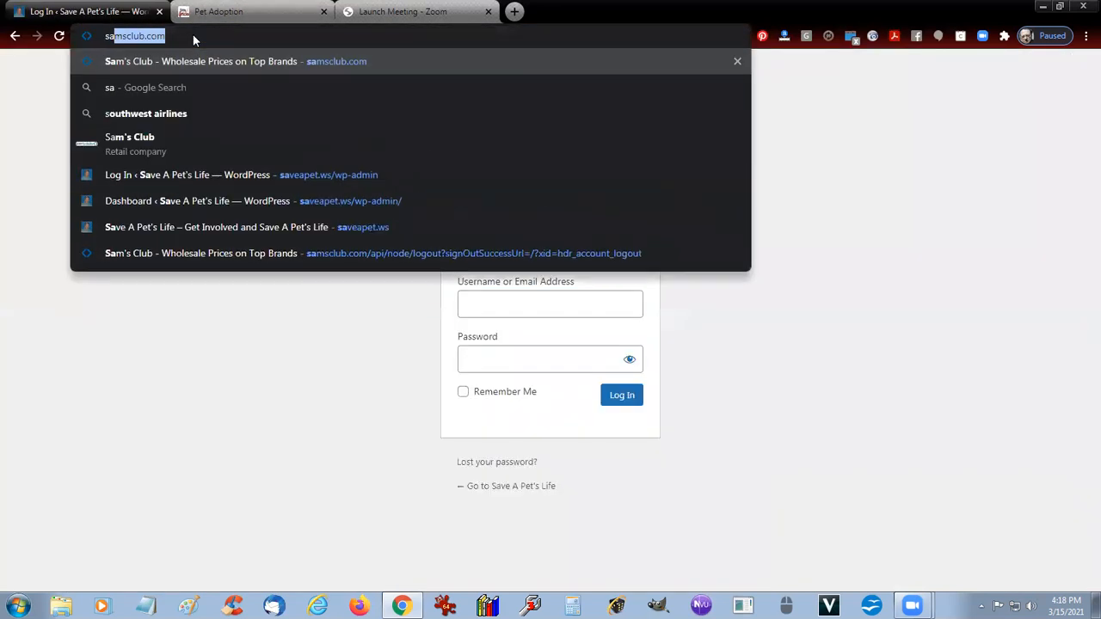
type("ve")
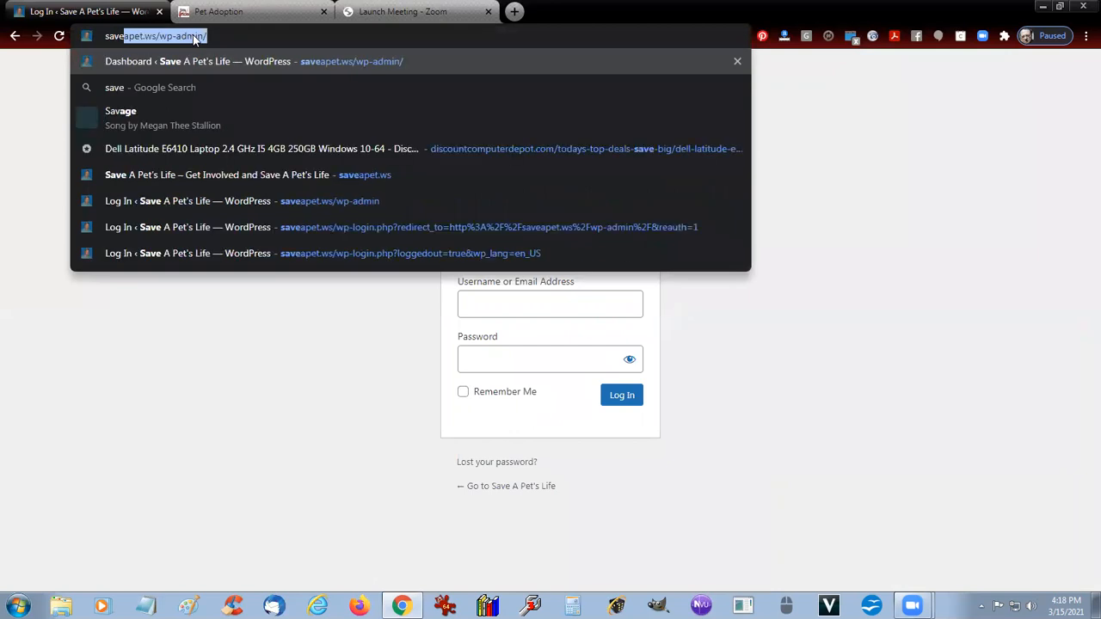
key("Delete")
key("BackSpace")
key("BackSpace")
key("BackSpace")
key("BackSpace")
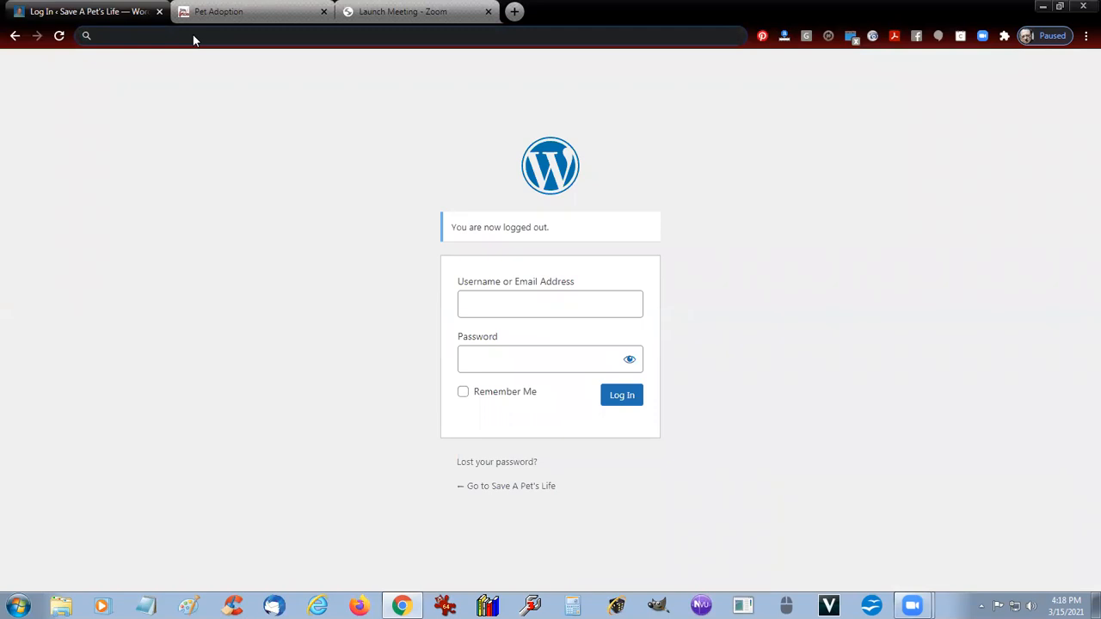
Load the site's home page at saveapet.ws, without the wp-admin part of the suggested address.
type("save")
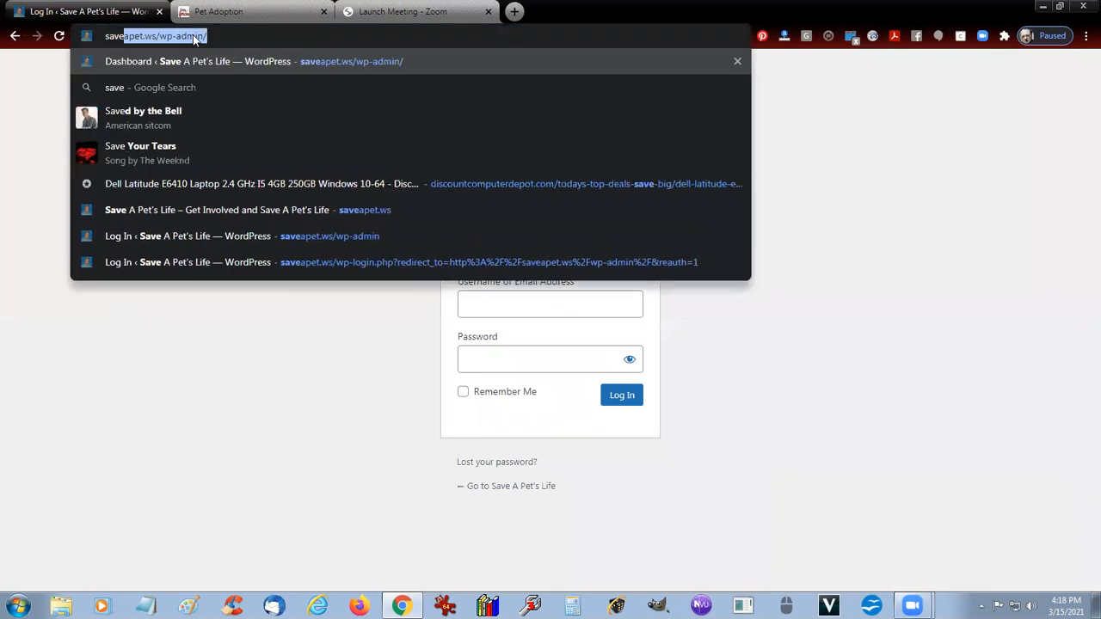
key("End")
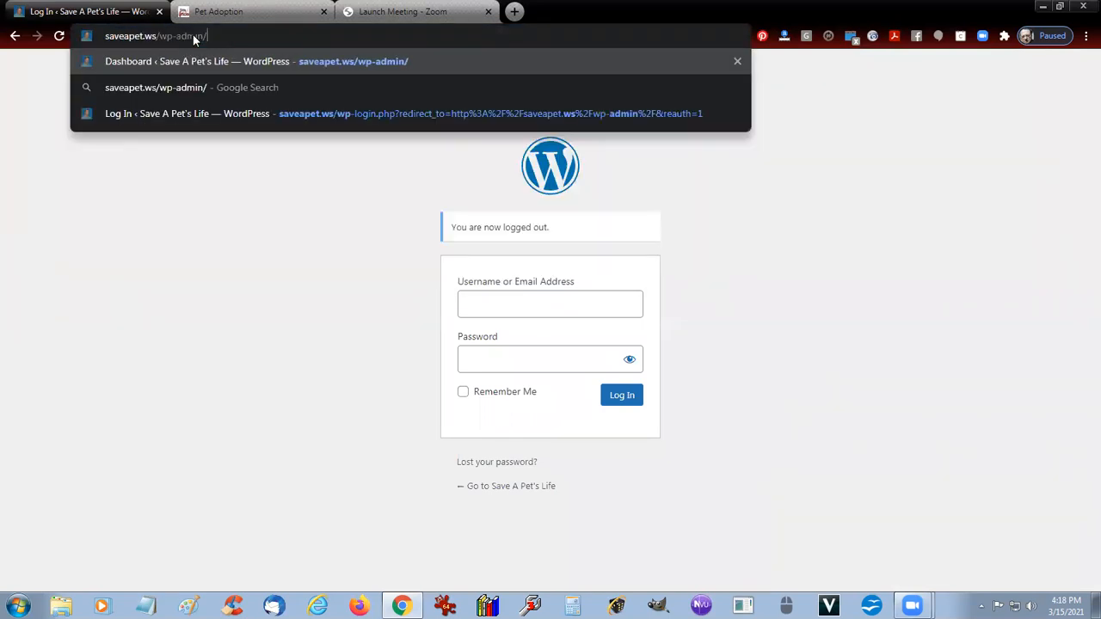
key("BackSpace")
key("BackSpace")
key("BackSpace")
key("BackSpace")
key("BackSpace")
key("BackSpace")
key("BackSpace")
key("BackSpace")
key("BackSpace")
key("BackSpace")
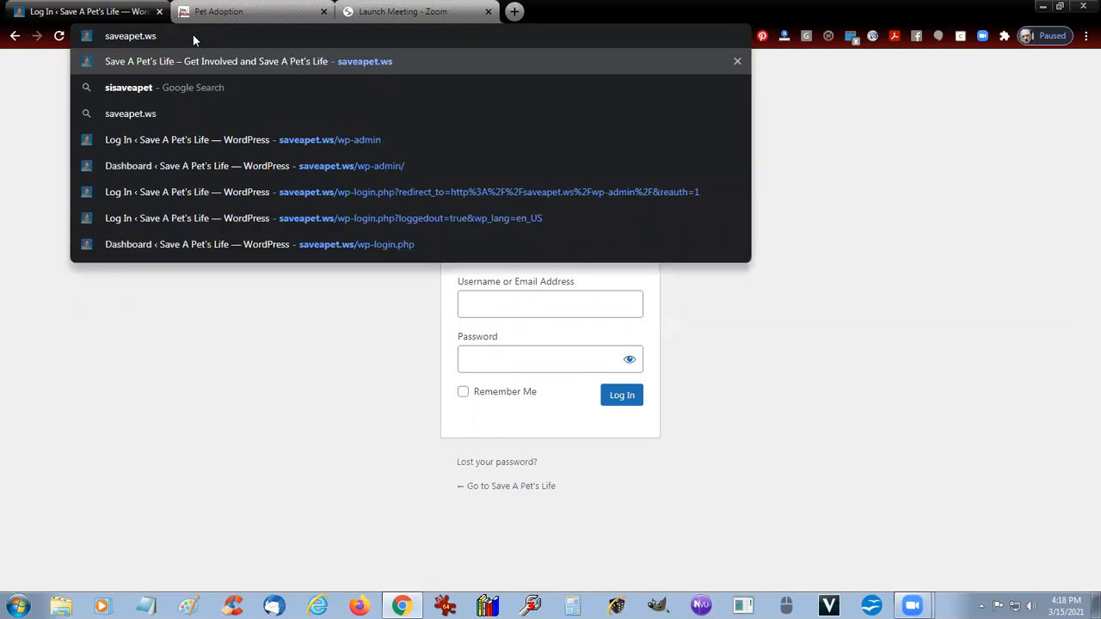
key("Return")
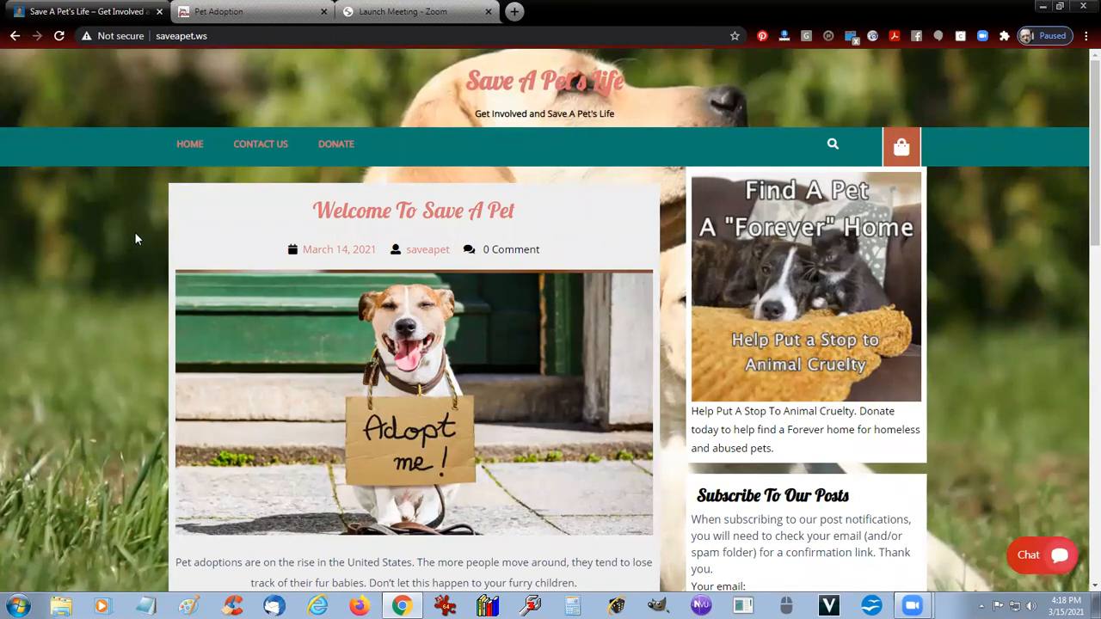
Open the login page through the Log In link in the home page's Meta section.
scroll(152, 217, "down", 10)
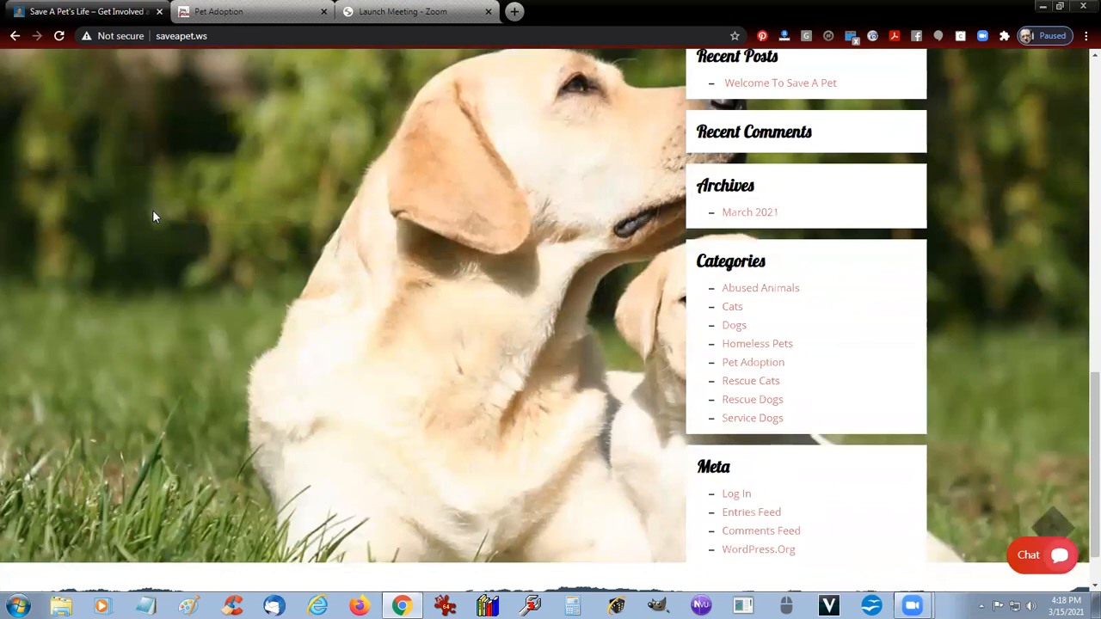
scroll(152, 217, "down", 1)
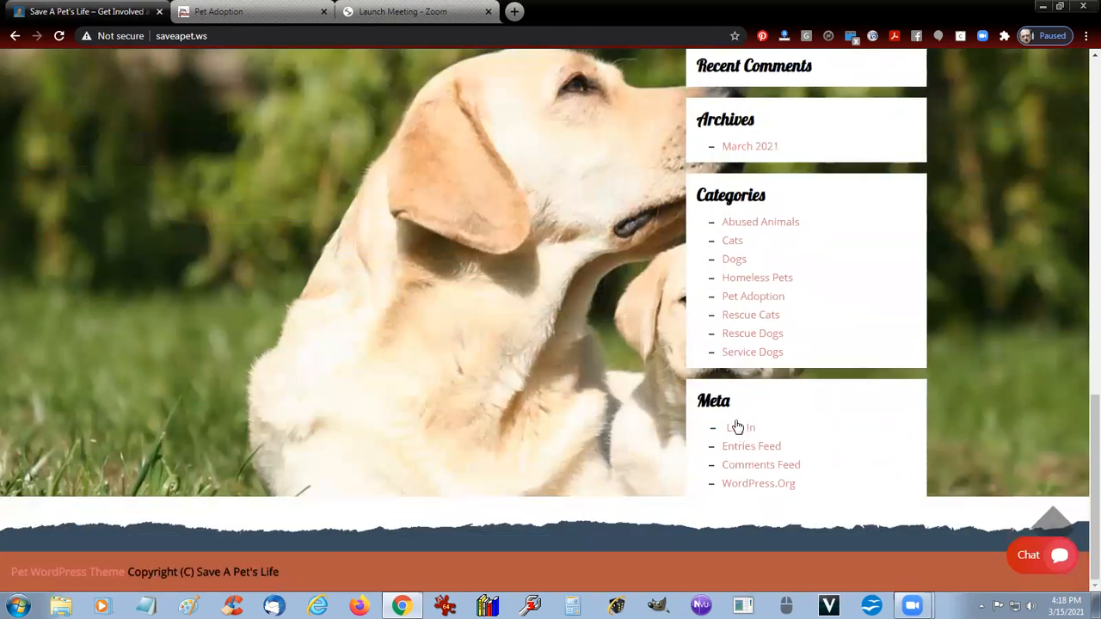
left_click(737, 426)
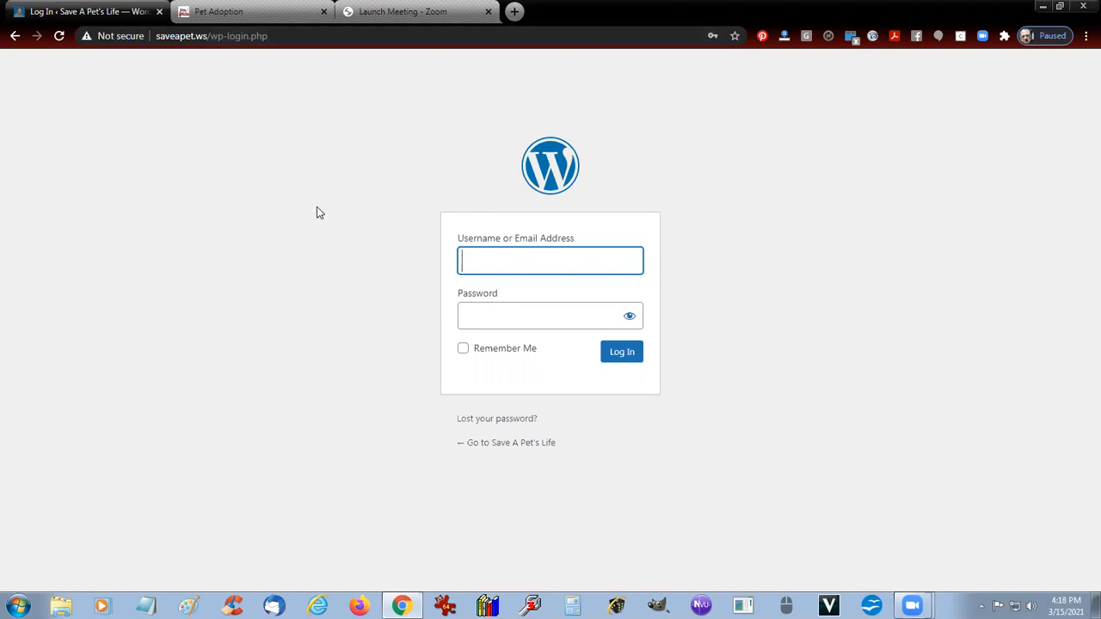
Return to Save A Pet's Life from the login page and reopen the login page through the Meta section.
left_click(507, 443)
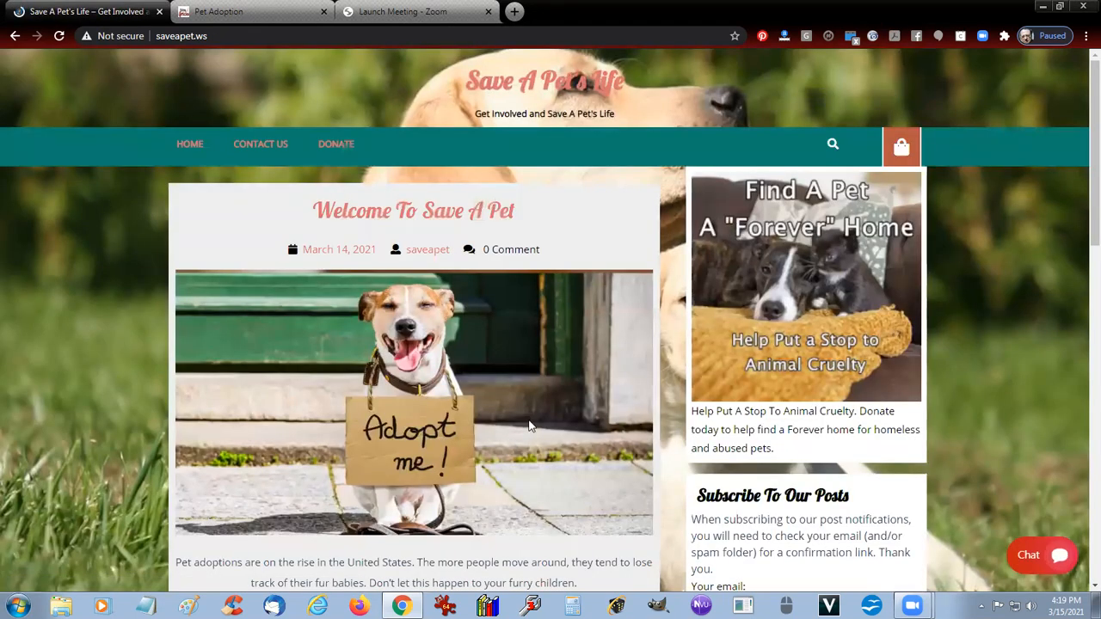
scroll(816, 383, "down", 10)
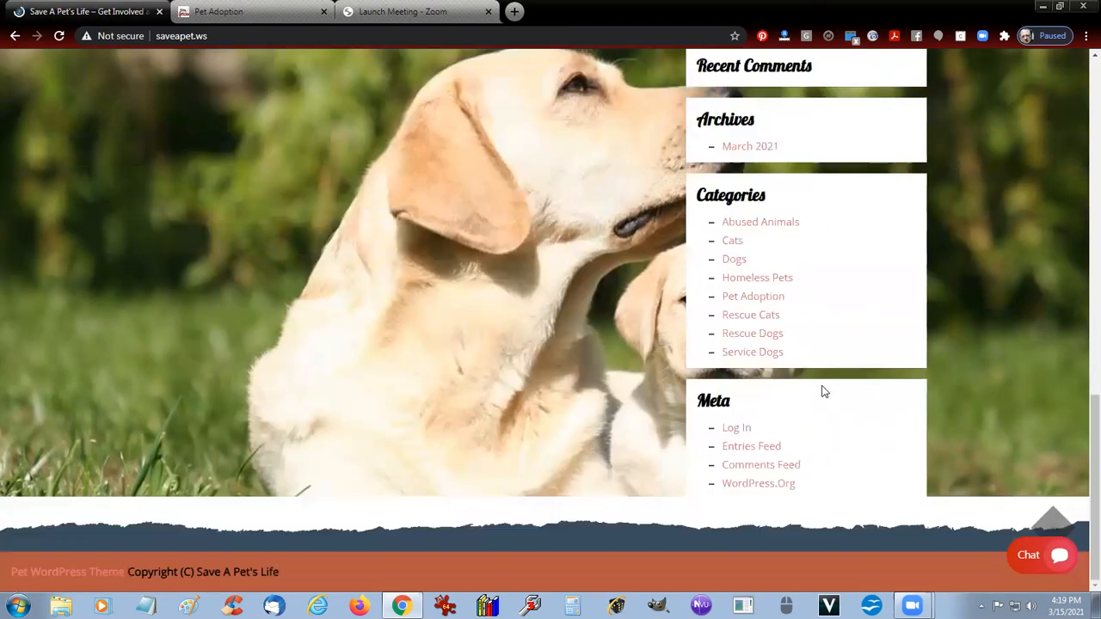
left_click(730, 429)
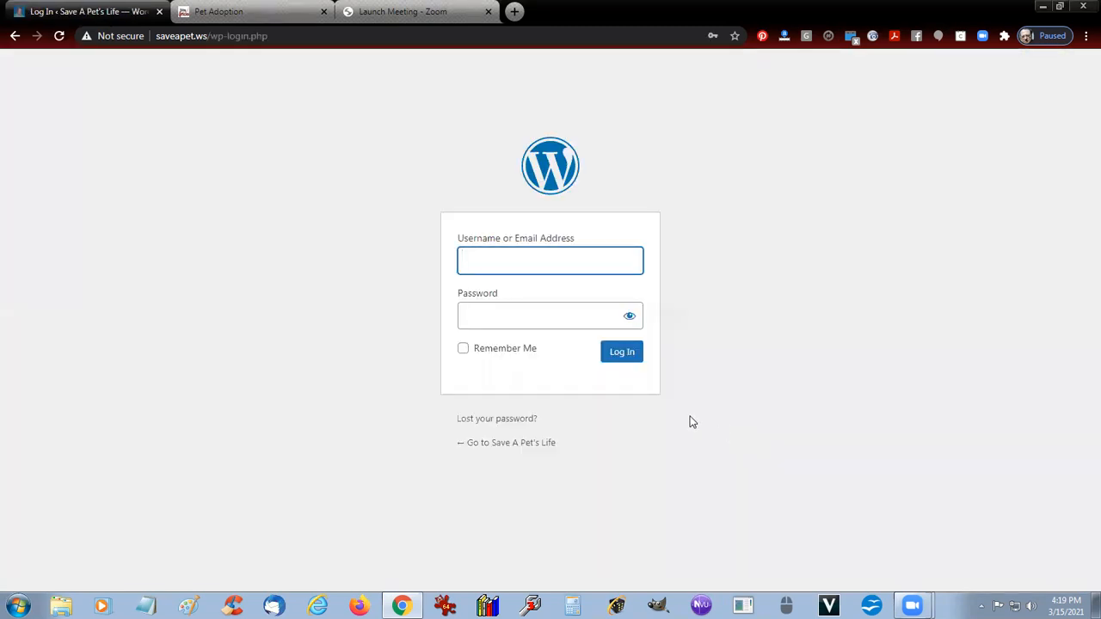
Log in to the dashboard again with the site account's saved username and password.
left_click(509, 265)
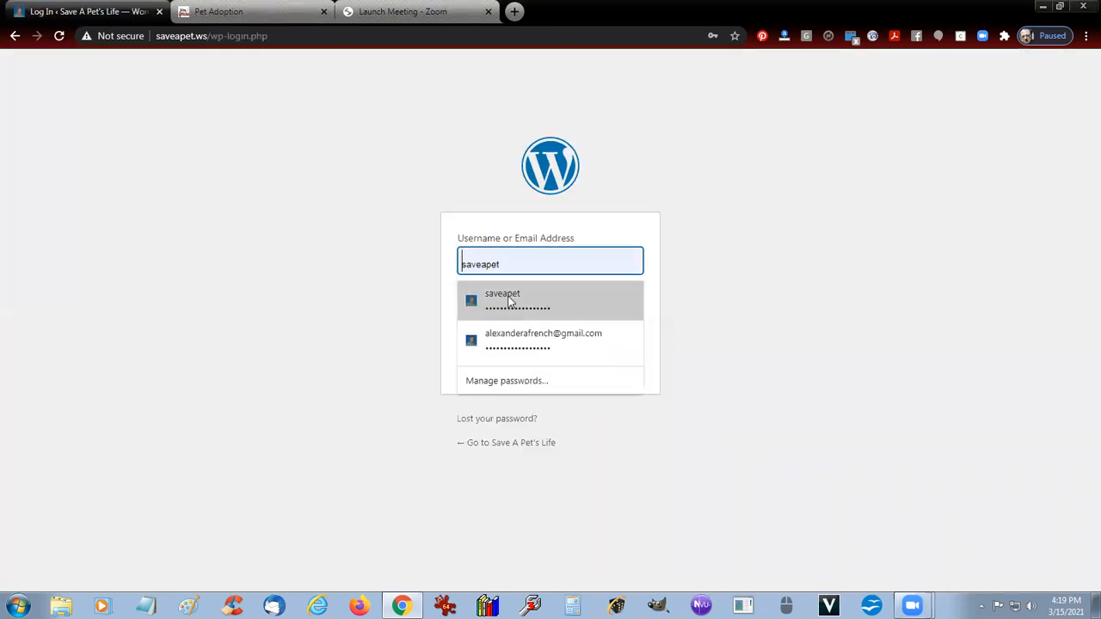
left_click(509, 300)
left_click(623, 353)
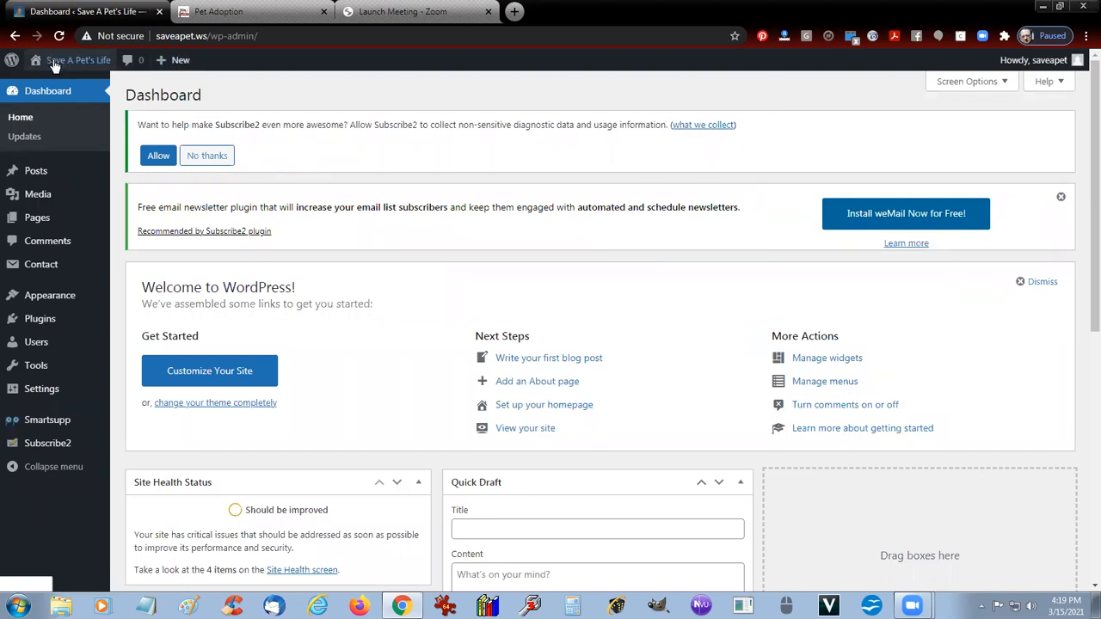
Visit the live site to look over its home page and welcome post, and return to the dashboard.
mouse_move(54, 65)
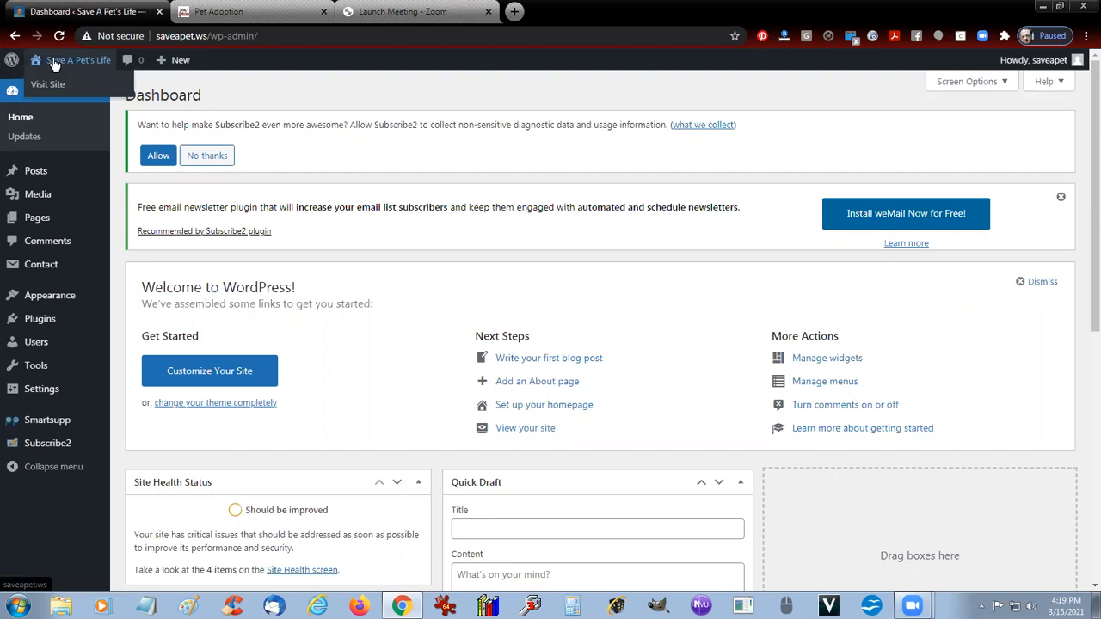
left_click(53, 66)
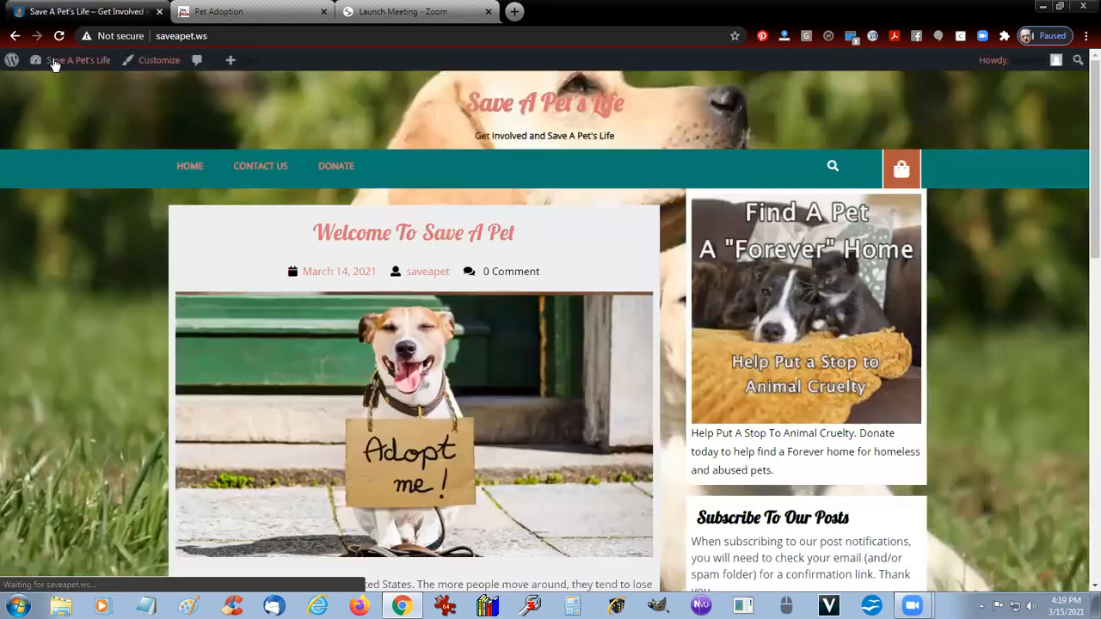
scroll(396, 452, "down", 1)
scroll(396, 451, "down", 2)
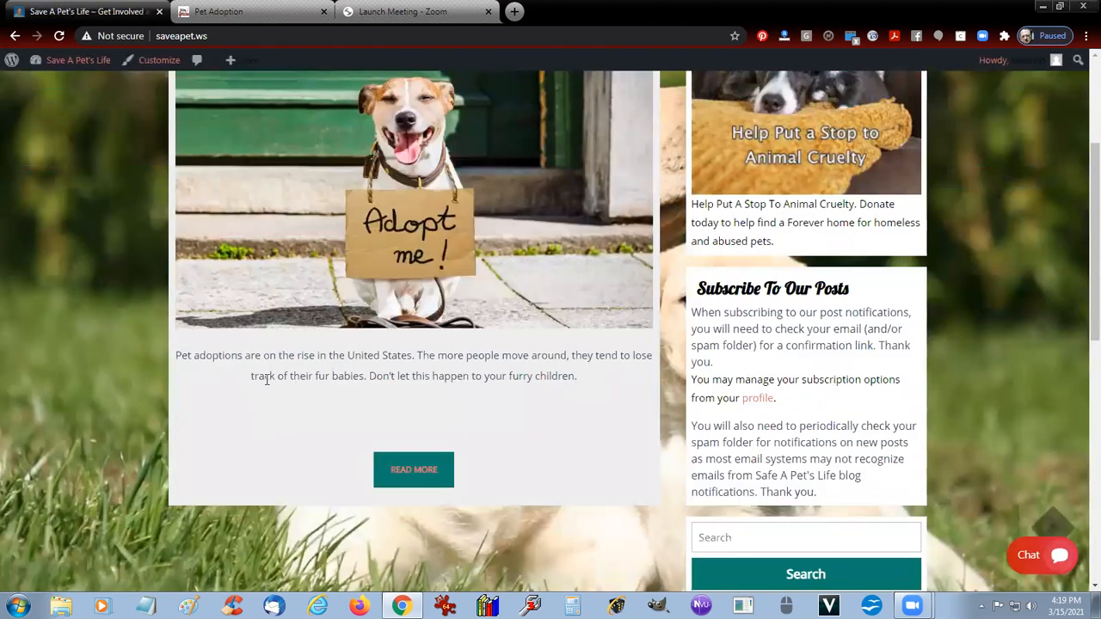
scroll(279, 362, "up", 3)
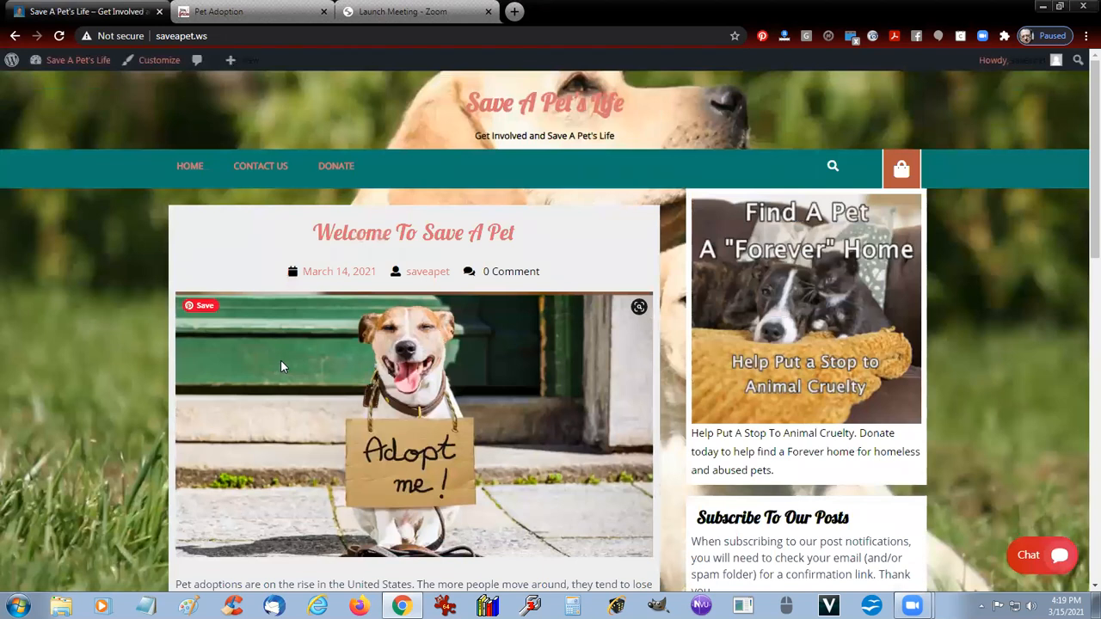
scroll(280, 367, "down", 3)
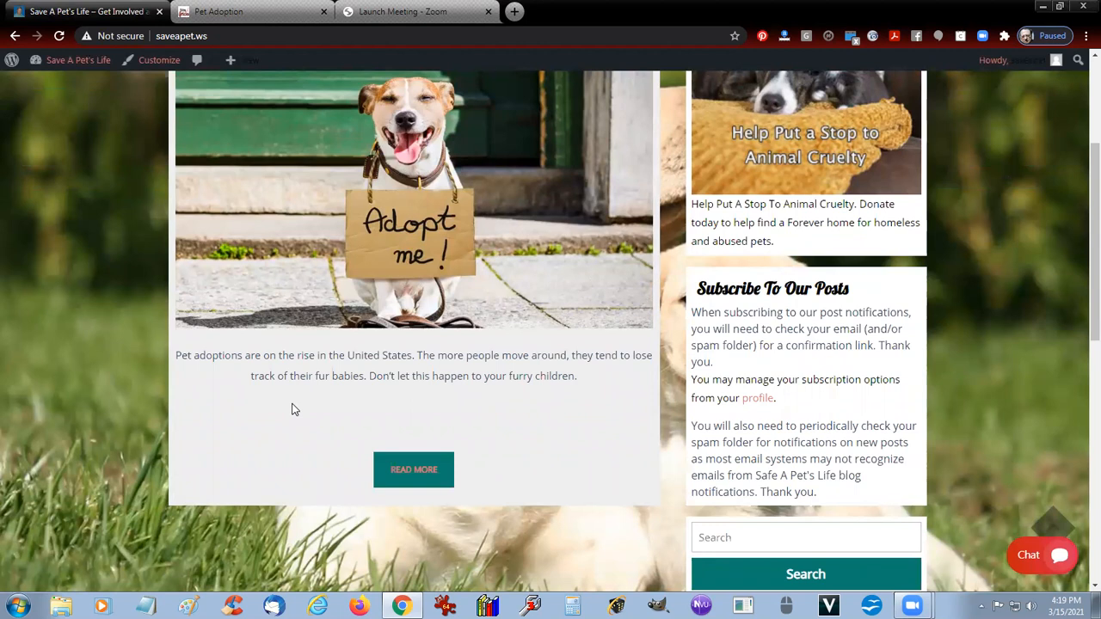
scroll(291, 409, "up", 3)
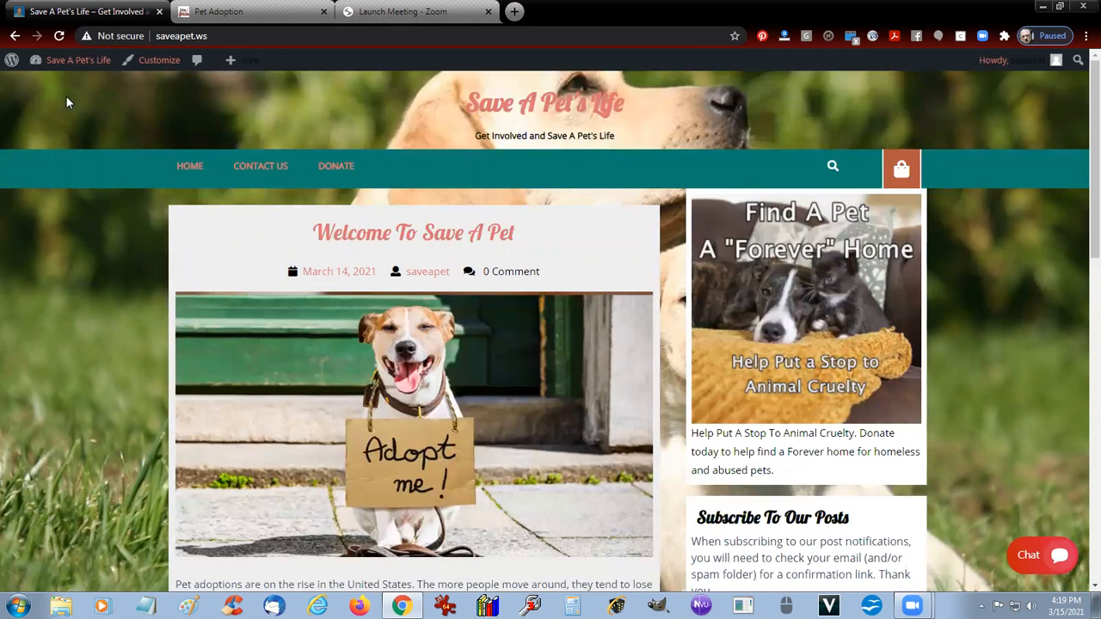
mouse_move(68, 62)
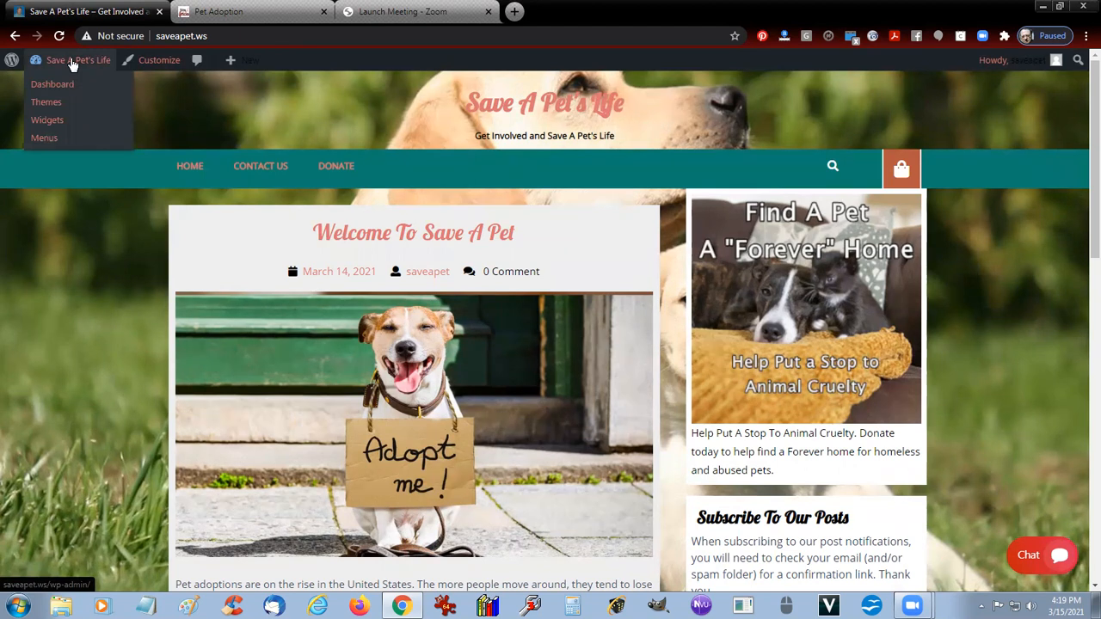
left_click(72, 62)
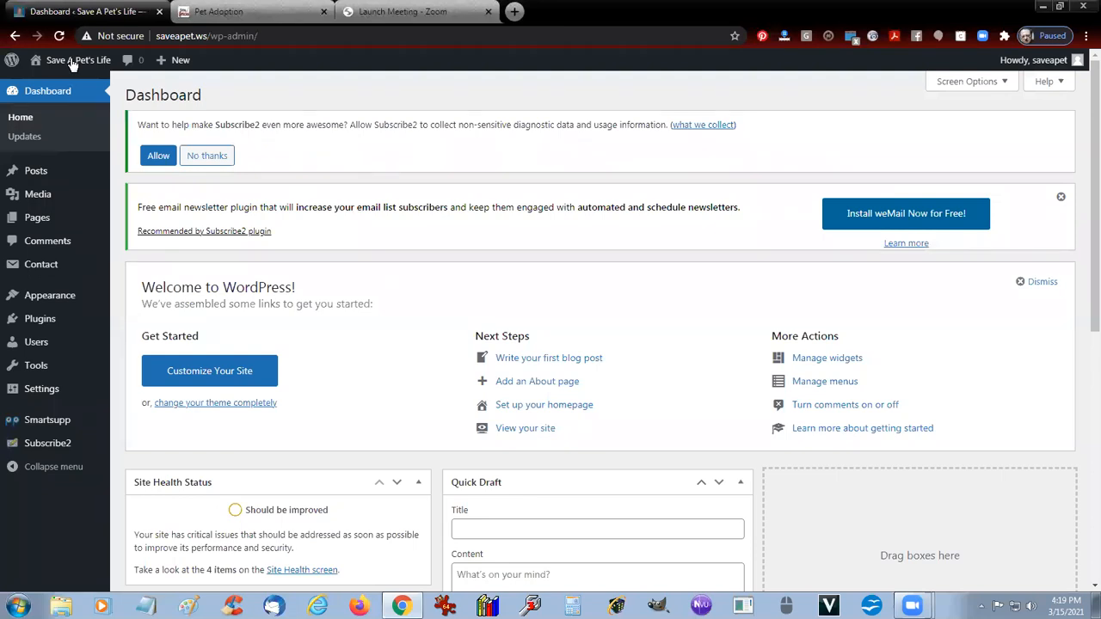
Start a new post from the dashboard and go through the block editor's welcome guide to its end.
mouse_move(34, 173)
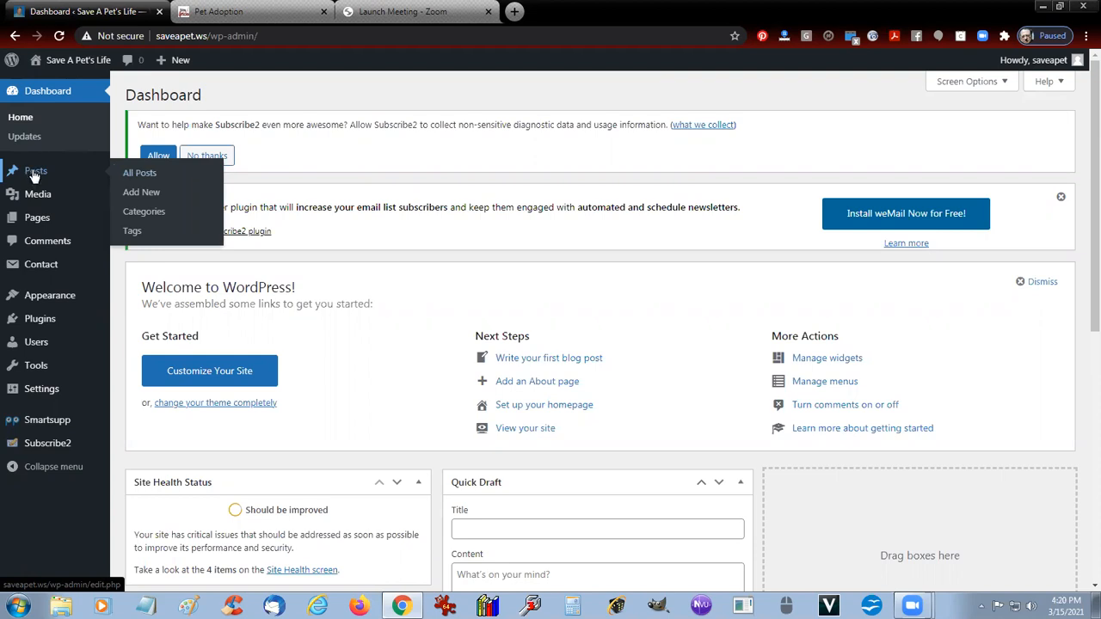
left_click(137, 198)
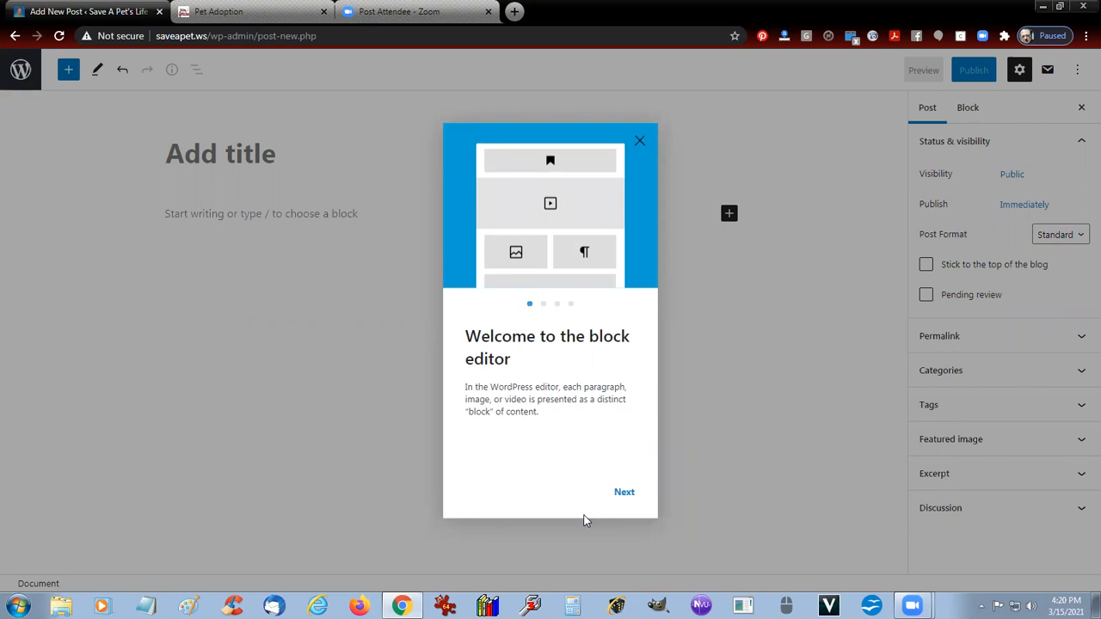
left_click(623, 494)
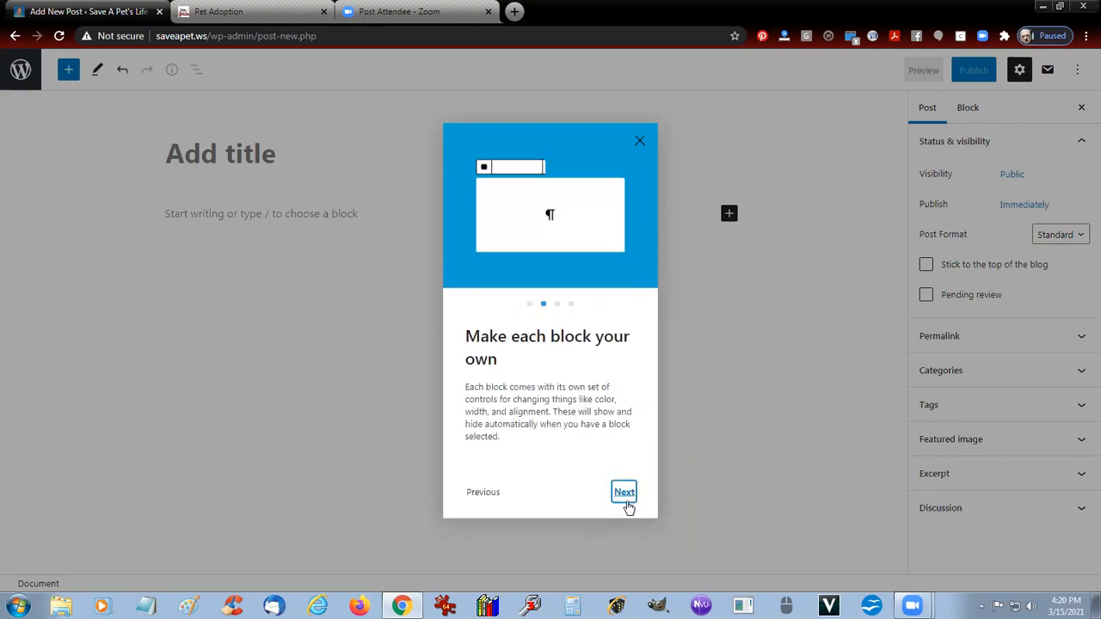
left_click(622, 493)
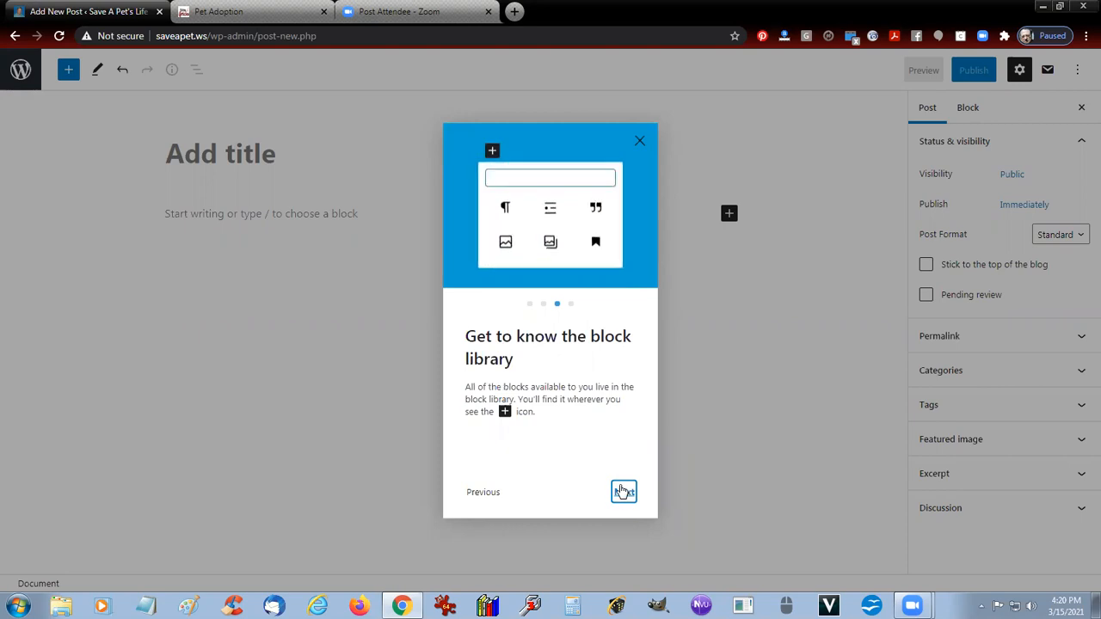
left_click(624, 494)
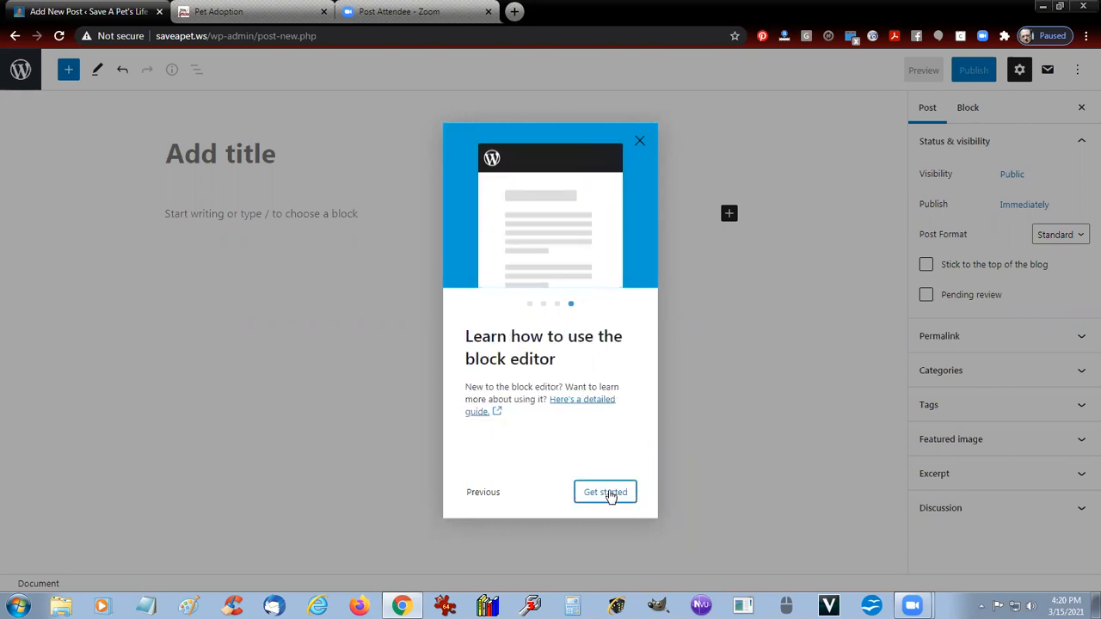
left_click(608, 494)
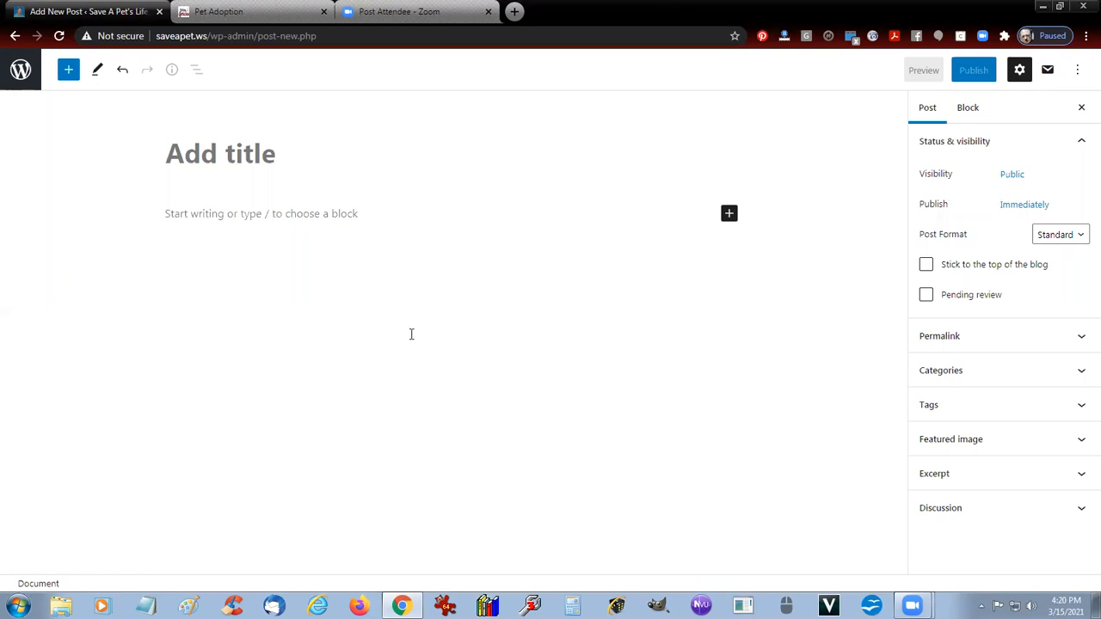
Leave the blank post and, from the list of all posts, view the published Welcome To Save A Pet post.
left_click(15, 36)
left_click(610, 114)
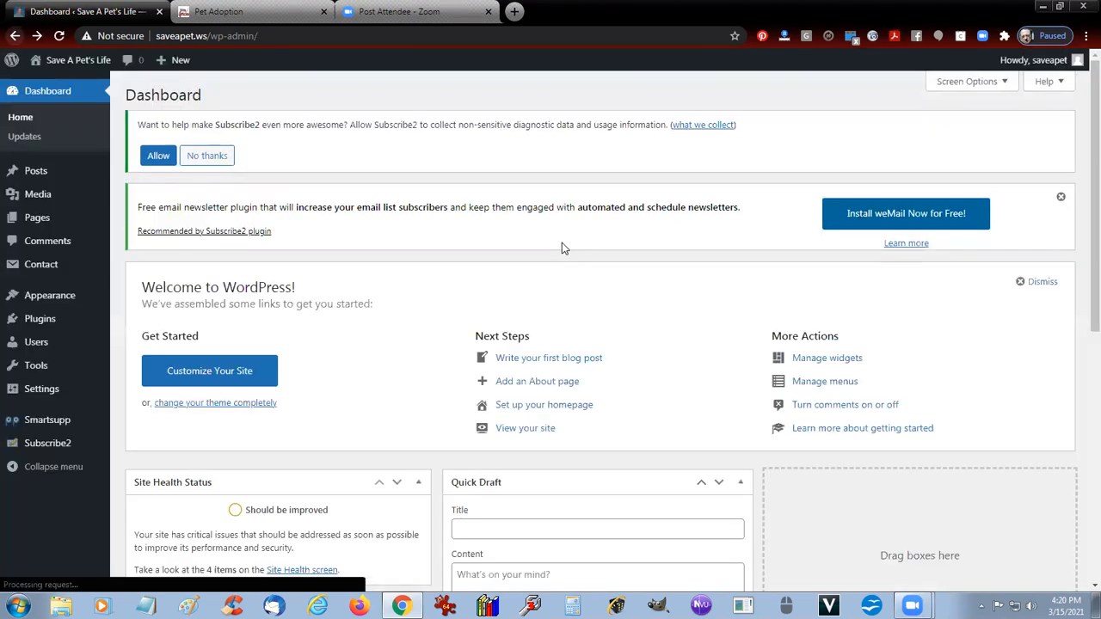
left_click(33, 172)
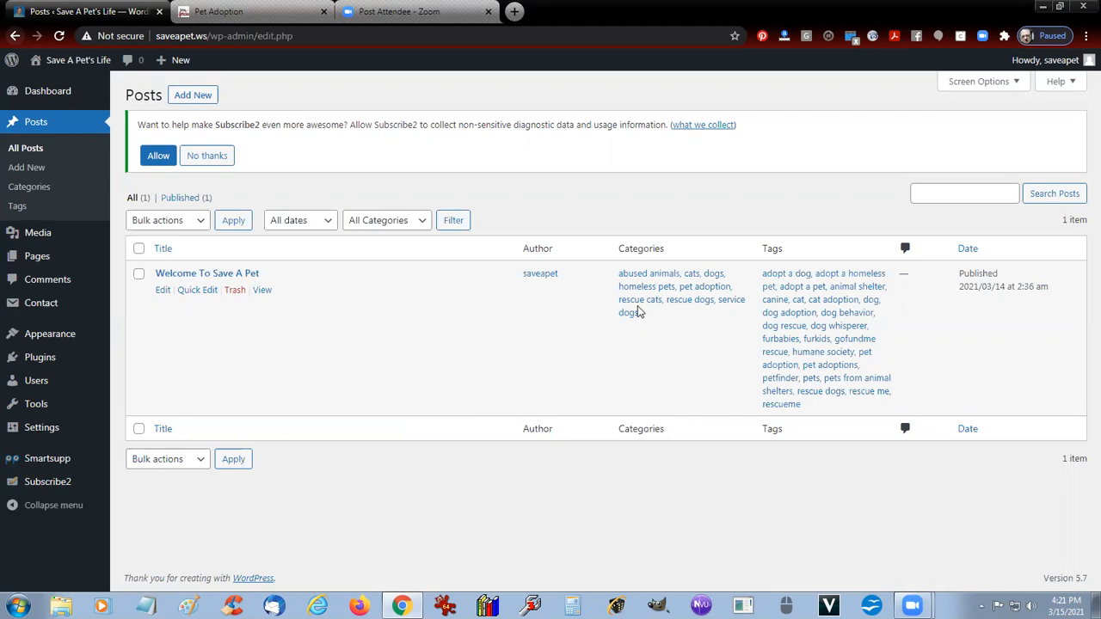
left_click(261, 292)
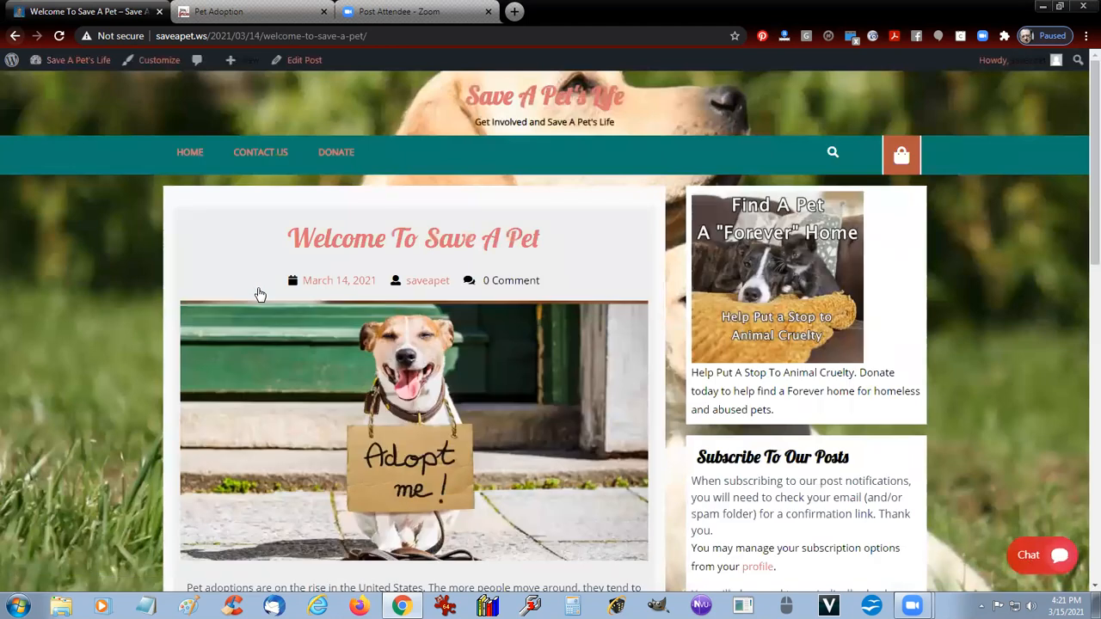
key("alt+Left")
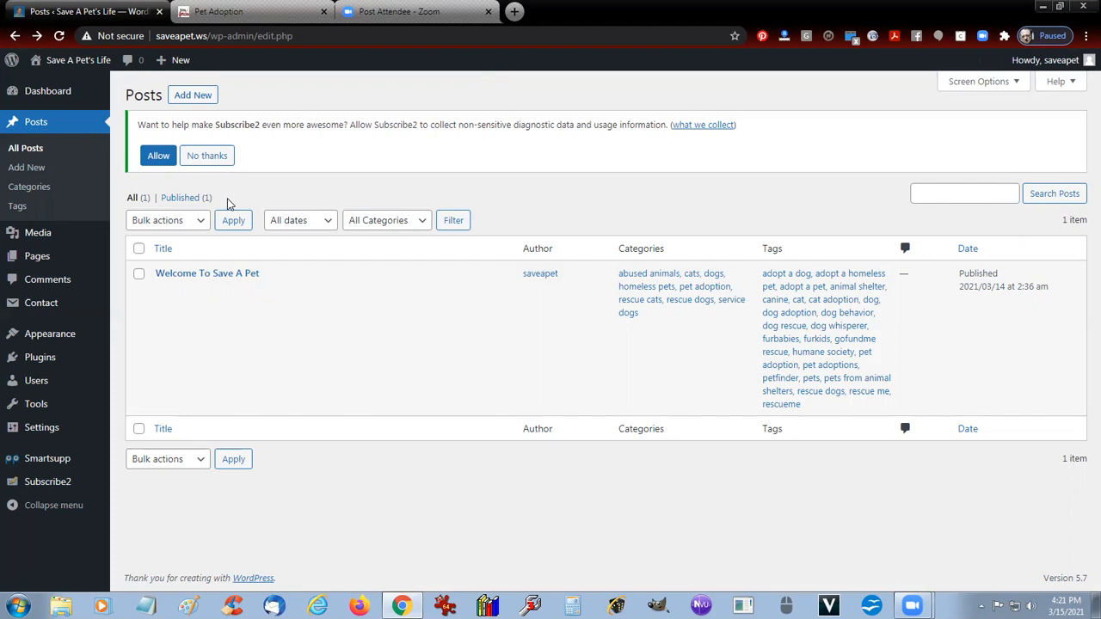
Add a new post from the Posts list.
mouse_move(166, 318)
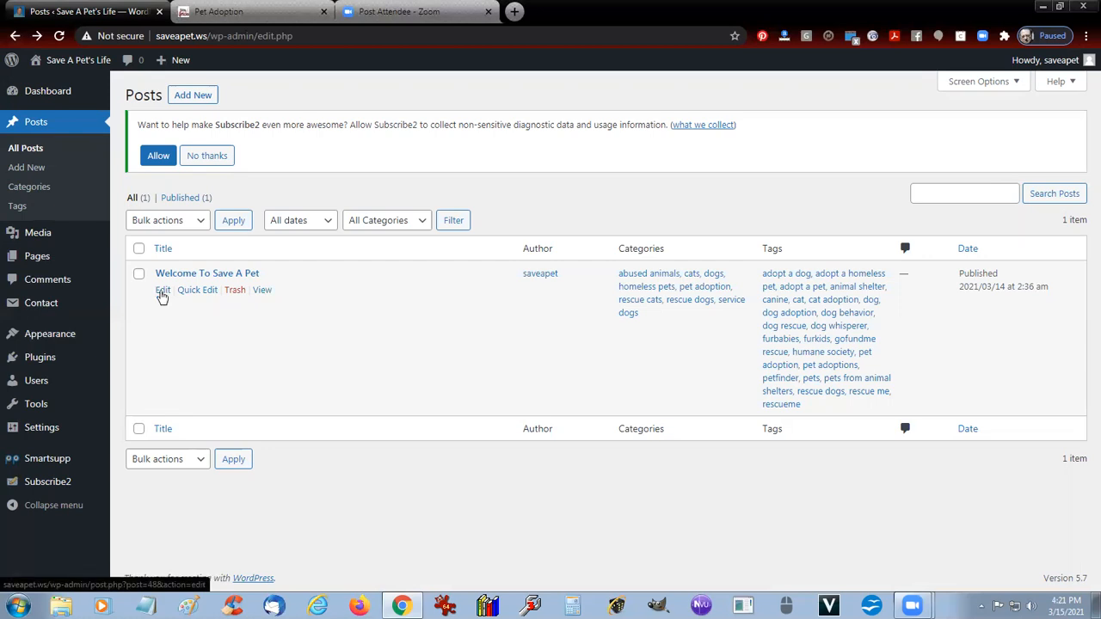
left_click(193, 95)
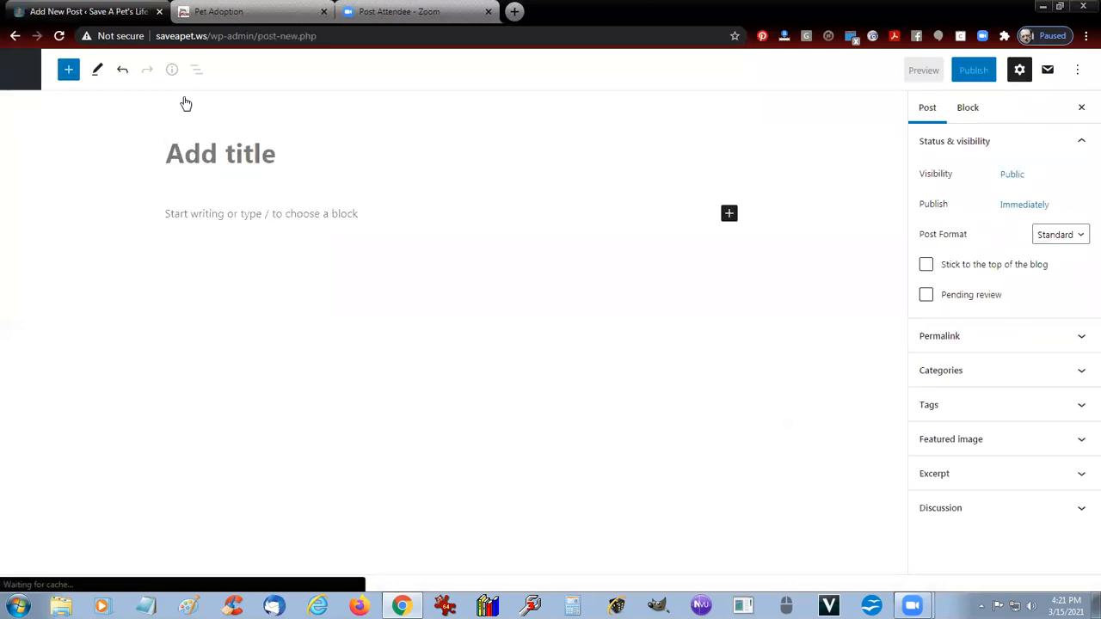
From the Pet Adoption article, open the EzineArticles home page in a separate tab and search it for "pet adoption".
left_click(251, 12)
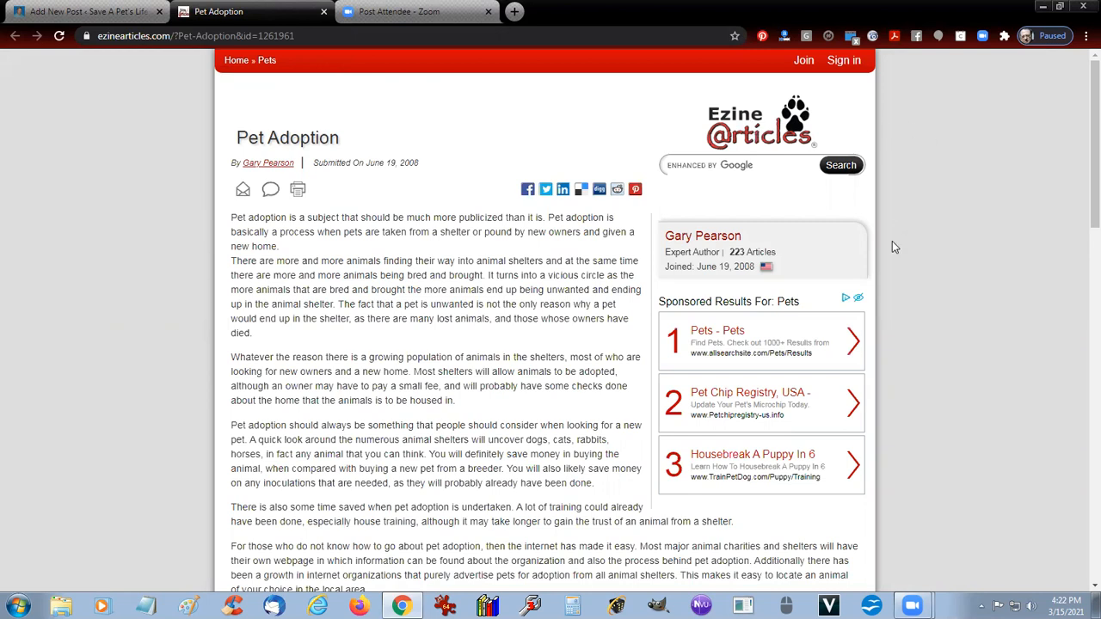
right_click(751, 134)
left_click(765, 136)
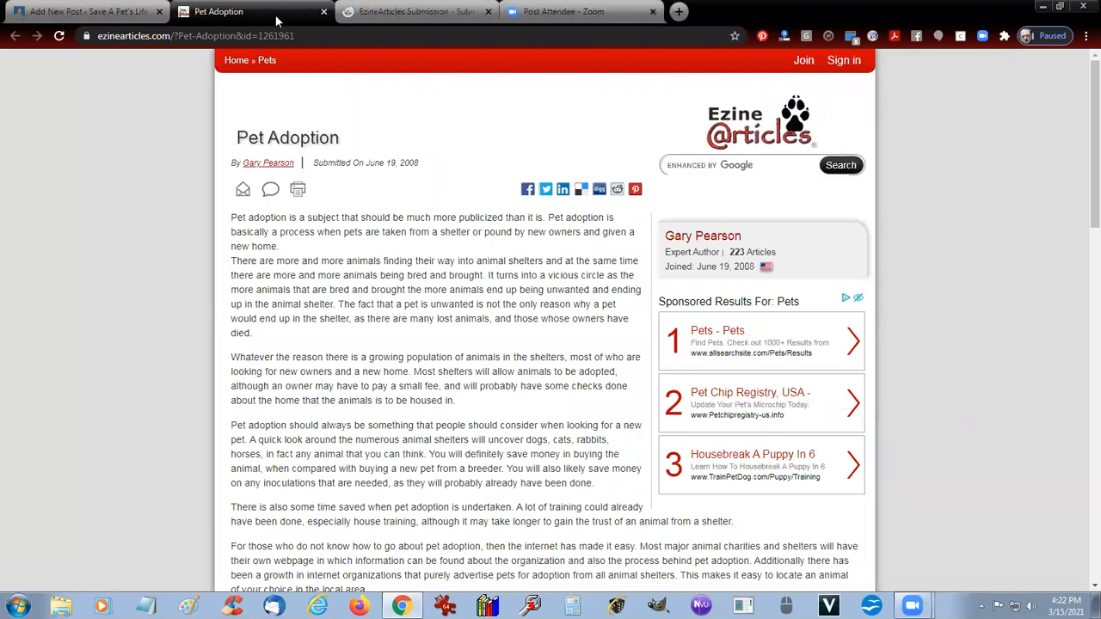
left_click(393, 7)
left_click(344, 296)
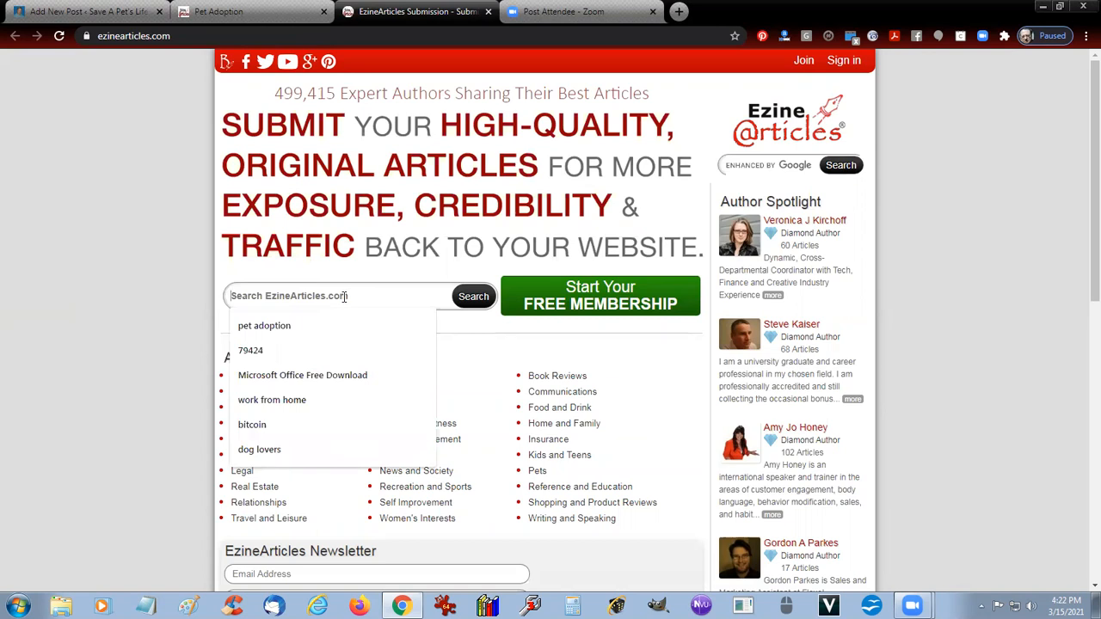
left_click(312, 325)
left_click(467, 298)
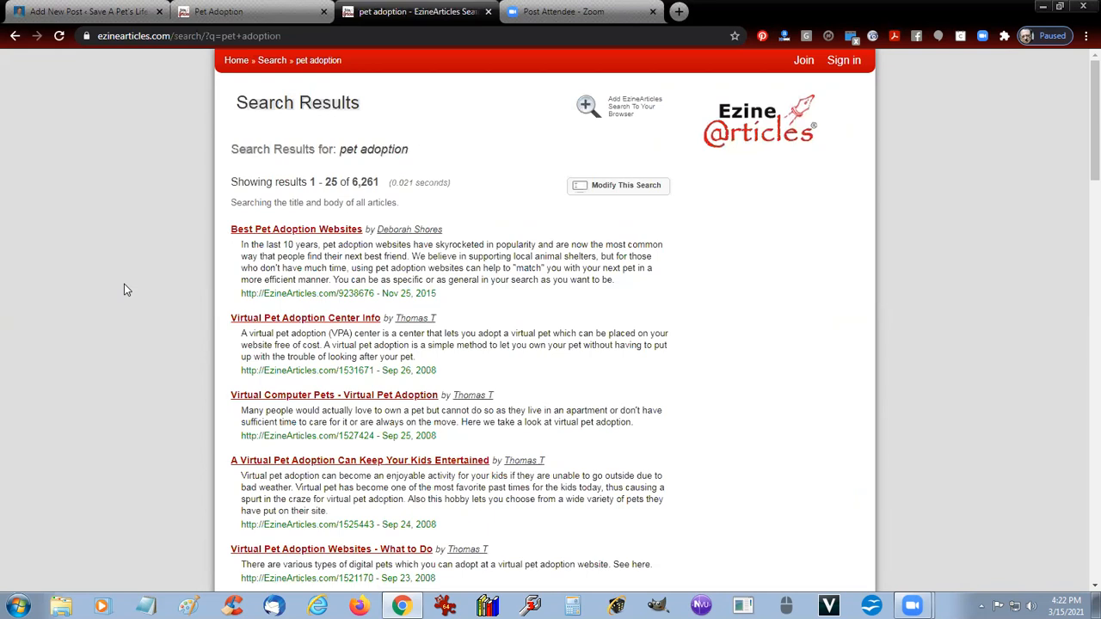
Look through the titles and summaries in the pet adoption search results for a suitable article.
scroll(124, 290, "down", 3)
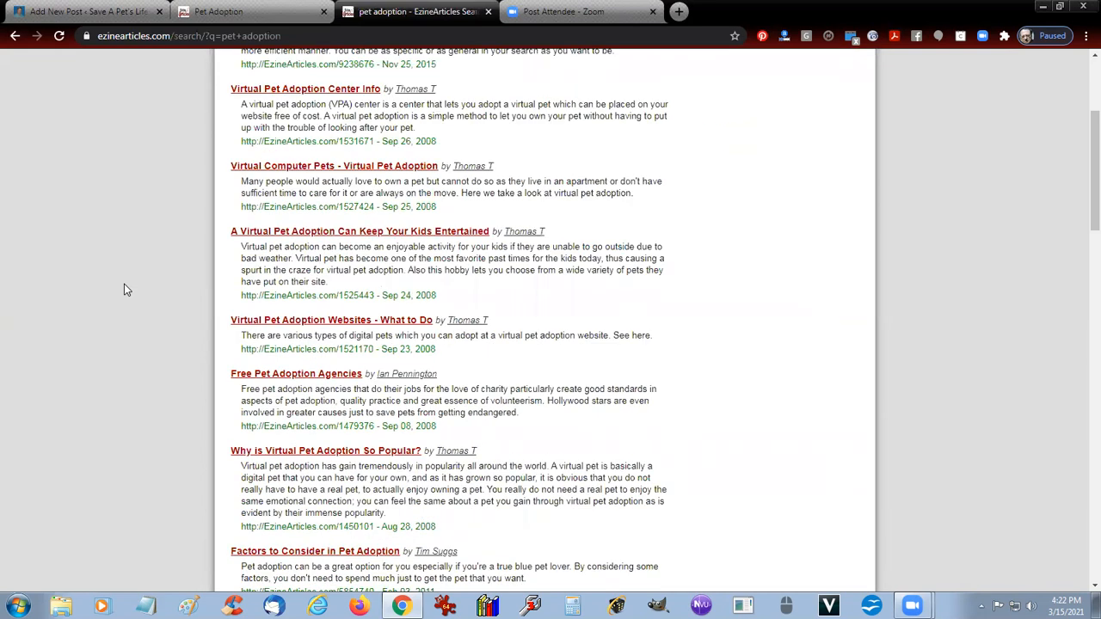
scroll(124, 290, "down", 3)
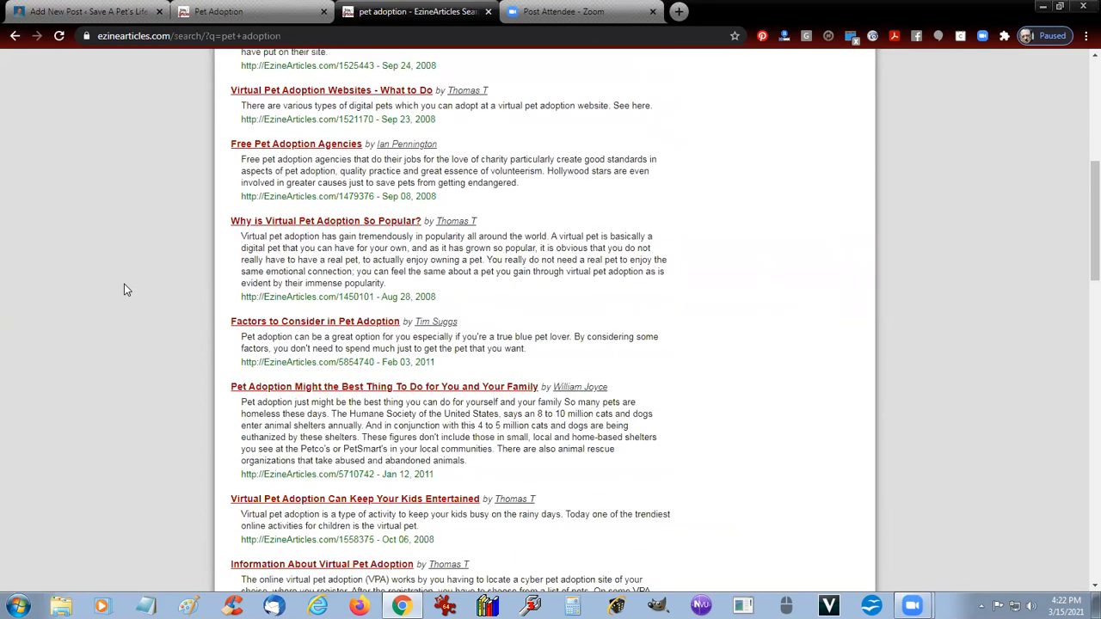
scroll(124, 290, "down", 3)
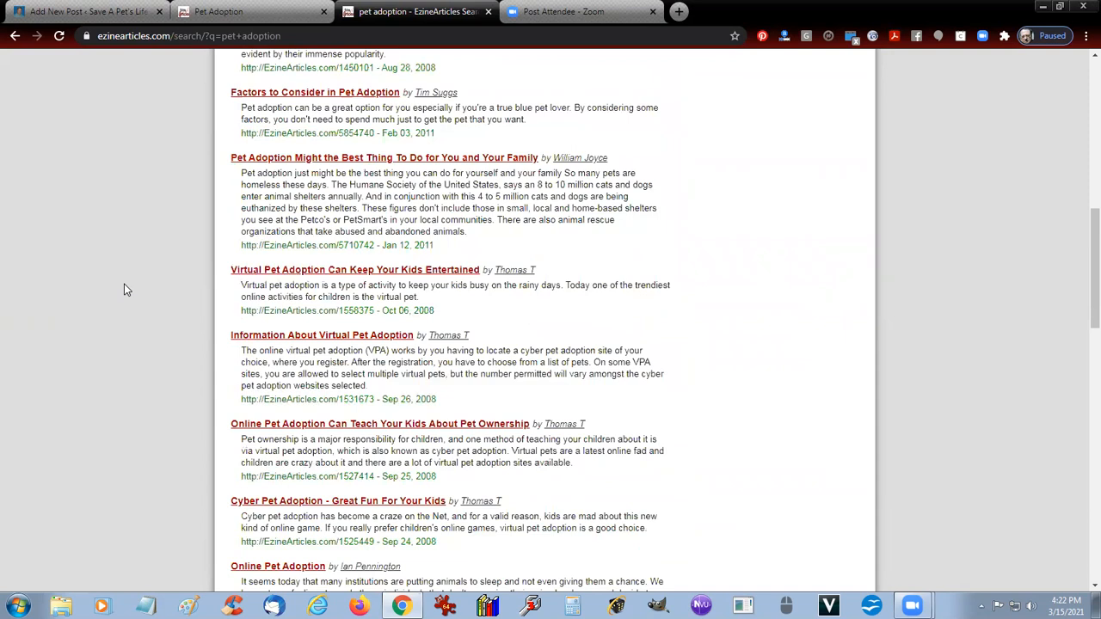
scroll(124, 290, "down", 3)
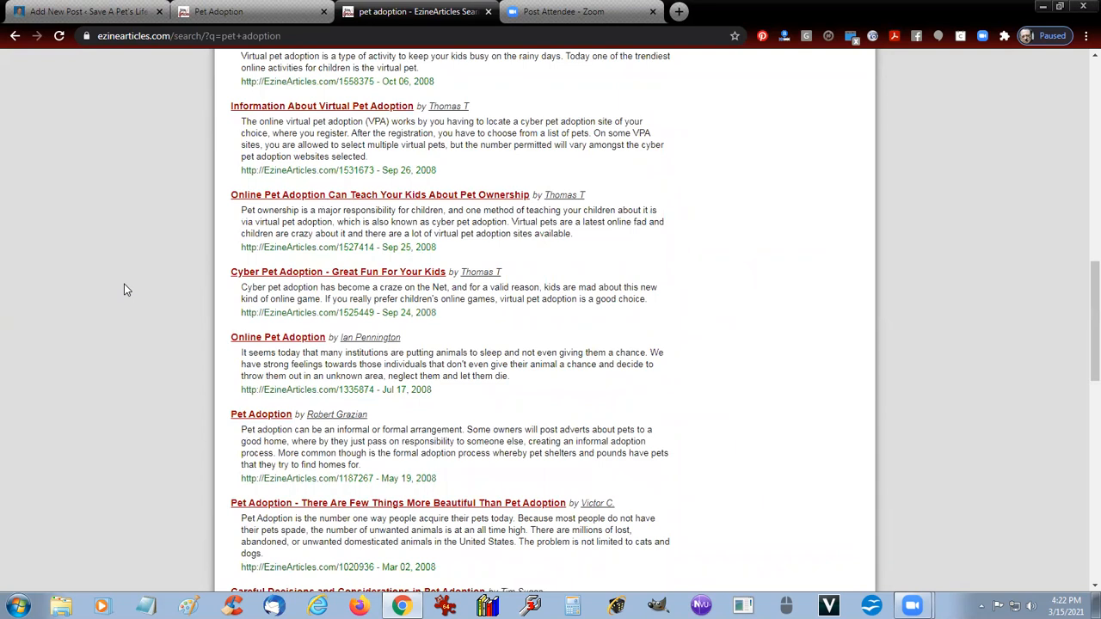
scroll(124, 290, "down", 3)
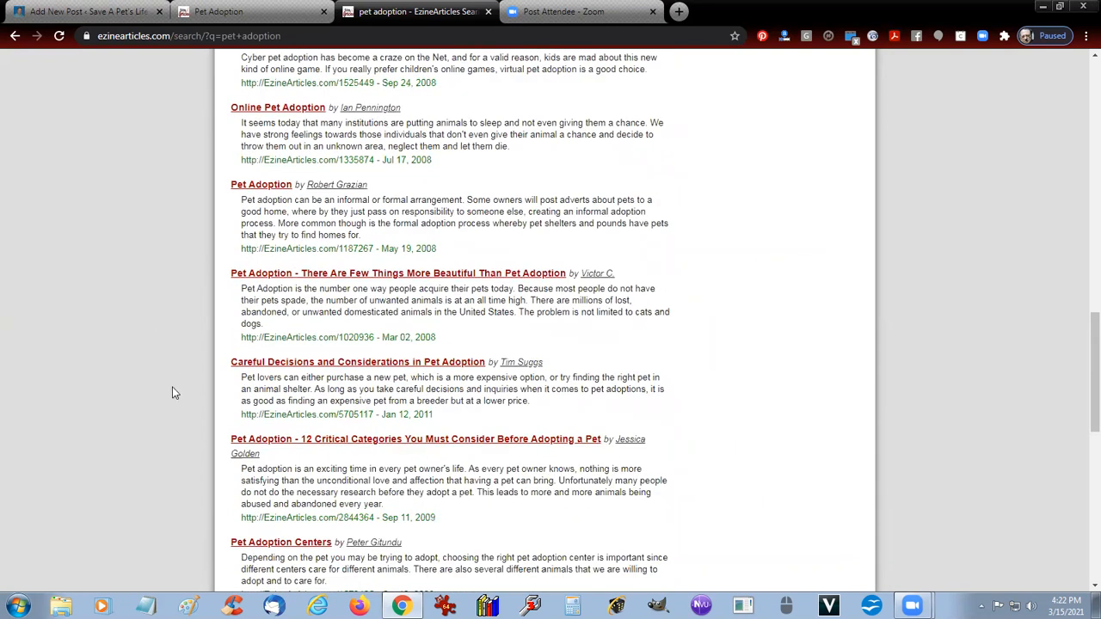
scroll(172, 387, "down", 3)
scroll(172, 387, "up", 6)
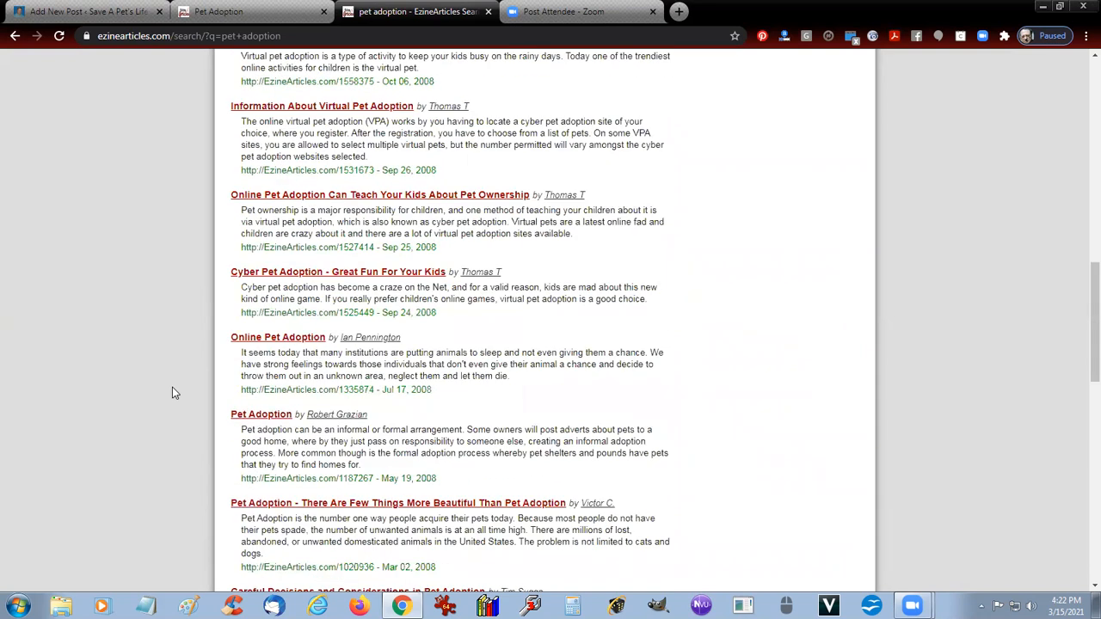
scroll(172, 394, "up", 3)
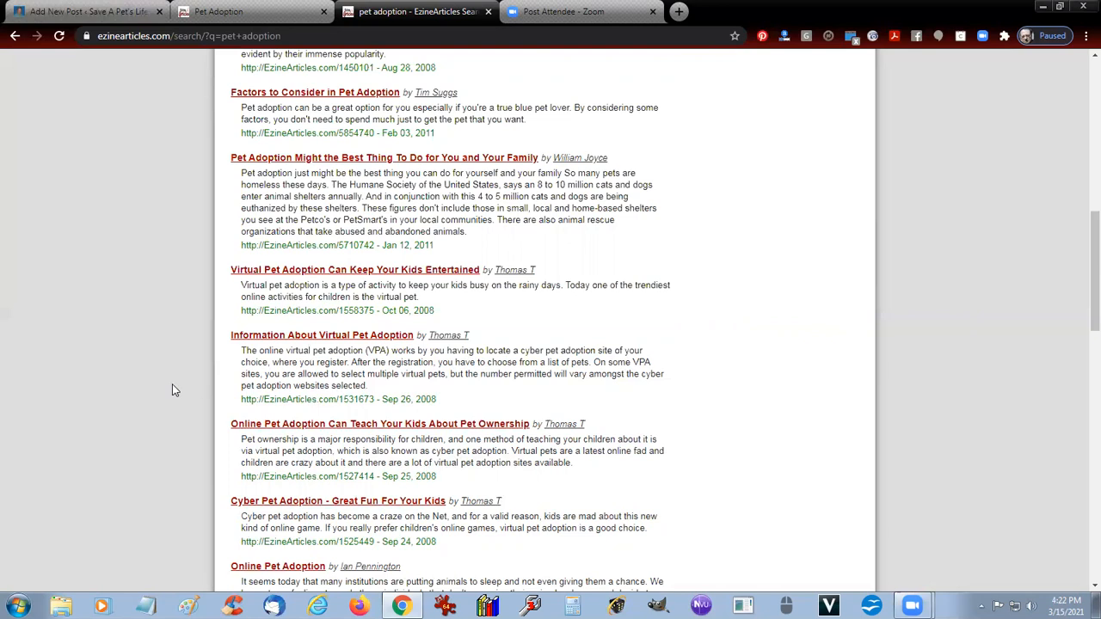
scroll(172, 391, "down", 3)
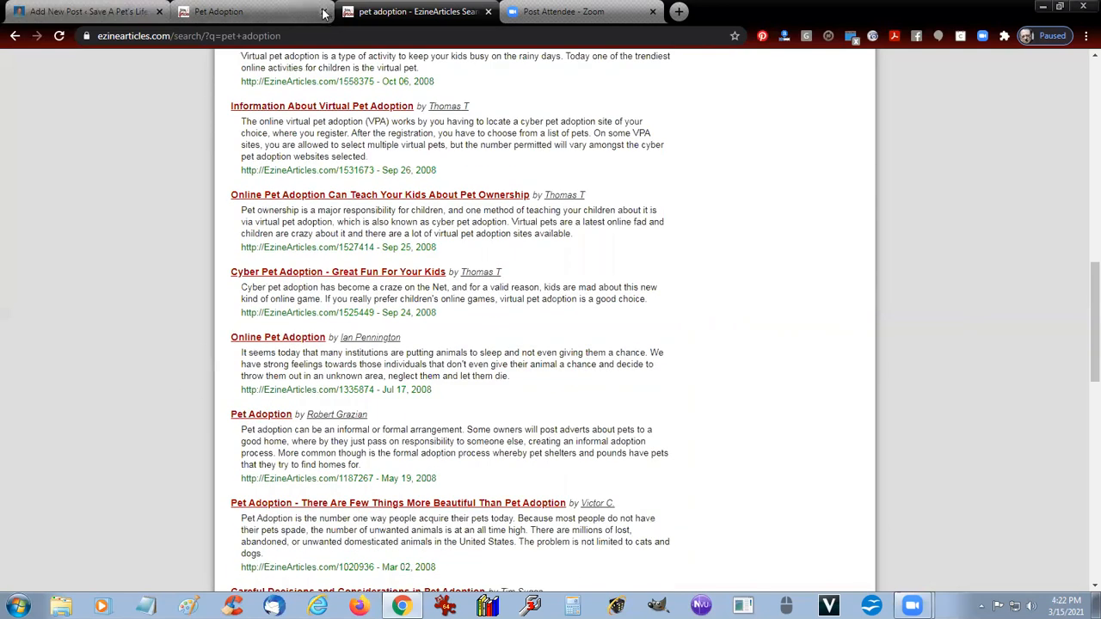
Switch between the Pet Adoption article and the search results, and close the search results tab.
left_click(267, 10)
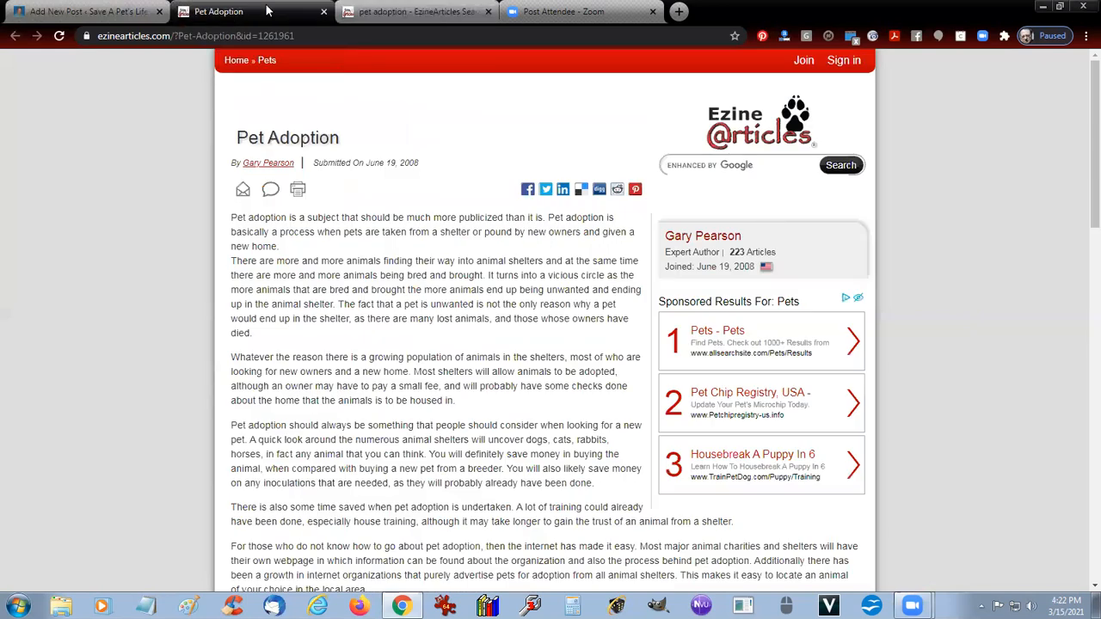
left_click(396, 11)
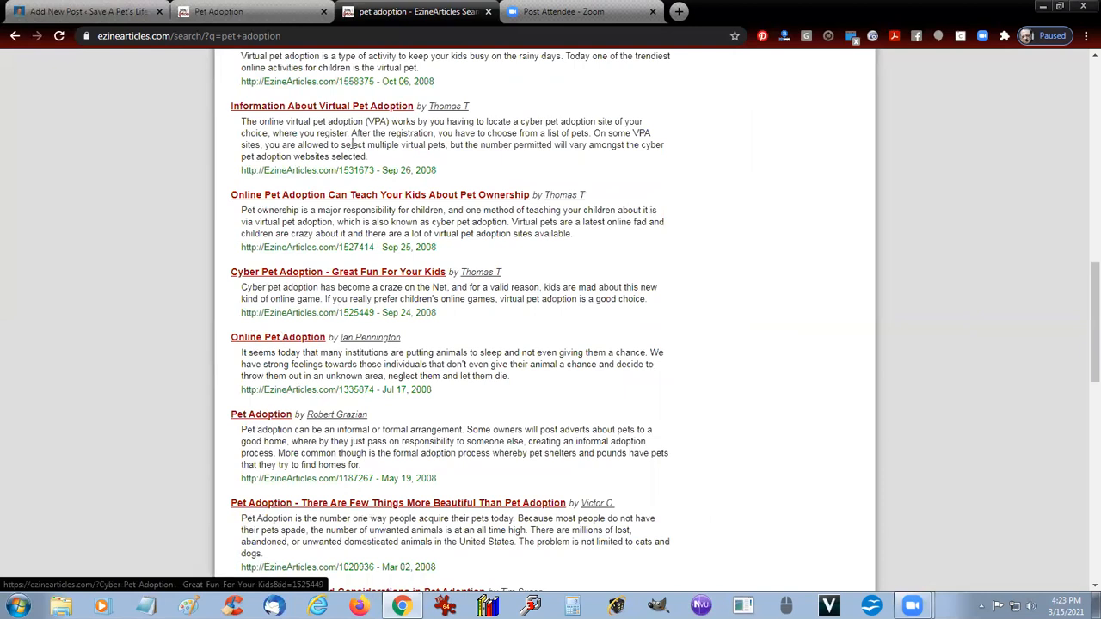
left_click(488, 11)
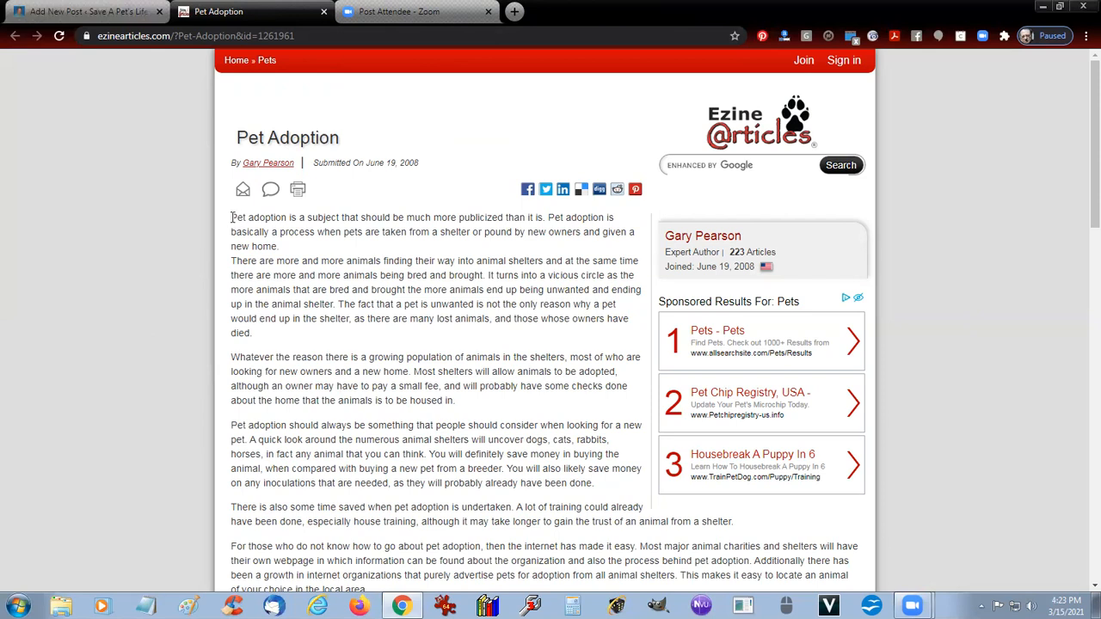
Copy the full text of the Pet Adoption article, from its first paragraph through the closing resource paragraph.
left_click_drag(232, 218, 352, 330)
scroll(535, 576, "down", 1)
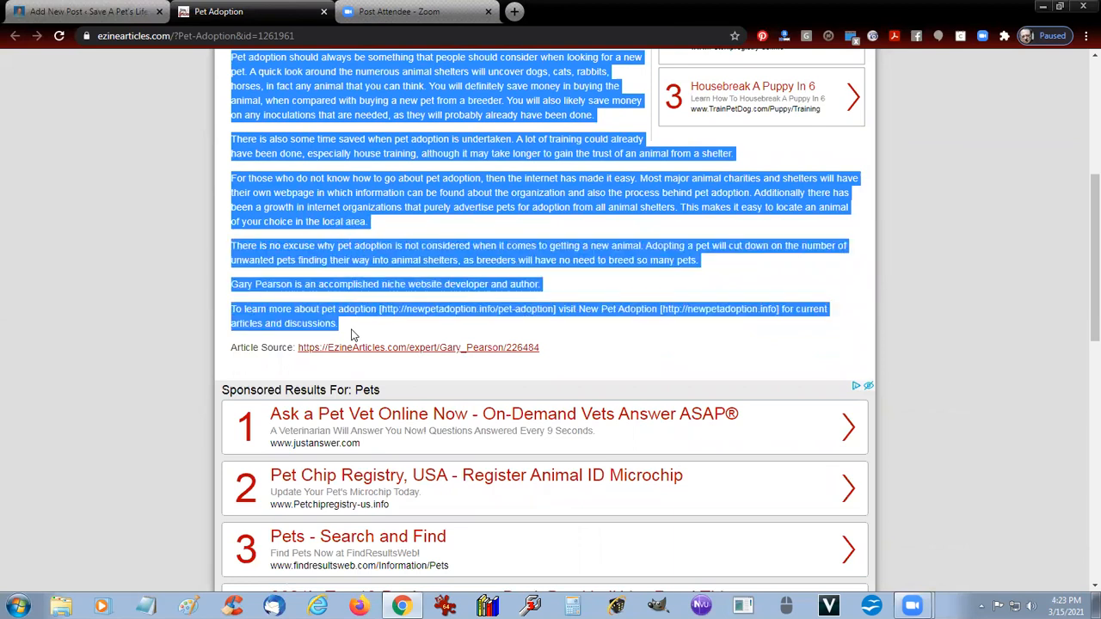
right_click(351, 196)
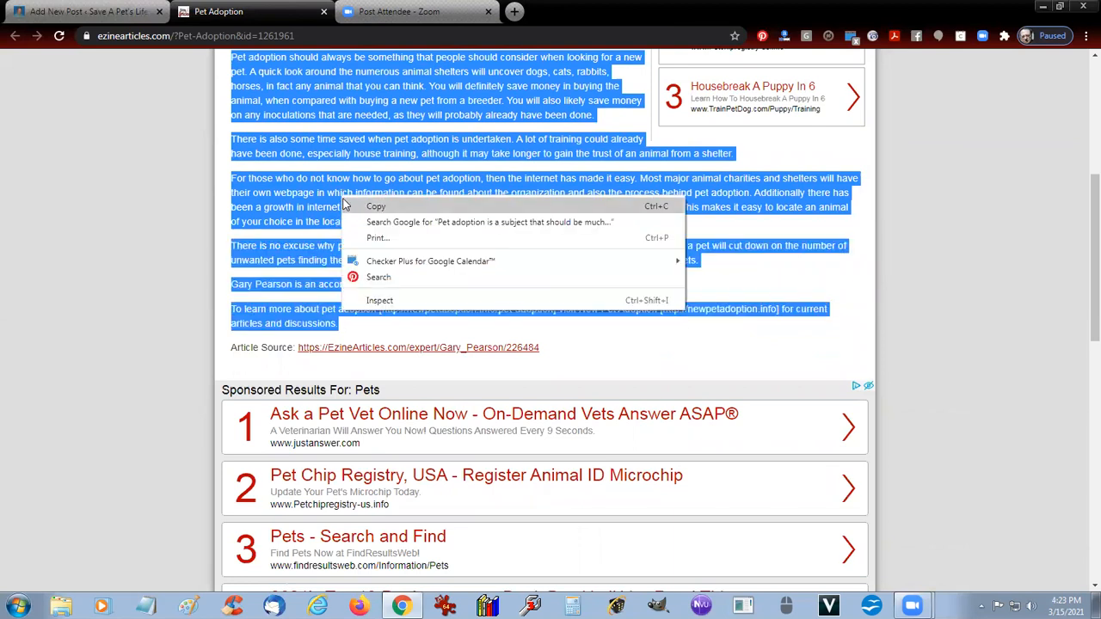
left_click(355, 207)
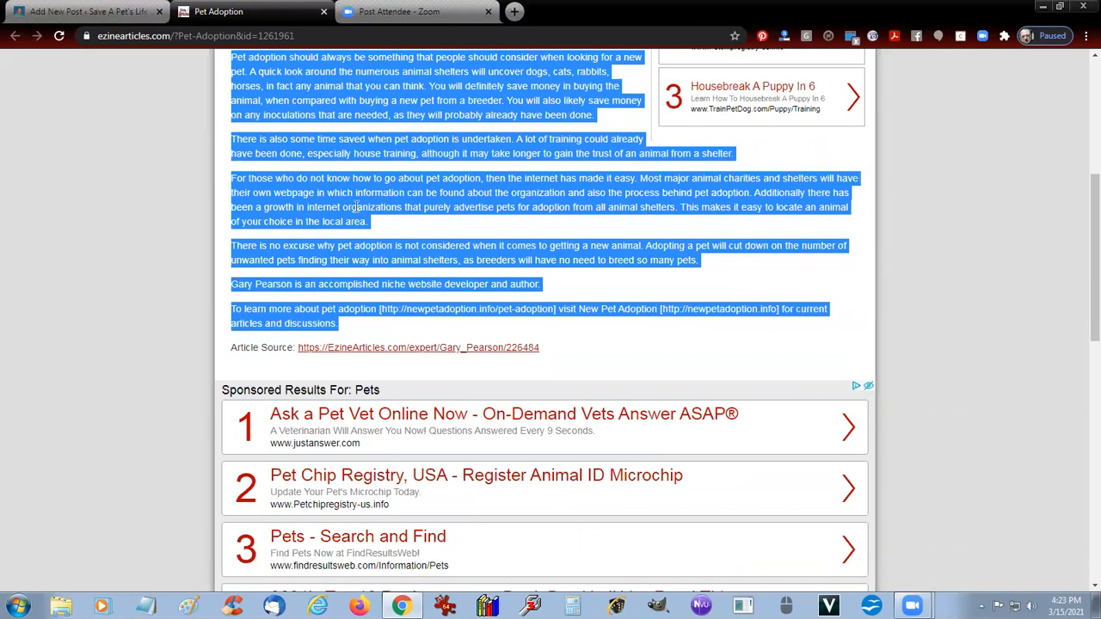
right_click(343, 195)
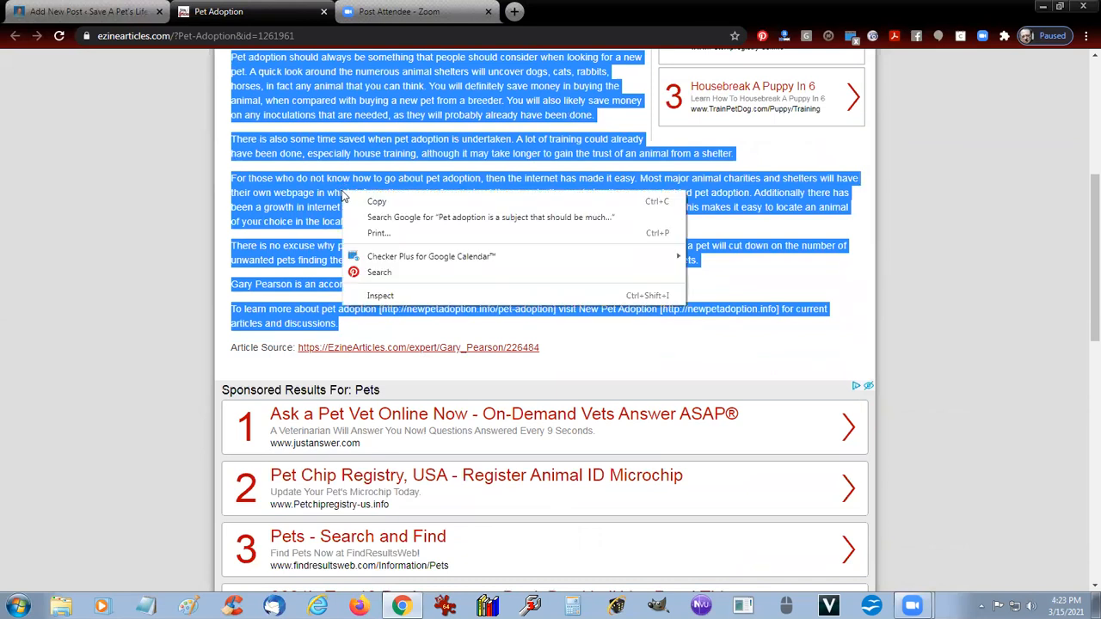
left_click(365, 205)
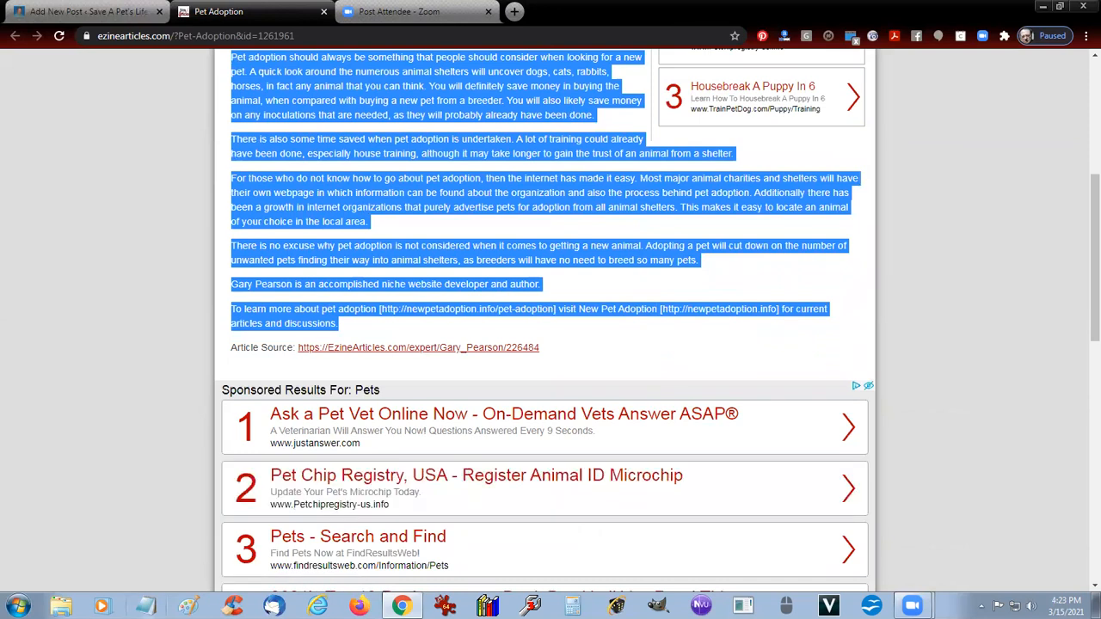
Switch to Notepad, maximize its window, and paste the copied article into the empty document.
left_click(146, 605)
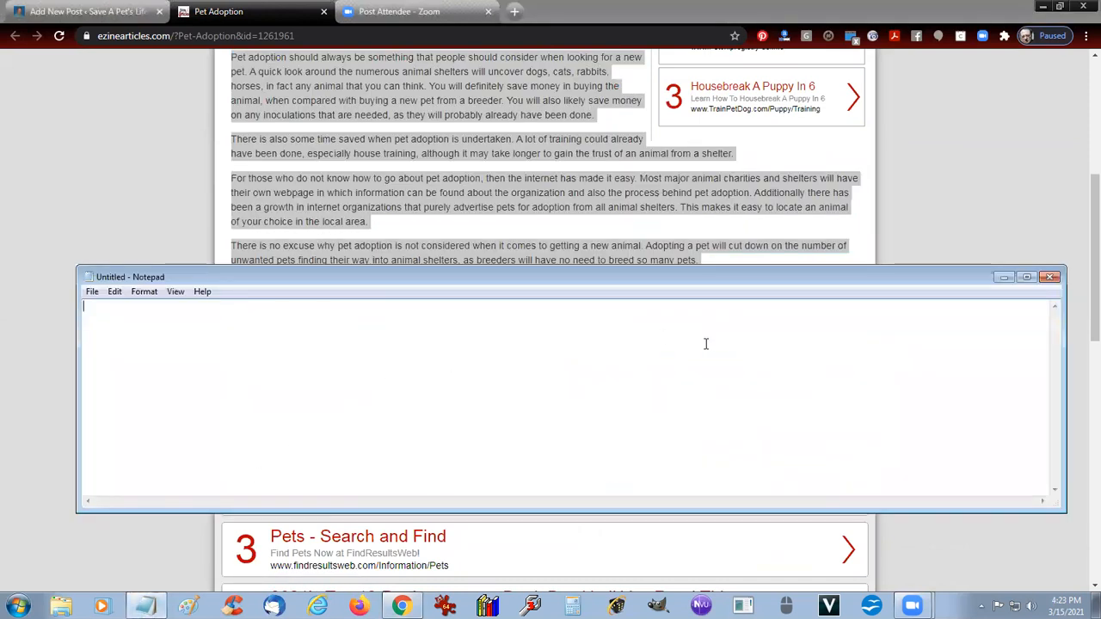
left_click(1027, 277)
right_click(461, 325)
left_click(502, 385)
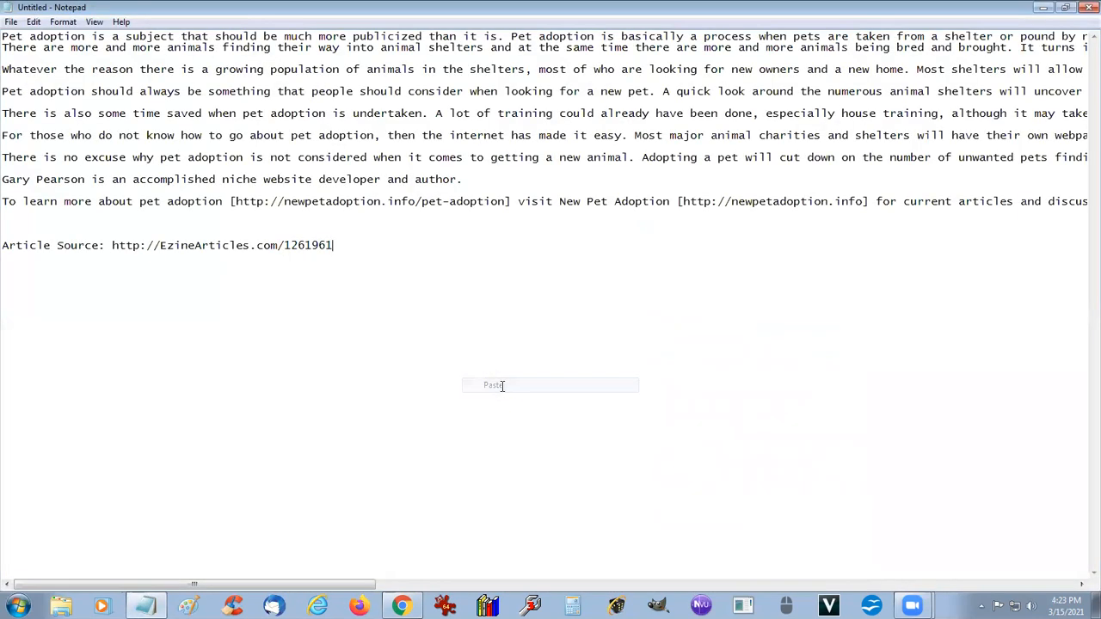
Turn on word wrap for the pasted article and insert a blank line between its first two paragraphs.
left_click(59, 24)
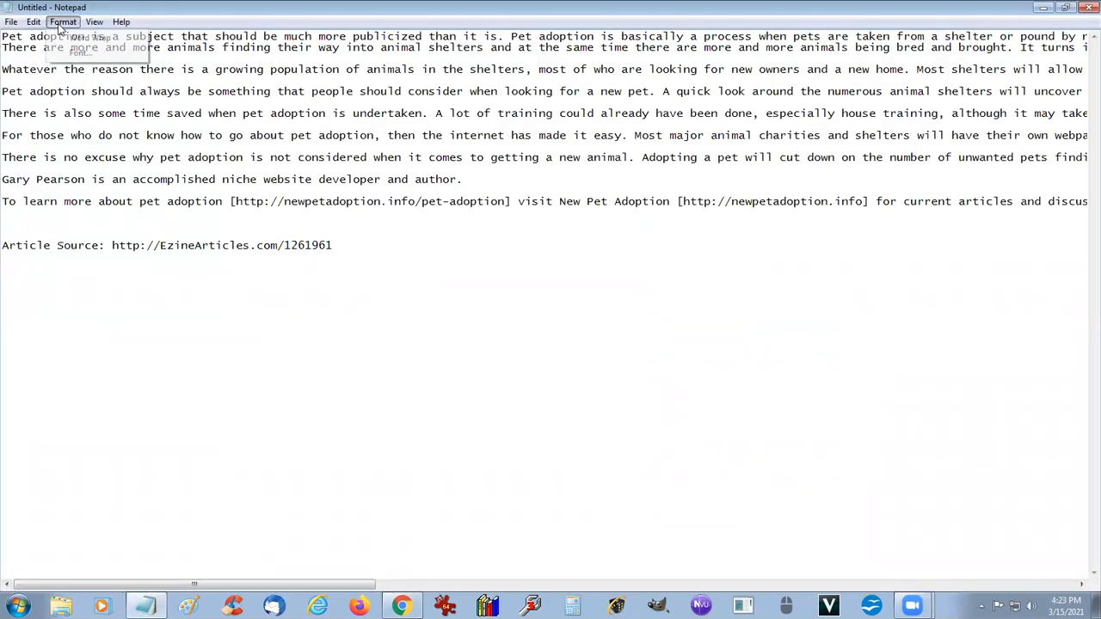
left_click(88, 39)
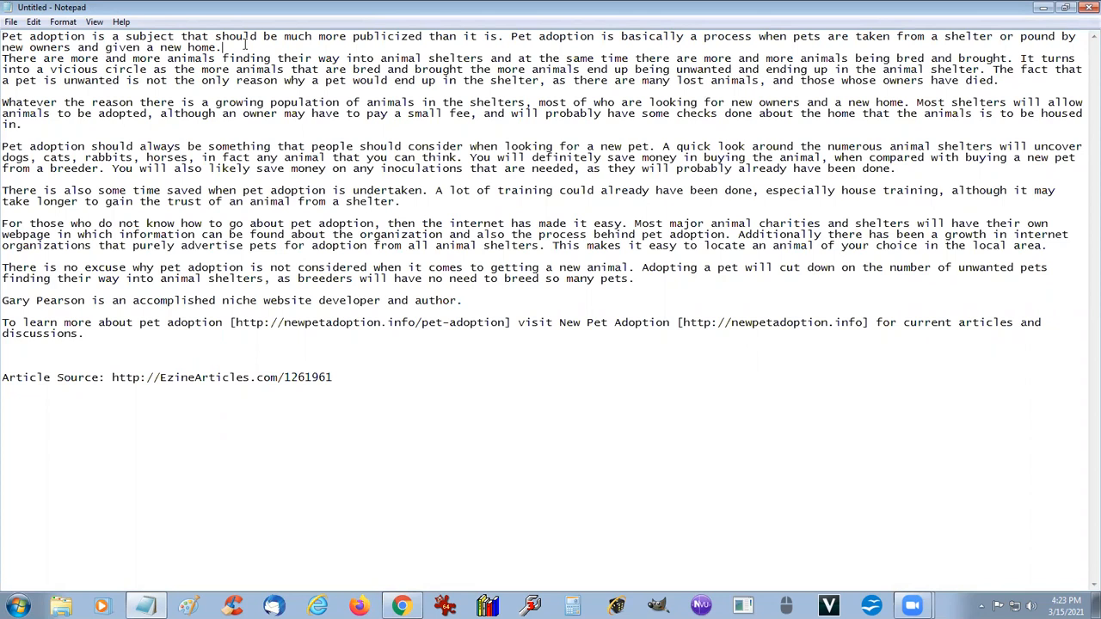
key("Return")
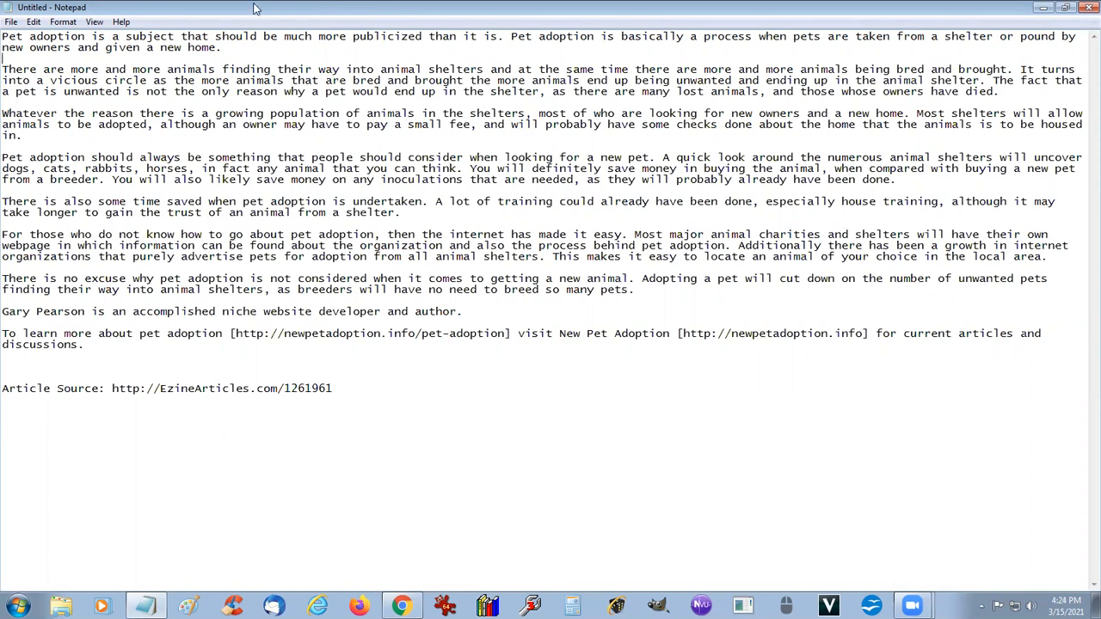
Set the Notepad font size to 24.
left_click(62, 22)
left_click(63, 51)
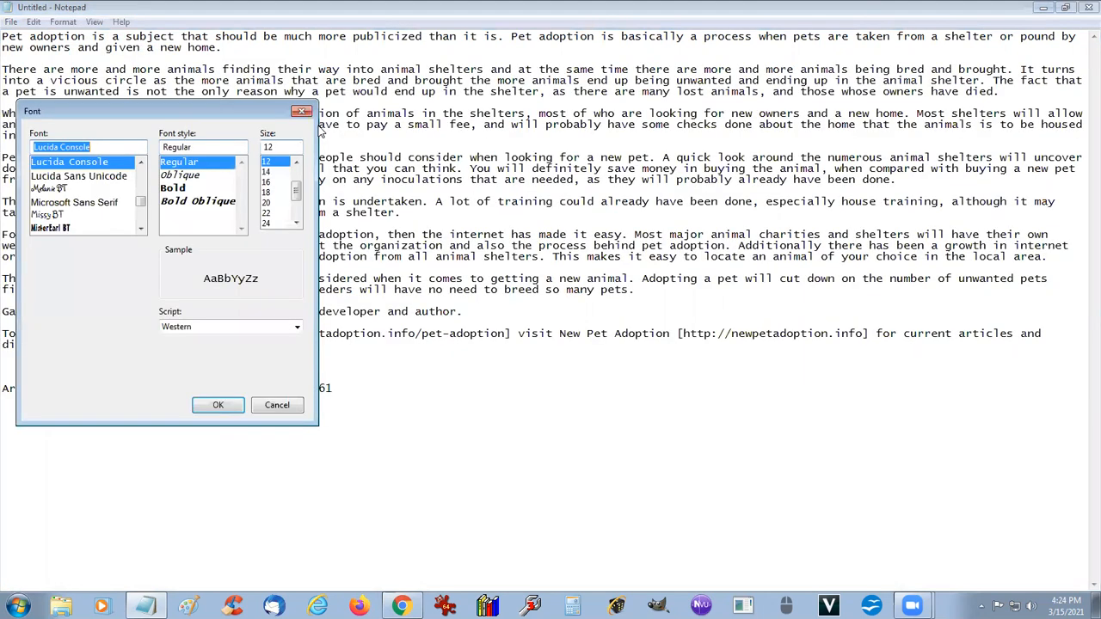
left_click(268, 224)
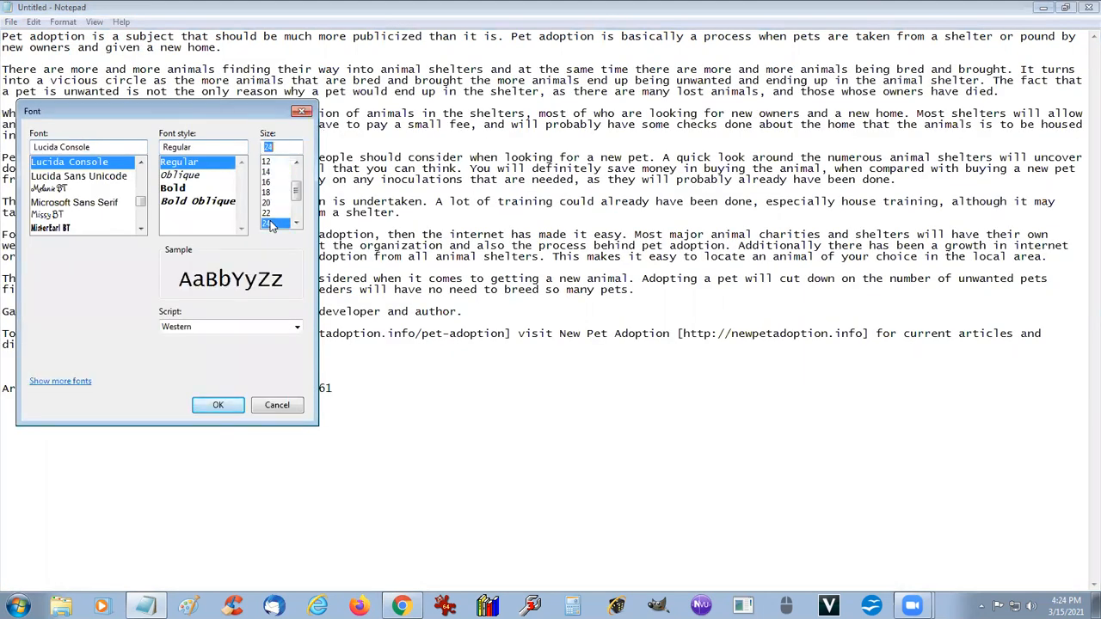
left_click(218, 405)
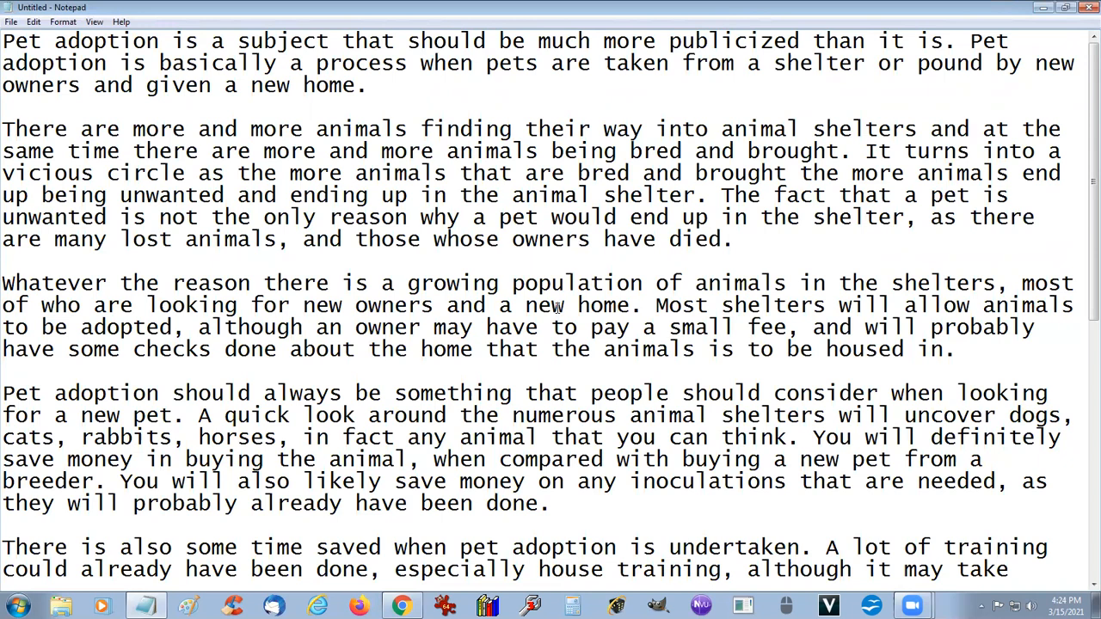
Check the end of the article in Notepad, minimize it, and copy the highlighted Pet Adoption article again in the browser.
scroll(558, 306, "down", 8)
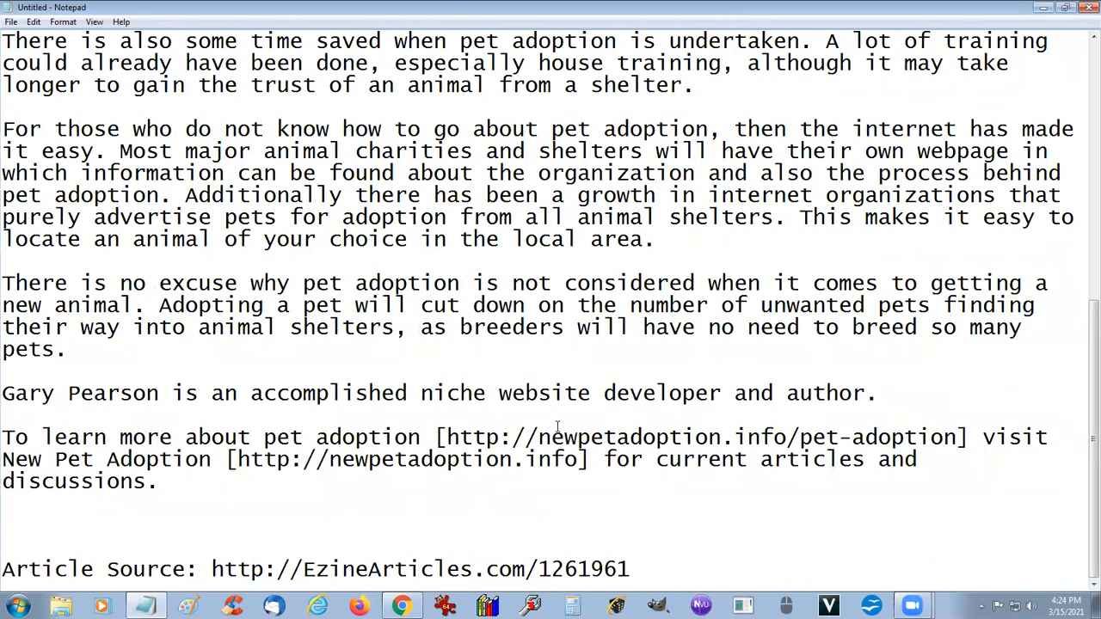
left_click(7, 376)
left_click(1044, 9)
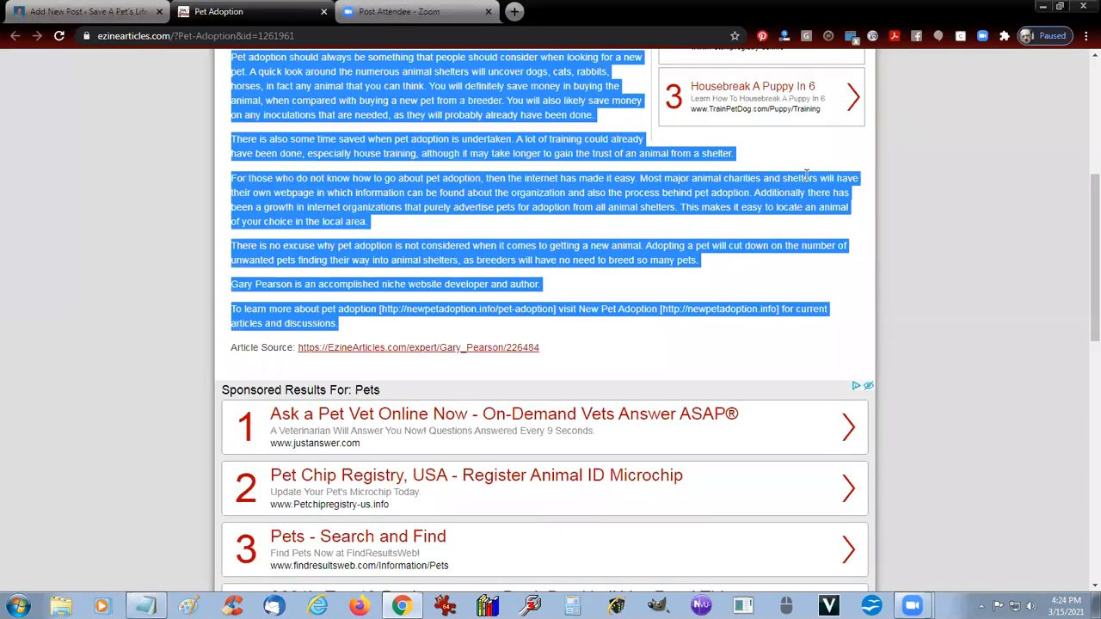
right_click(392, 95)
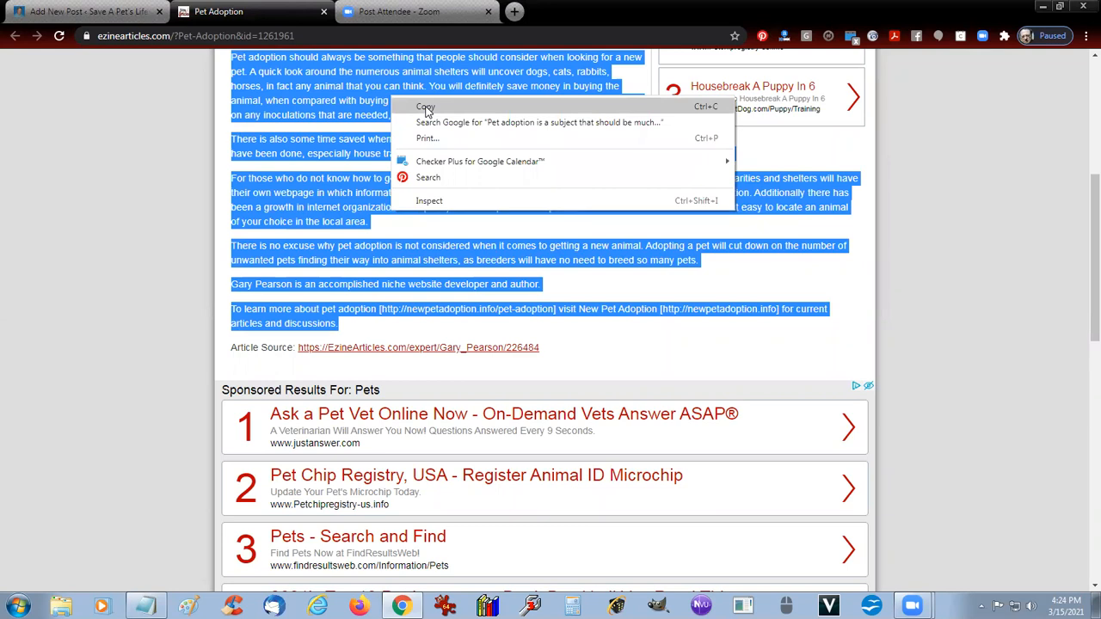
left_click(426, 108)
Compare the empty new post with the top of the Pet Adoption article, checking the article's title, and return to the post.
left_click(52, 10)
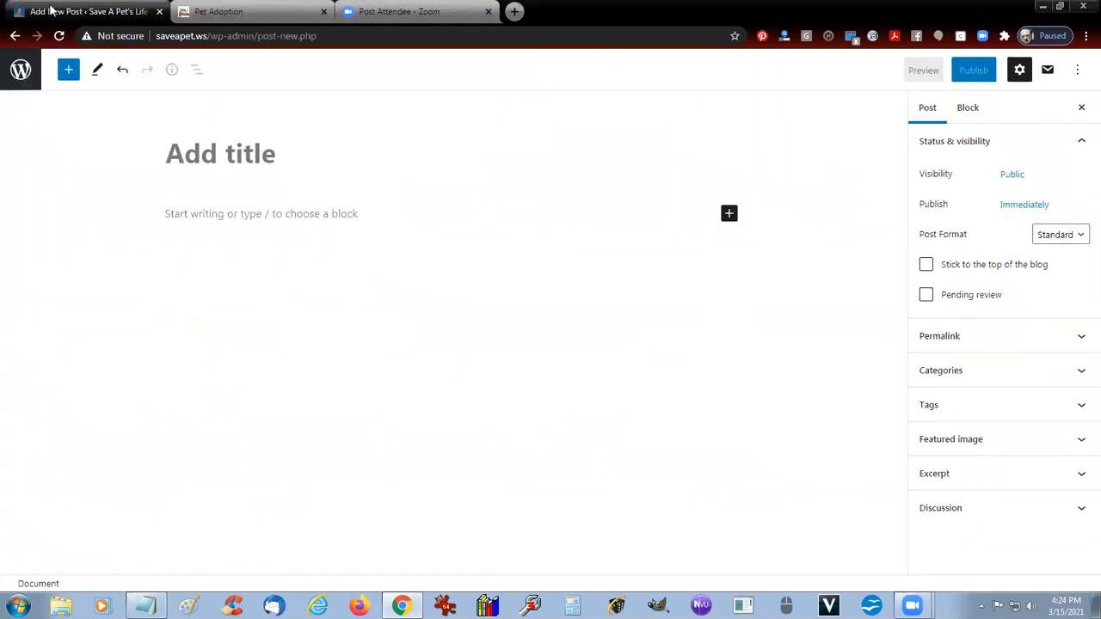
left_click(287, 12)
scroll(383, 308, "up", 5)
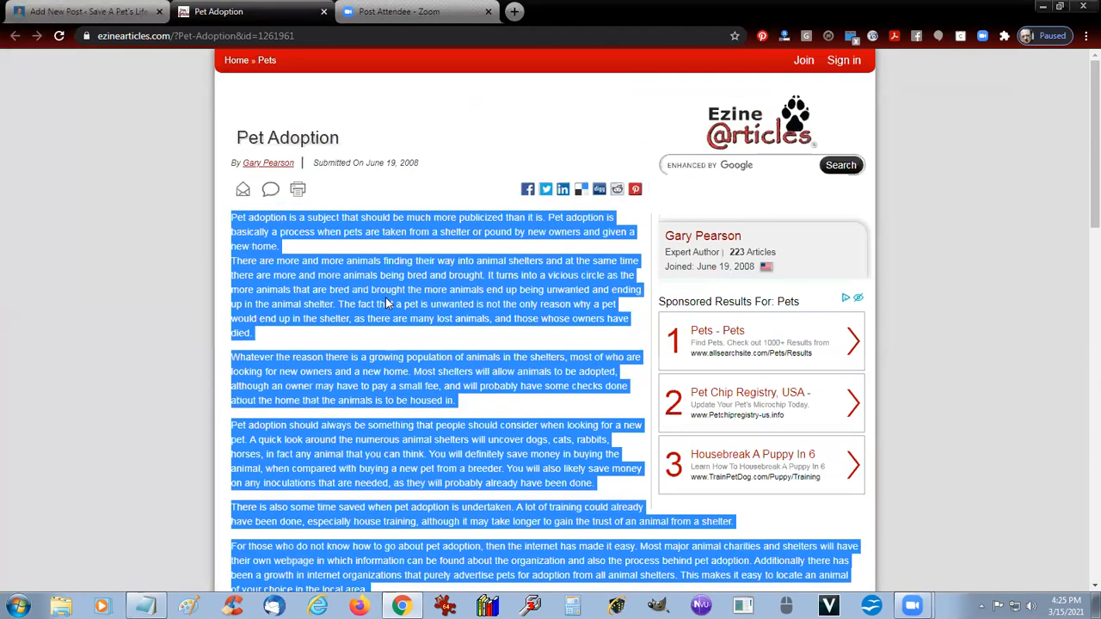
left_click(83, 13)
Title the new post "Pet Adoptions And Homeless Pets Are On The Rise In The United States".
left_click(226, 153)
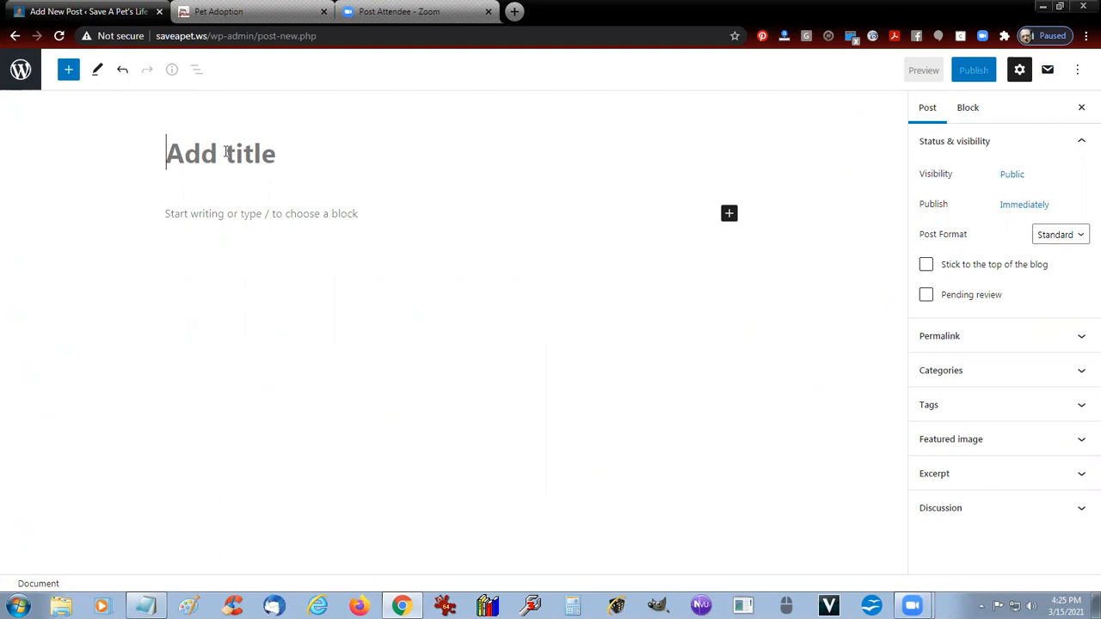
type("Pet Adopti")
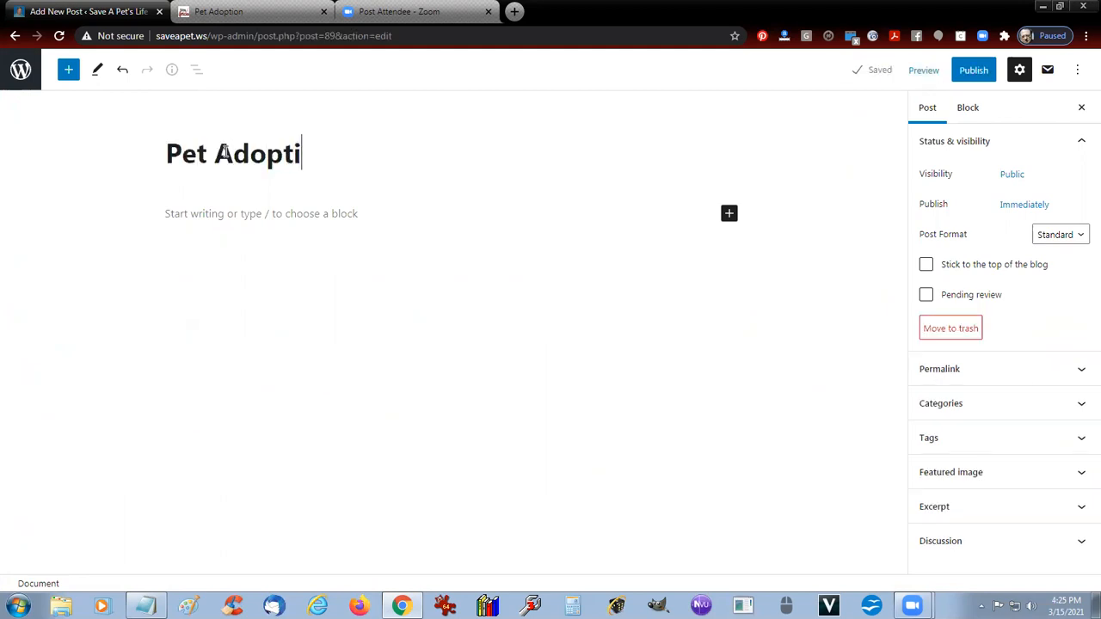
type("ons ")
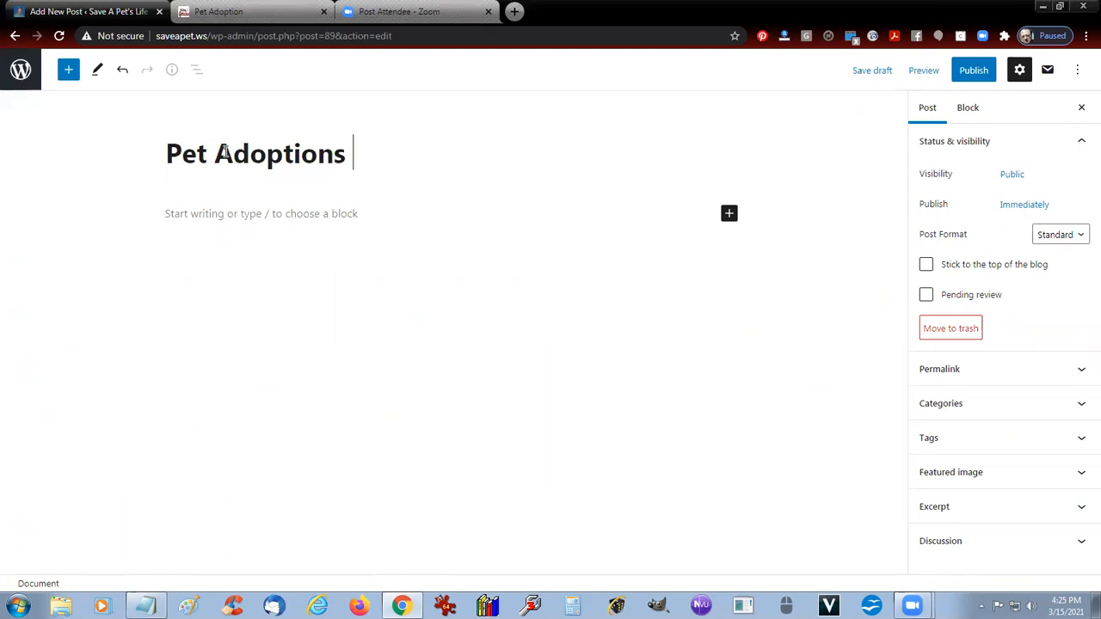
type("And")
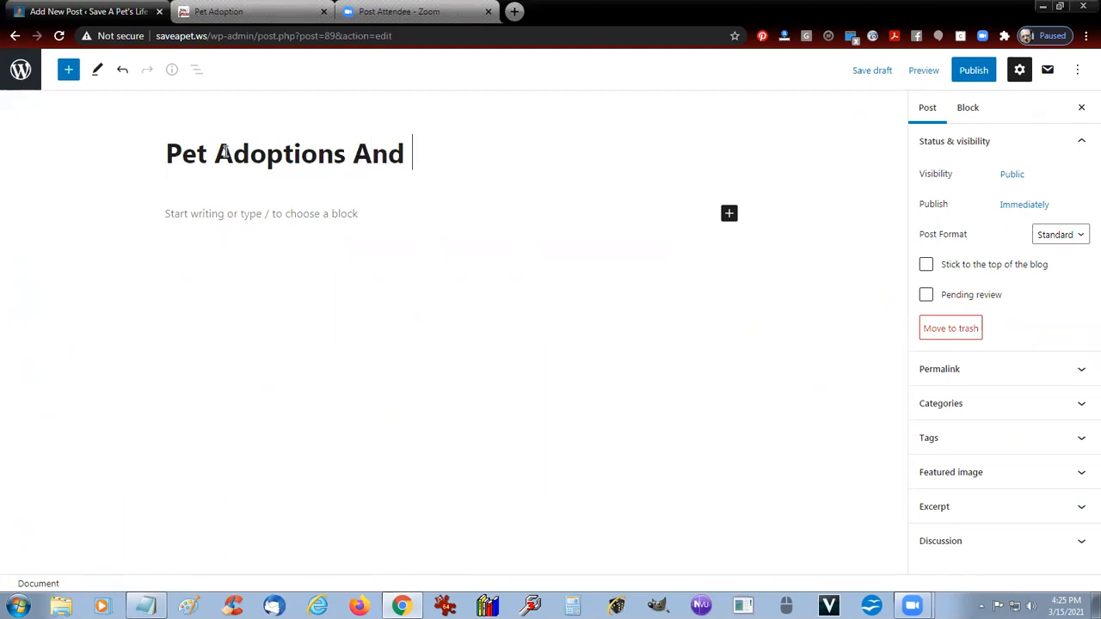
type(" Homelses")
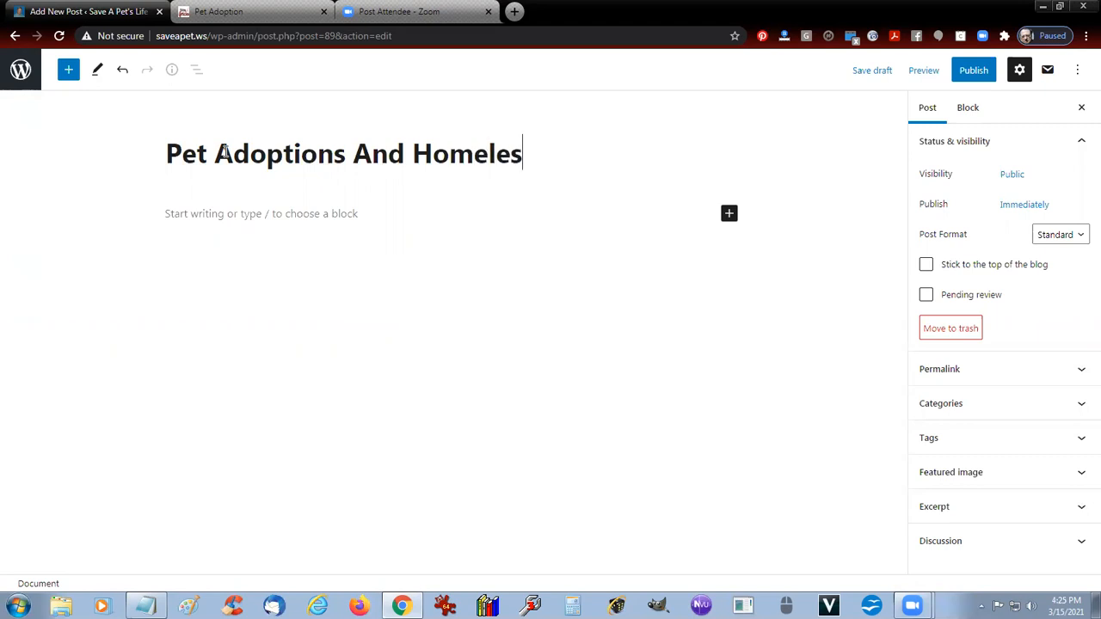
type("s Pet")
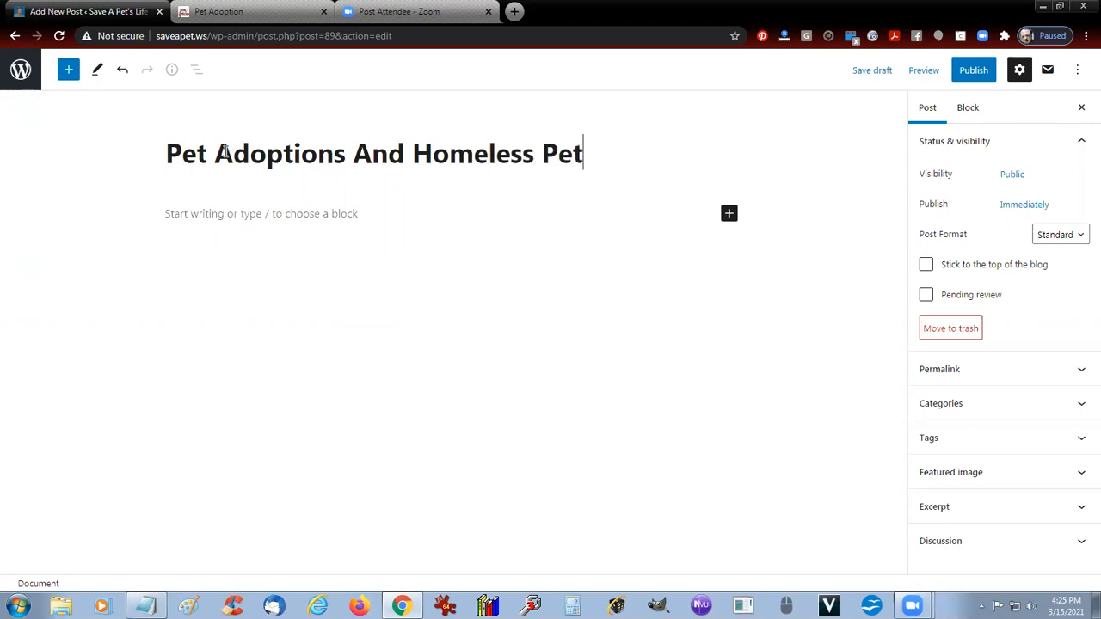
type("s Are ")
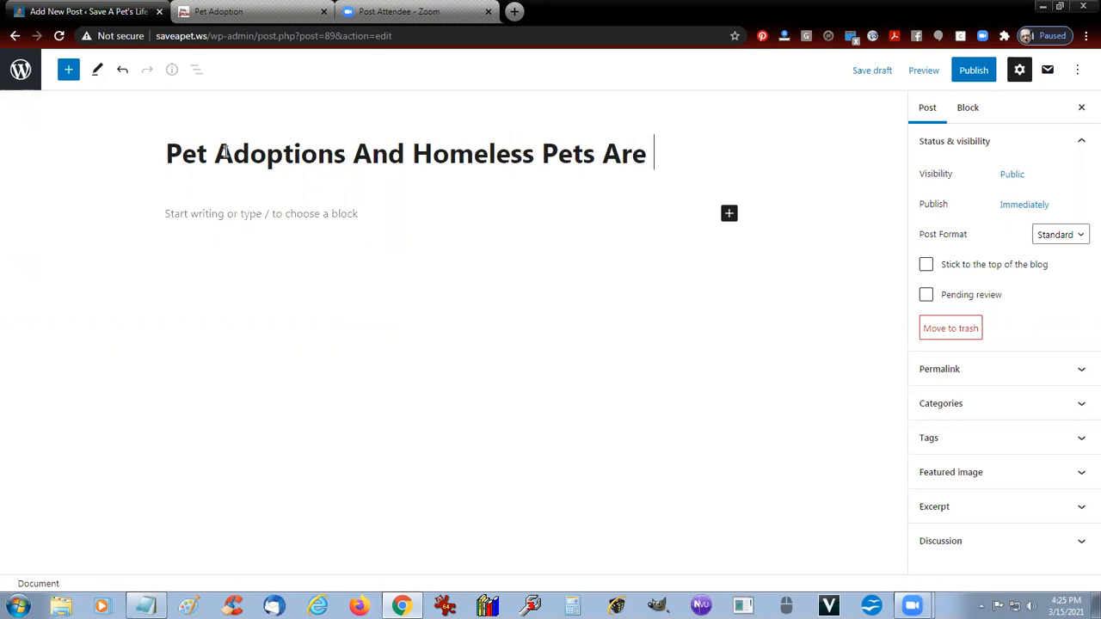
type("On The Rise In The United States")
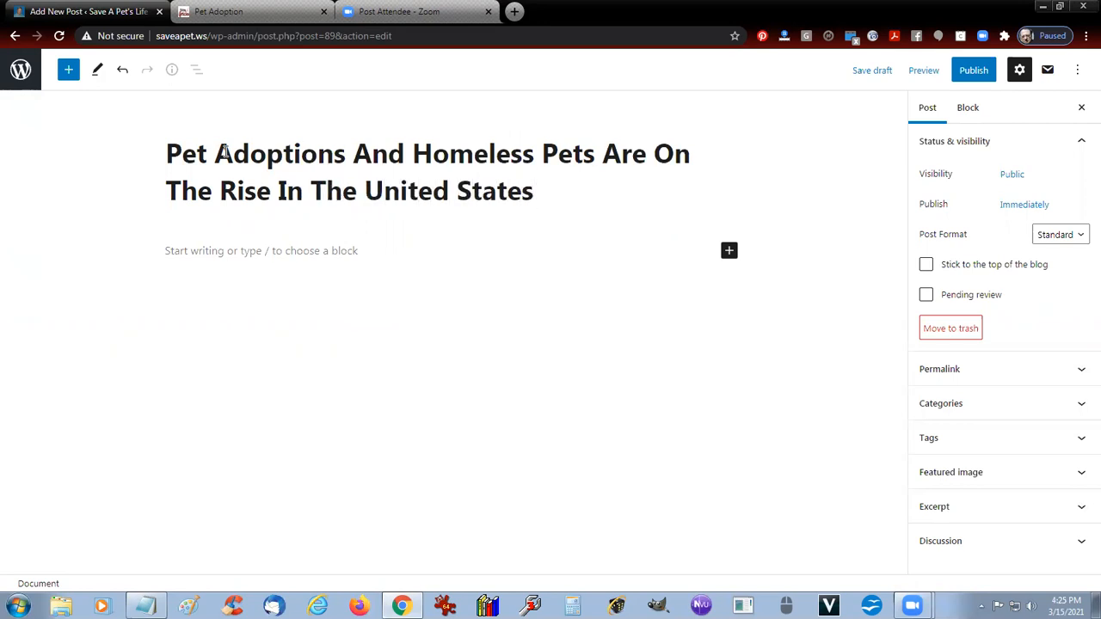
Paste the copied article into the post body beneath the title.
key("Return")
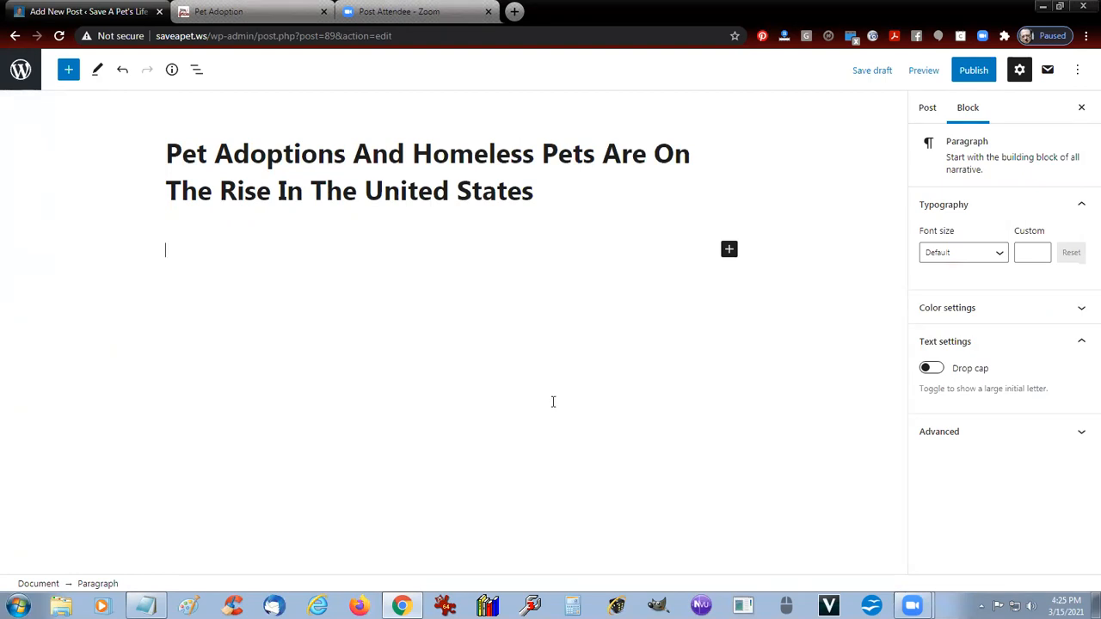
right_click(169, 252)
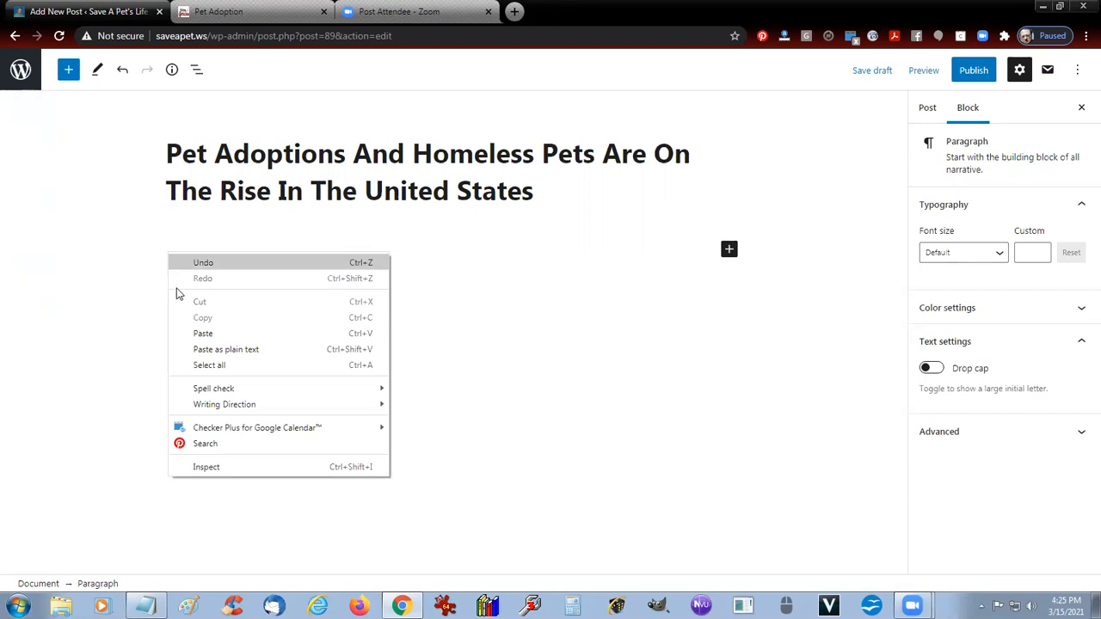
left_click(202, 334)
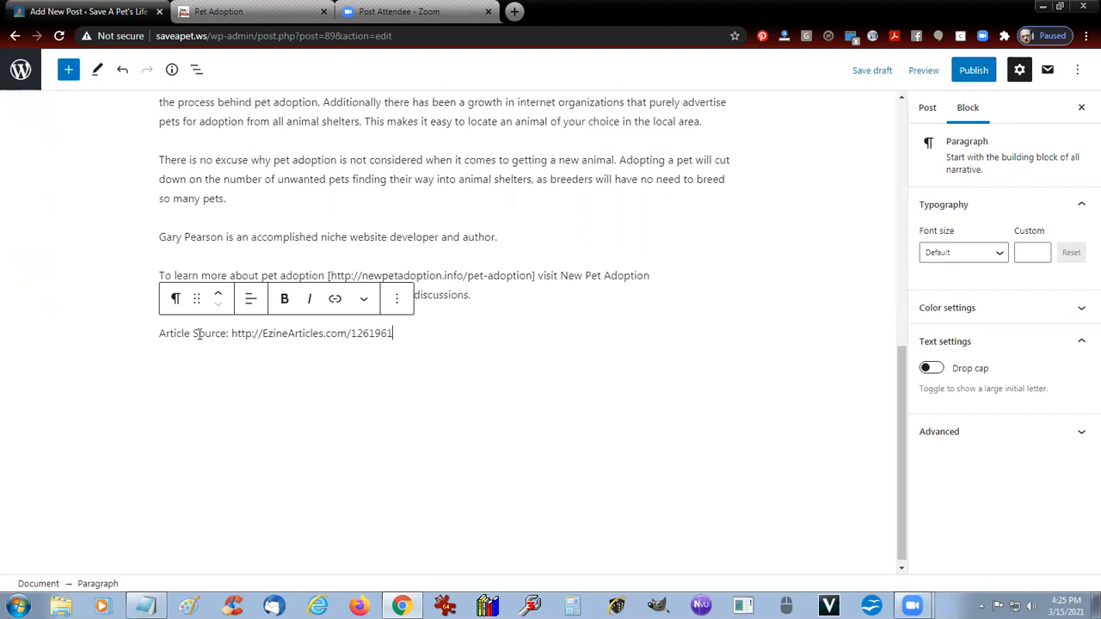
scroll(693, 377, "up", 12)
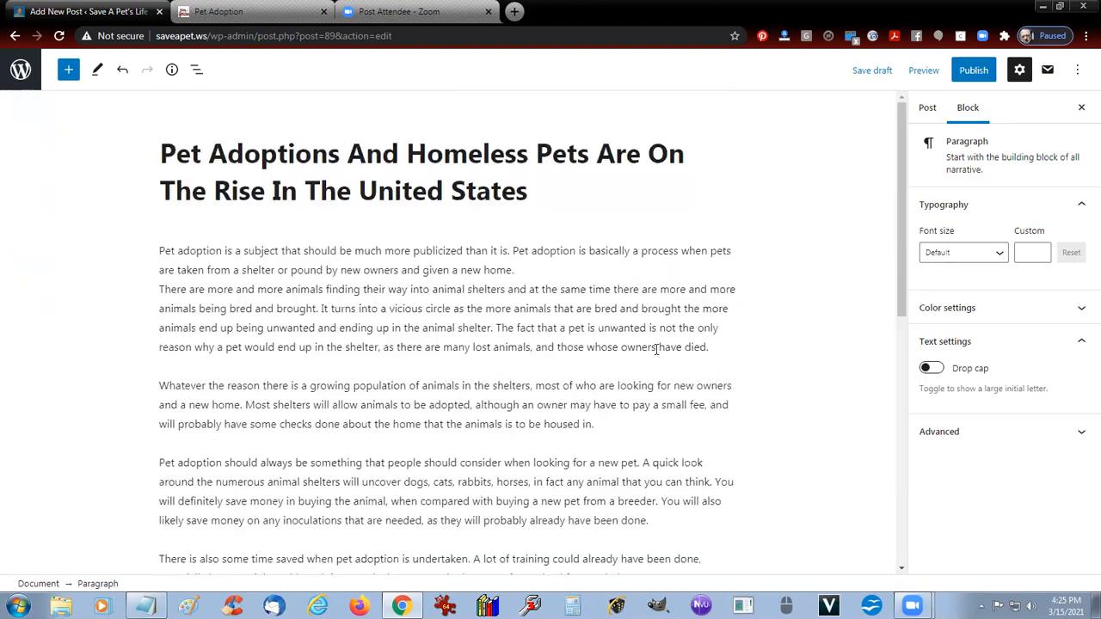
Split the post text after "given a new home." so that "There are more and more animals" starts its own paragraph.
left_click(527, 268)
key("Return")
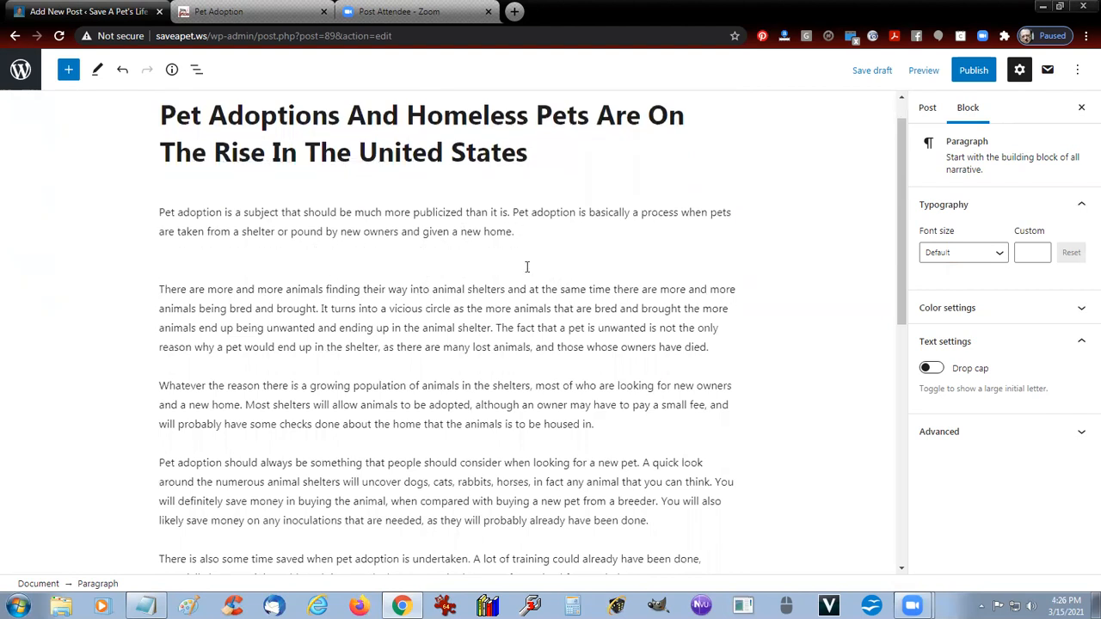
key("Delete")
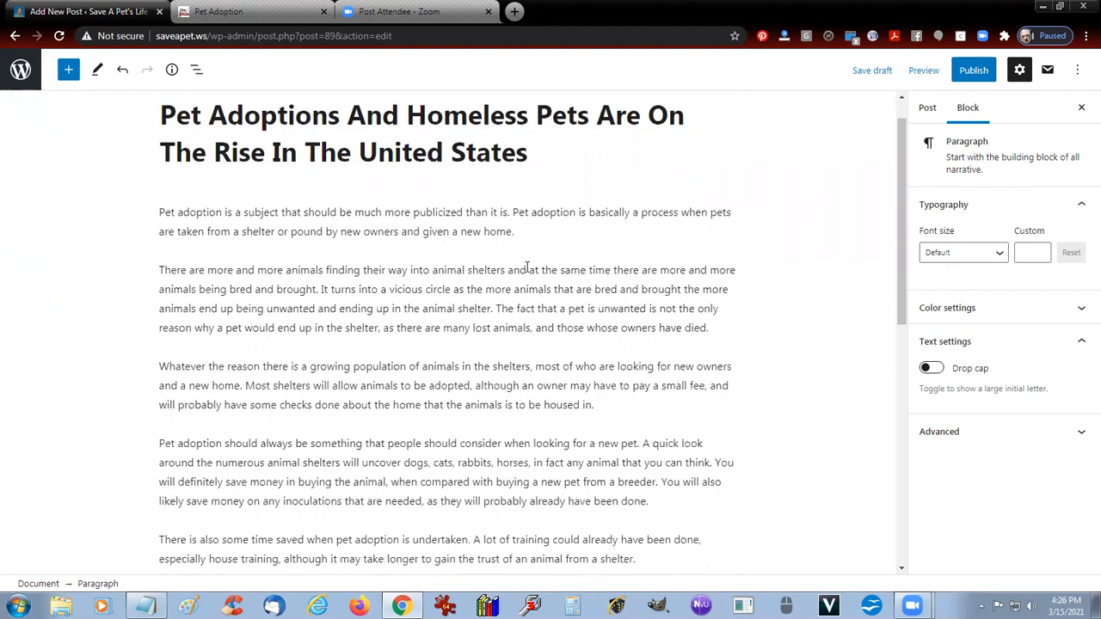
Examine the block toolbar and further options of the post's first two paragraphs.
left_click(482, 211)
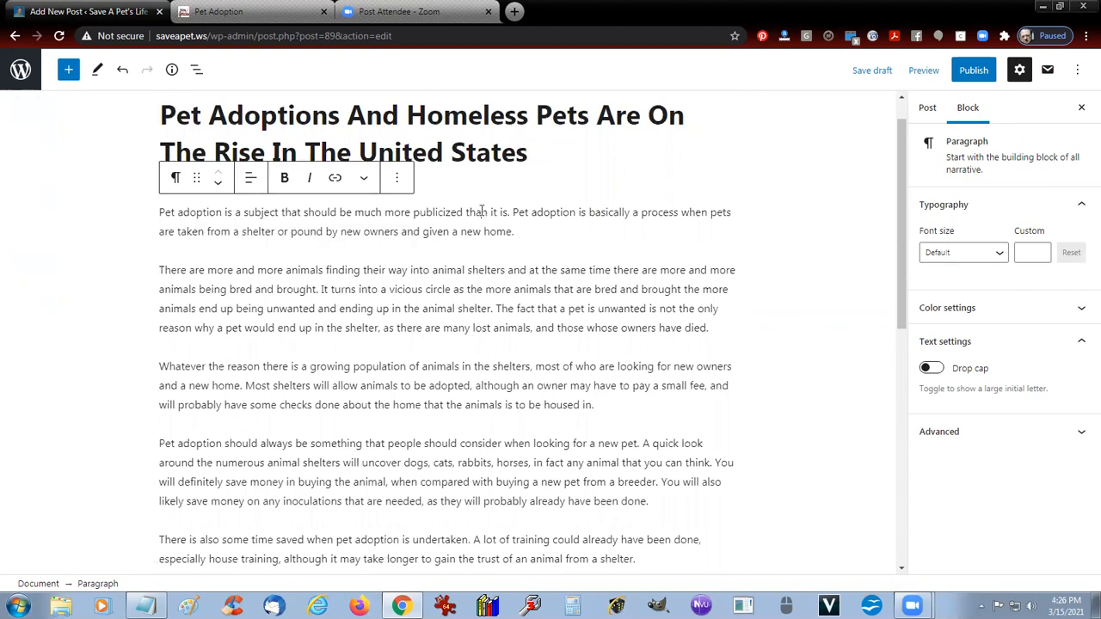
left_click(158, 222)
left_click(630, 214)
left_click(400, 180)
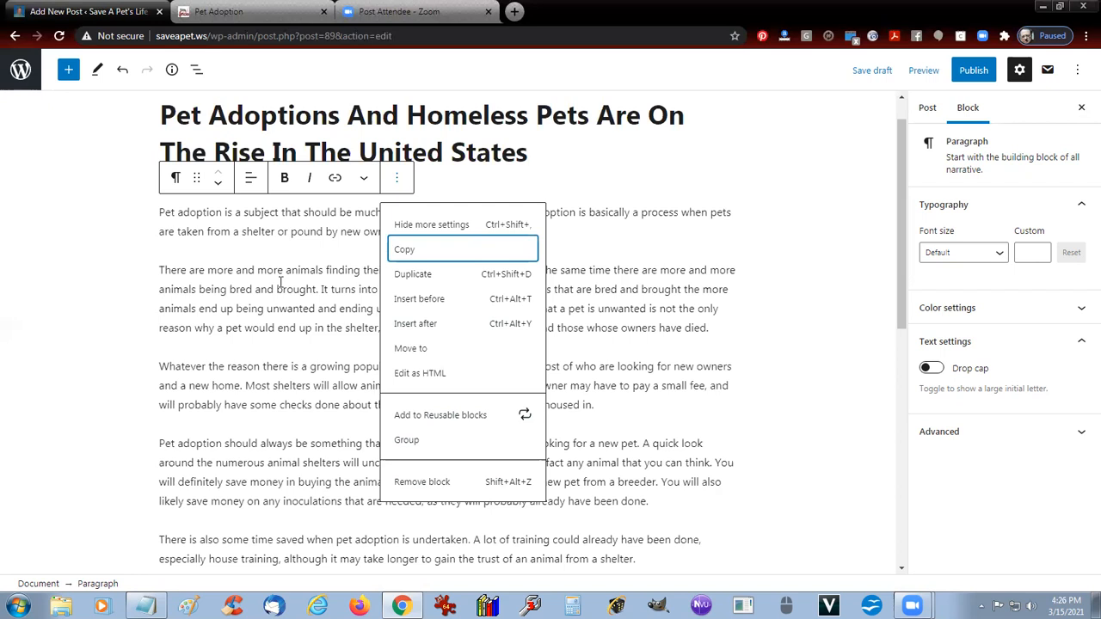
left_click(254, 289)
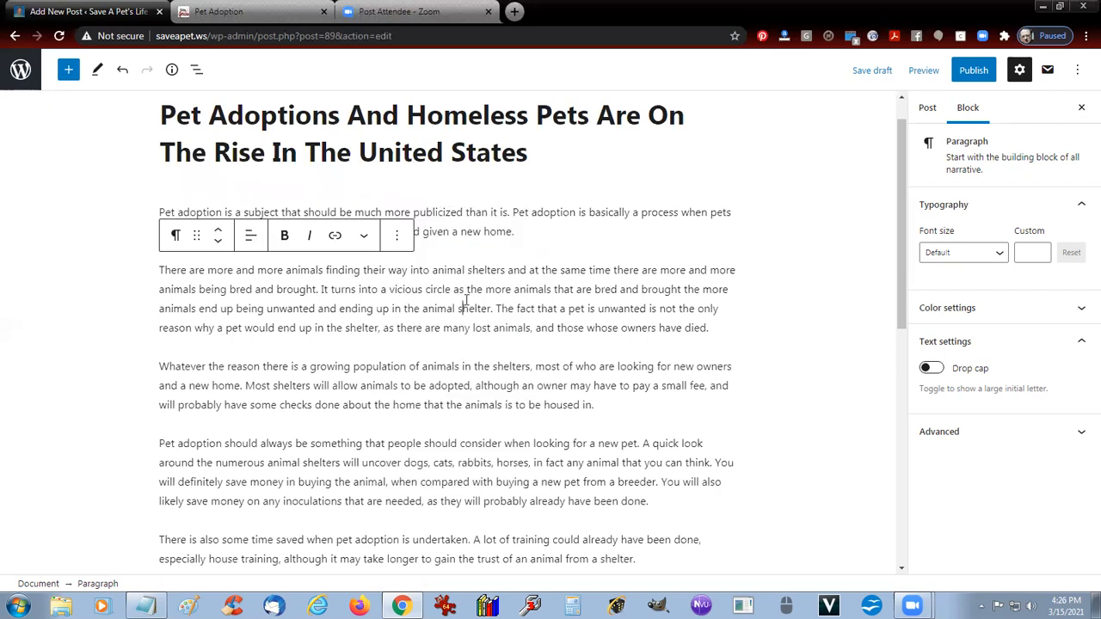
left_click(563, 211)
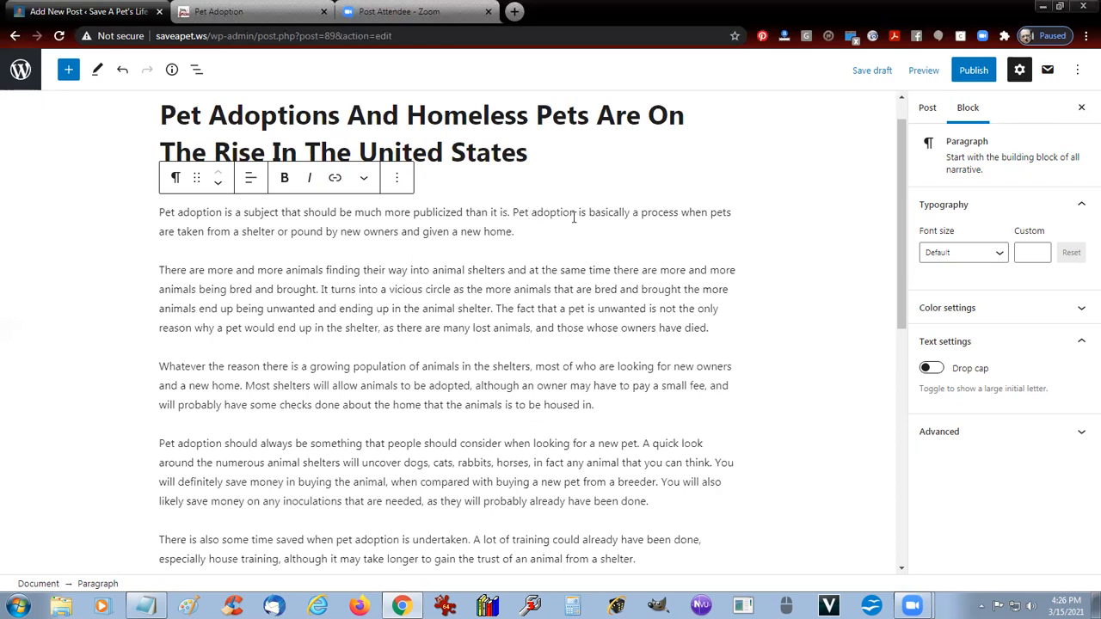
Select the whole opening paragraph, through "given a new home.", to review its wording.
left_click(506, 213)
key("Home")
key("shift+Down")
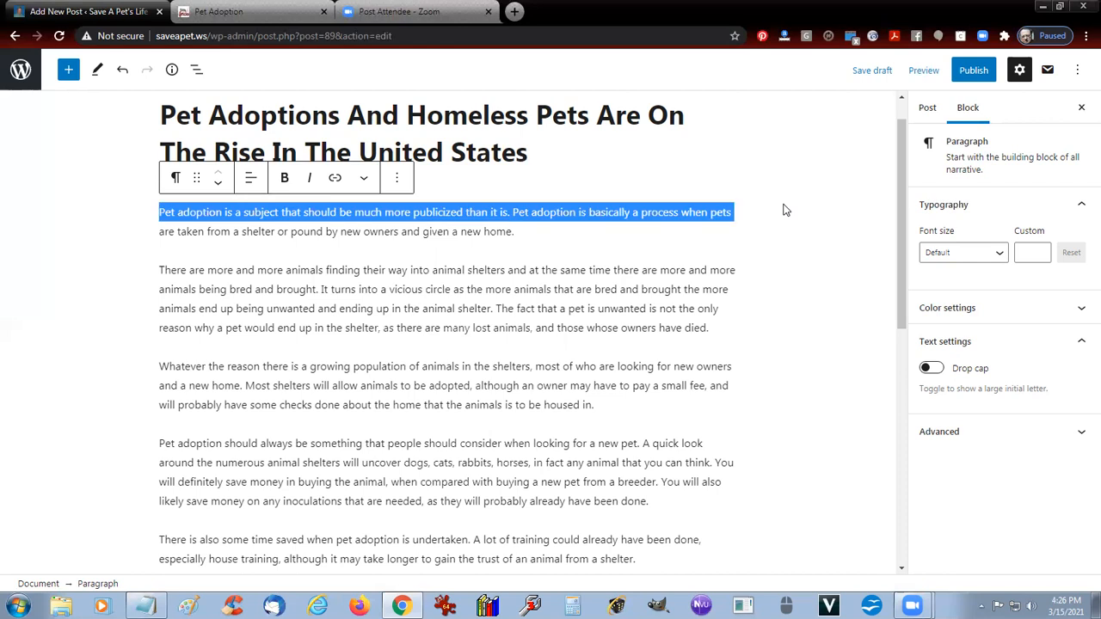
key("shift+Down")
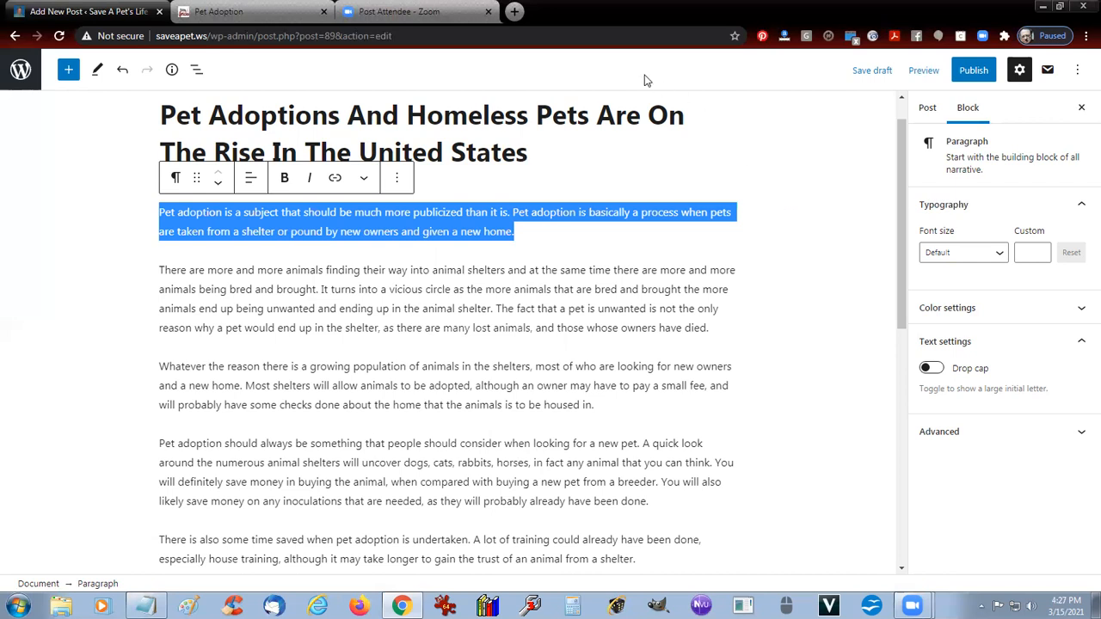
Change the first words of the opening paragraph to "Pet adoptions and homeless pets".
left_click(285, 215)
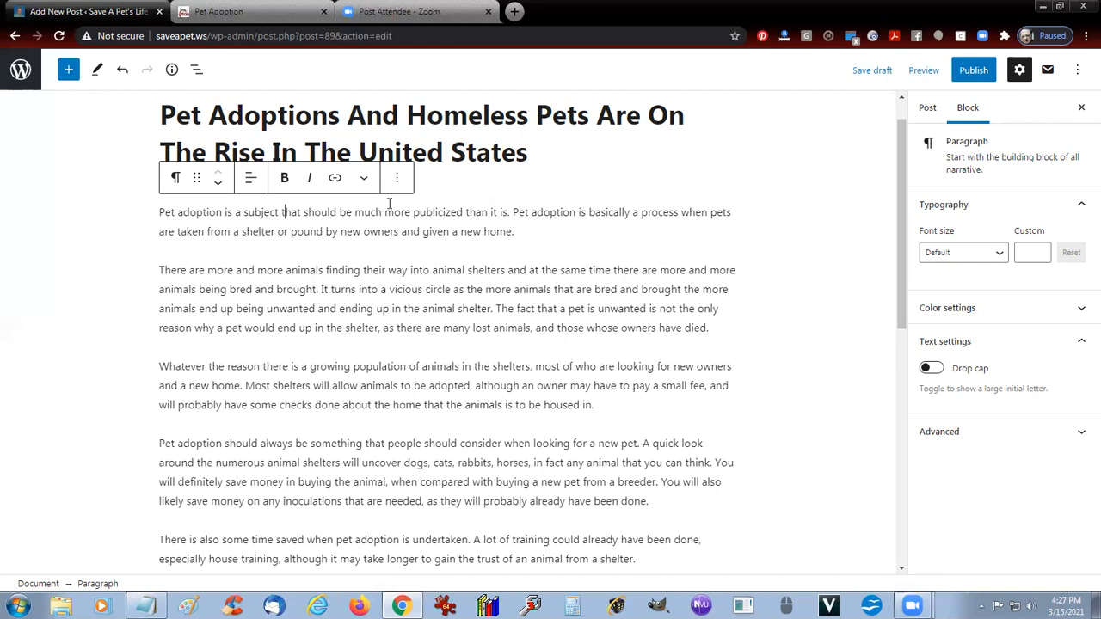
key("Left")
key("Left")
key("Left")
key("Left")
key("Left")
key("Left")
key("Left")
key("Left")
key("Left")
key("Left")
key("Left")
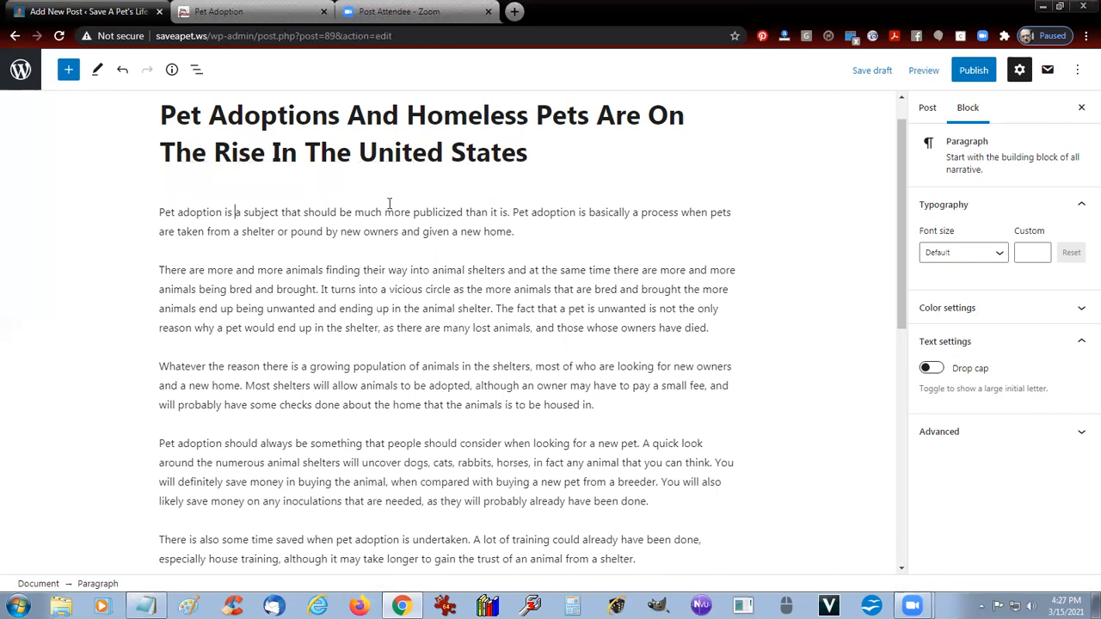
key("Left")
type("s")
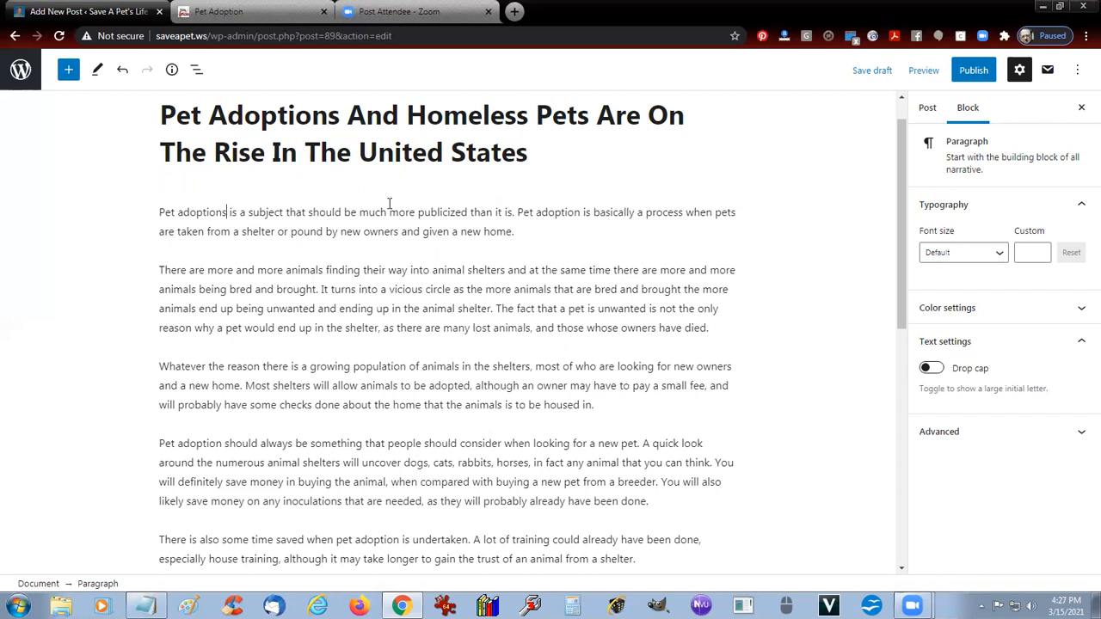
type(" and homeless")
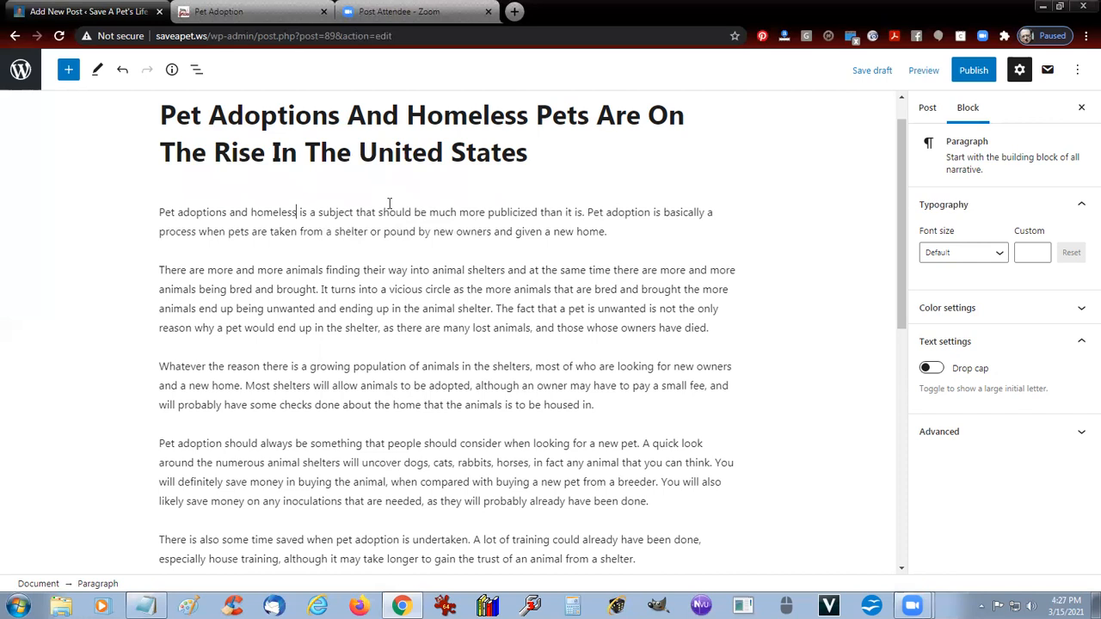
type(" pets")
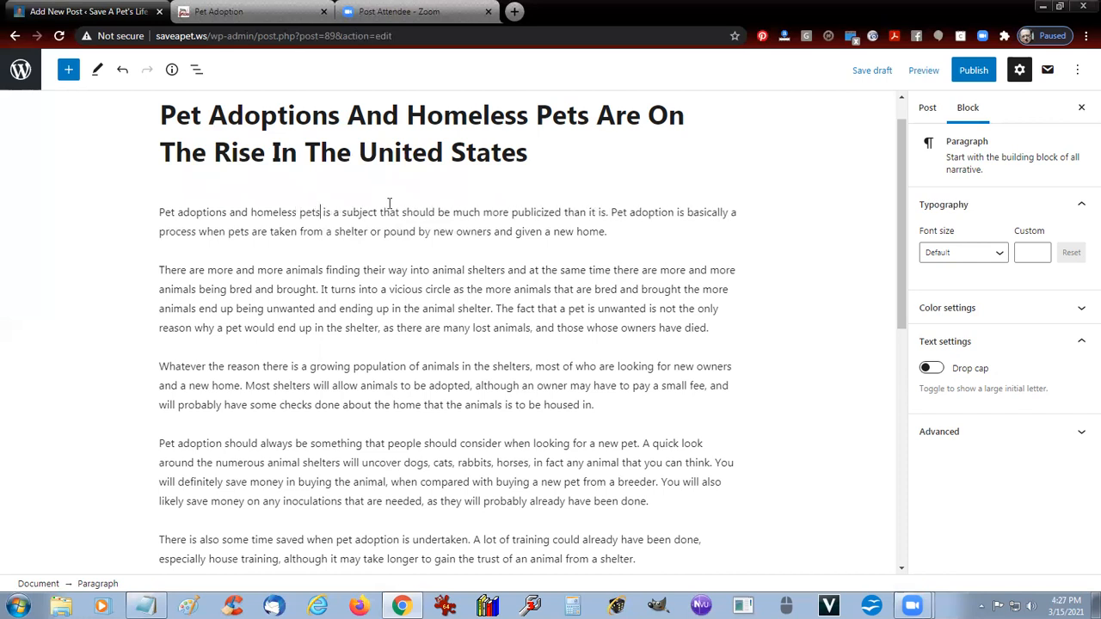
Continue the opening sentence with "are on the rise in the United States and", removing "is a subject that should be much more".
type(" are on")
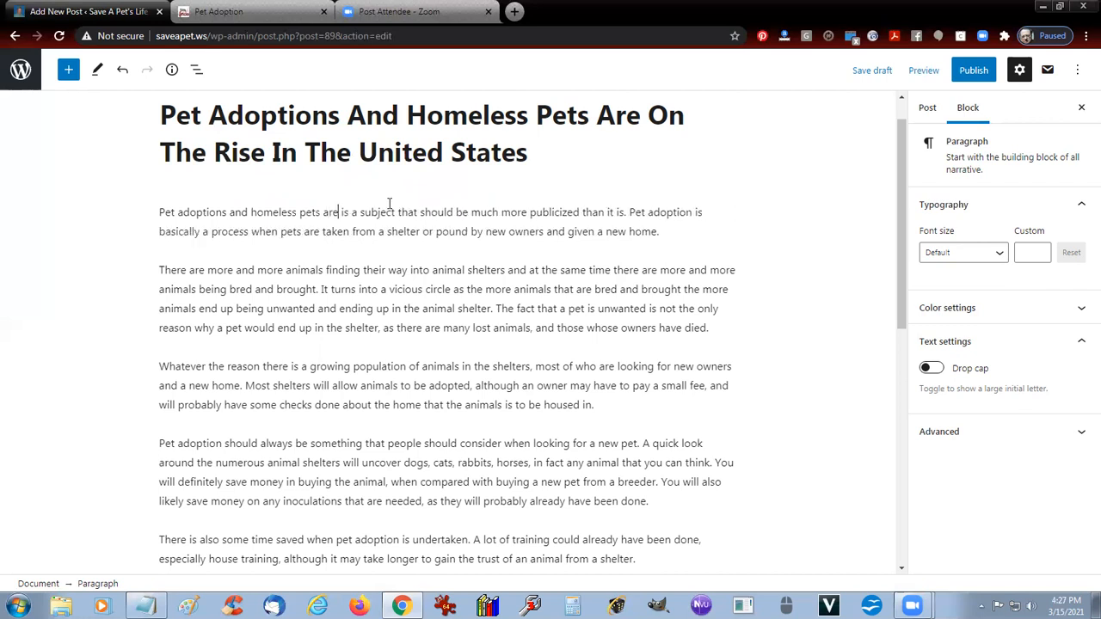
type(" the rise")
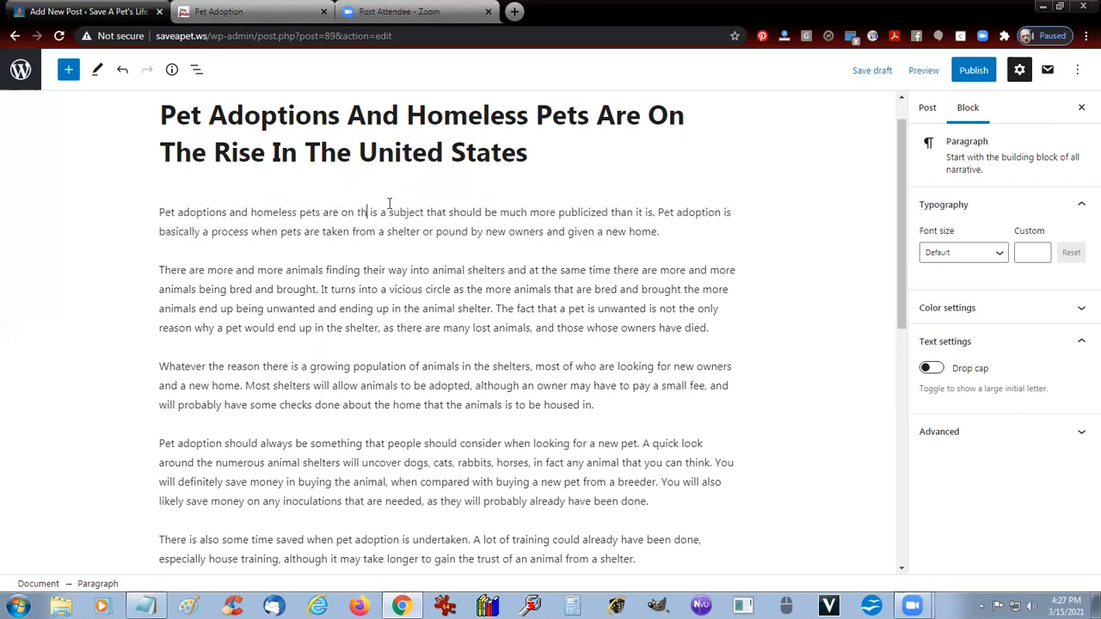
type(" in the")
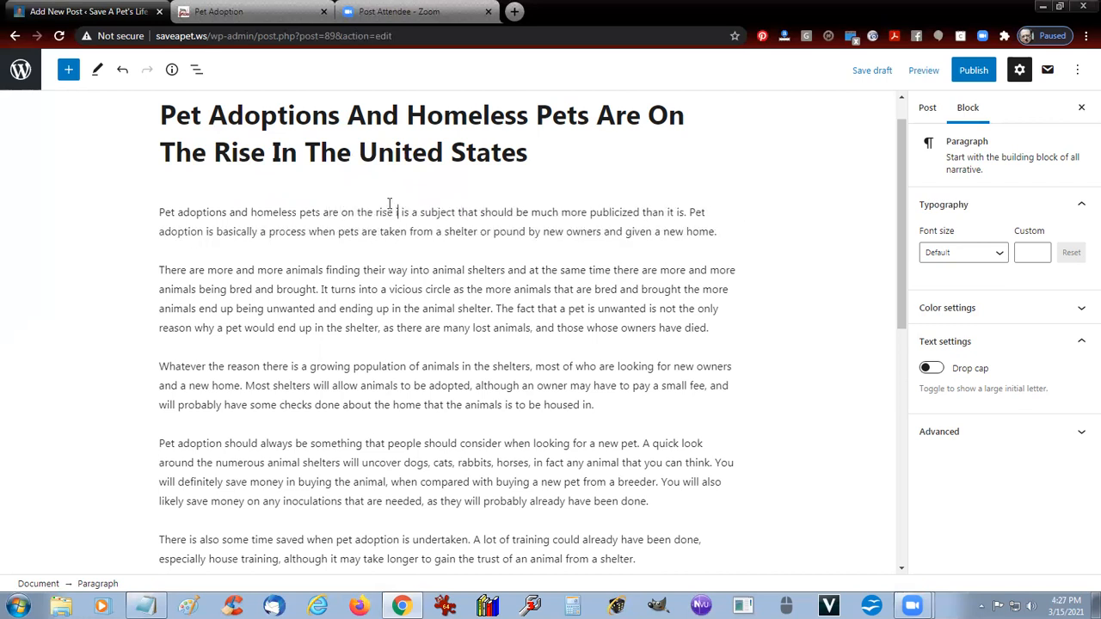
type(" United St")
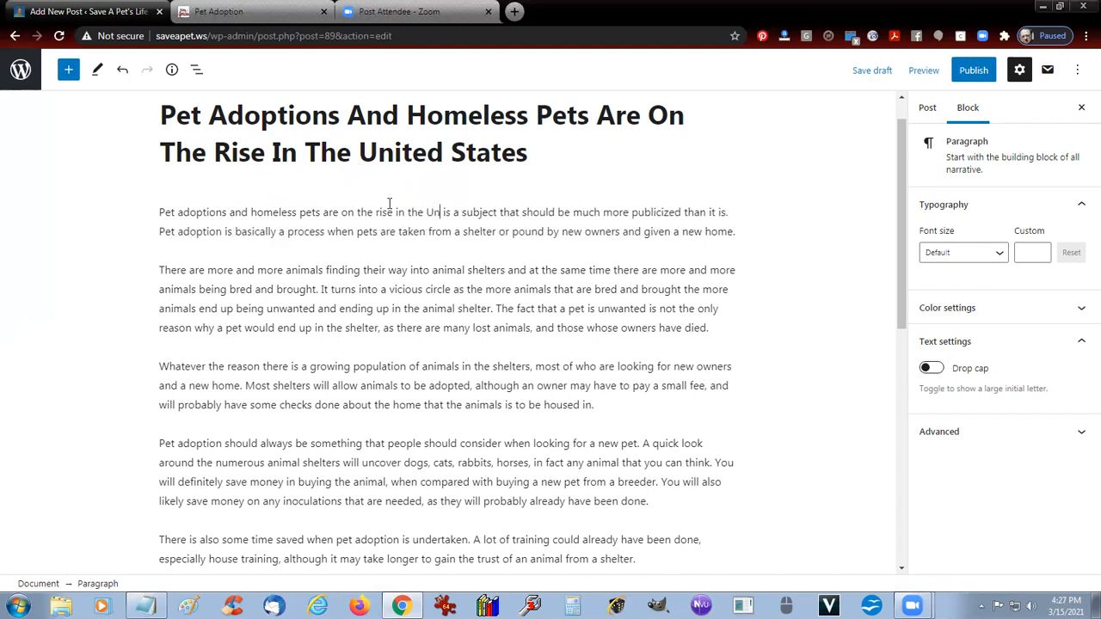
type("ates")
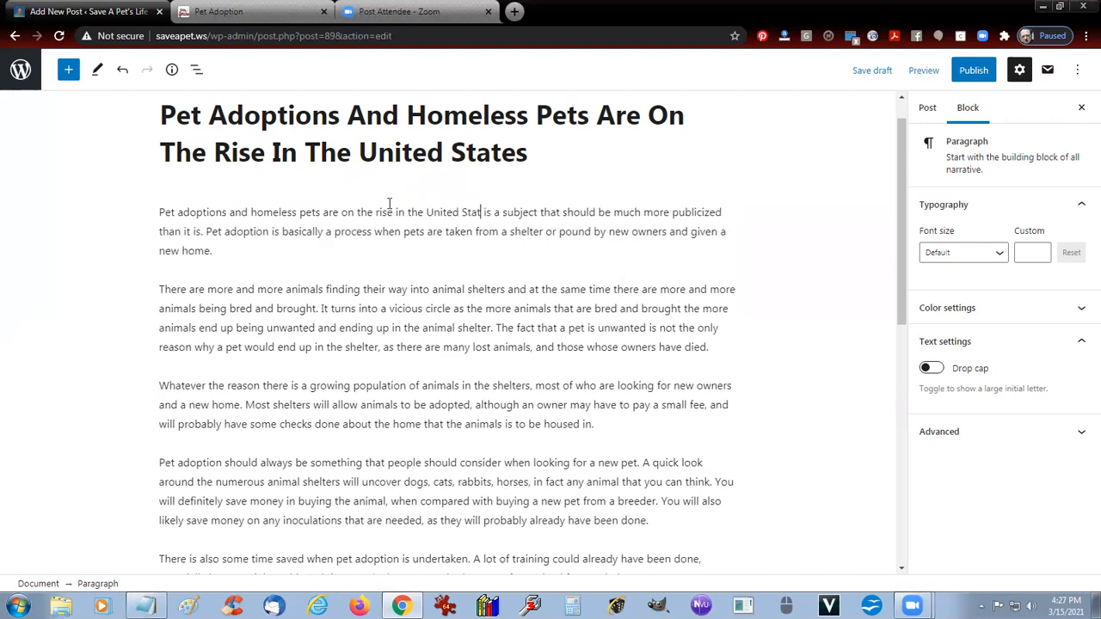
type(" and")
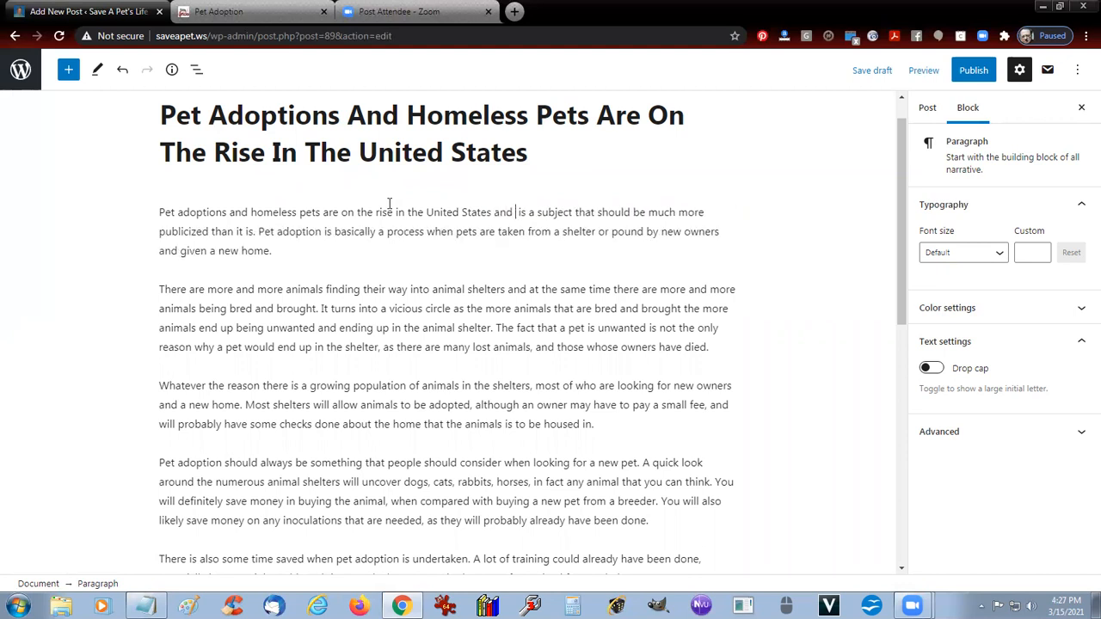
key("shift+End")
key("Delete")
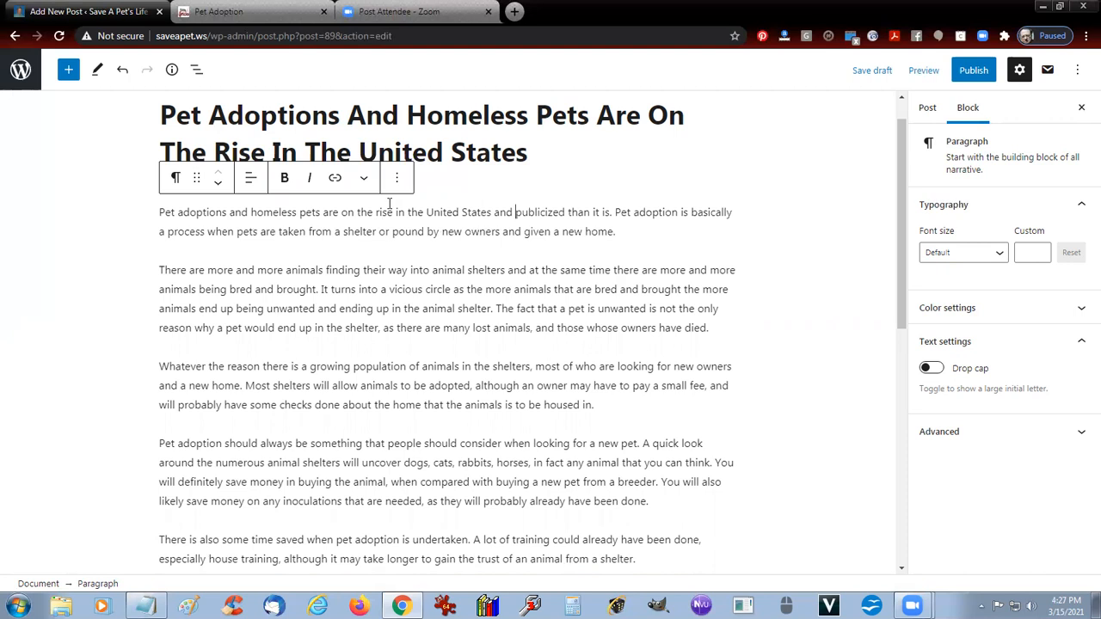
type("should be")
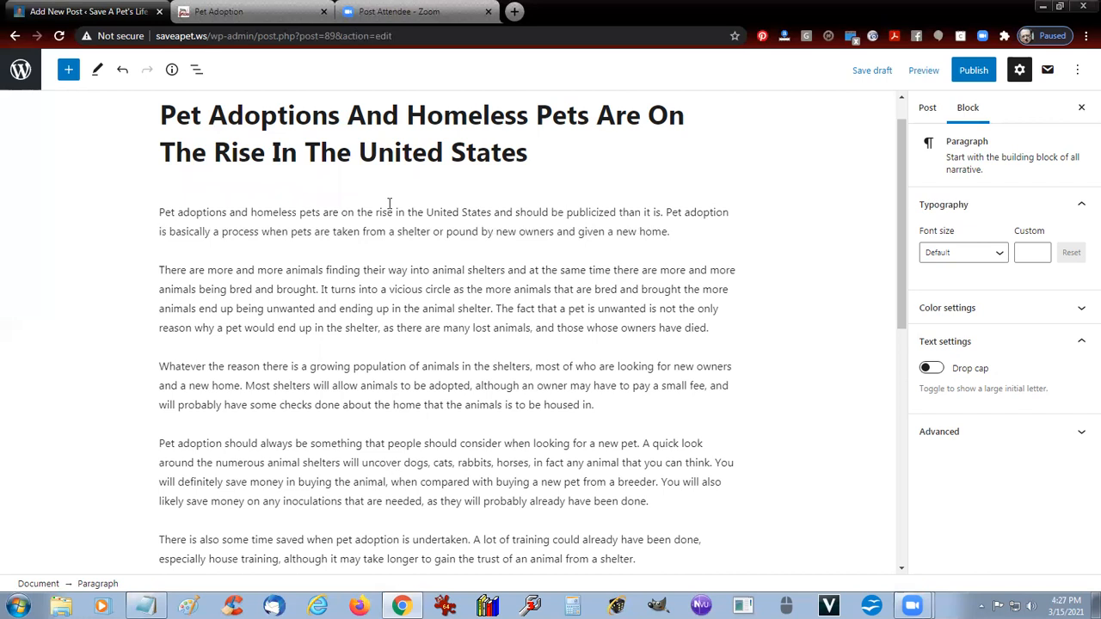
key("BackSpace")
key("BackSpace")
key("BackSpace")
key("BackSpace")
key("BackSpace")
key("BackSpace")
key("BackSpace")
key("BackSpace")
key("BackSpace")
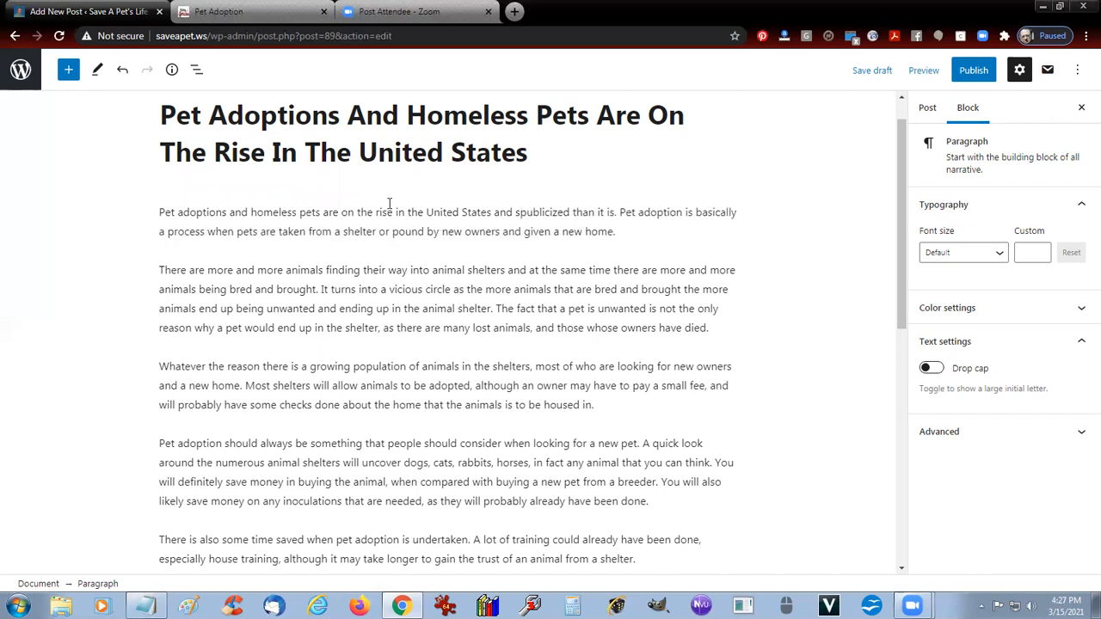
key("BackSpace")
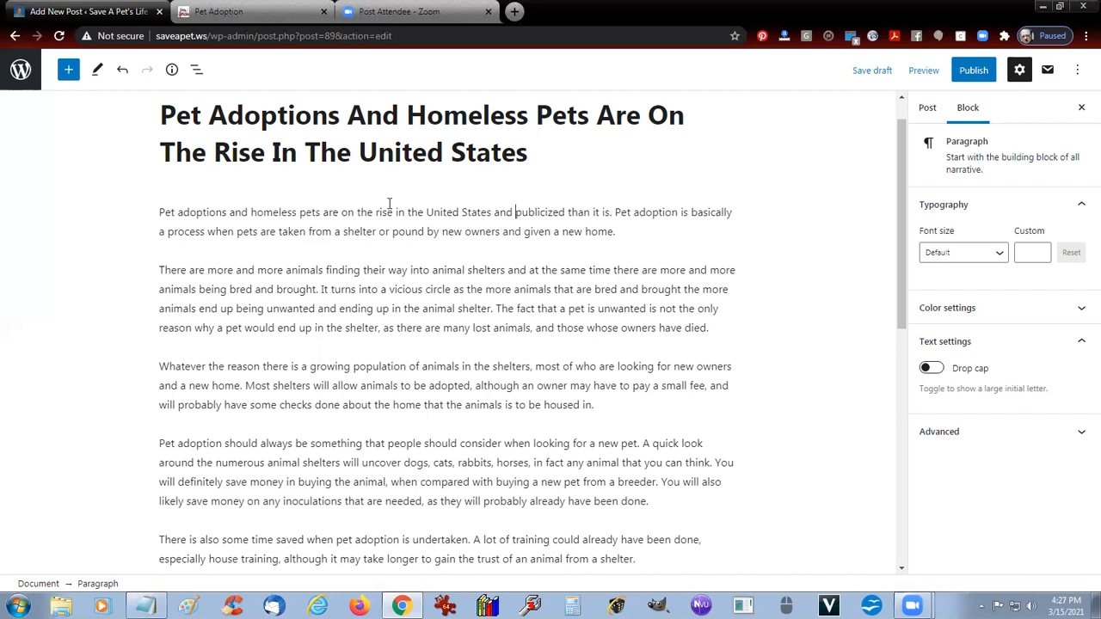
Replace "publicized" in the opening sentence with "public awareness should be increased".
key("Right")
key("Right")
key("Right")
key("Right")
key("Right")
key("Right")
key("Right")
key("BackSpace")
key("Delete")
key("Delete")
key("Delete")
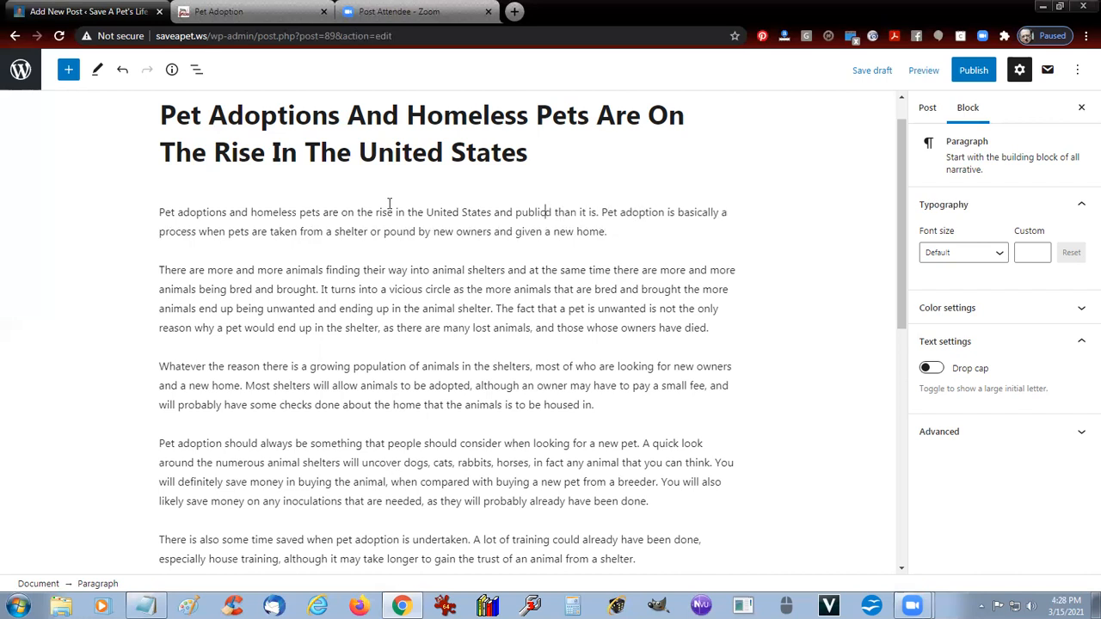
type("awarene")
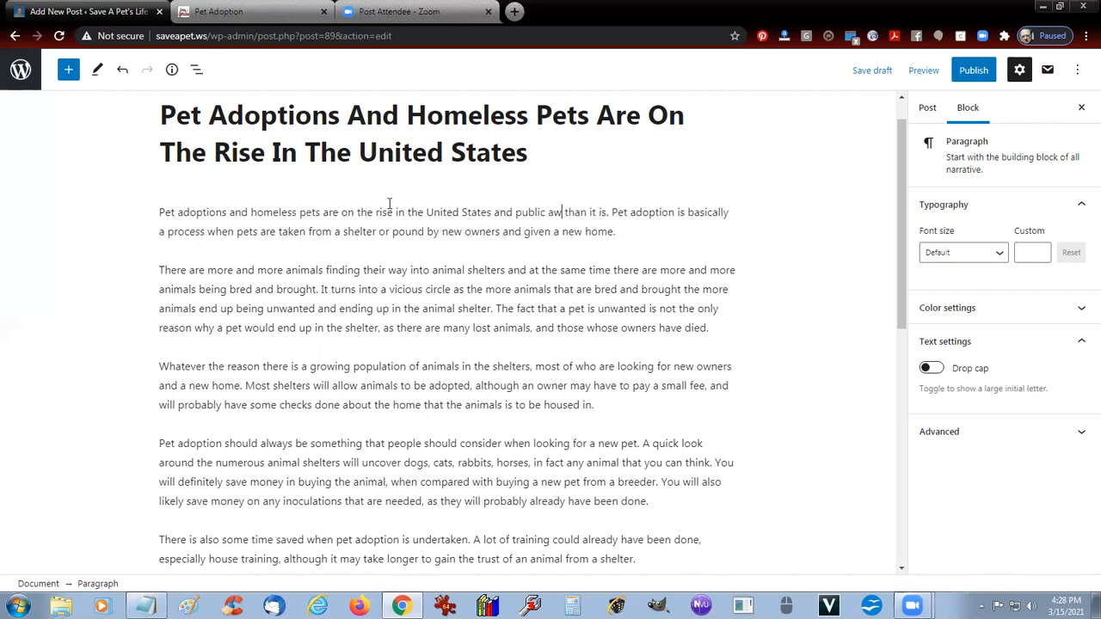
type("ss ")
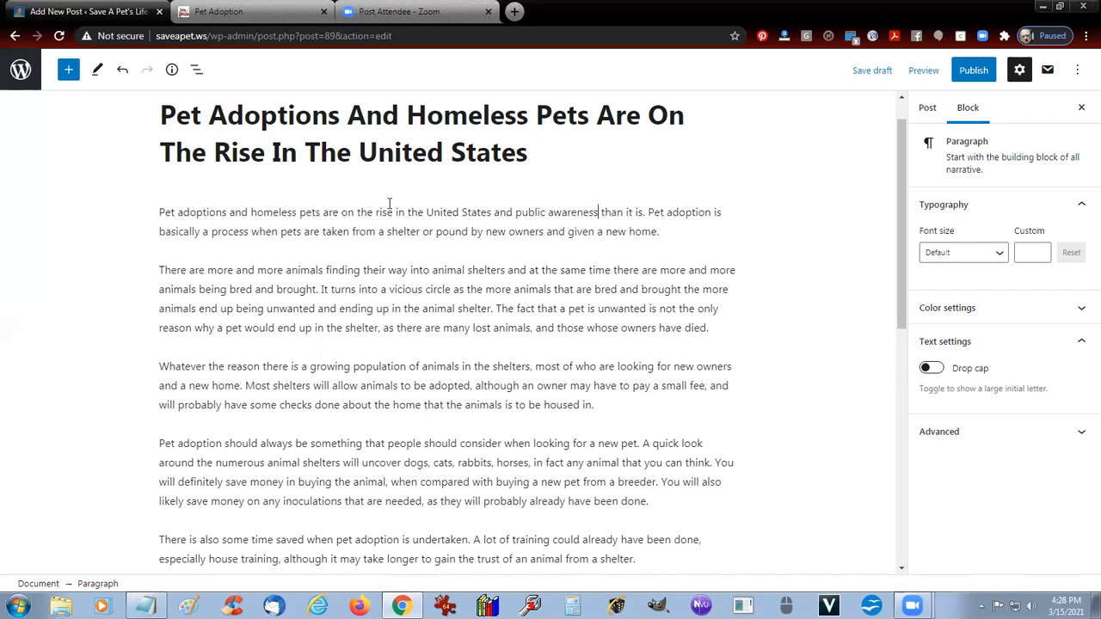
type("should be ")
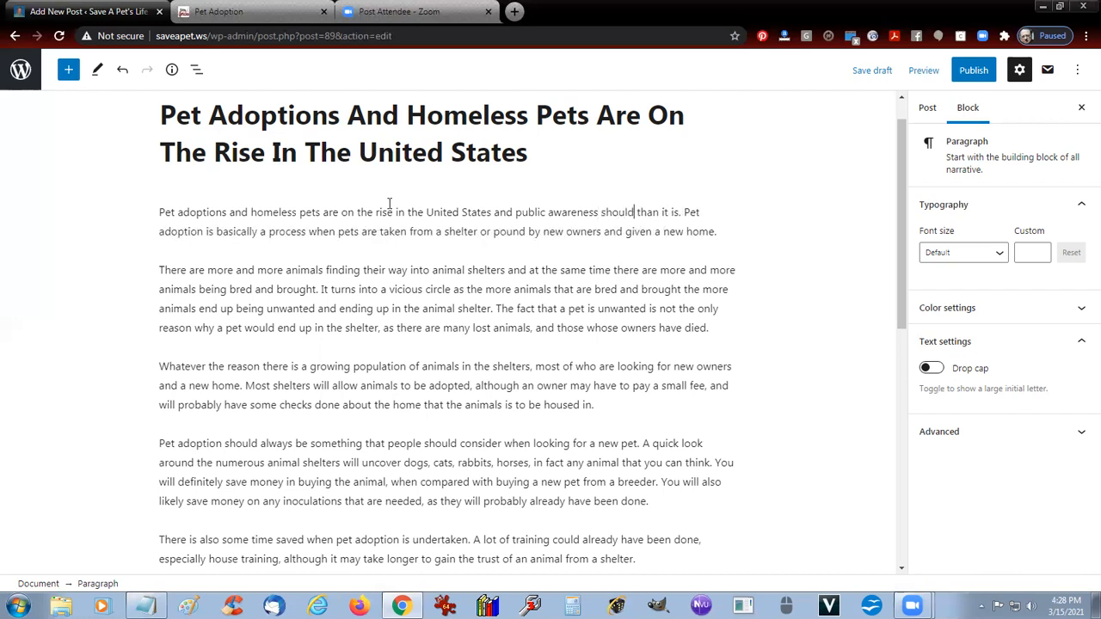
type("increa")
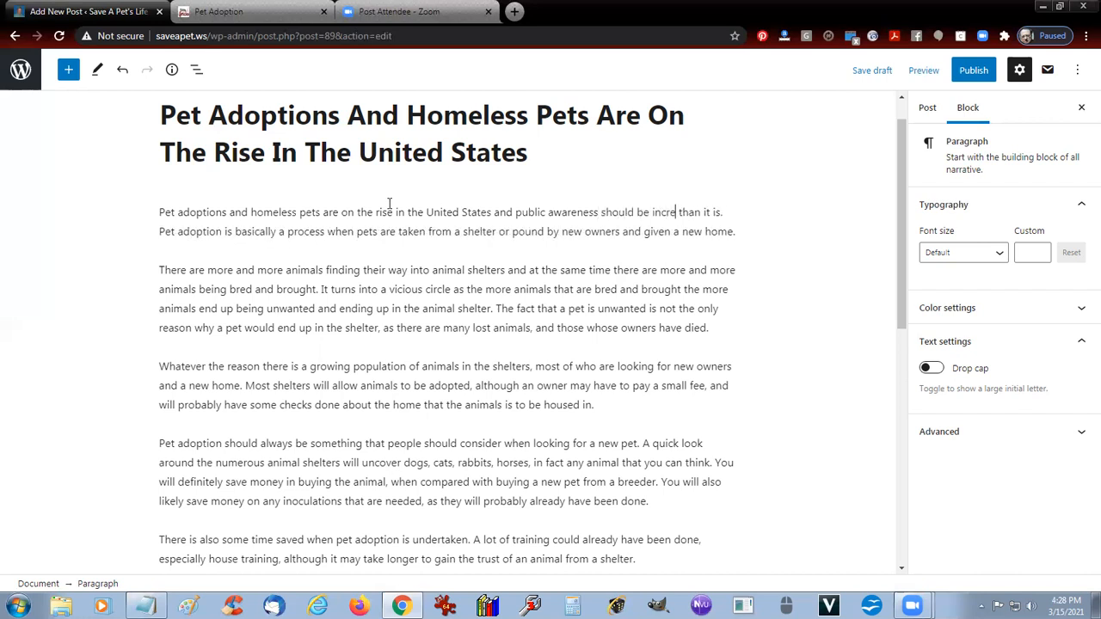
type("sed")
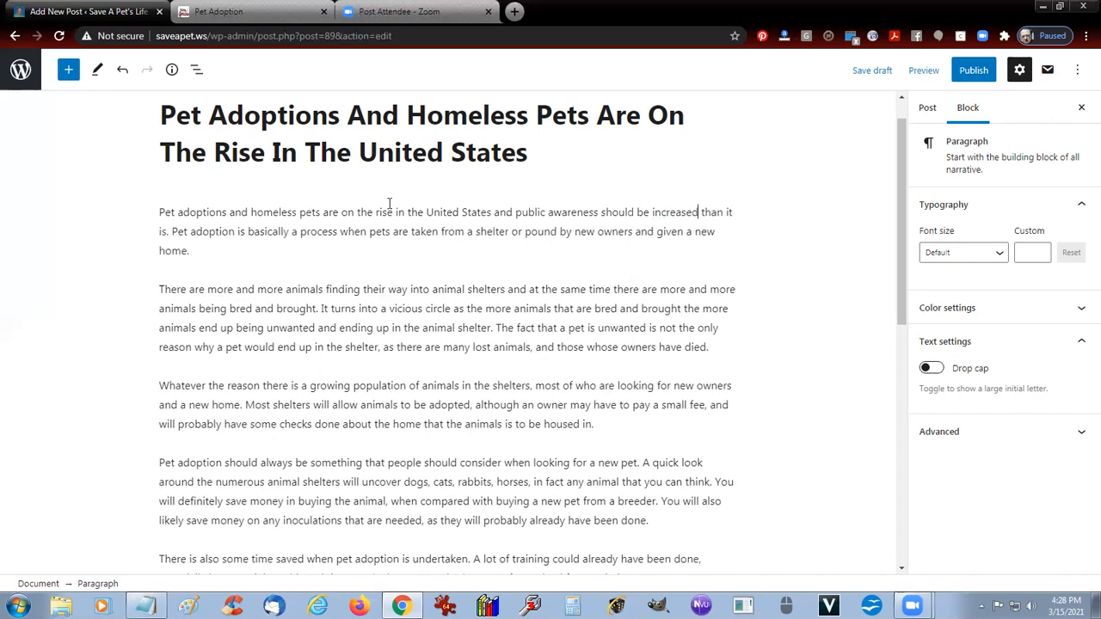
End the opening sentence with a period after "increased" and remove the leftover words "than it is".
type(".")
key("ctrl+shift+Right")
key("ctrl+shift+Right")
key("ctrl+shift+Right")
key("ctrl+shift+Right")
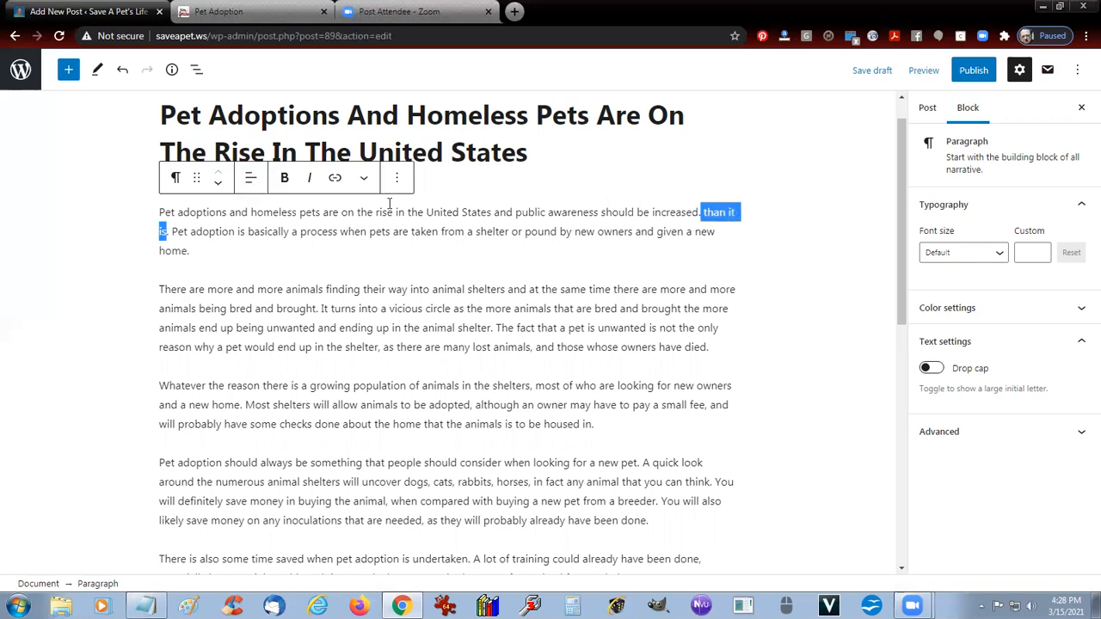
key("ctrl+shift+Left")
key("BackSpace")
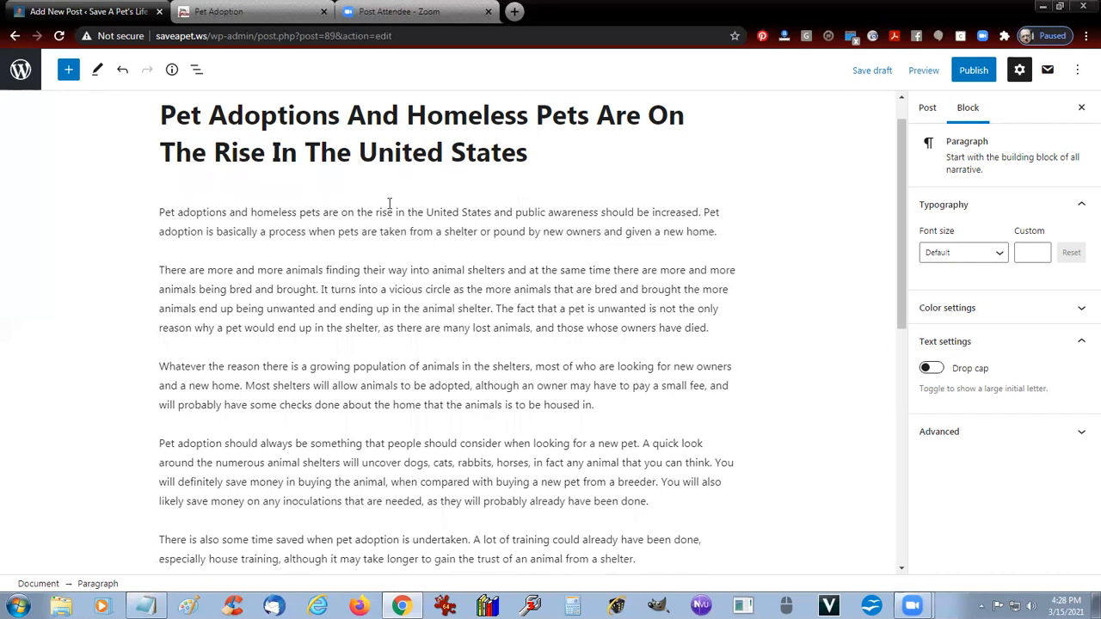
Replace "is basically a" with "is the" in the opening paragraph's second sentence, before "process when pets are taken".
key("ctrl+Right")
key("ctrl+Right")
key("ctrl+shift+Right")
key("ctrl+shift+Right")
key("ctrl+shift+Right")
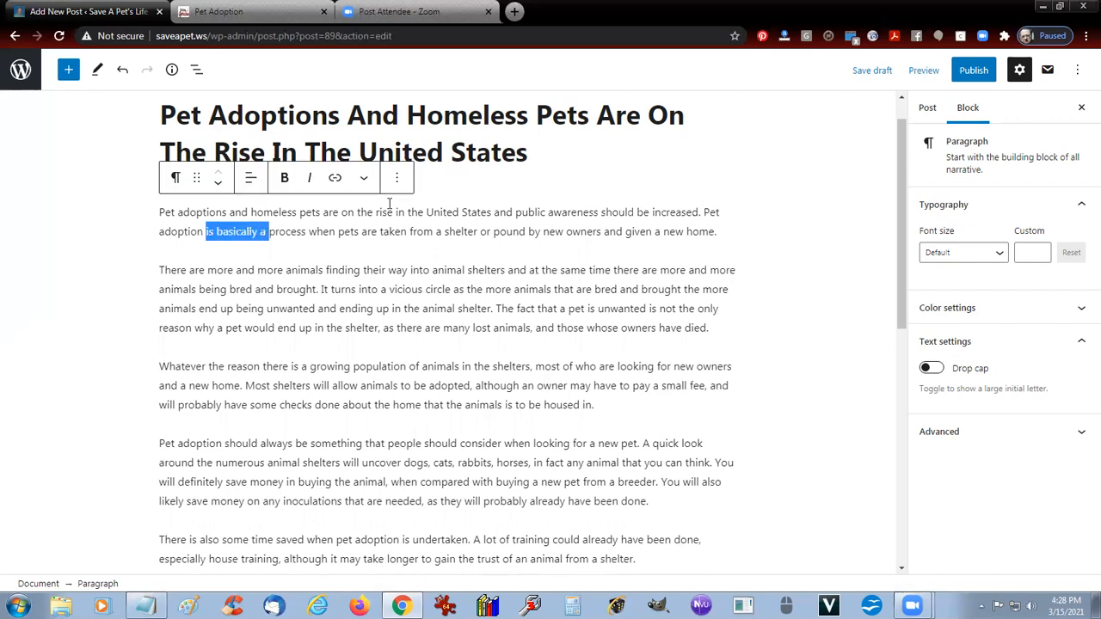
key("BackSpace")
type("the")
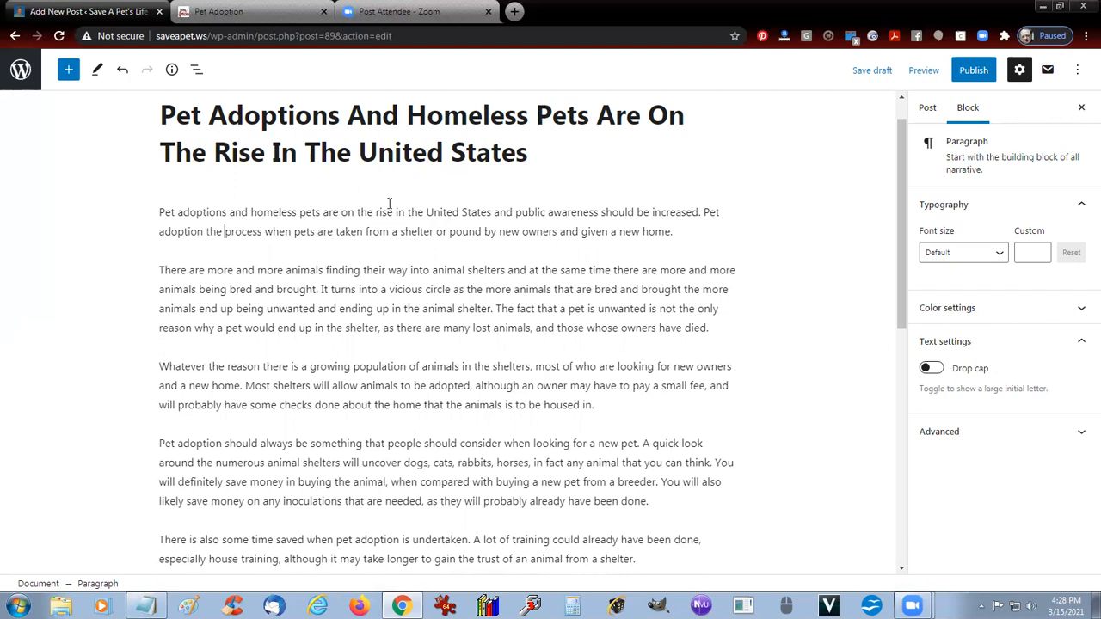
key("ctrl+Left")
type("is")
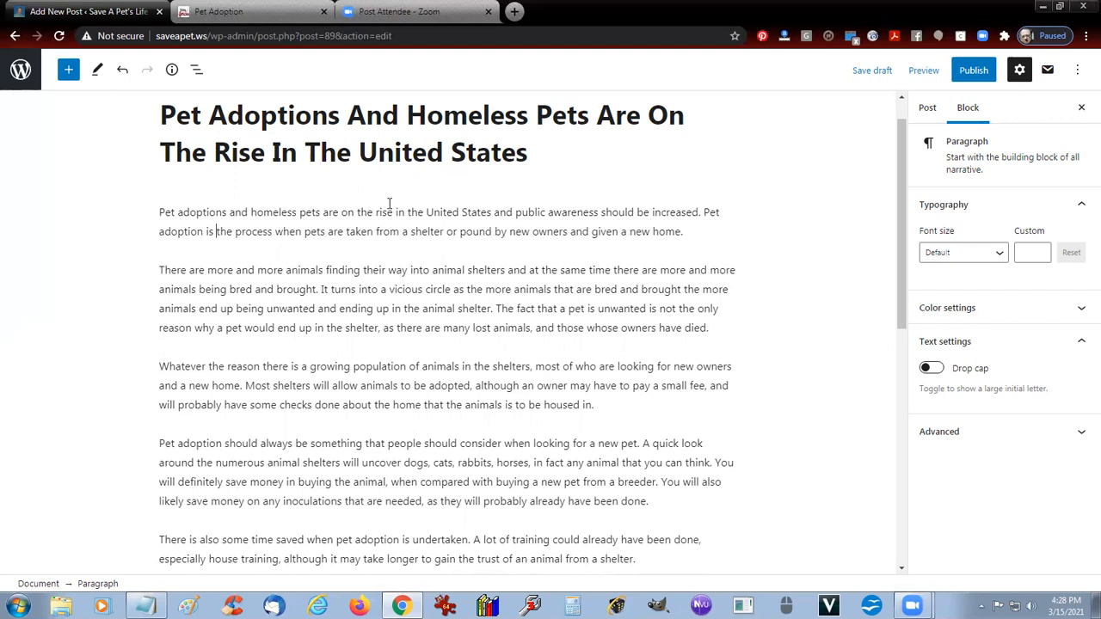
key("ctrl+Right")
key("ctrl+Right")
key("ctrl+shift+Right")
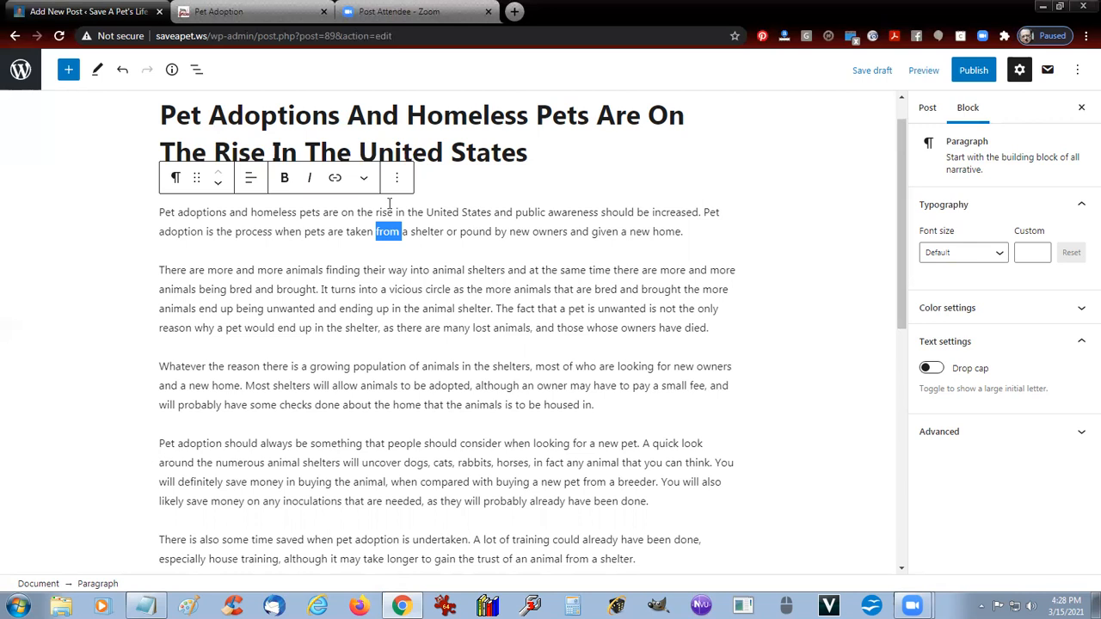
Append "Sadly, though, most pets that are given up for adoption never see a new home. Most" to the opening paragraph.
key("End")
type("Sadly, t")
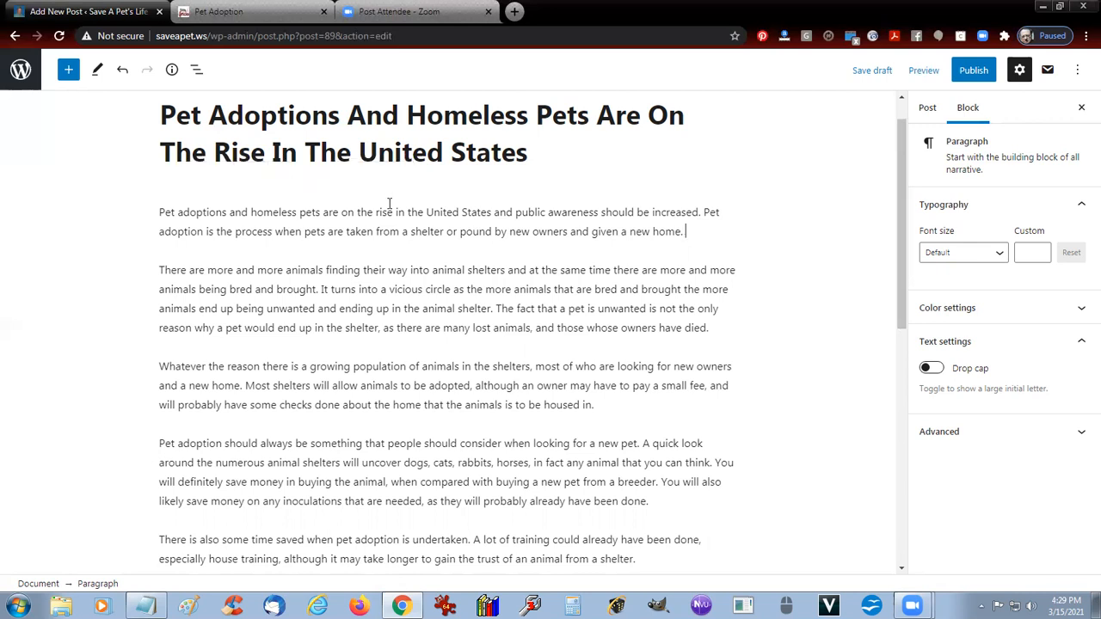
type("houg")
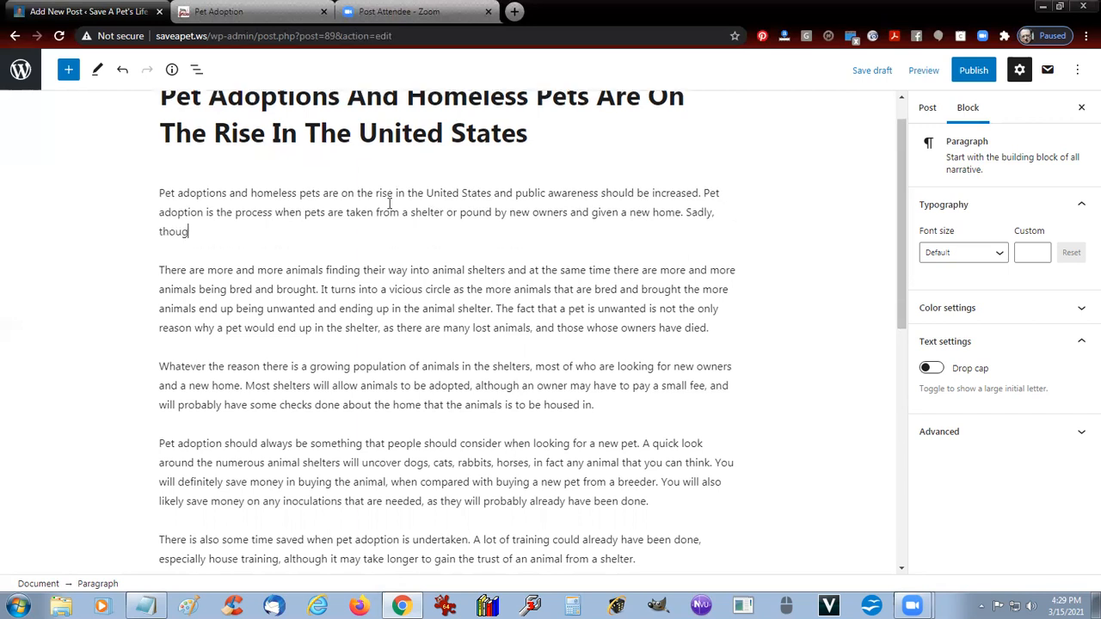
type("h, most pets that are ")
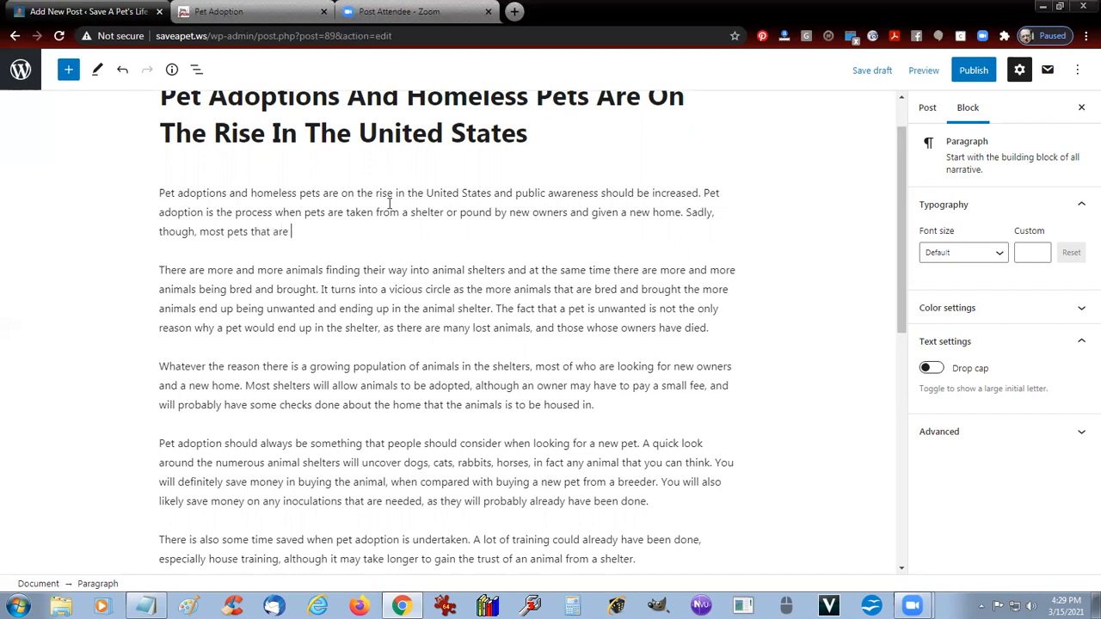
type("given up for adoption ")
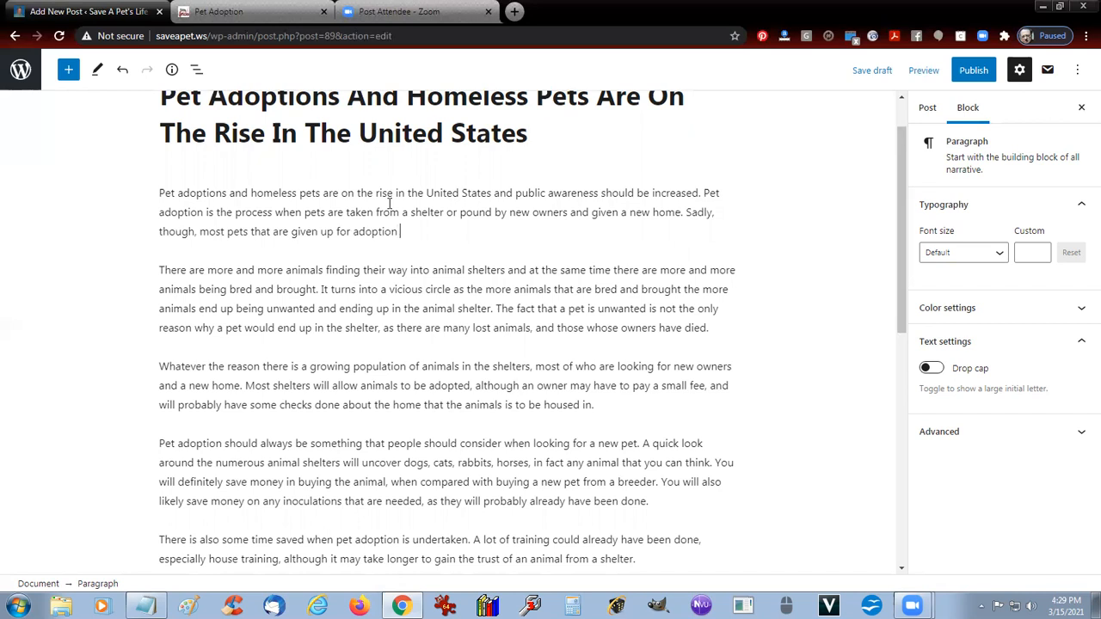
type("never see a new home. Most")
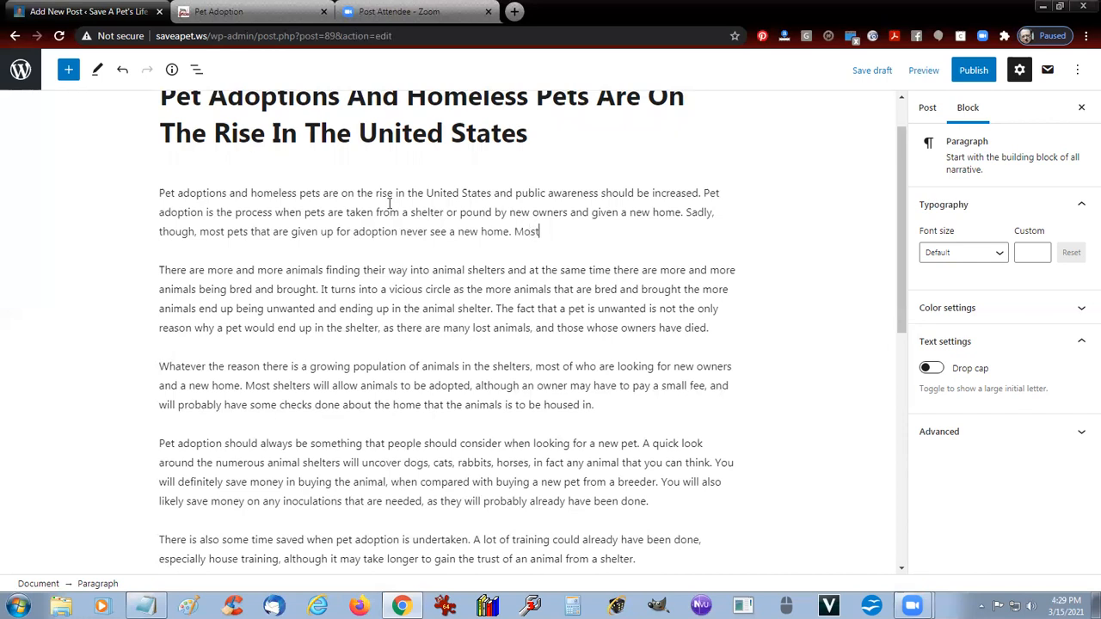
Finish the opening paragraph with "of these poor animals are put down (euthanized) by either an injection, or the cruel process of gassing them to death.".
type(" of these poor animals are")
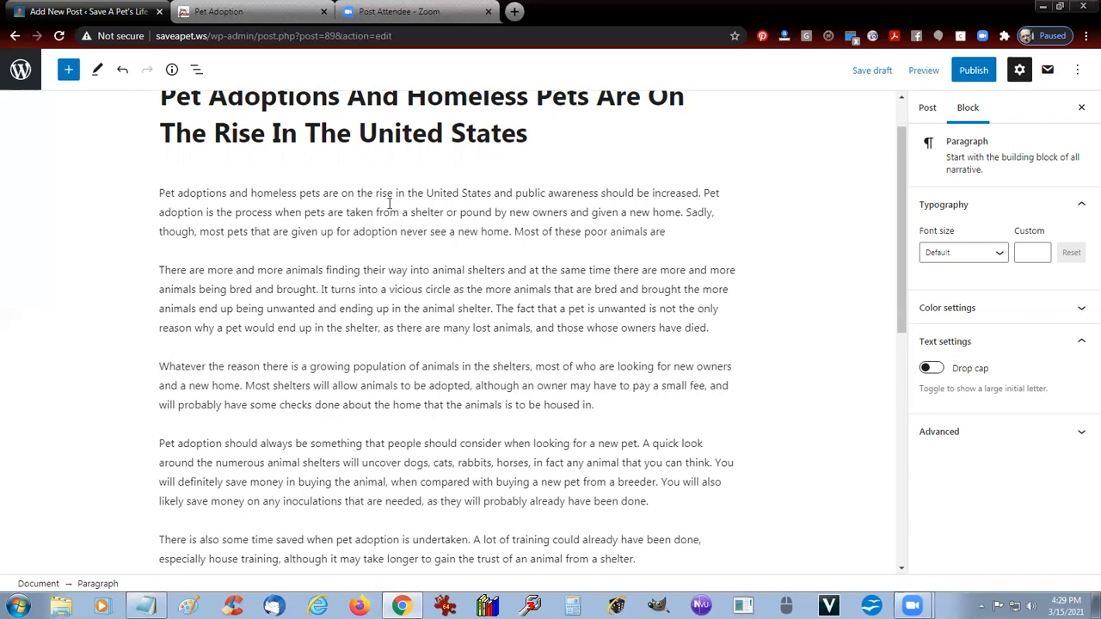
type(" put down (euthanized")
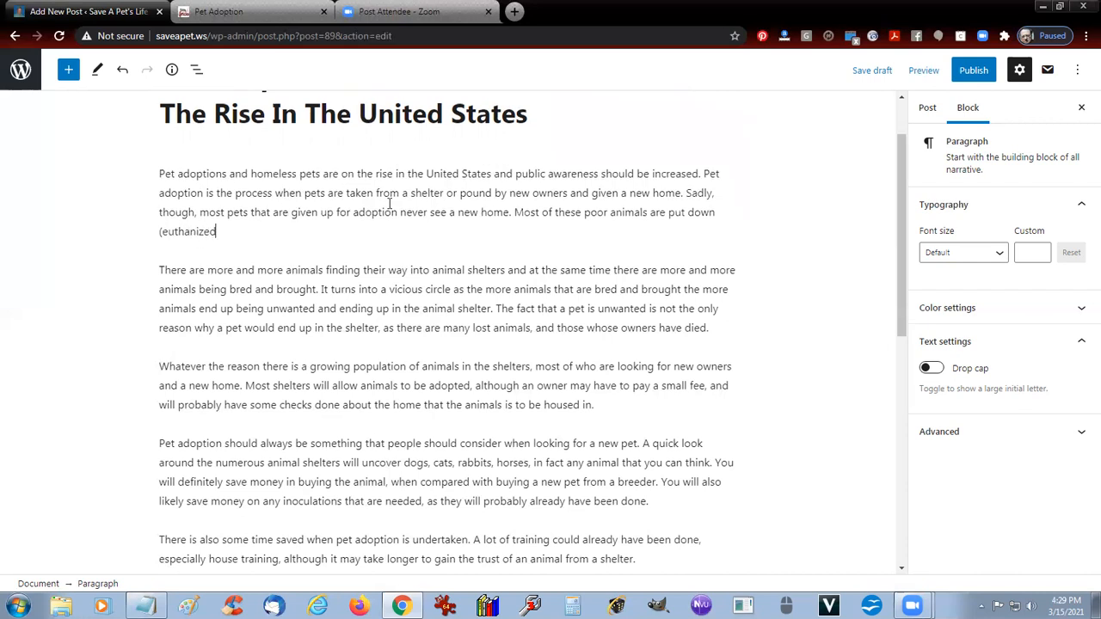
type(") by either an injection, or th")
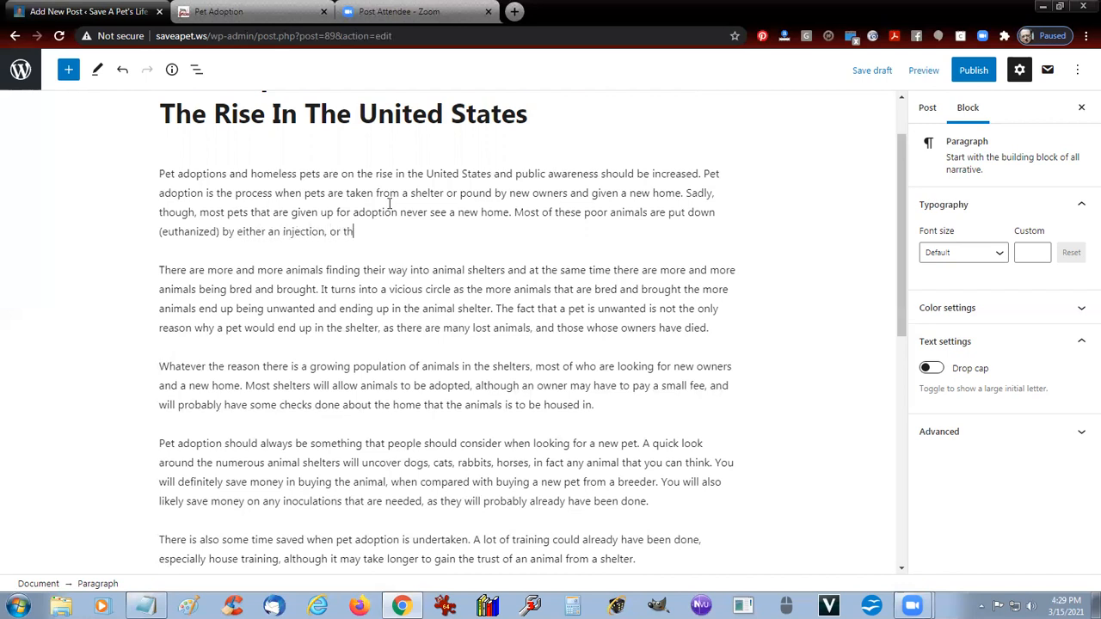
type("e cruel process of gassing them to d")
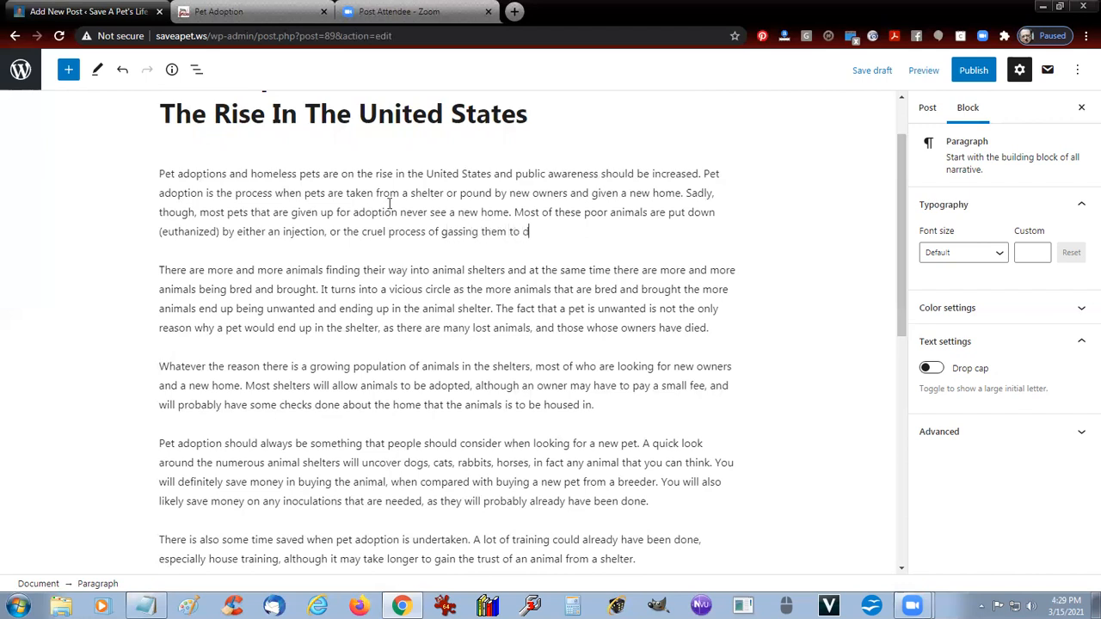
type("eath.")
key("Return")
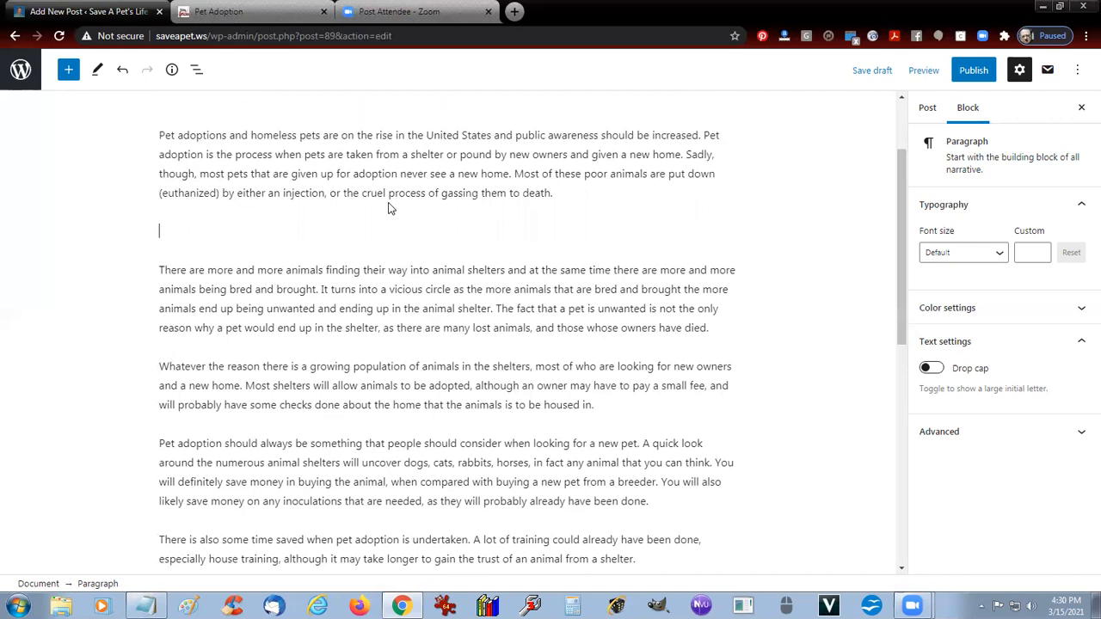
key("Delete")
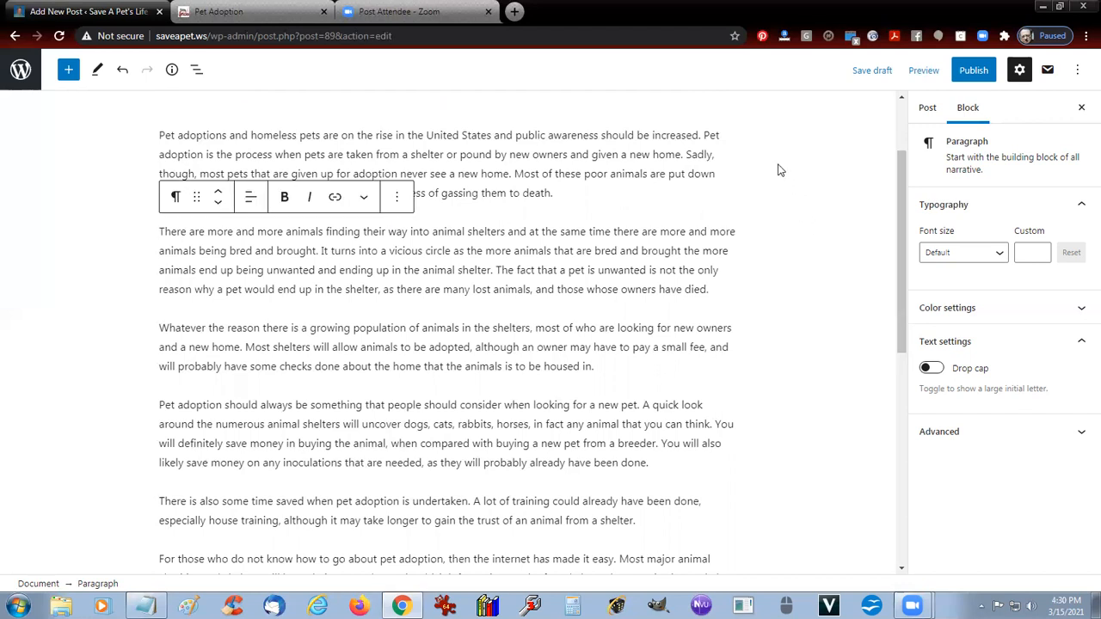
Reword the start of the second paragraph to "More and more animals are finding their way".
key("shift+Right")
key("shift+Right")
key("shift+Right")
key("shift+Right")
key("shift+Right")
key("shift+Right")
key("shift+Right")
key("shift+Right")
key("shift+Right")
key("shift+Right")
key("shift+Right")
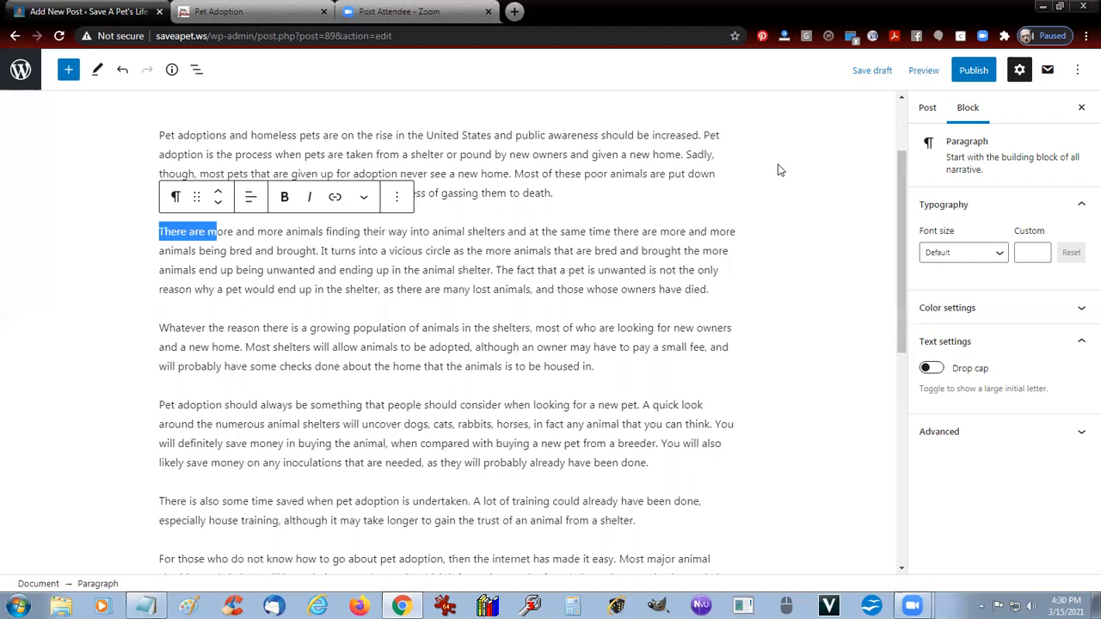
type("M")
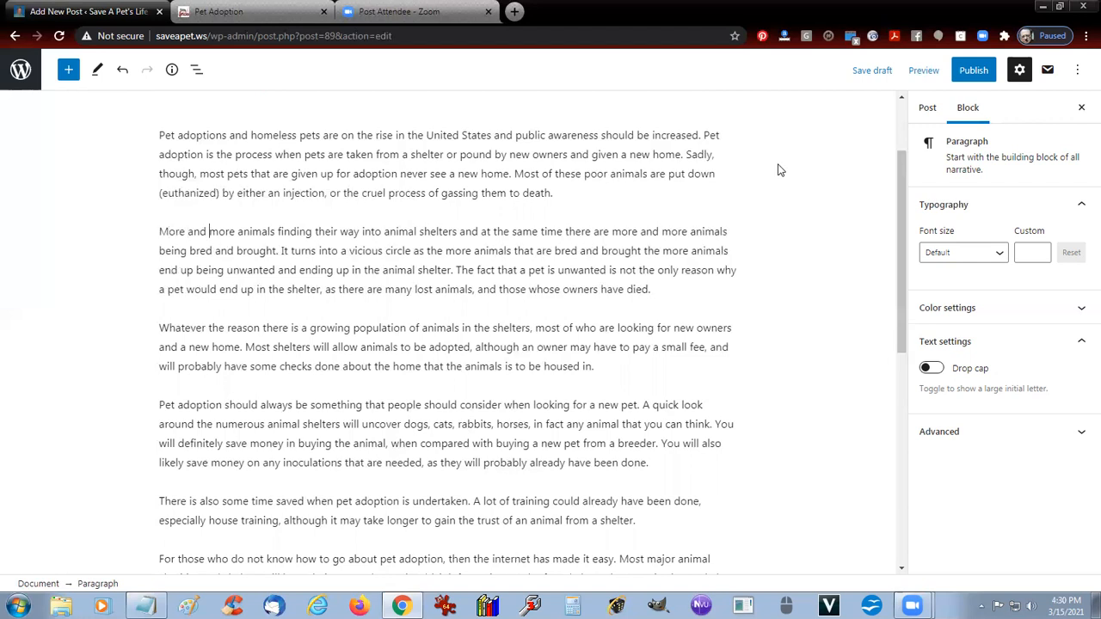
type("are")
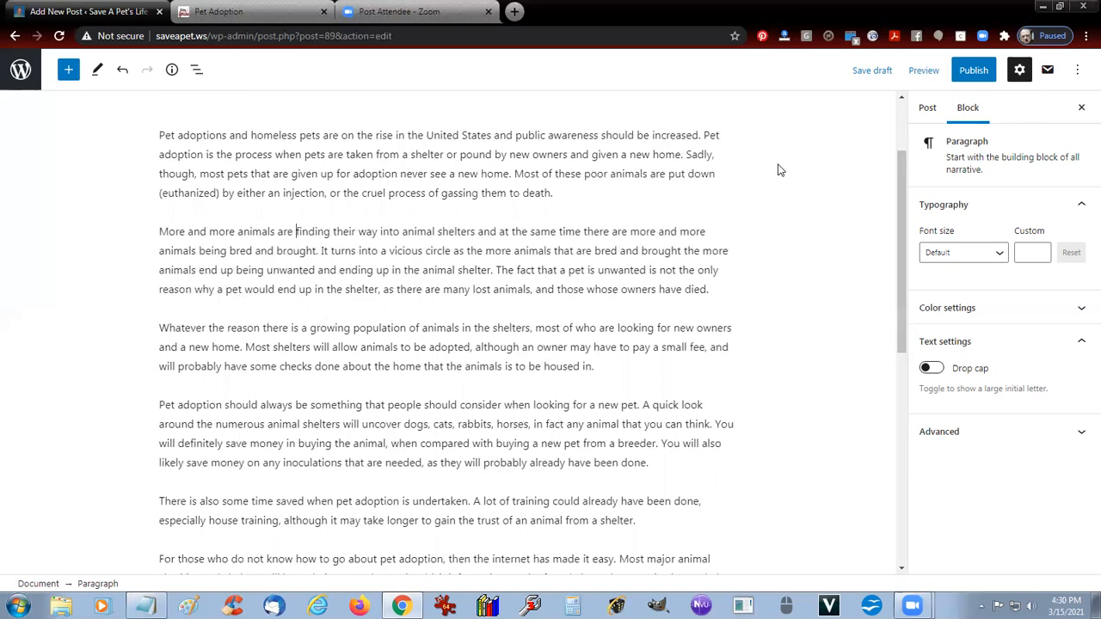
Insert "pounds, and there are more" after "animal shelters and" in the second paragraph's first sentence.
key("ctrl+Right")
key("ctrl+Right")
key("ctrl+Right")
key("ctrl+Right")
type("pounds")
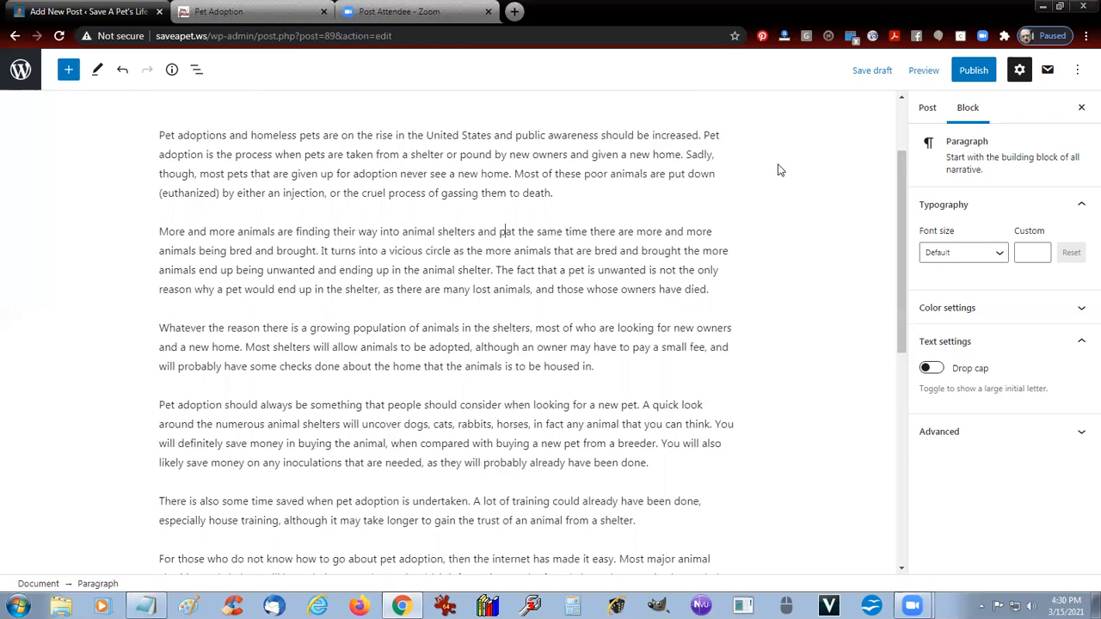
type(", ")
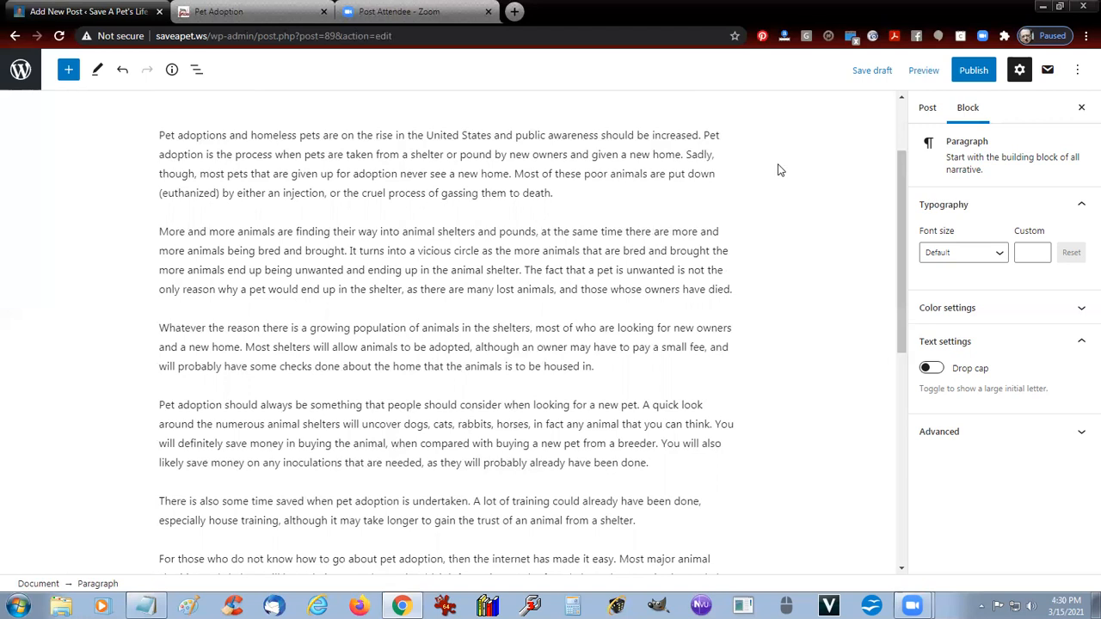
type("and ")
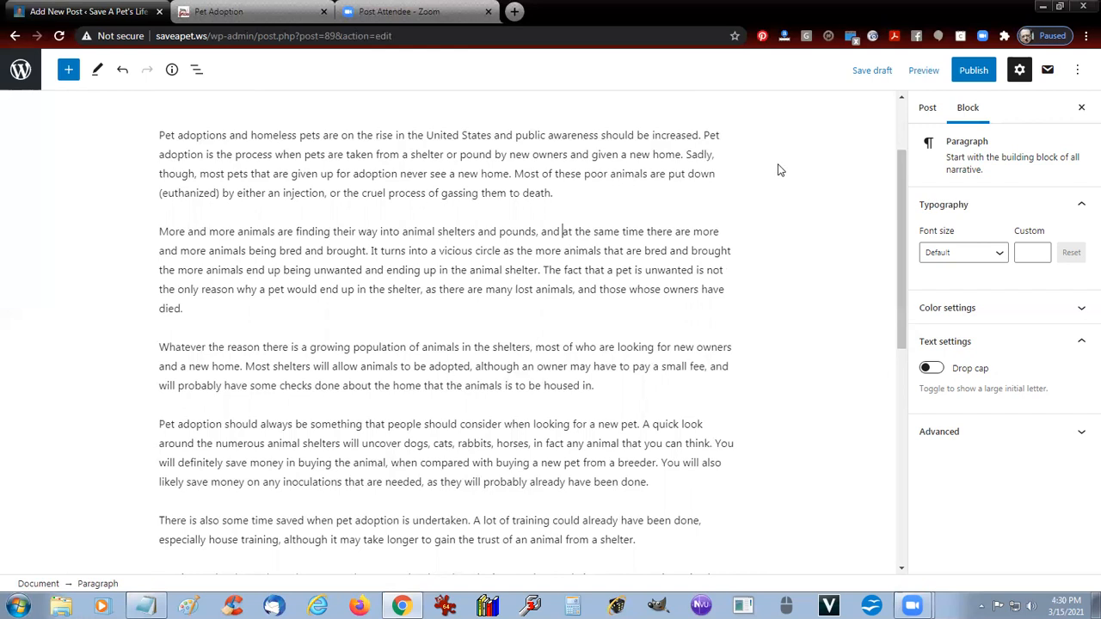
type("there are ")
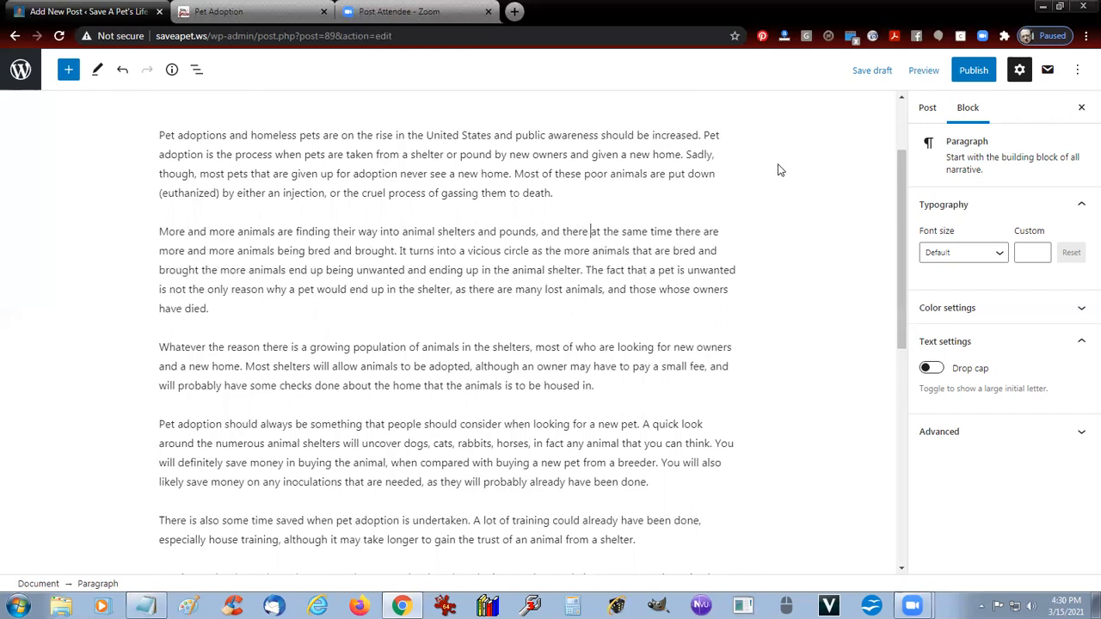
type("more a")
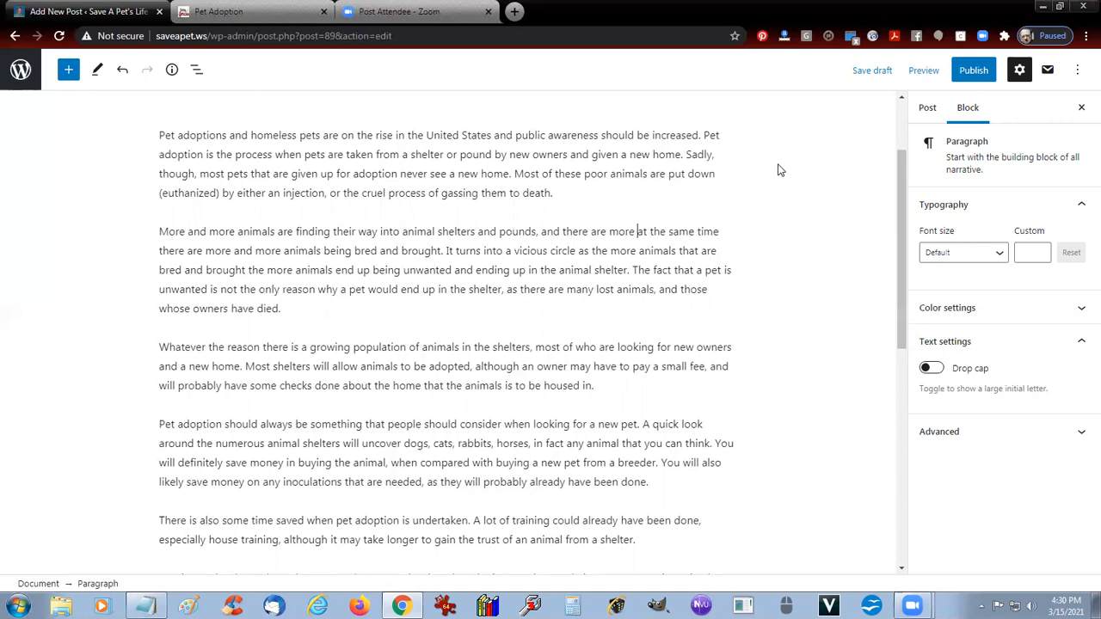
Remove the leftover words "at the same time there are more and more" before "animals being bred" in the second paragraph.
key("ctrl+shift+Right")
key("ctrl+shift+Right")
key("ctrl+shift+Right")
key("ctrl+shift+Right")
key("Delete")
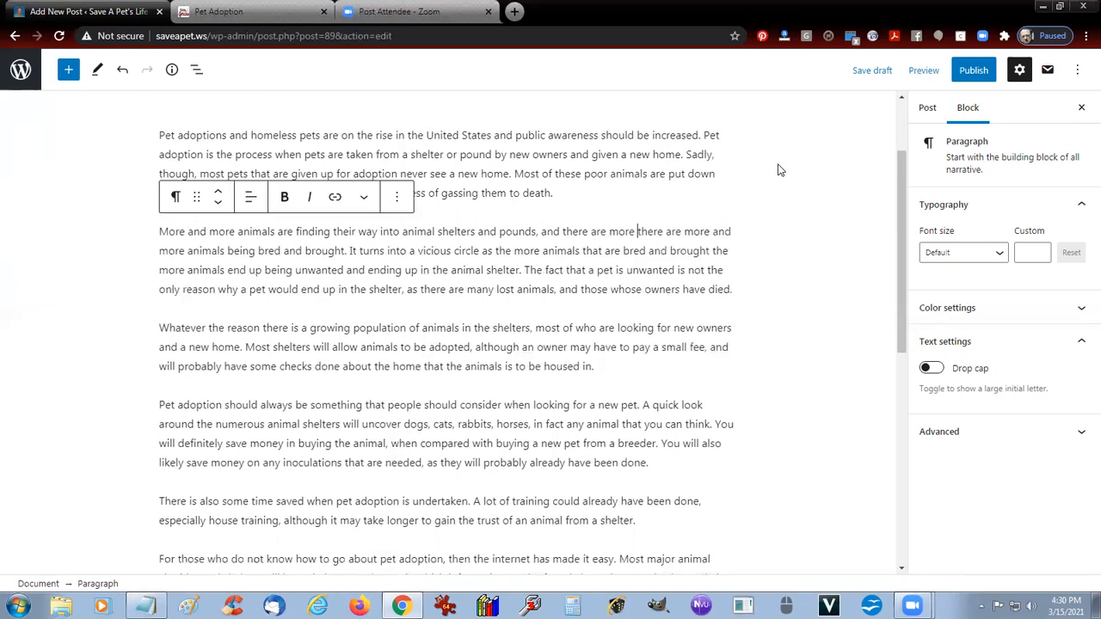
key("ctrl+shift+Right")
key("ctrl+shift+Right")
key("ctrl+shift+Right")
key("ctrl+shift+Right")
key("ctrl+shift+Right")
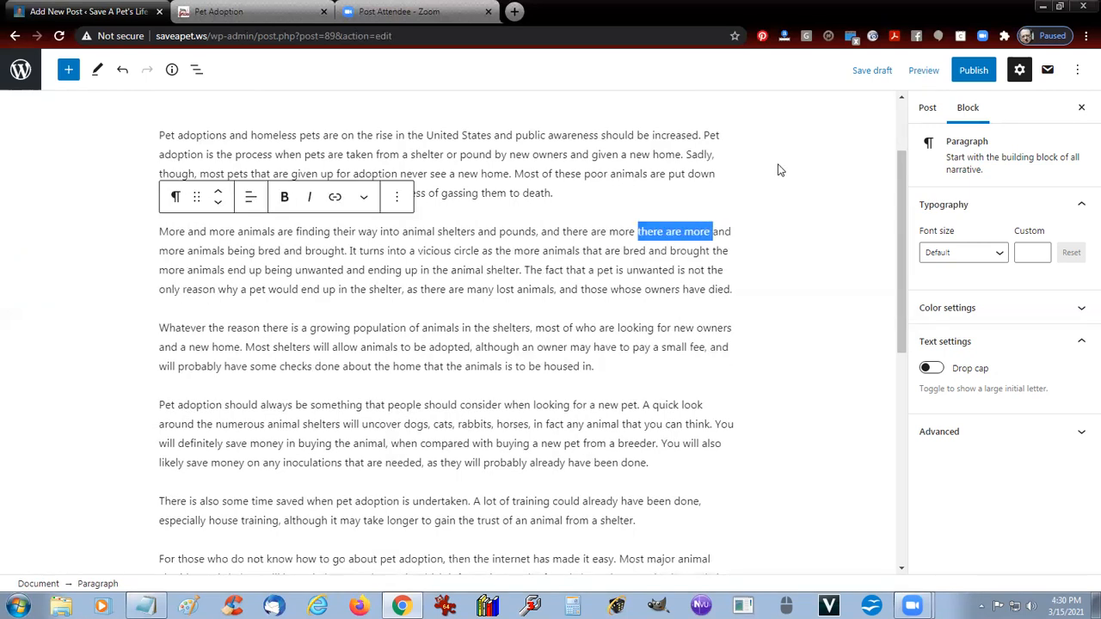
key("Delete")
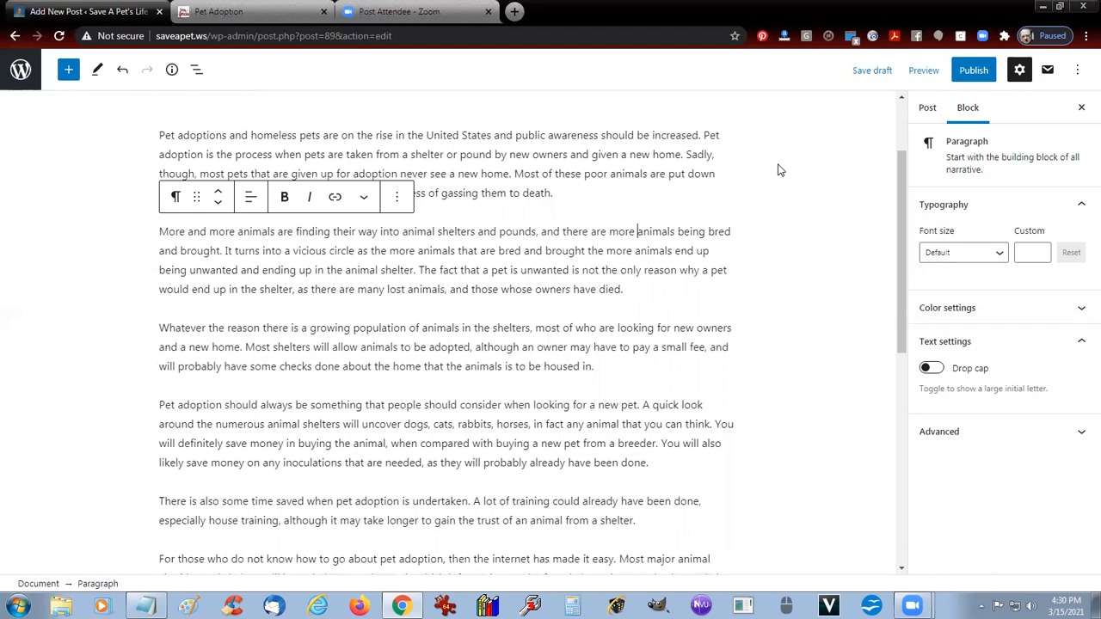
End the second paragraph's first sentence with "than can be cared for." after "being bred and brought".
key("ctrl+Right")
key("ctrl+Right")
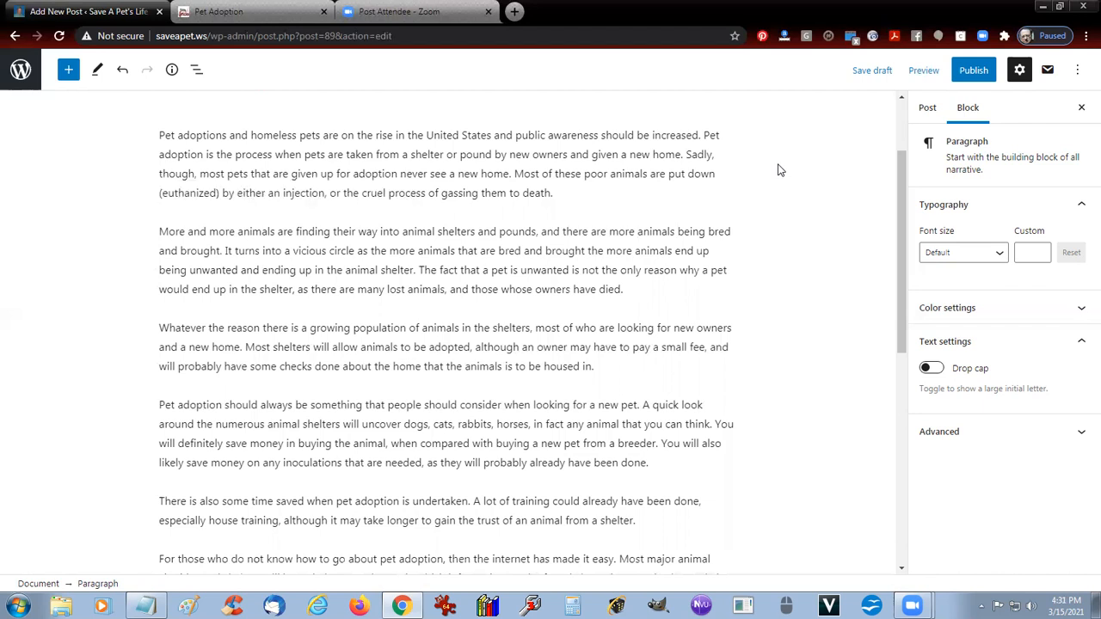
type("than can be ")
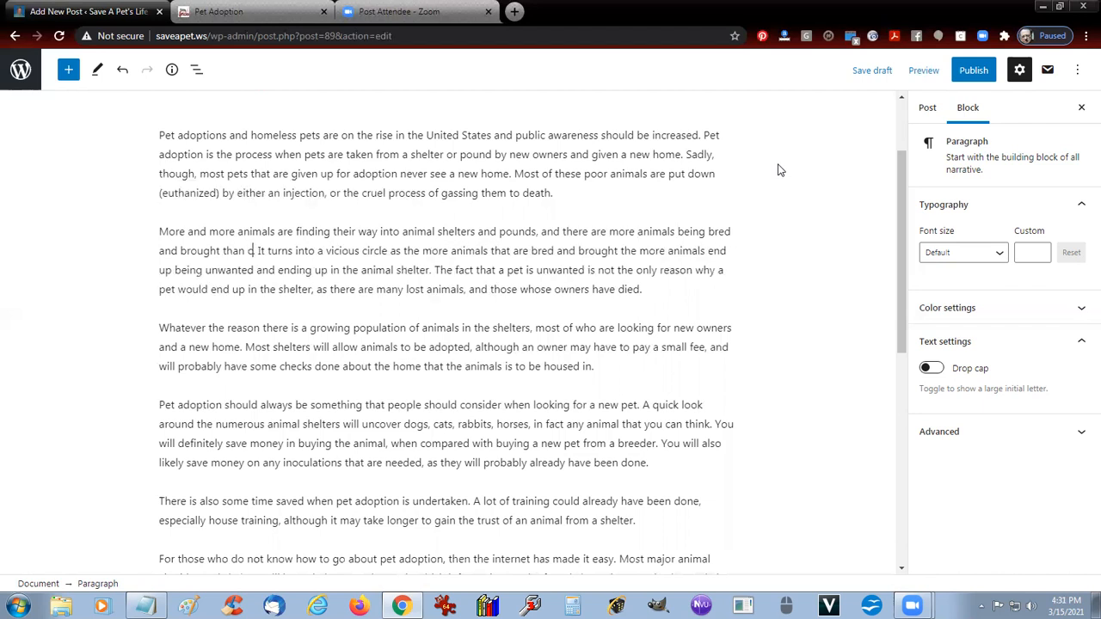
type("cared for.")
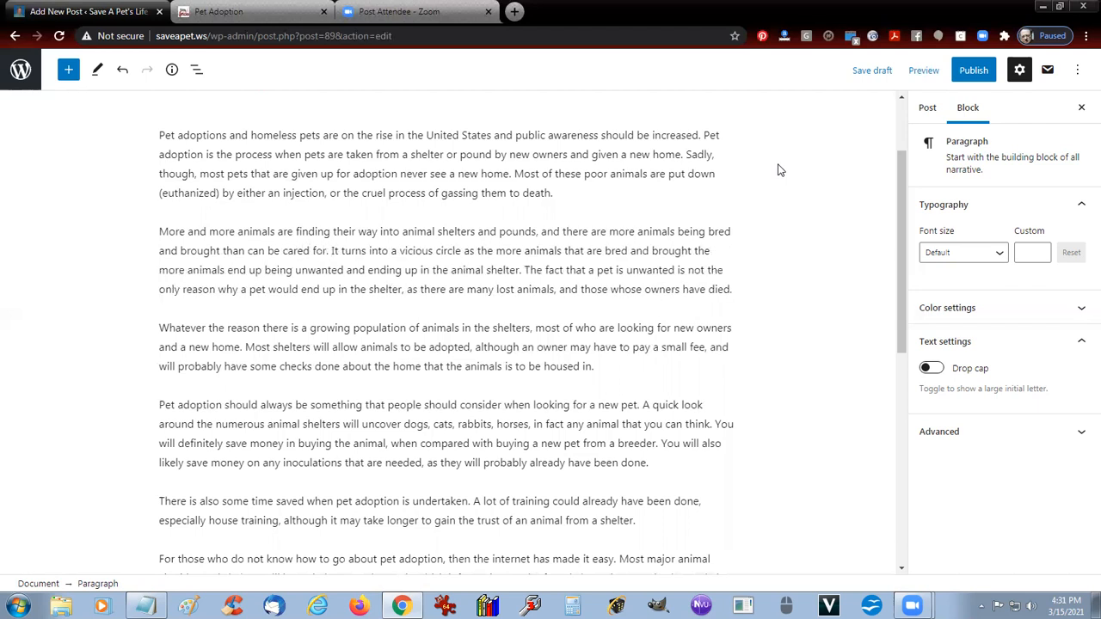
Replace "It turns" with "This evolves" before "into a vicious circle" in the second paragraph.
type("Thi")
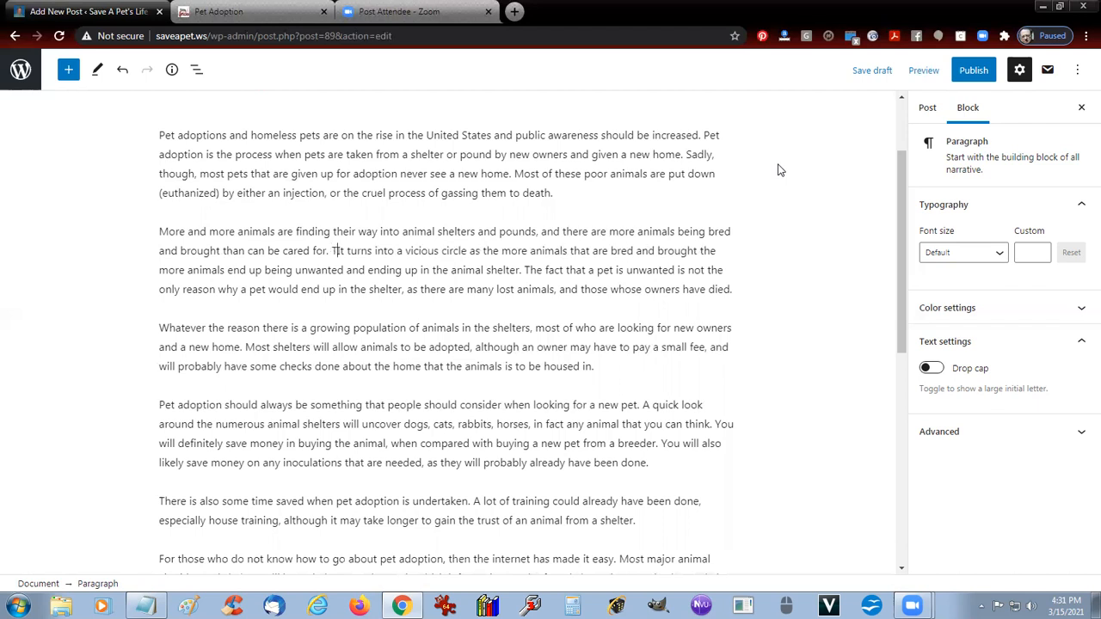
type("s evo")
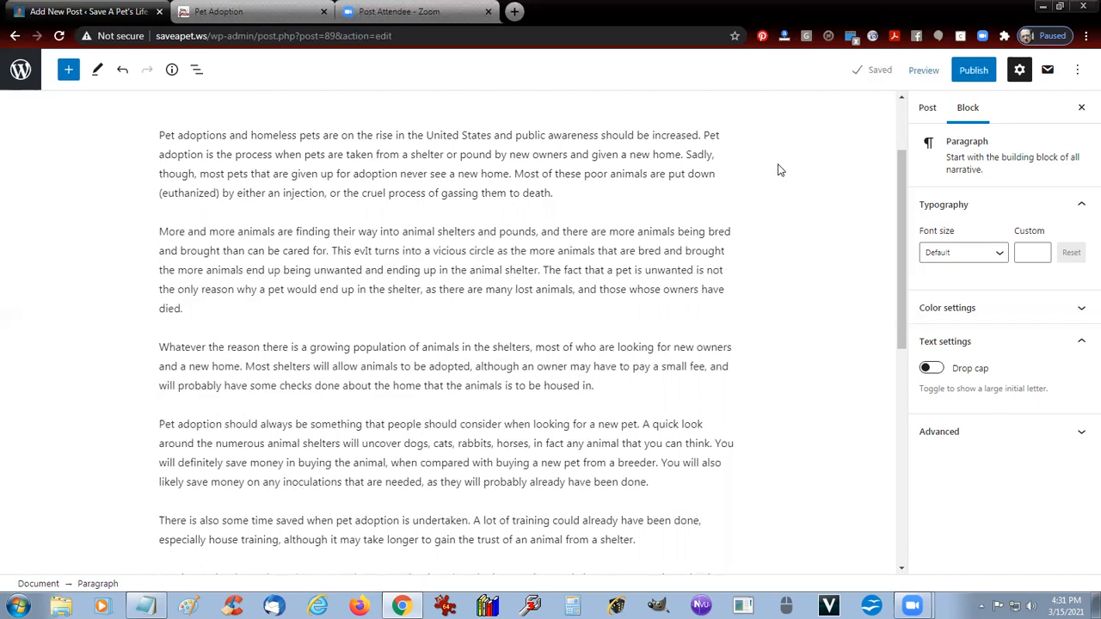
type("lves")
key("Delete")
key("Delete")
key("Delete")
key("Delete")
key("Delete")
key("Delete")
key("Delete")
key("Delete")
key("Delete")
key("Delete")
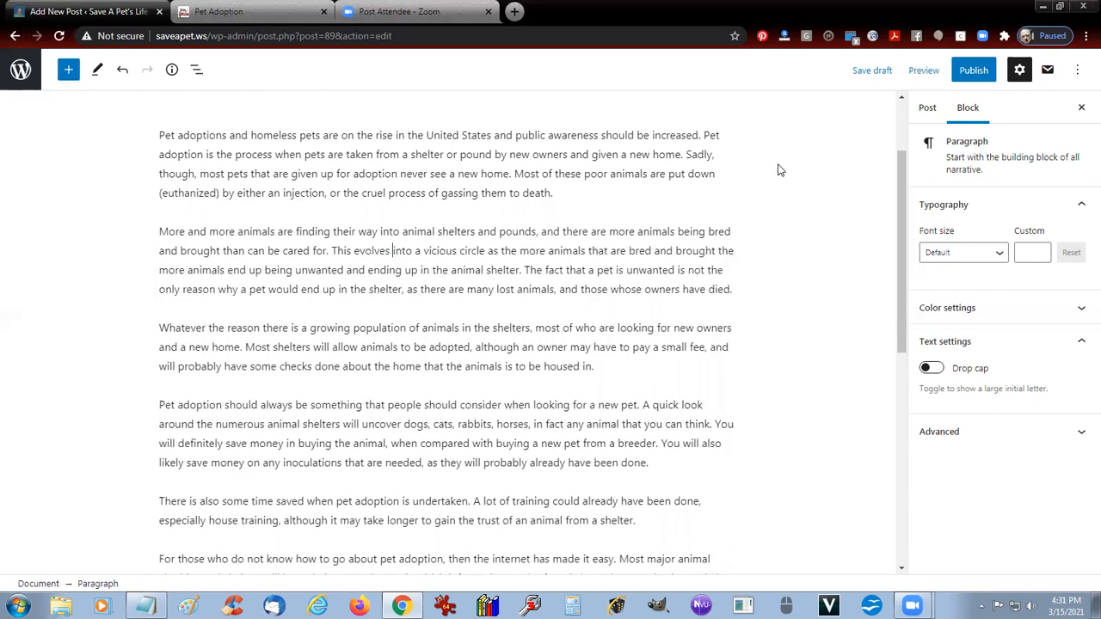
Insert "irresponsibly" before "bred" in the second paragraph's vicious circle sentence.
key("ctrl+Right")
key("ctrl+Right")
key("ctrl+Right")
key("ctrl+Right")
key("ctrl+Right")
key("ctrl+Right")
type("irrespo")
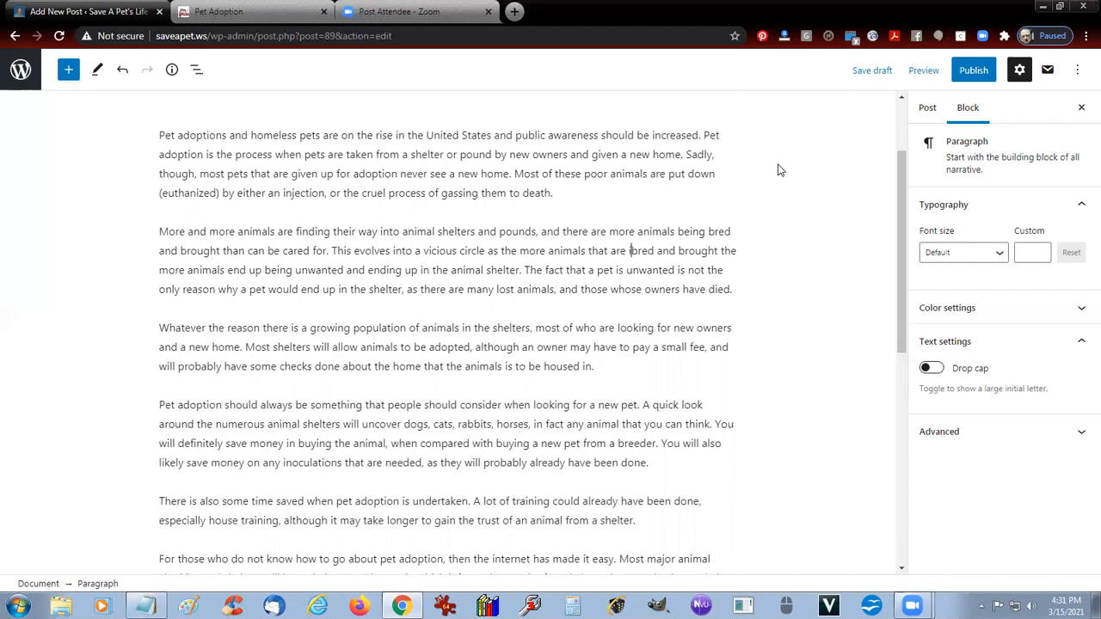
key("BackSpace")
type("onsibly")
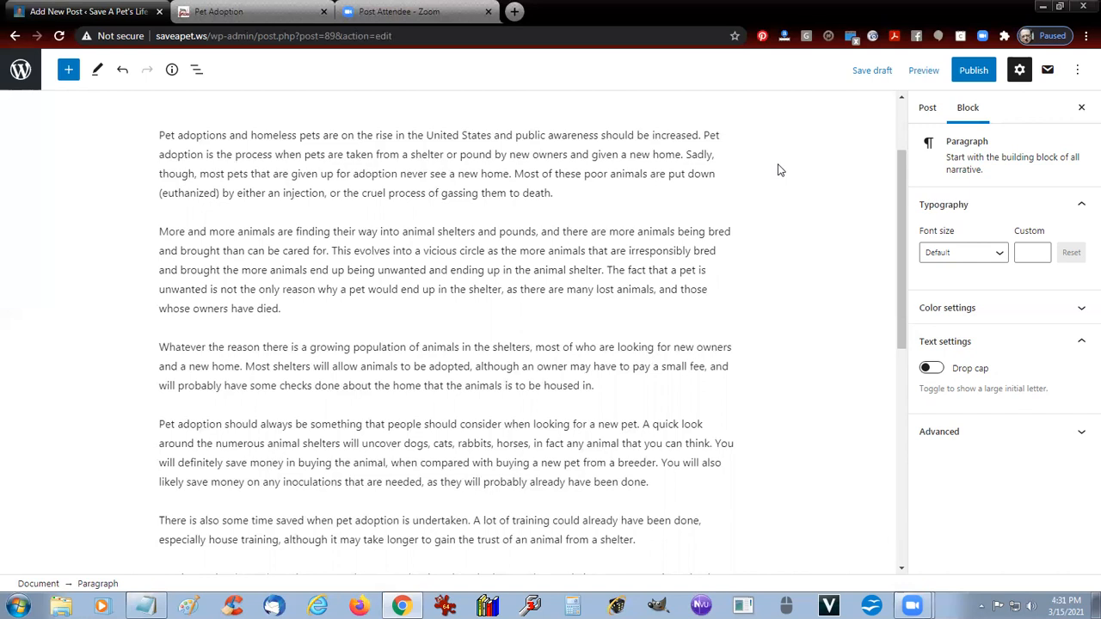
Delete "the" before "more animals that are irresponsibly bred" in the second paragraph.
key("End")
key("ctrl+shift+Left")
key("ctrl+shift+Left")
key("ctrl+shift+Left")
key("ctrl+shift+Left")
key("ctrl+shift+Left")
key("ctrl+shift+Left")
key("ctrl+shift+Left")
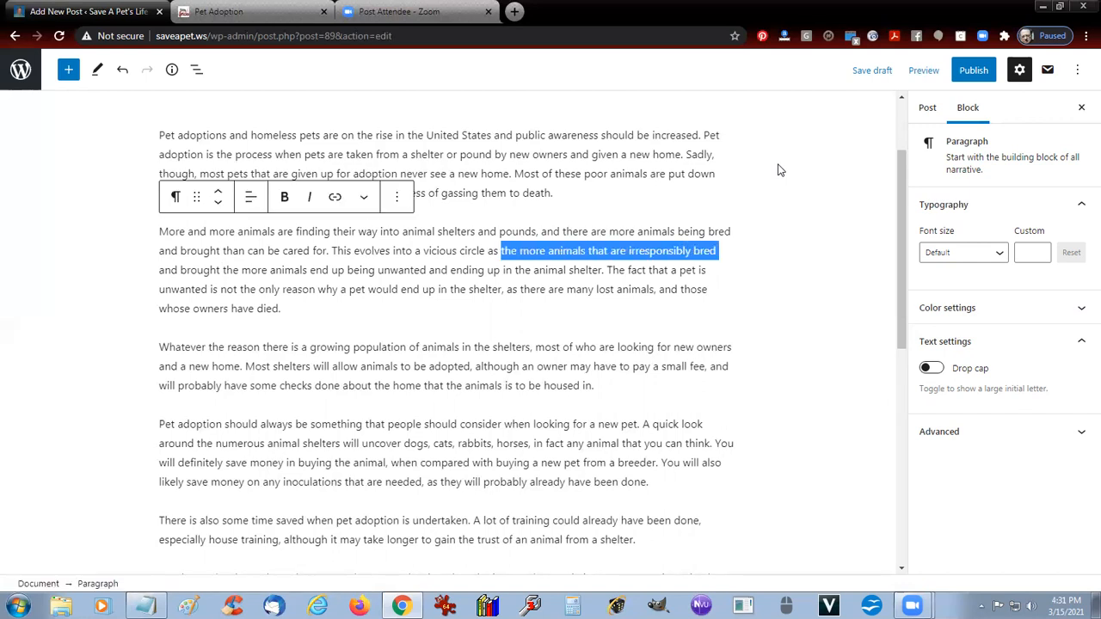
key("ctrl+shift+Left")
key("Left")
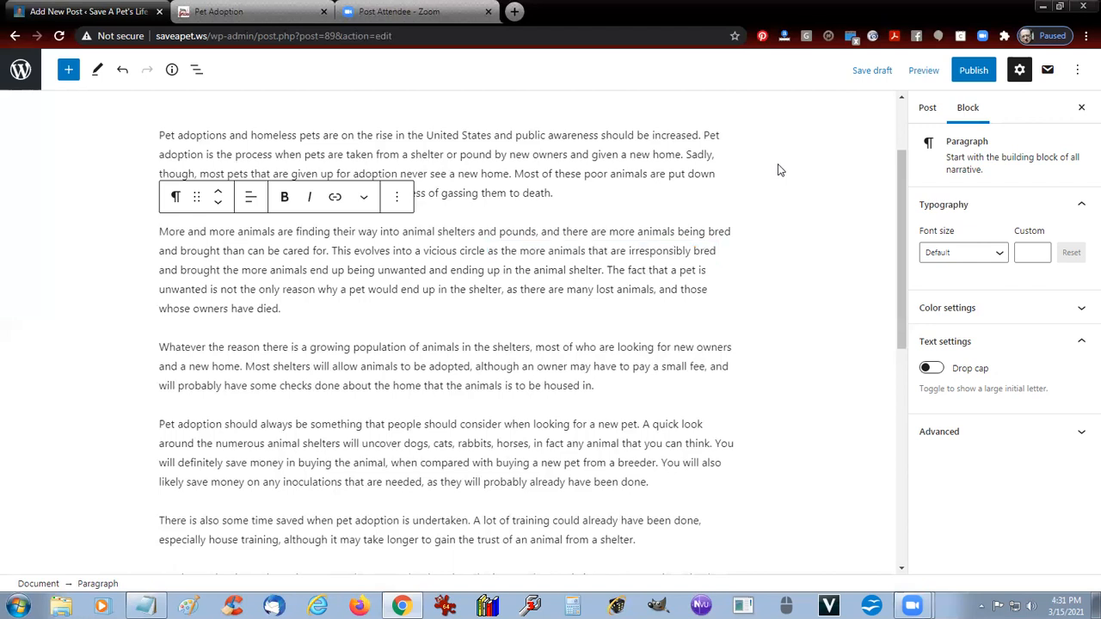
key("ctrl+Right")
key("ctrl+Delete")
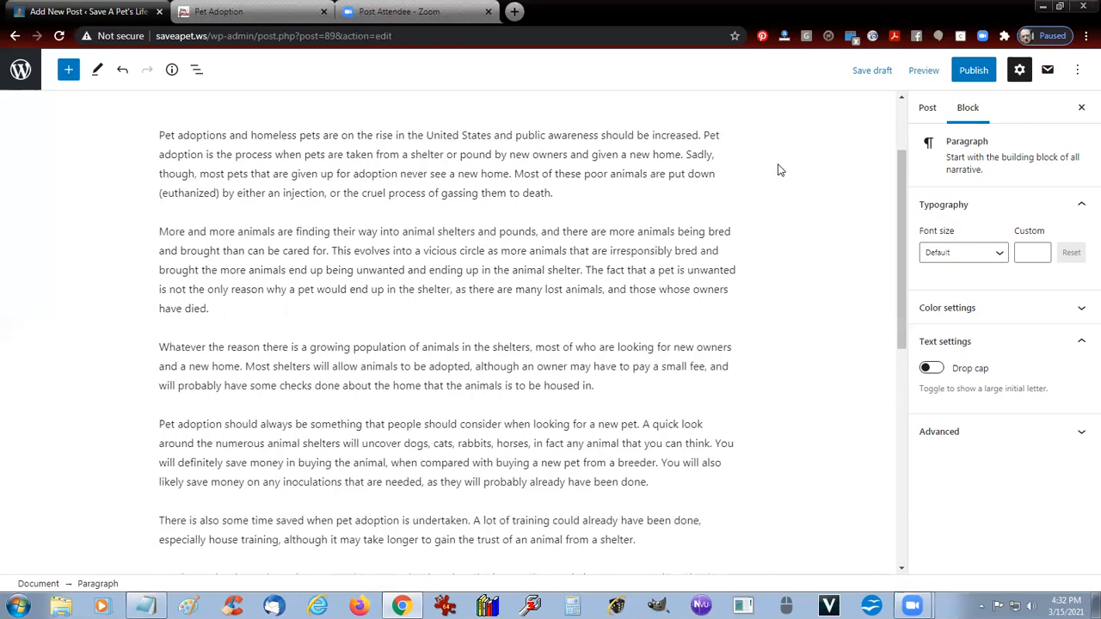
Add "the shelters," after "irresponsibly bred and brought" and split the text that follows into a new paragraph.
key("ctrl+Right")
key("ctrl+Right")
key("ctrl+Right")
key("ctrl+Right")
key("ctrl+Right")
type("the ")
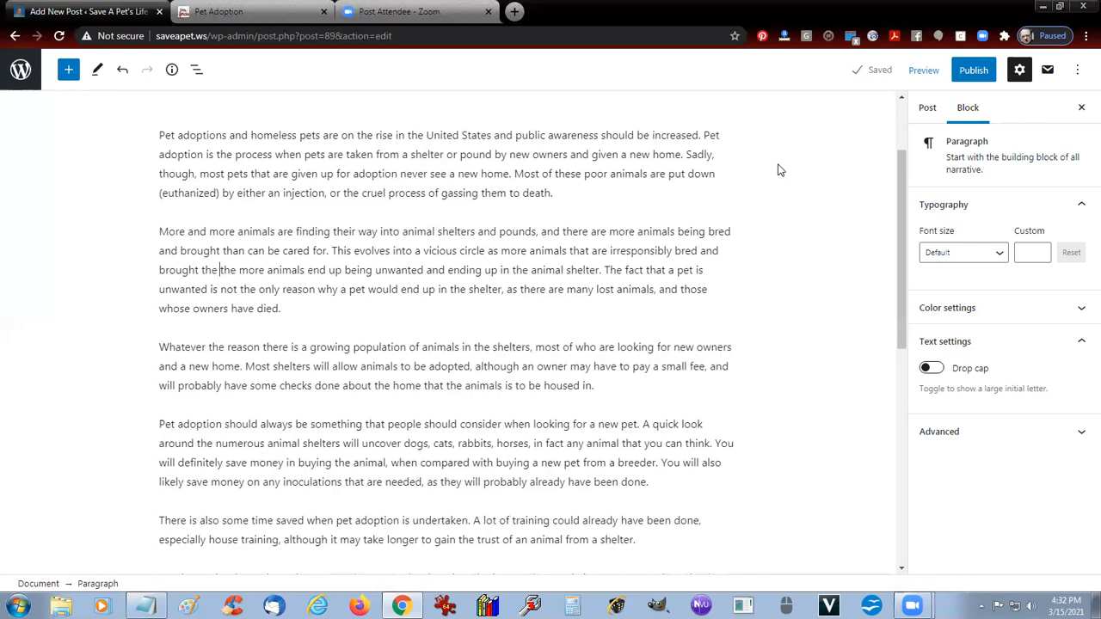
type("shelters")
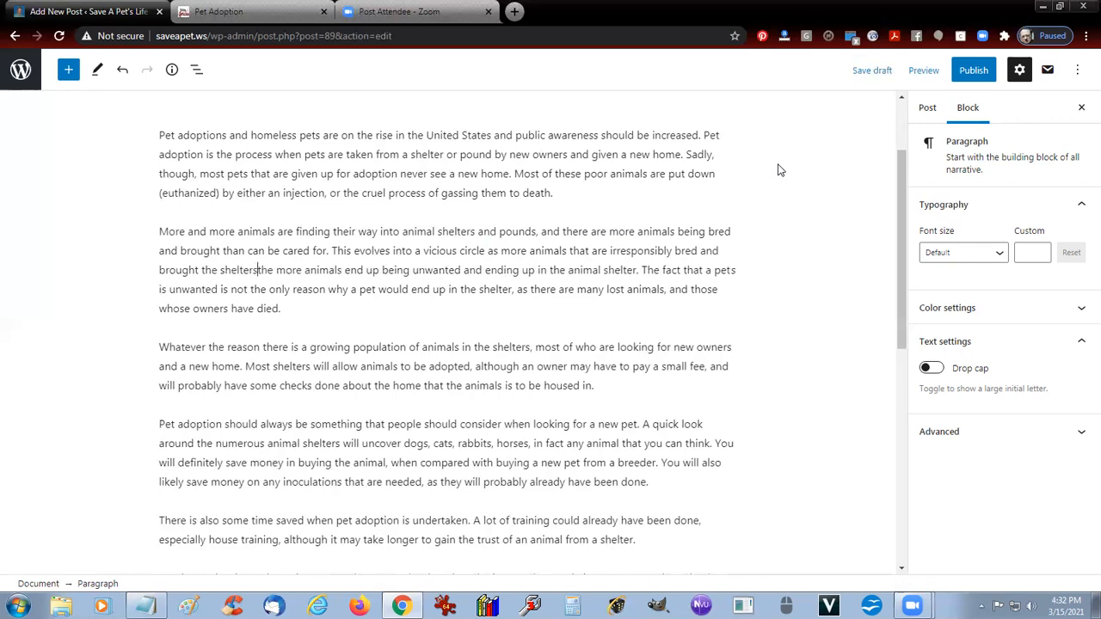
key("BackSpace")
type(",")
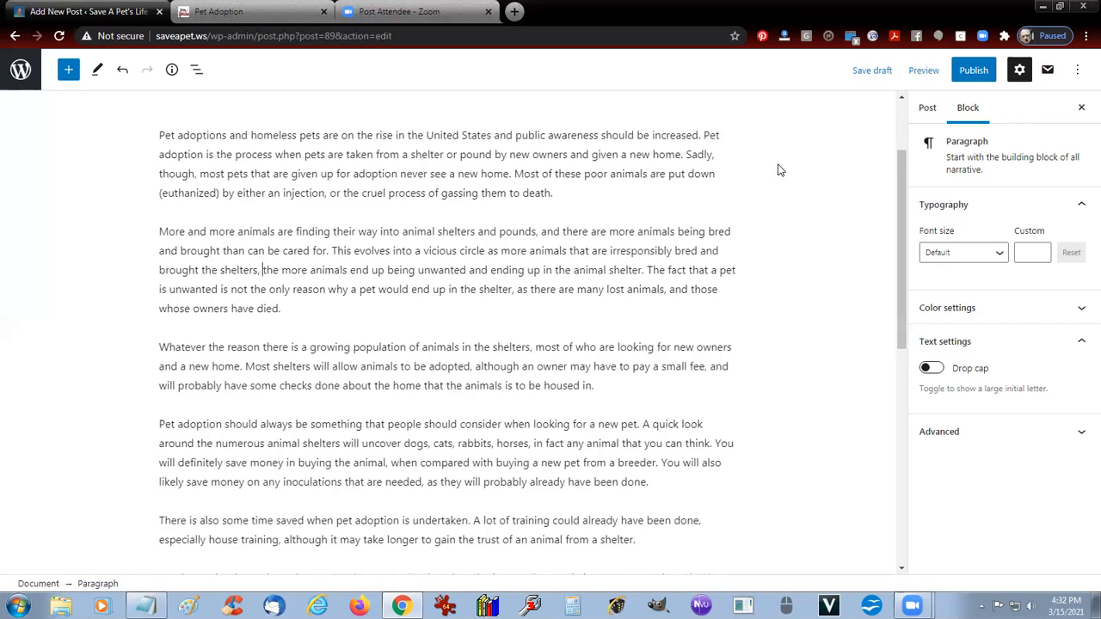
key("Return")
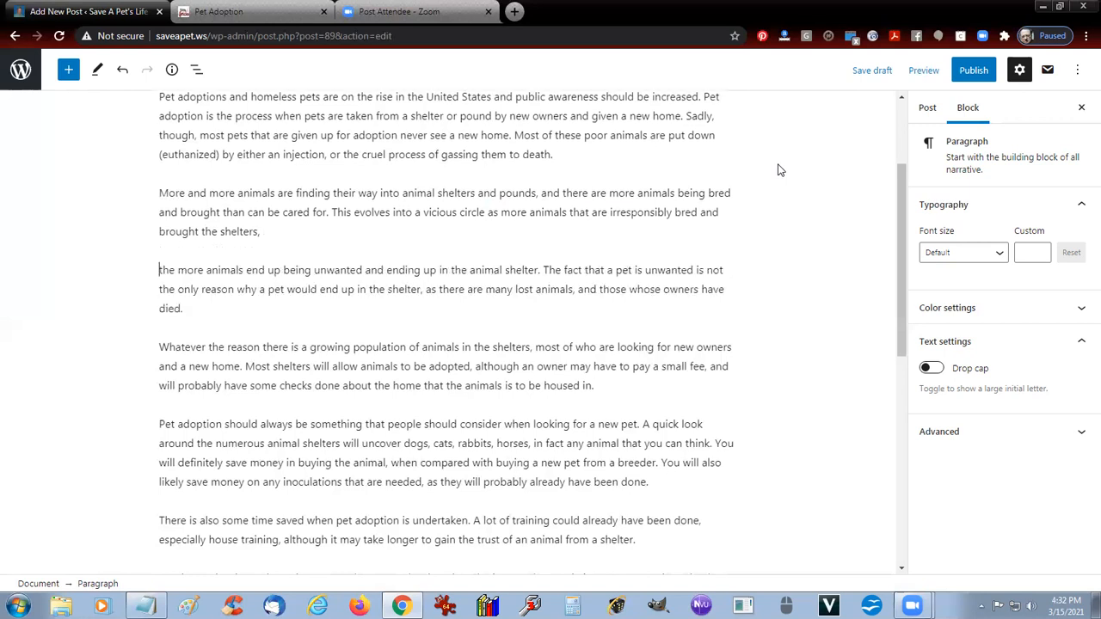
key("End")
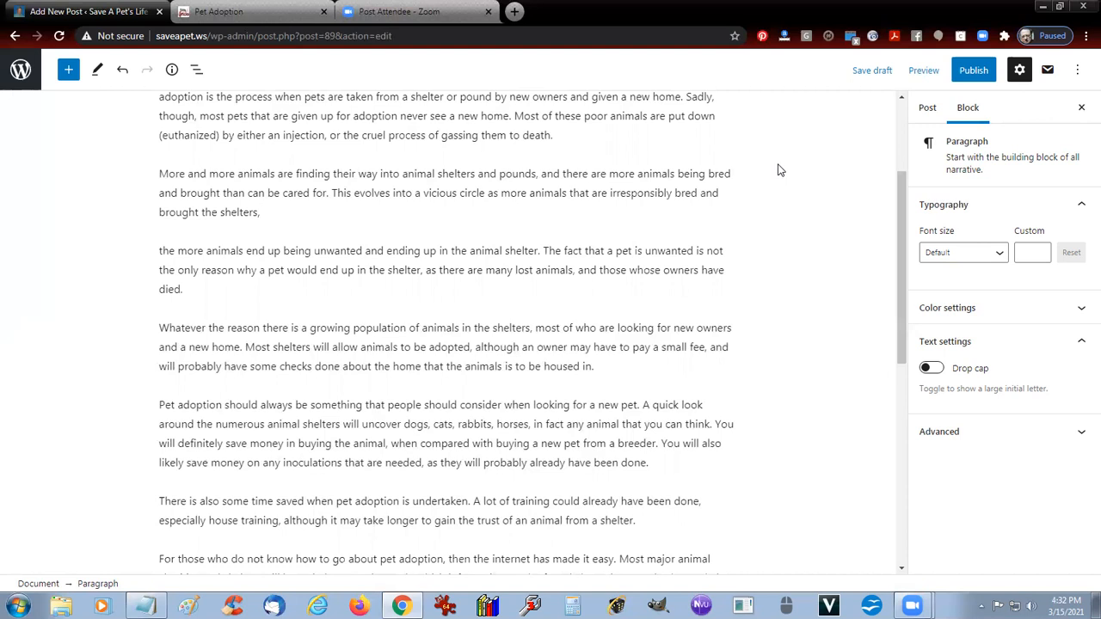
Complete the second paragraph's last sentence as "brought into the shelters, creating an overpopulation of unwanted animals.".
key("ctrl+Left")
type("ibly bred and brought int")
type("o the shelters, ")
type("creating")
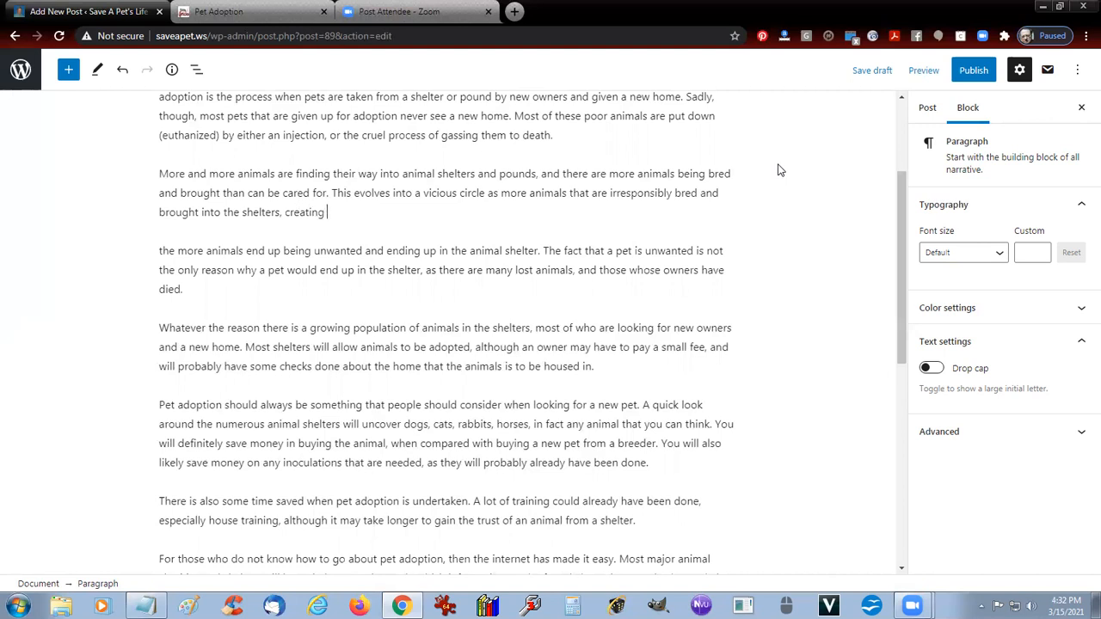
type(" an overpopulation of unwanted")
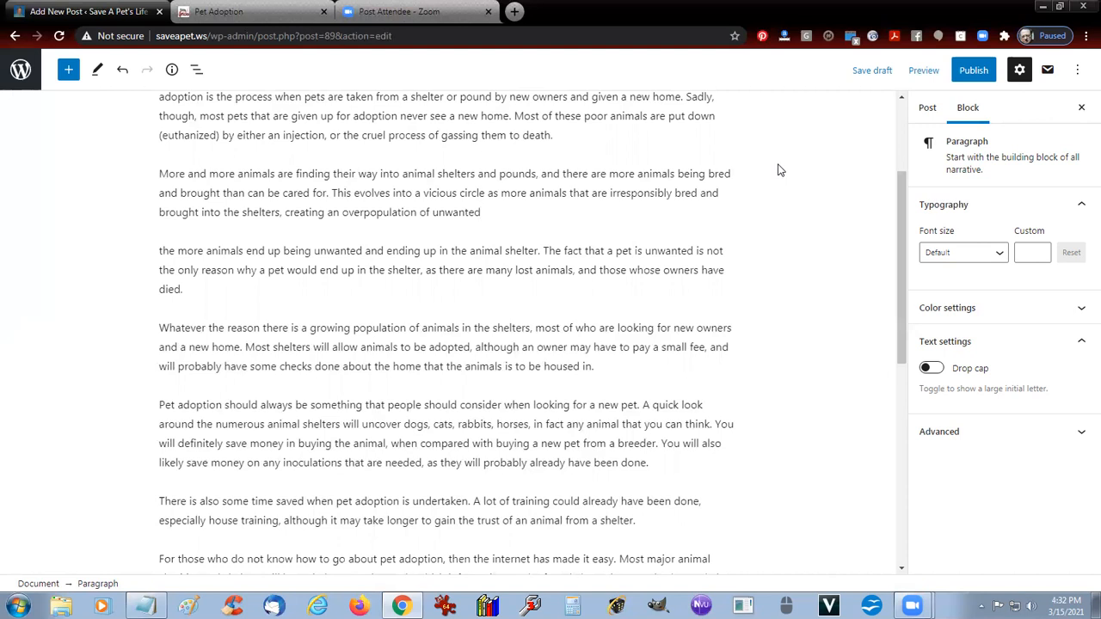
type(" animals")
Delete "the more animals end up being unwanted and ending up in the animal shelter." from the start of the third paragraph.
key("ctrl+shift+Right")
key("ctrl+shift+Right")
key("ctrl+shift+Right")
key("ctrl+shift+Right")
key("ctrl+shift+Right")
key("ctrl+shift+Right")
key("ctrl+shift+Right")
key("ctrl+shift+Right")
key("ctrl+shift+Right")
key("ctrl+shift+Right")
key("ctrl+shift+Right")
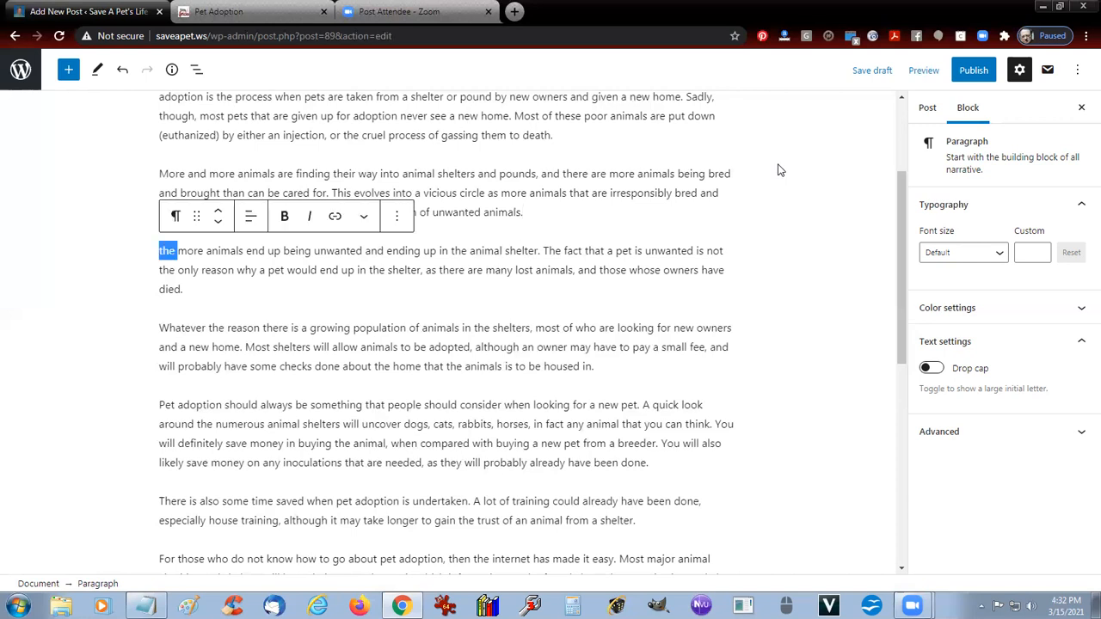
key("ctrl+shift+Right")
key("ctrl+shift+Right")
key("ctrl+shift+Right")
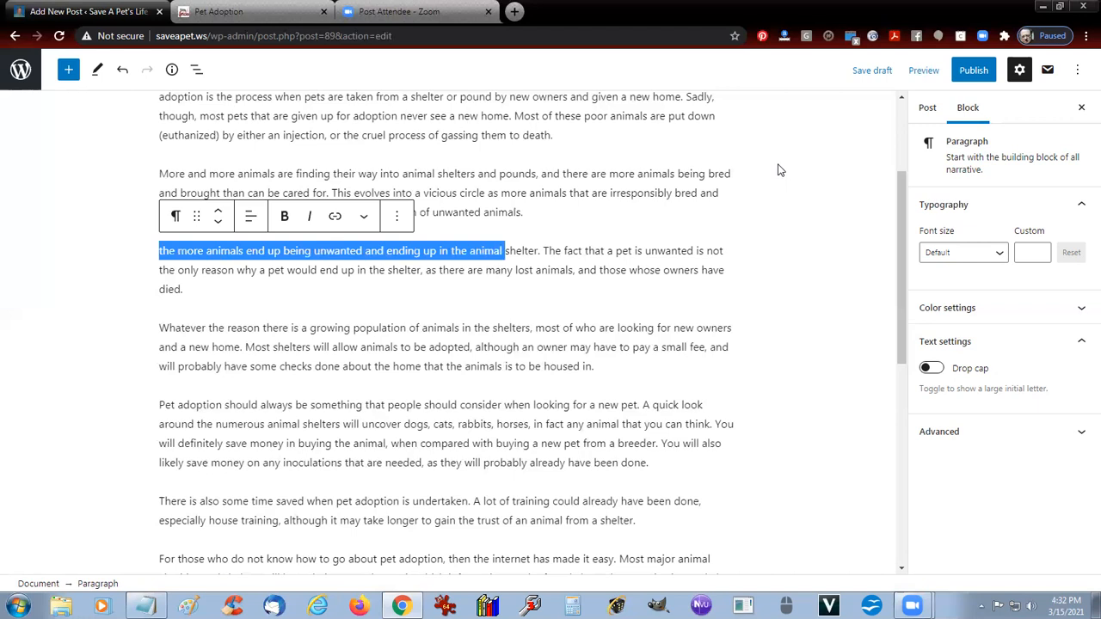
key("Delete")
key("Delete")
key("Delete")
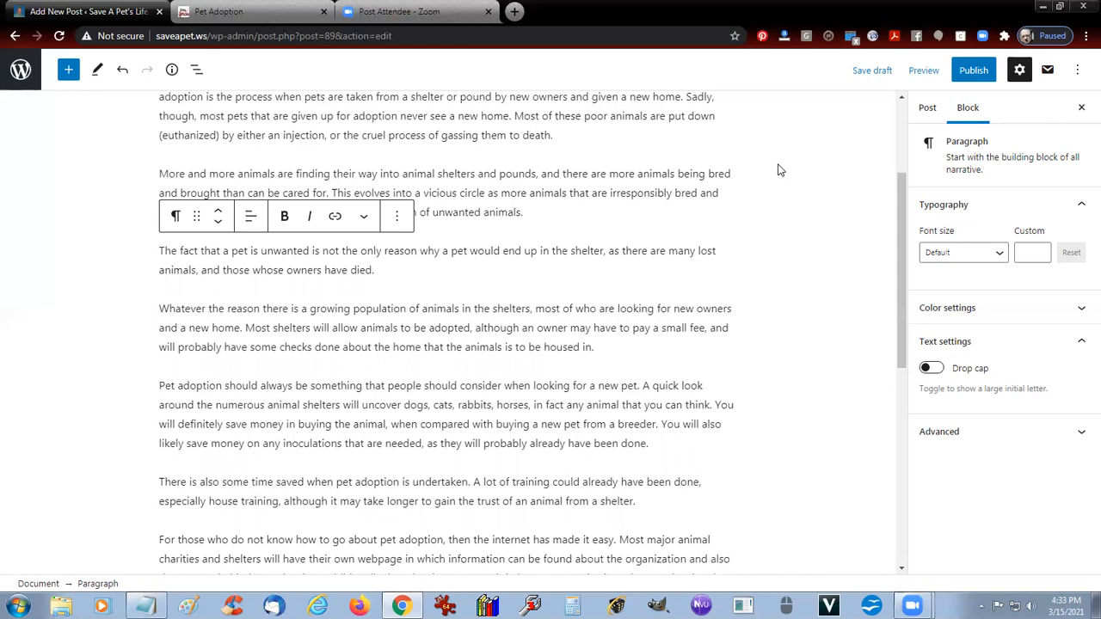
key("Down")
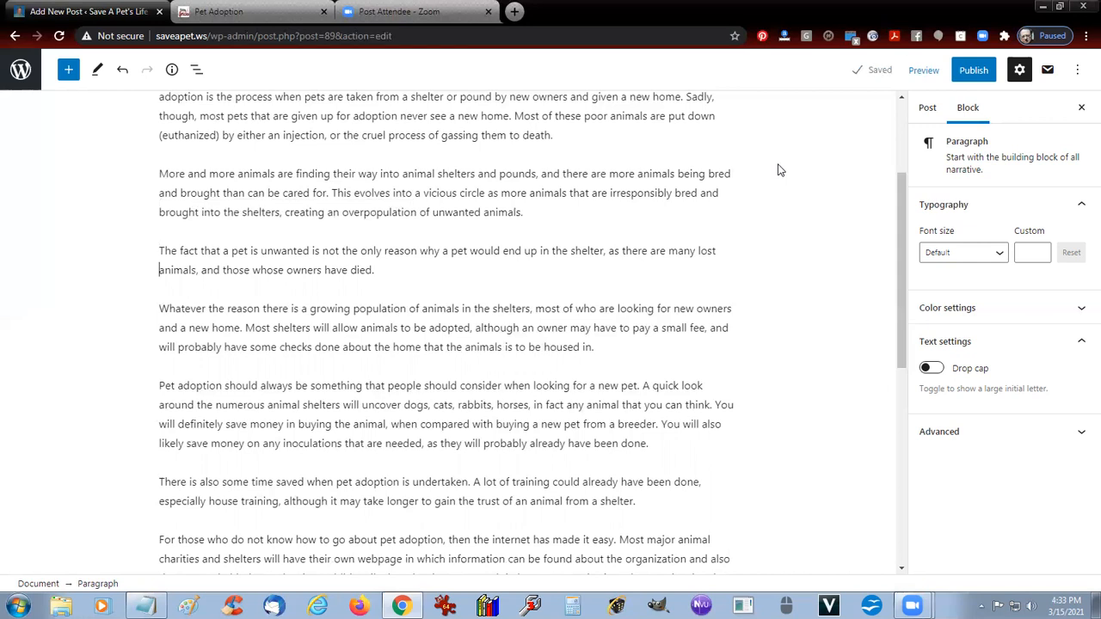
key("End")
key("Return")
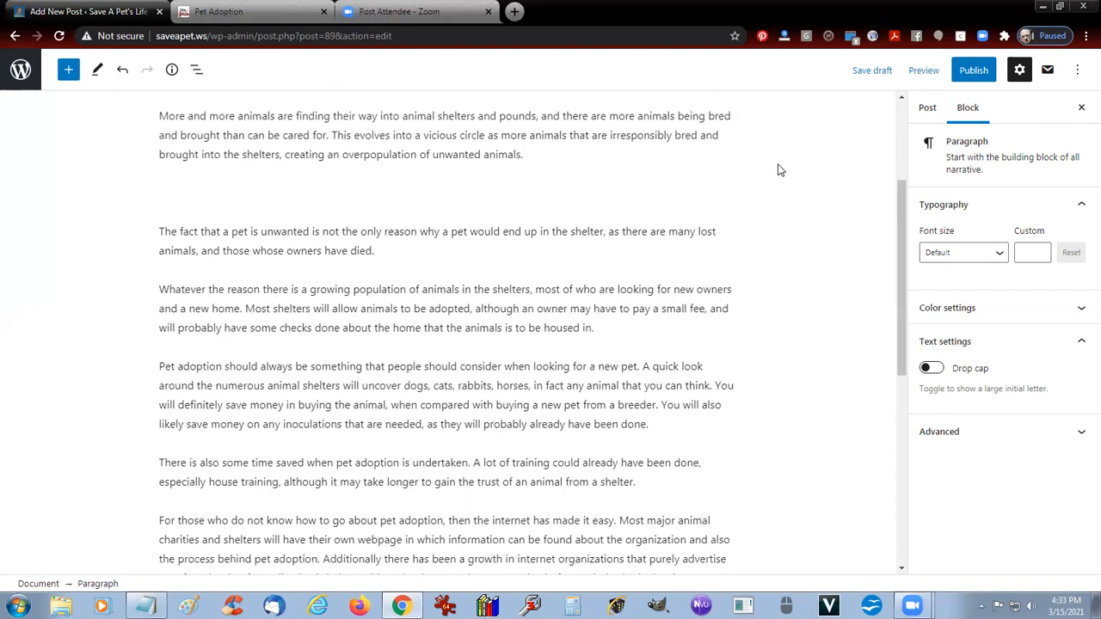
key("Delete")
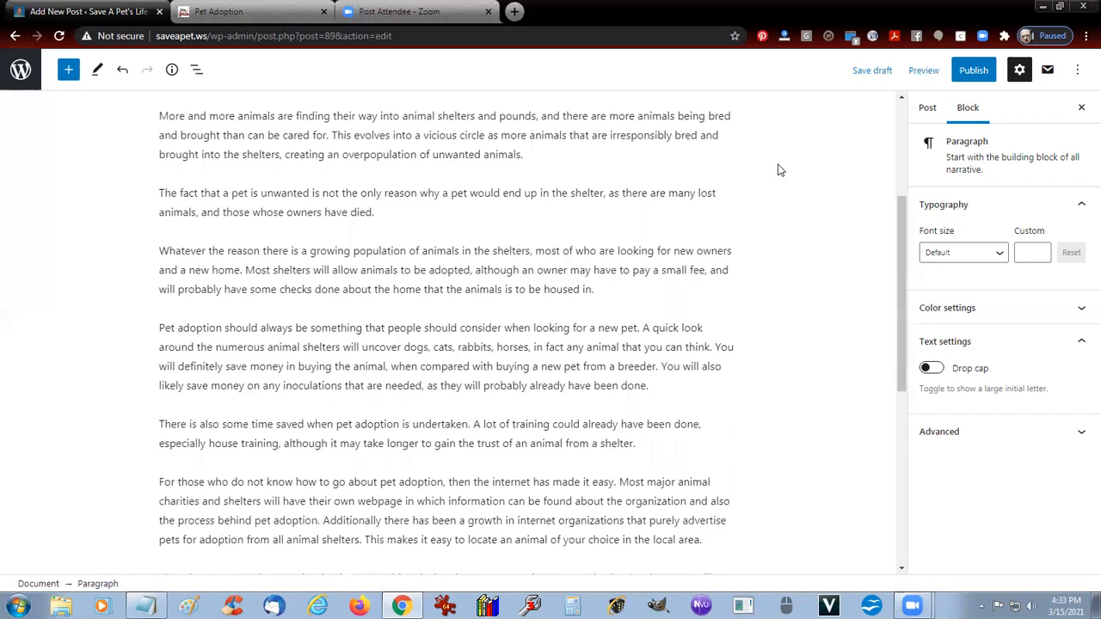
Replace "The fact that a pet" at the start of the third paragraph with "Many pets in up in shelters for a variety of reasons:".
key("ctrl+shift+Right")
key("ctrl+shift+Right")
key("ctrl+shift+Right")
key("ctrl+shift+Right")
key("ctrl+shift+Right")
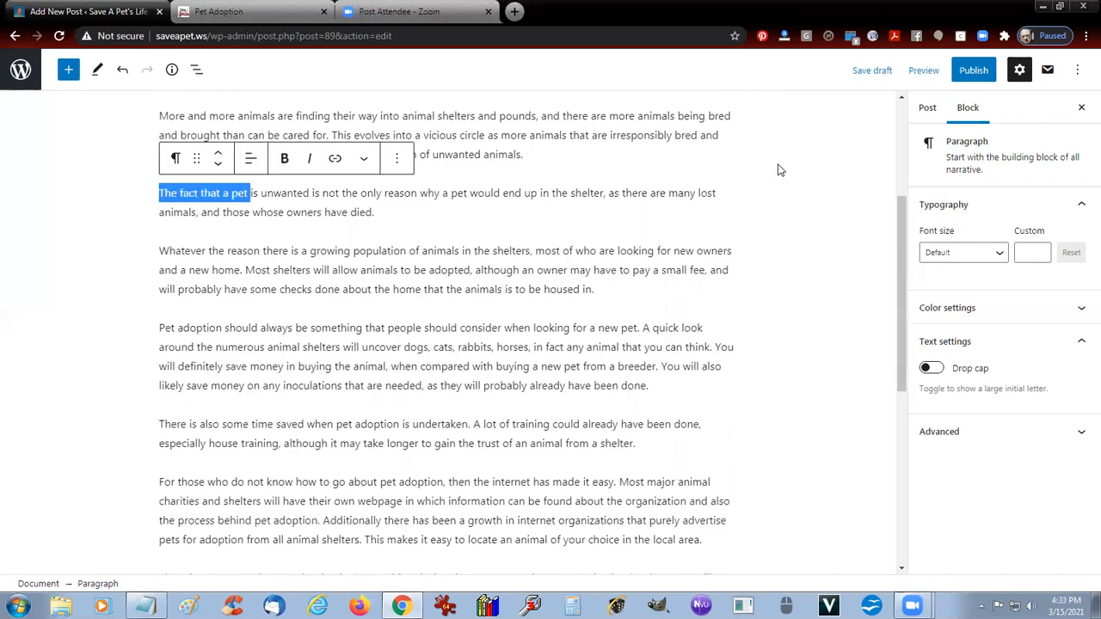
type("Many pets ")
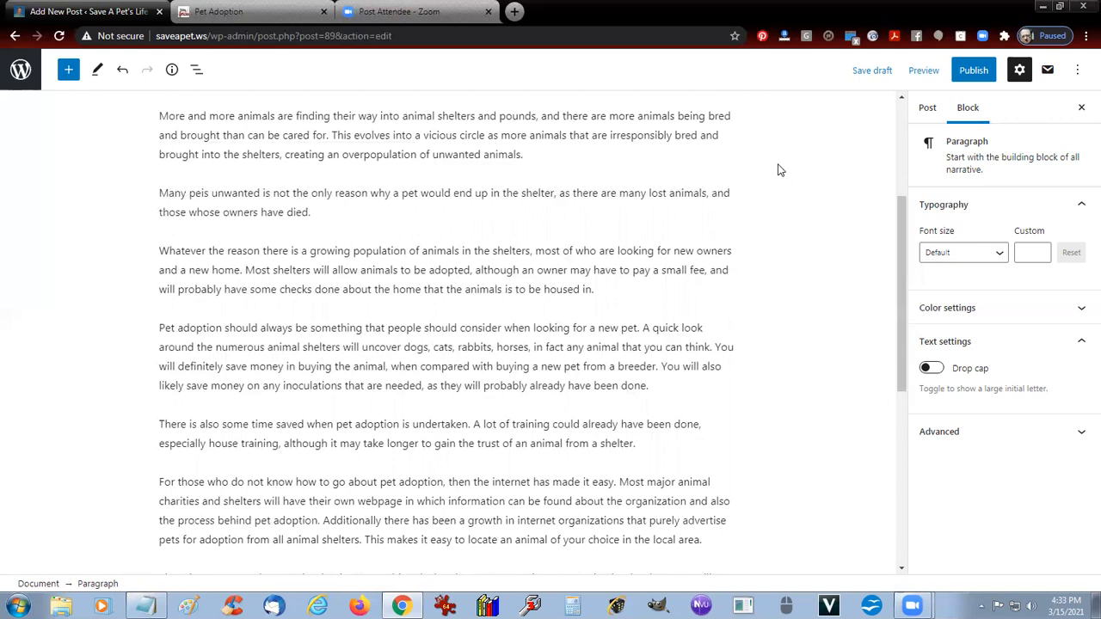
type("in up in ")
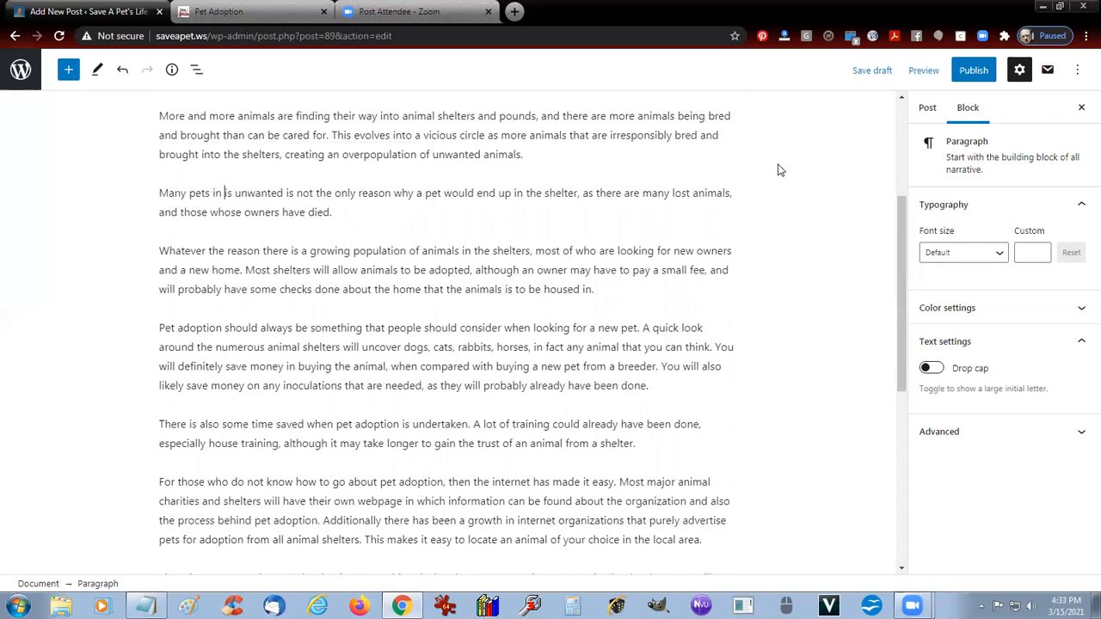
type("shelte")
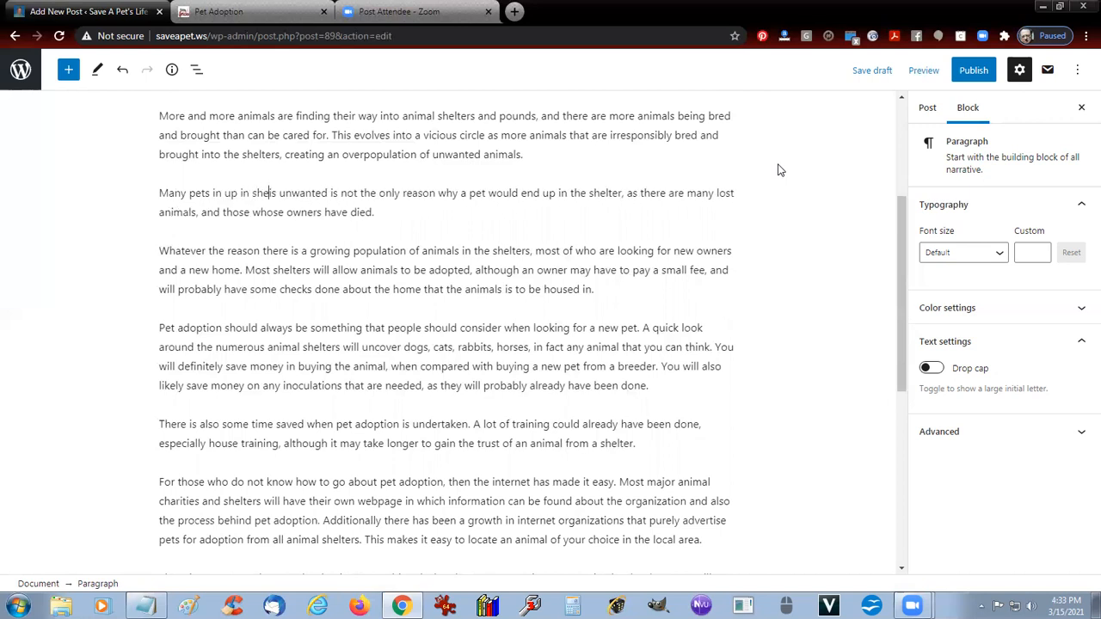
type("rs for a var")
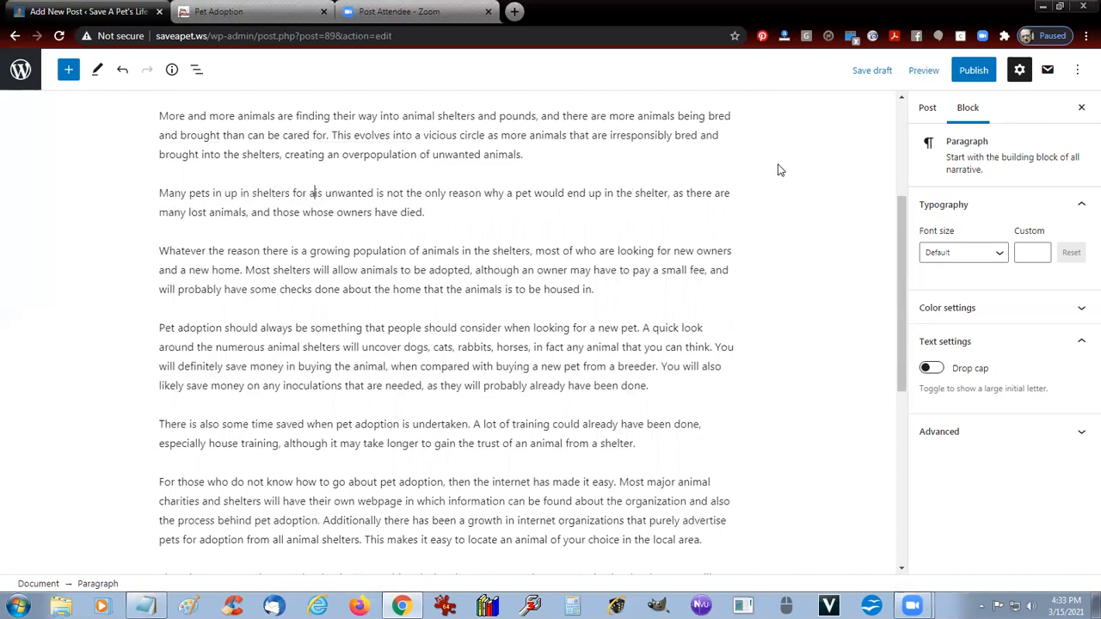
type("iety of reason")
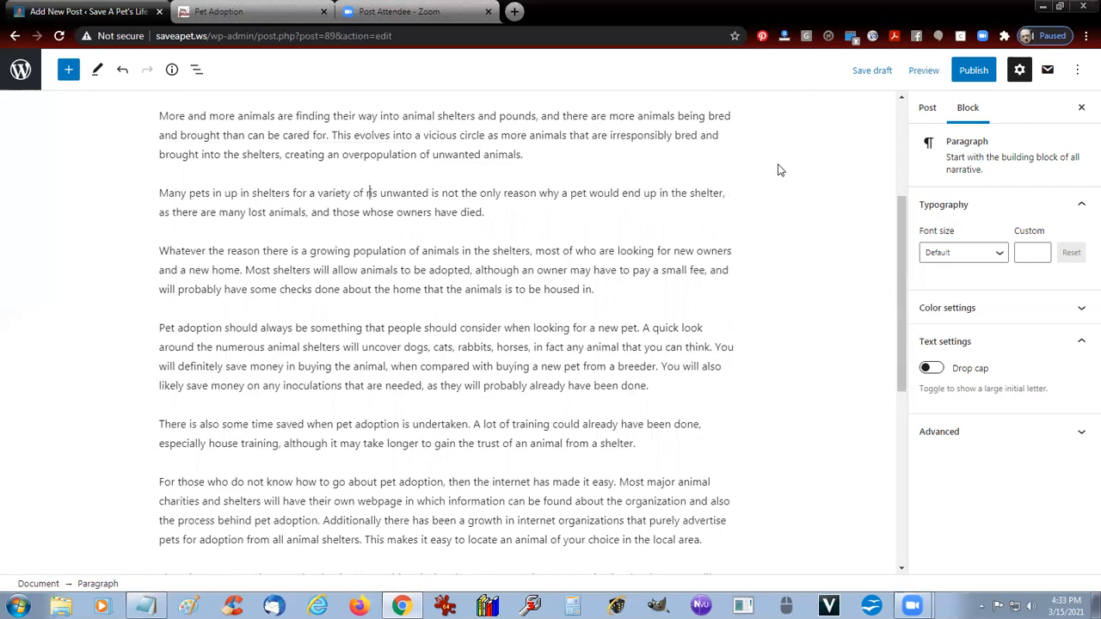
type("s")
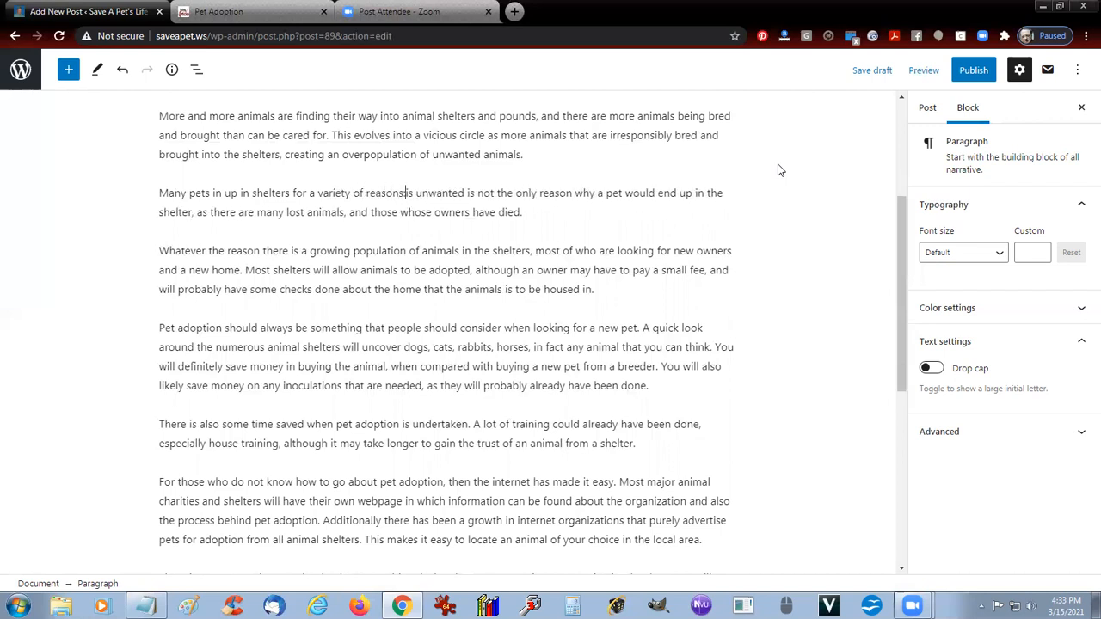
type(":")
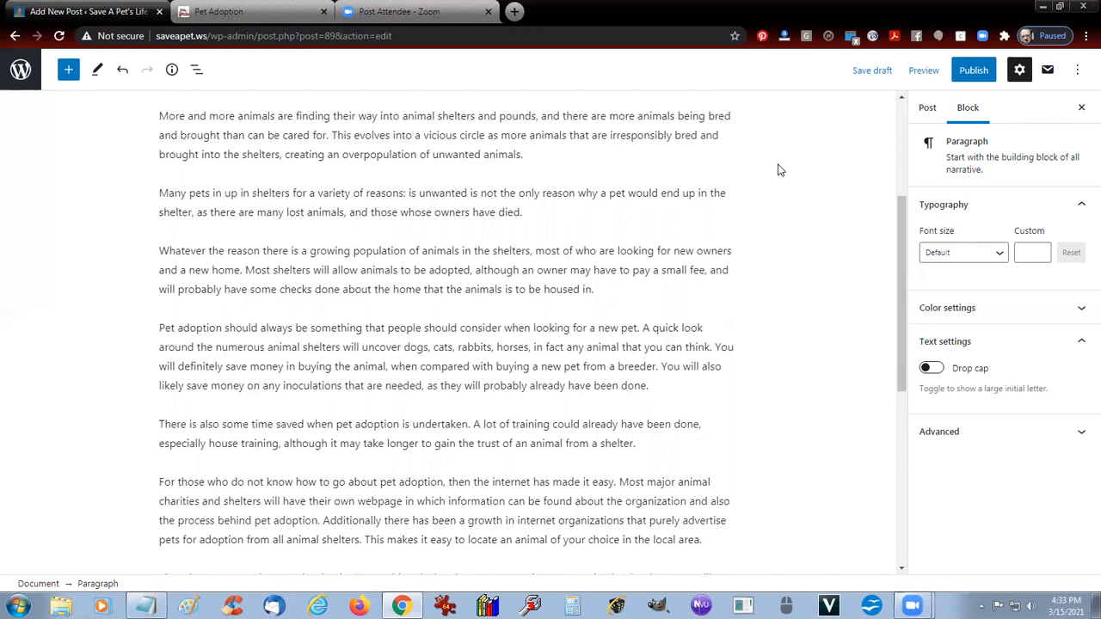
Replace "is unwanted is not the only reason why a pet would end up in the" with "some are given up because their owners".
key("shift+End")
key("BackSpace")
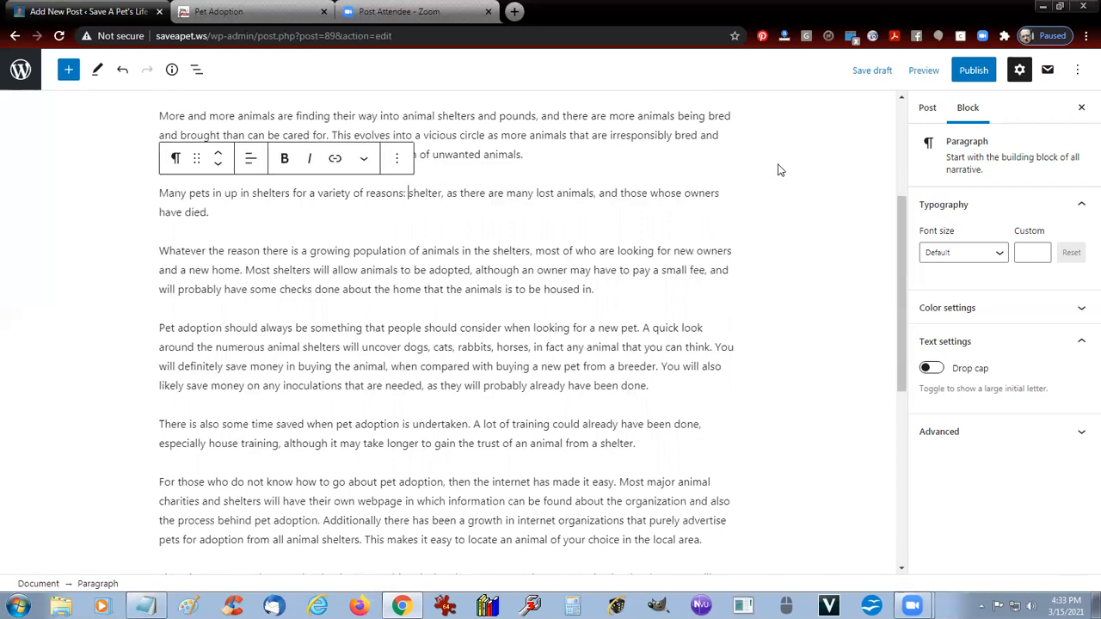
type("some")
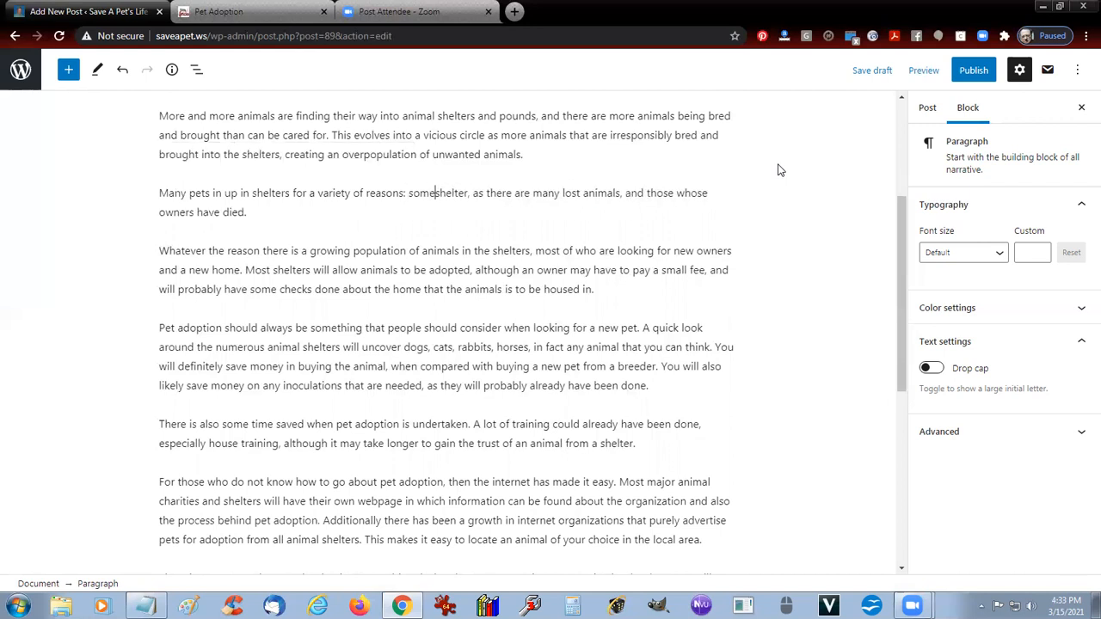
type(" are given")
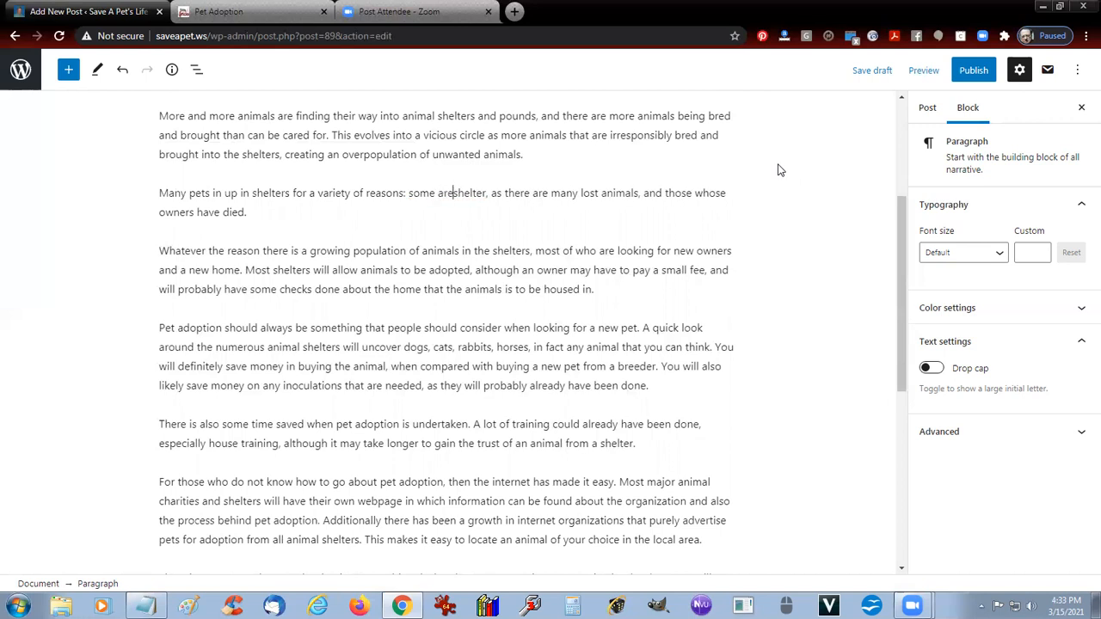
type(" up ")
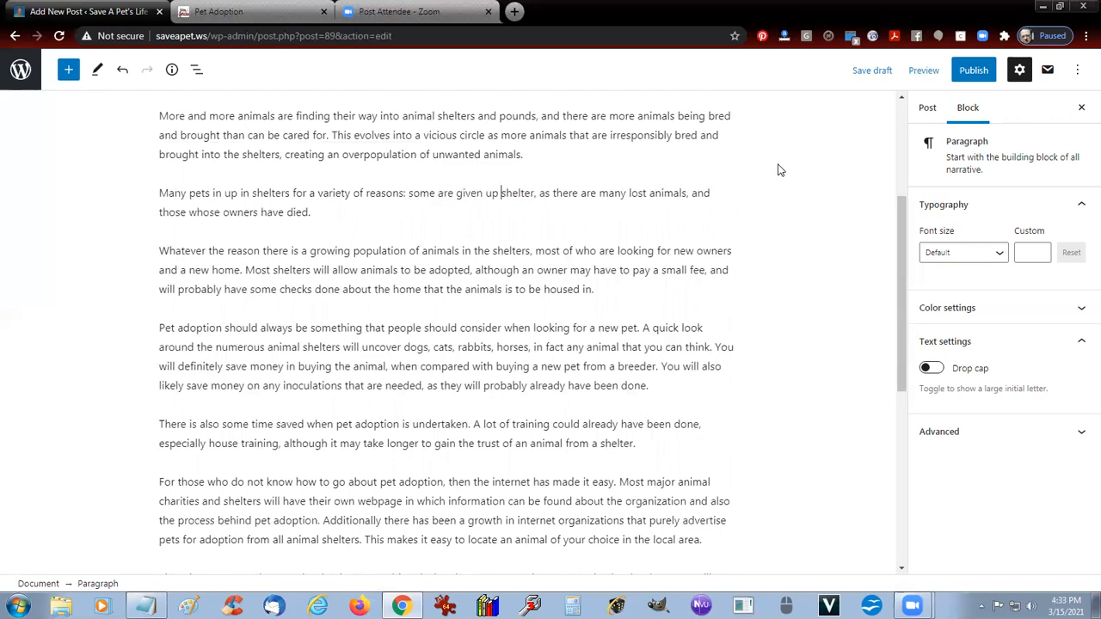
type("because their owners")
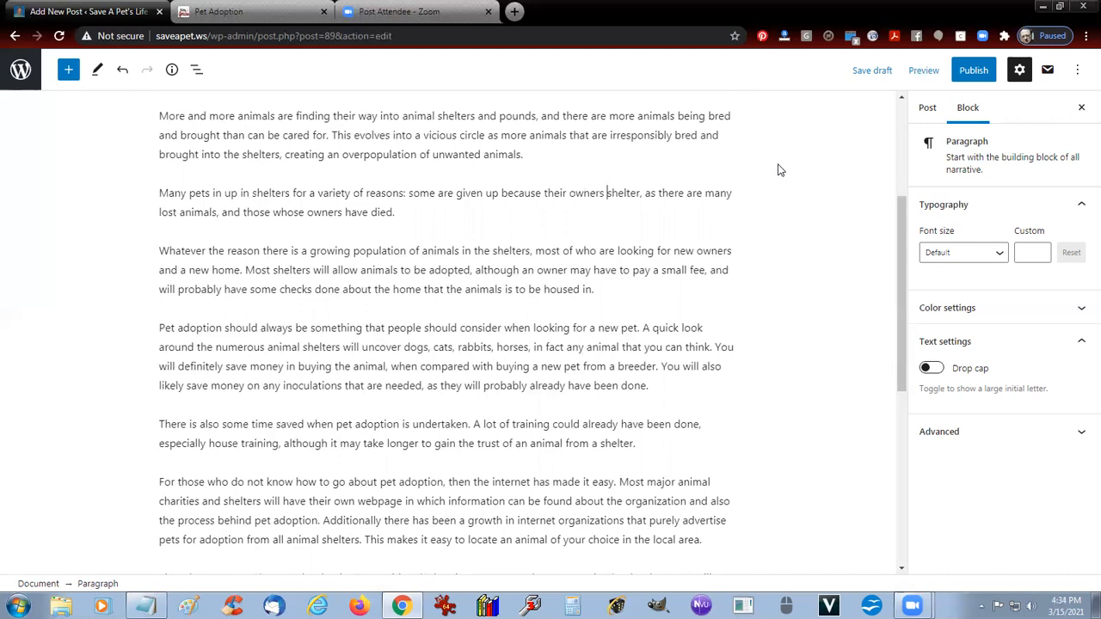
Delete "shelter, as there are many lost animals, and those whose owners" before "have died" in the third paragraph.
key("ctrl+shift+Right")
key("ctrl+shift+Right")
key("ctrl+shift+Right")
key("ctrl+shift+Right")
key("ctrl+shift+Right")
key("ctrl+shift+Right")
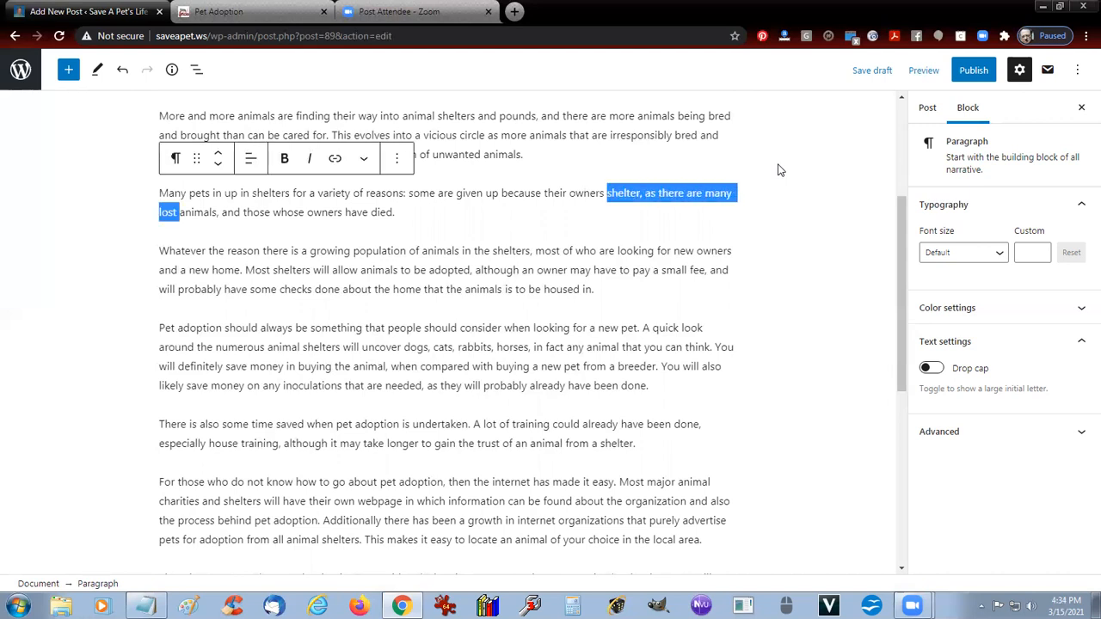
key("ctrl+shift+Right")
key("ctrl+shift+Right")
key("ctrl+shift+Right")
key("ctrl+shift+Right")
key("ctrl+shift+Right")
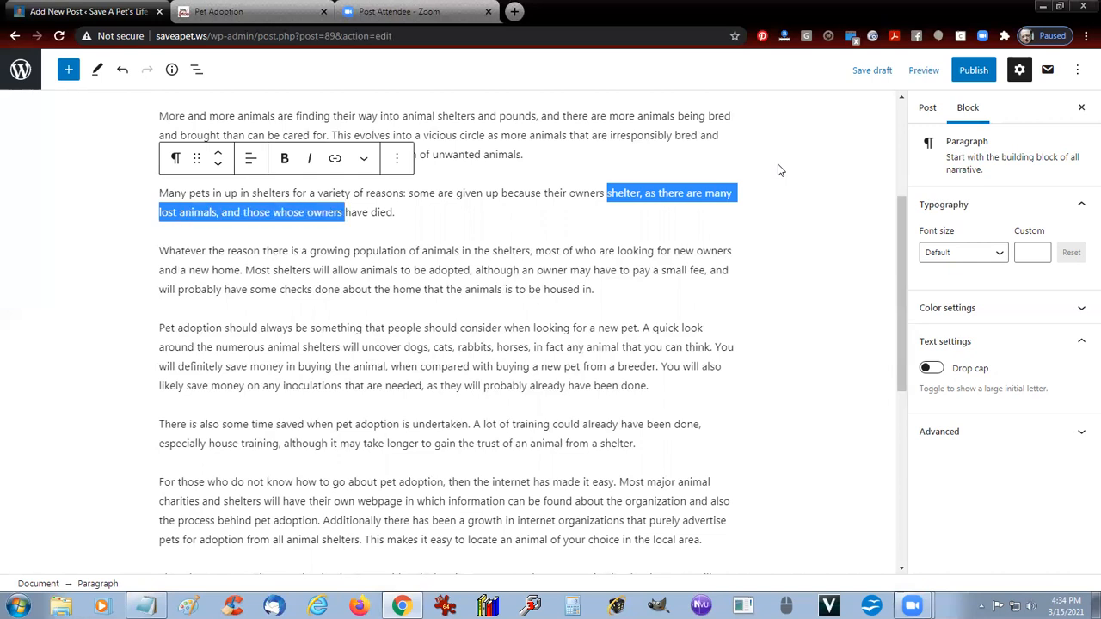
key("BackSpace")
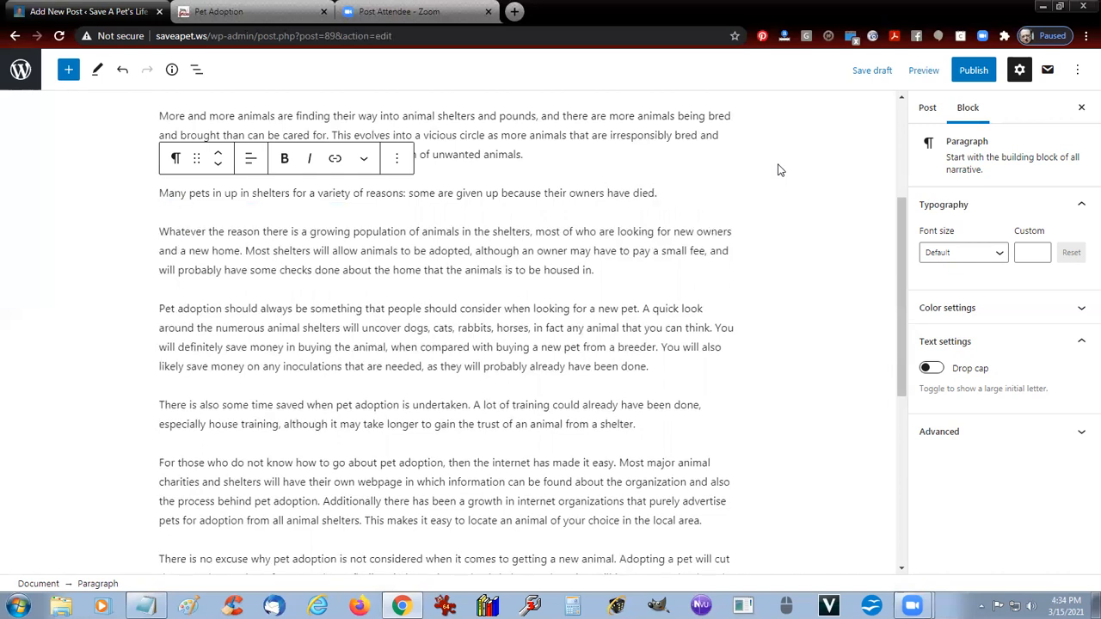
Extend the sentence after "have died" with ", or they are no longer able to care for the pet." and merge the following paragraph into it.
key("BackSpace")
type(", or")
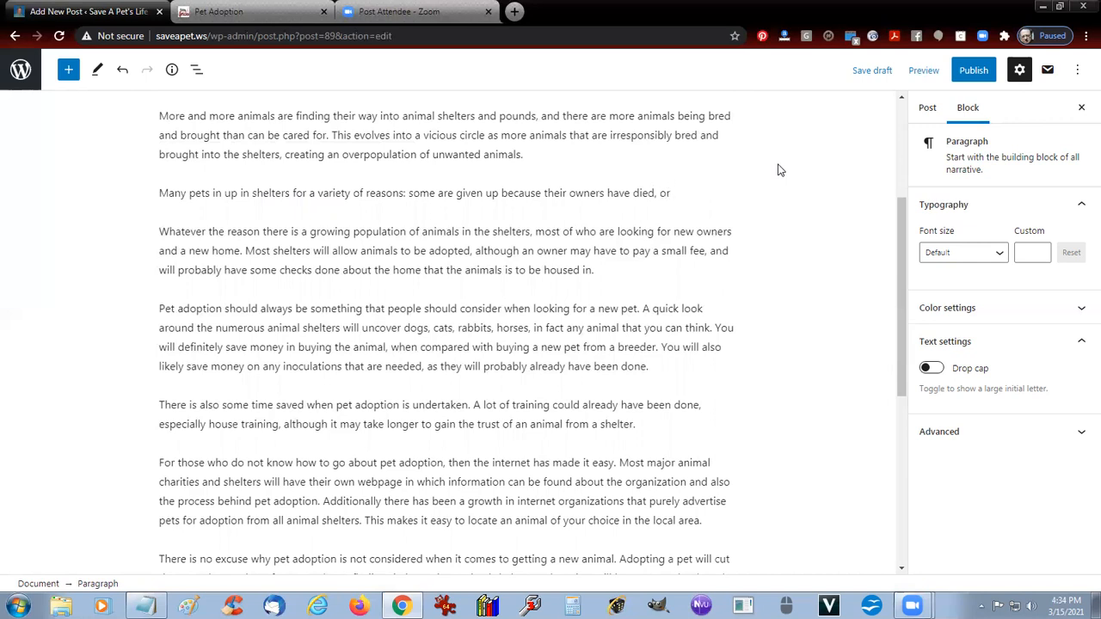
type(" they")
type(" are no lon")
type("ger able to ")
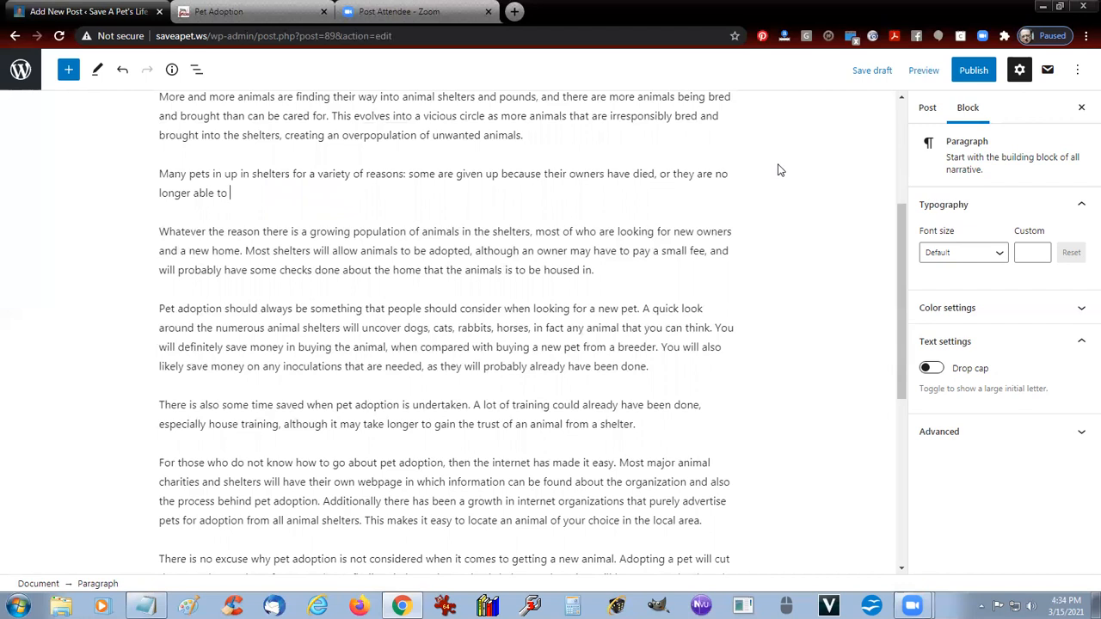
type("care for the pet.")
key("Delete")
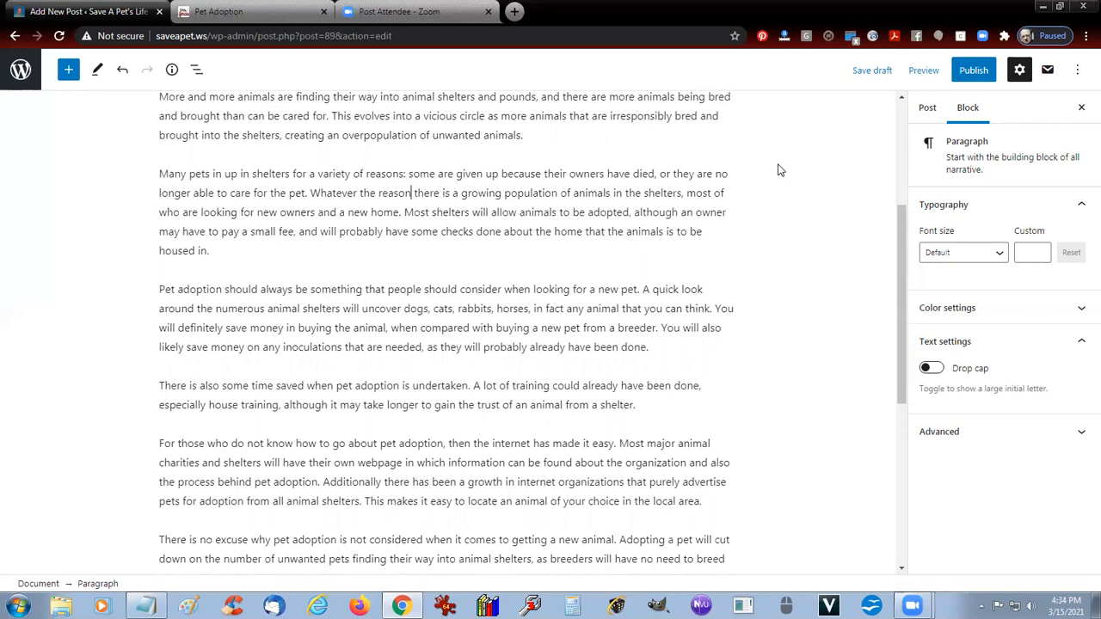
Add a comma after "Whatever the reason" and change "growing population of animals" to "growing problem of unwanted animals".
type(",")
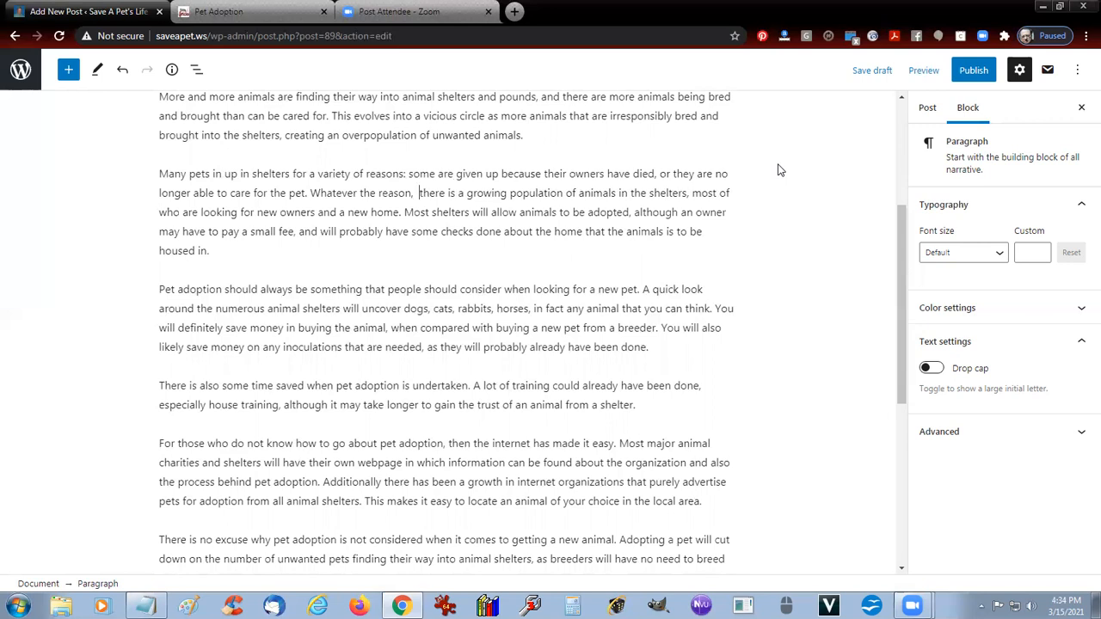
key("ctrl+shift+Right")
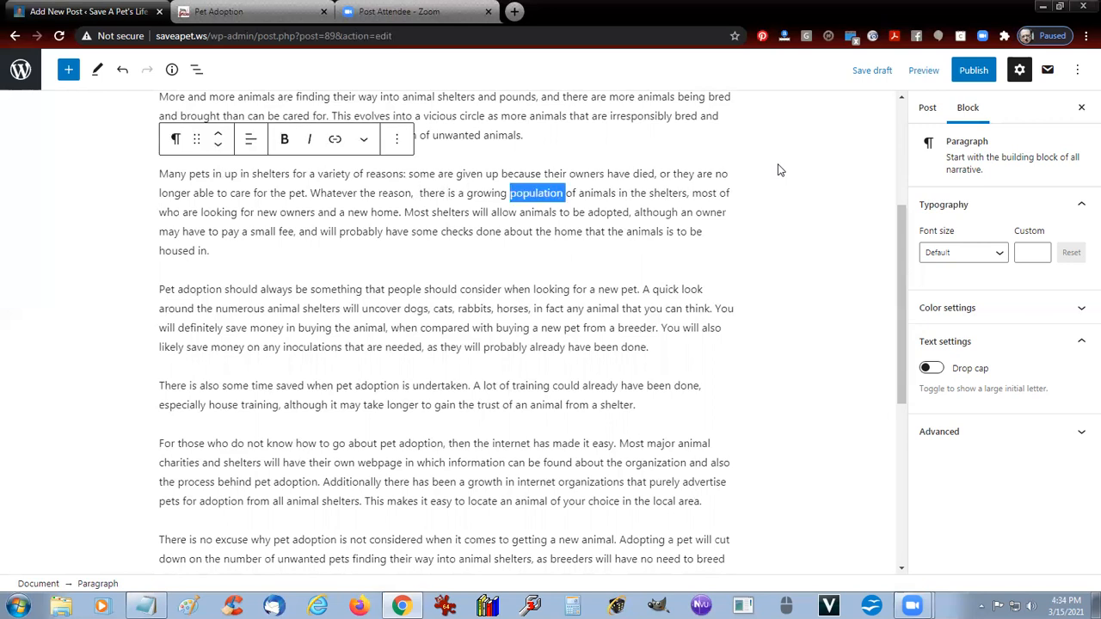
type("problem of ")
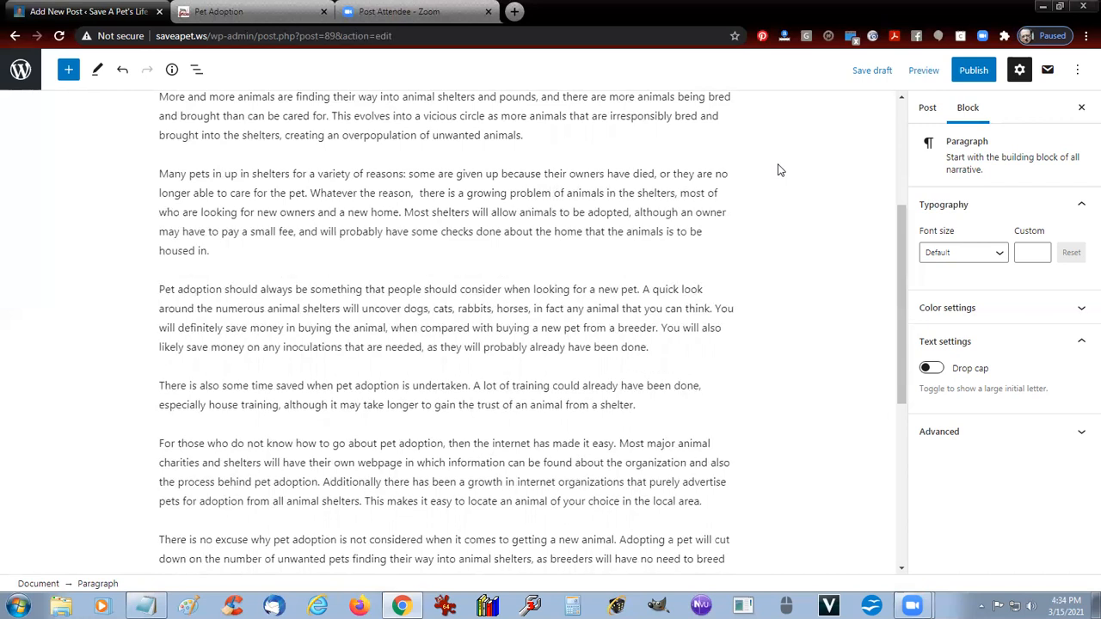
type("unwanted")
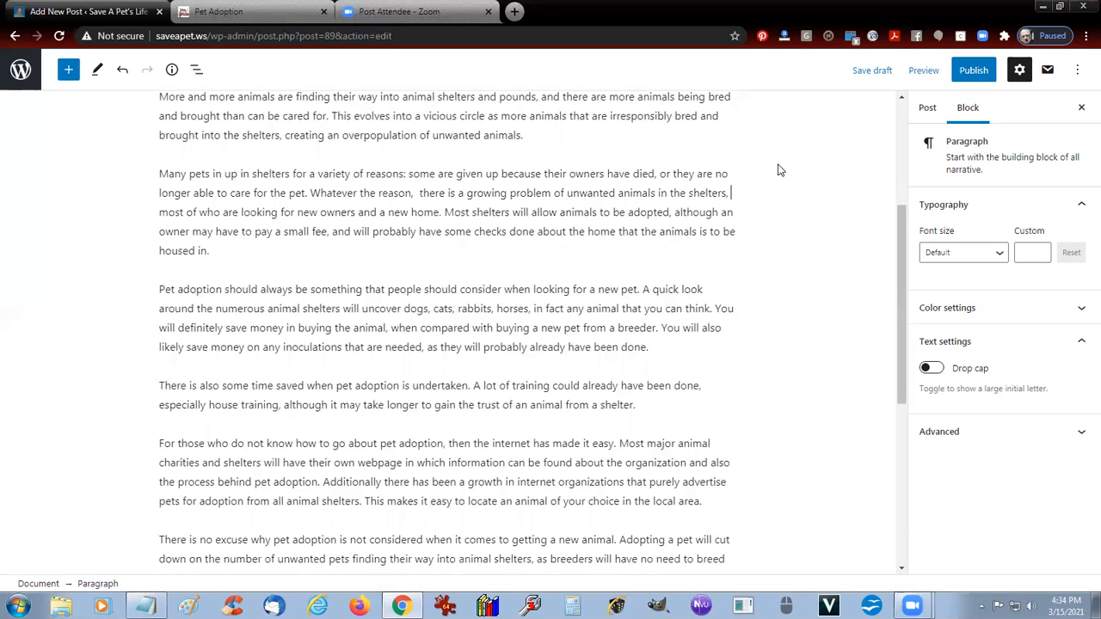
Correct "most of who" to "most of whom" in the third paragraph's sentence about animals looking for new owners.
key("Right")
key("Right")
key("Right")
key("Right")
key("Right")
key("Right")
key("Right")
key("Right")
key("Right")
type("m")
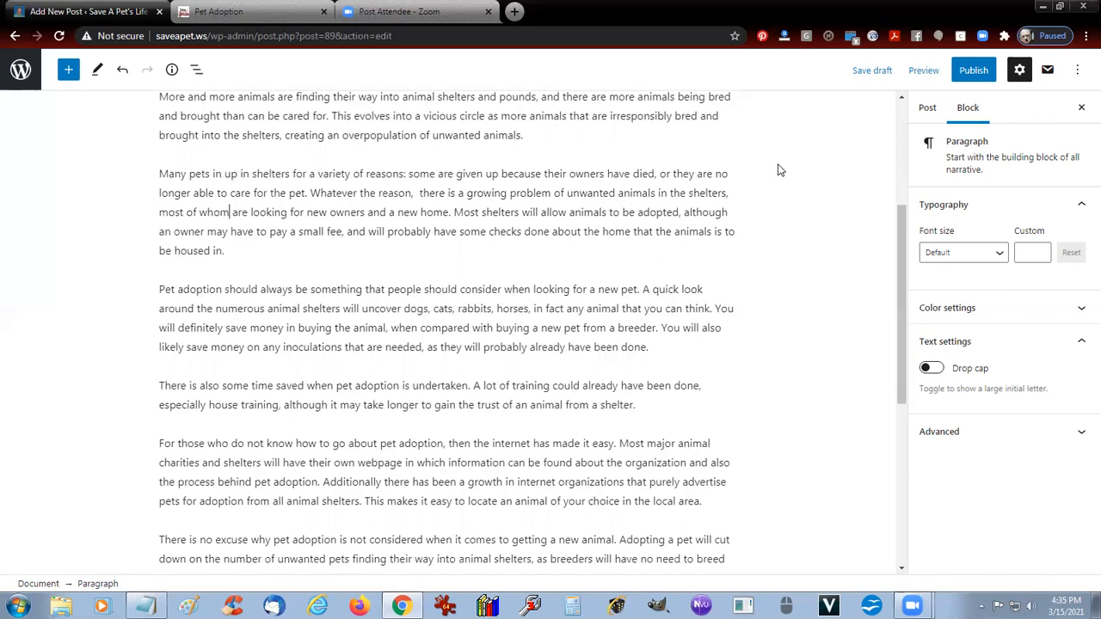
key("Right")
key("Right")
key("Right")
key("Right")
key("Right")
key("Right")
key("Right")
key("Right")
key("Right")
key("Right")
key("Right")
key("Right")
key("Right")
key("Right")
key("Right")
key("Right")
key("Right")
key("Right")
key("Right")
key("Right")
key("Right")
key("Right")
key("Right")
type(".")
key("ctrl+s")
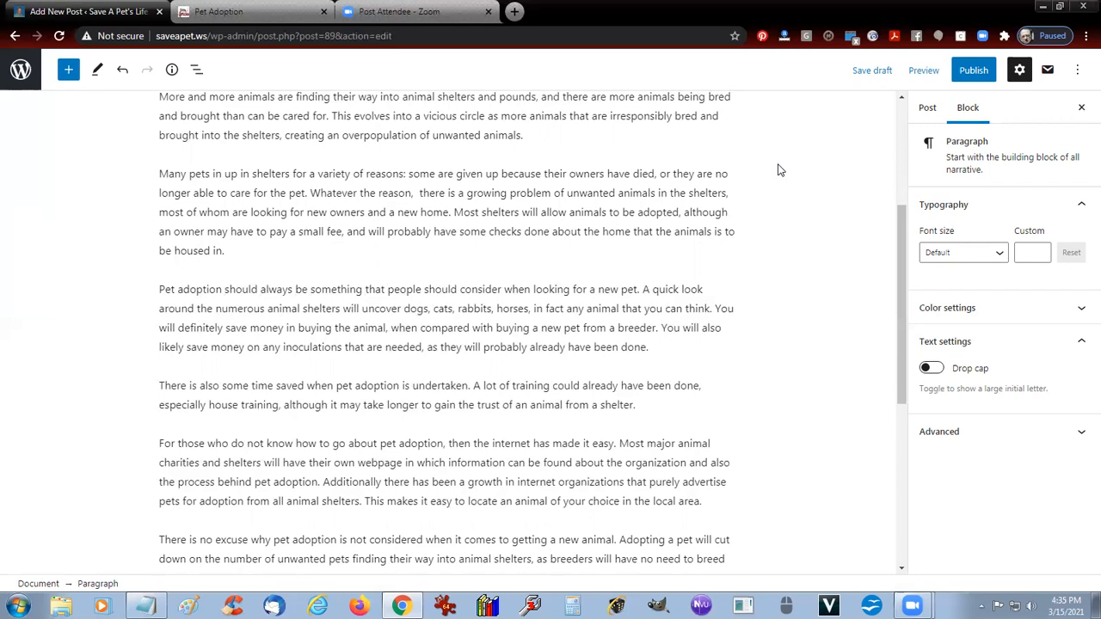
Insert "before going to the pet shop and buying one" after "looking for a new pet" in the fourth paragraph's first sentence.
key("ctrl+Right")
key("ctrl+Right")
key("ctrl+Right")
key("ctrl+Right")
key("ctrl+Right")
key("ctrl+Right")
key("ctrl+Right")
key("ctrl+Right")
key("ctrl+Right")
type("before going to ")
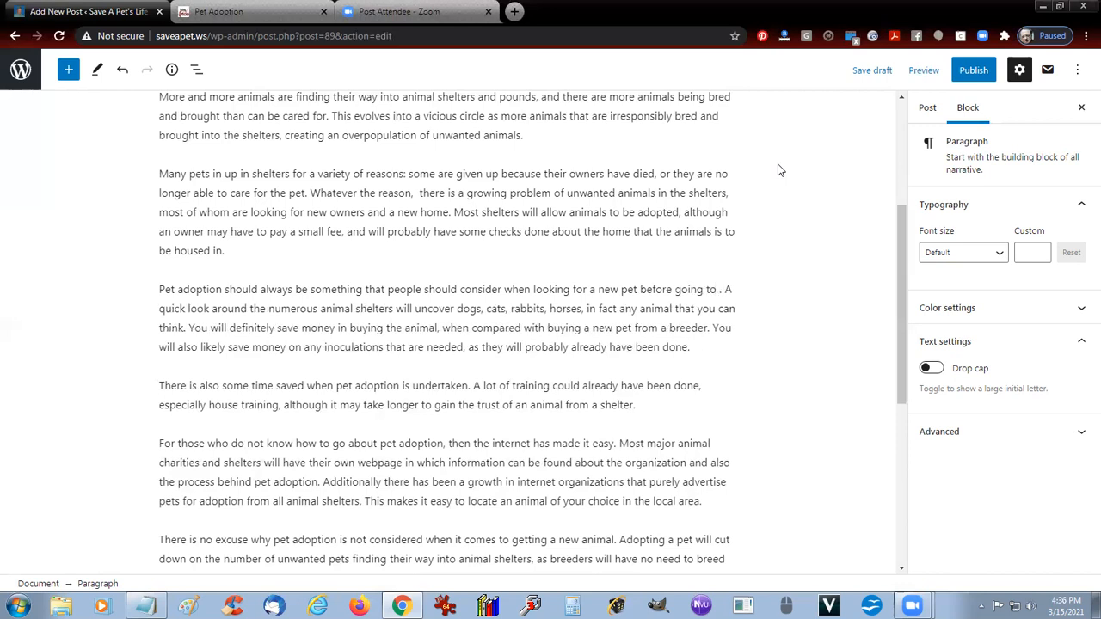
type("the pet shop and buying one")
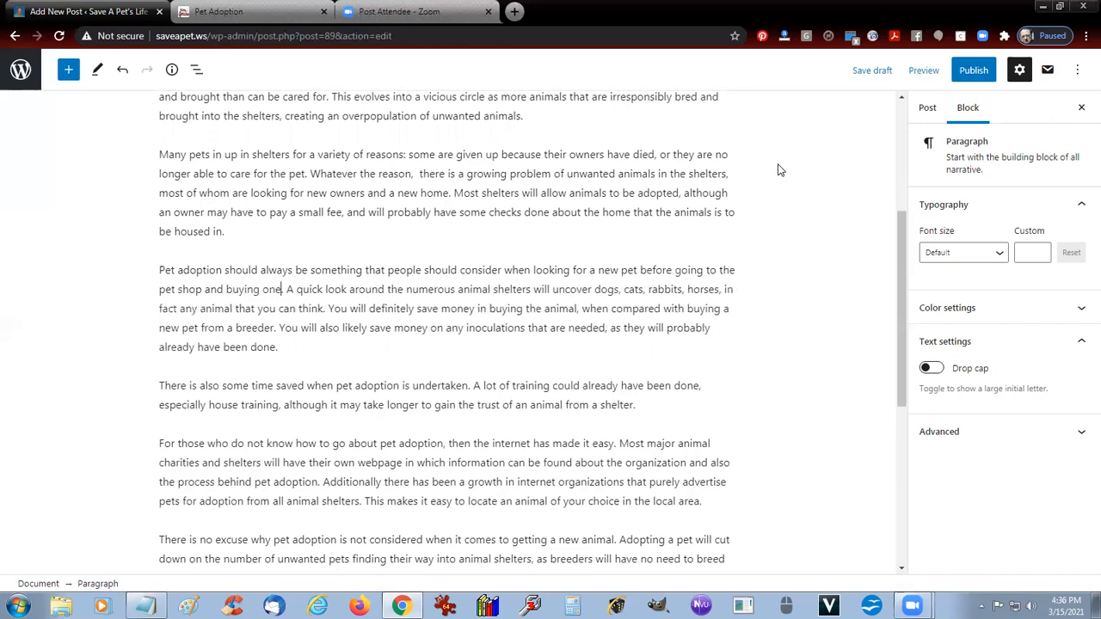
Add the sentence 'Many "rescue" dogs and cats make wonderful pets and an addition to the family.' after "buying one" in the fourth paragraph.
type(". Many ")
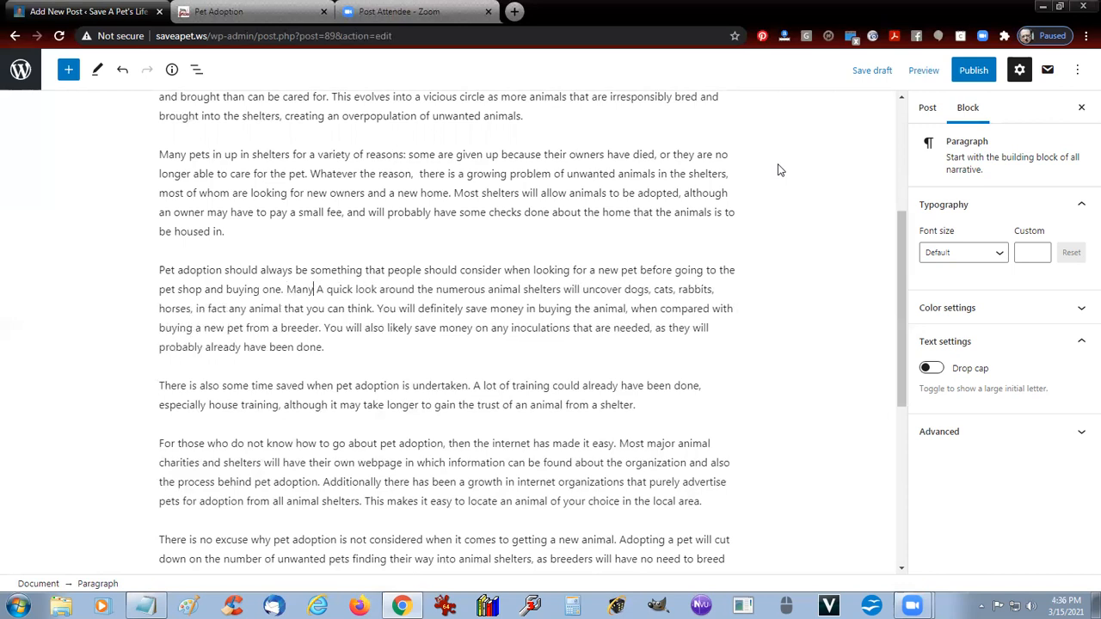
type("\"")
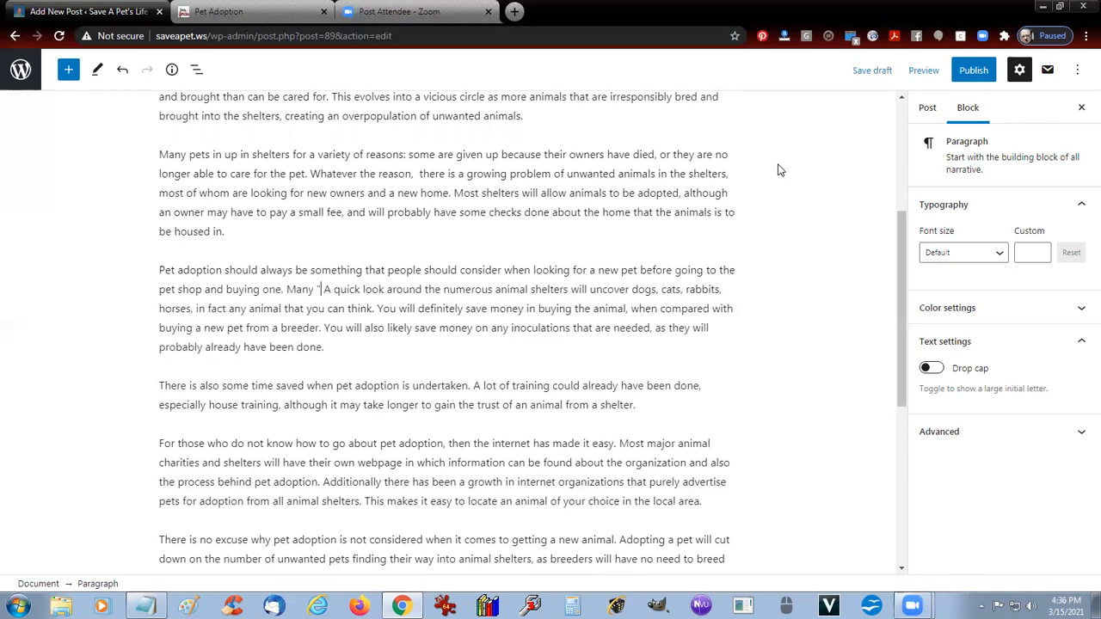
type("resuce")
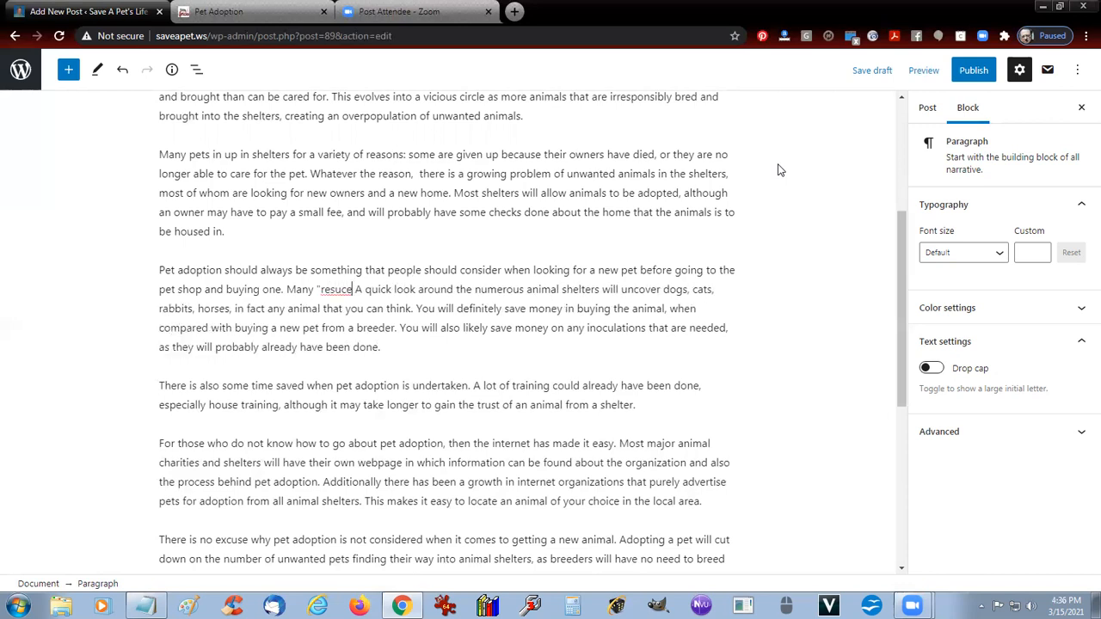
key("BackSpace")
key("BackSpace")
key("BackSpace")
type("cue")
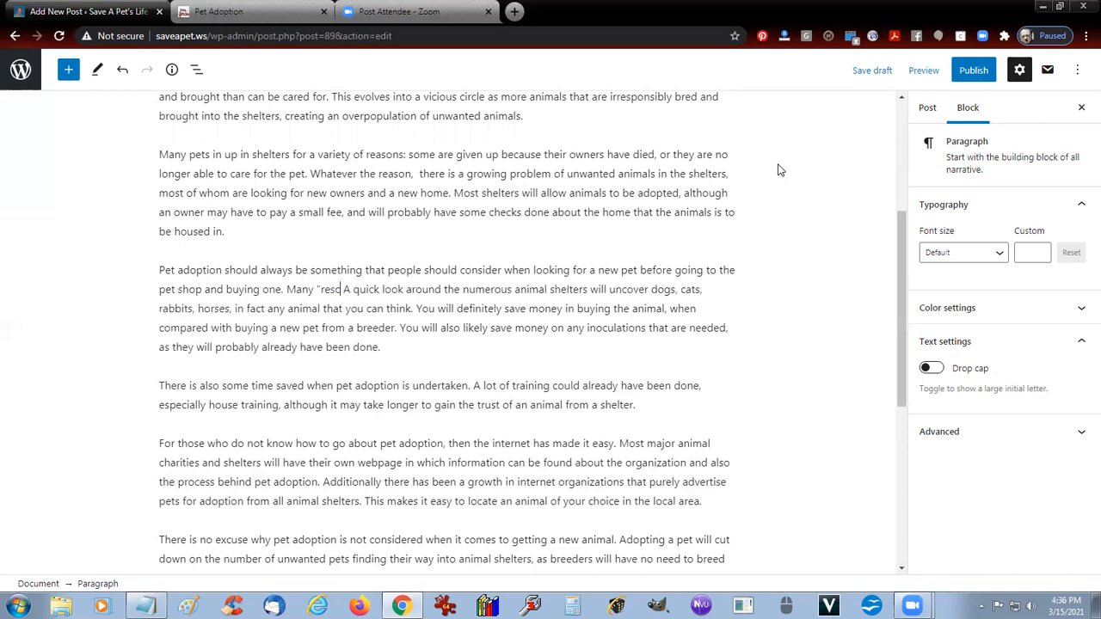
type("\" dogs")
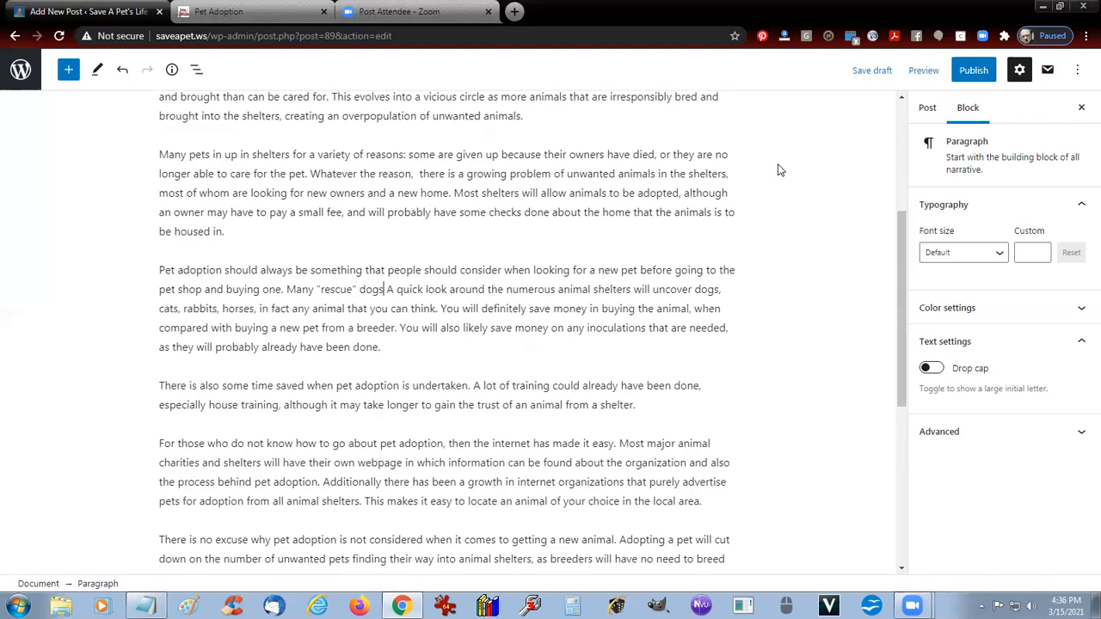
type(" and ca")
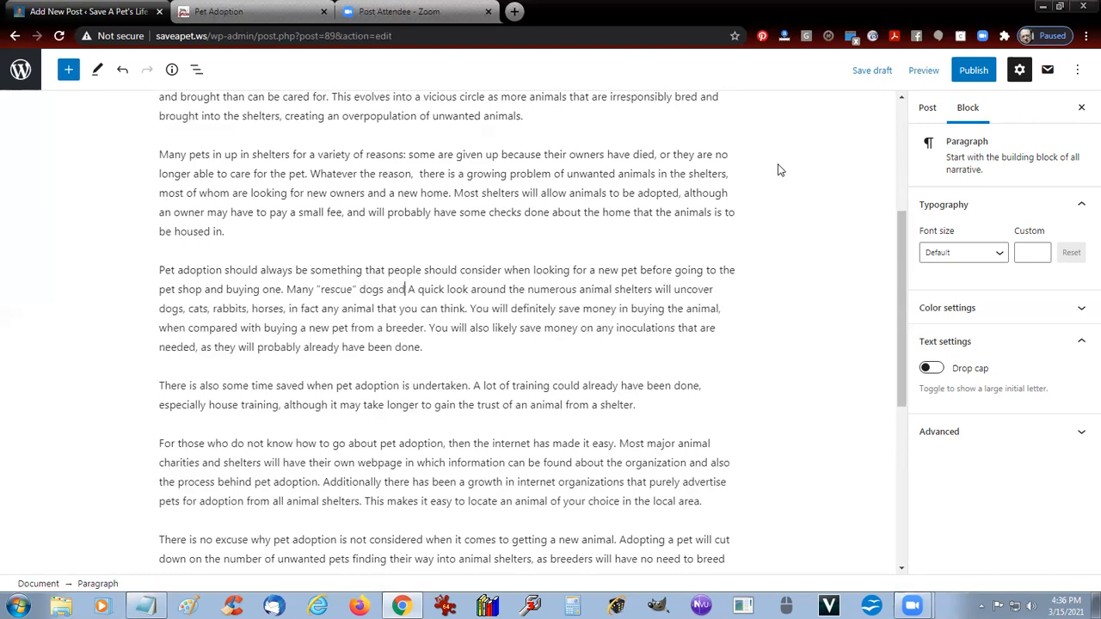
type("ts make wonde")
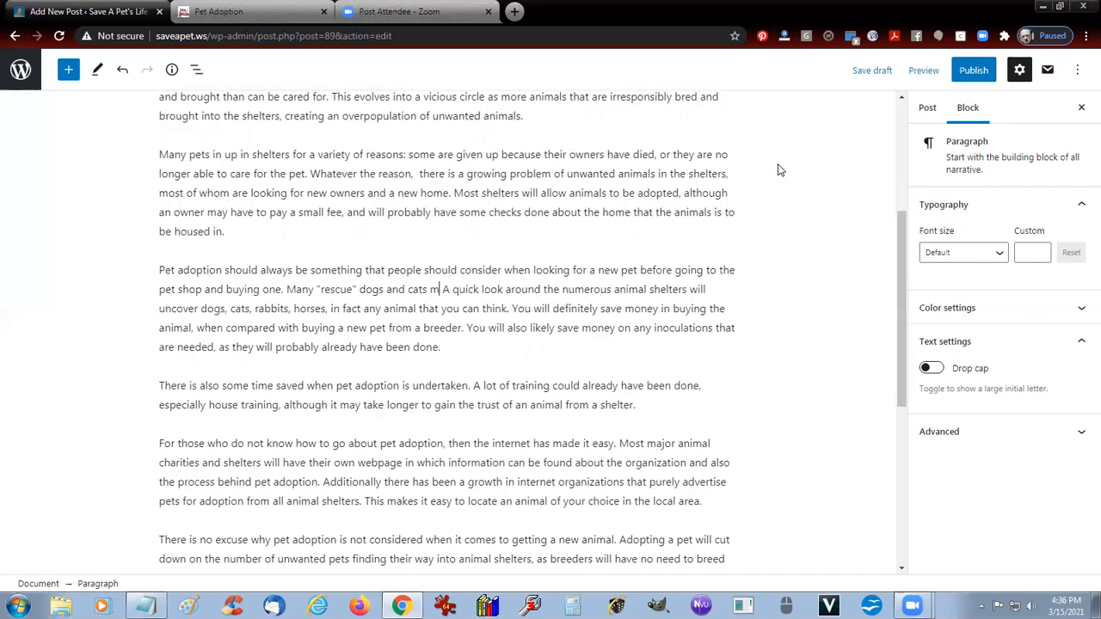
type("rful  ")
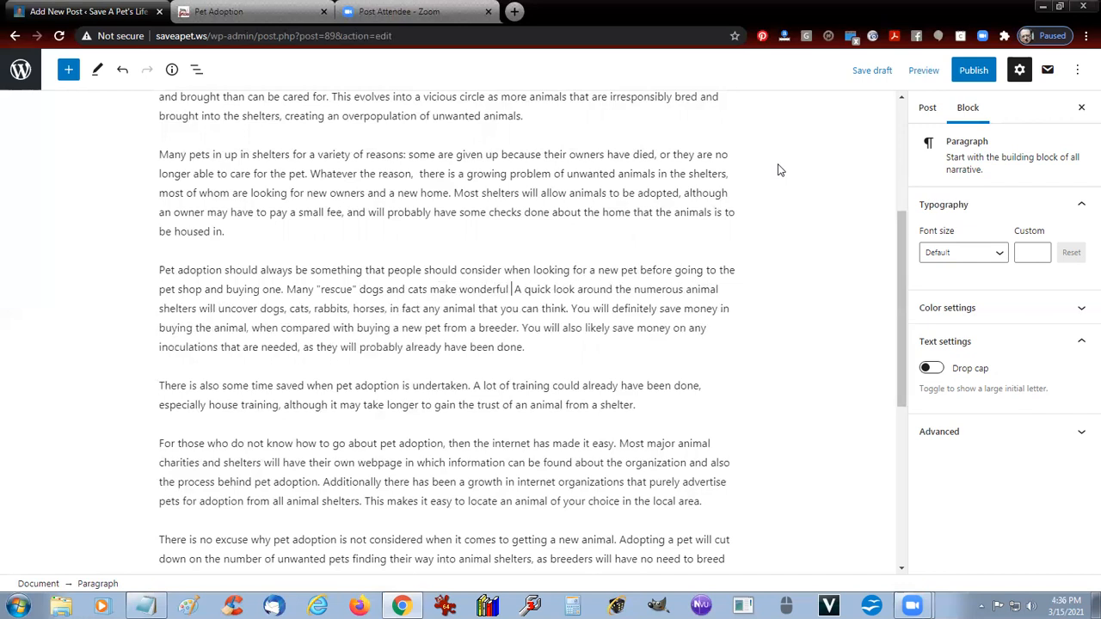
type("pets and  ")
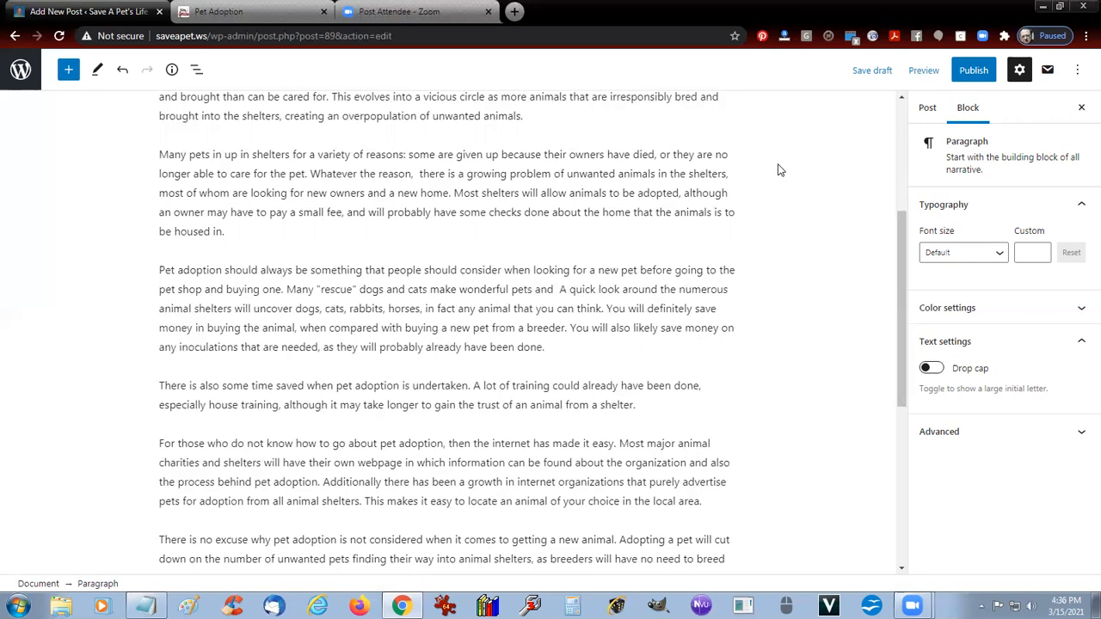
type("an additon")
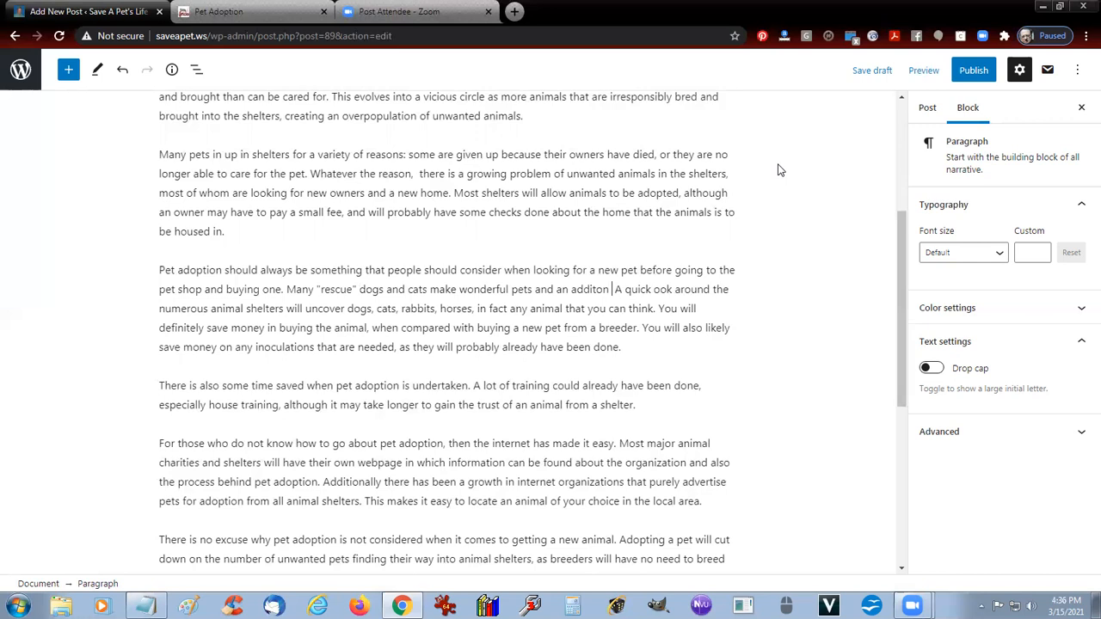
key("BackSpace")
key("BackSpace")
key("BackSpace")
type("ion to t")
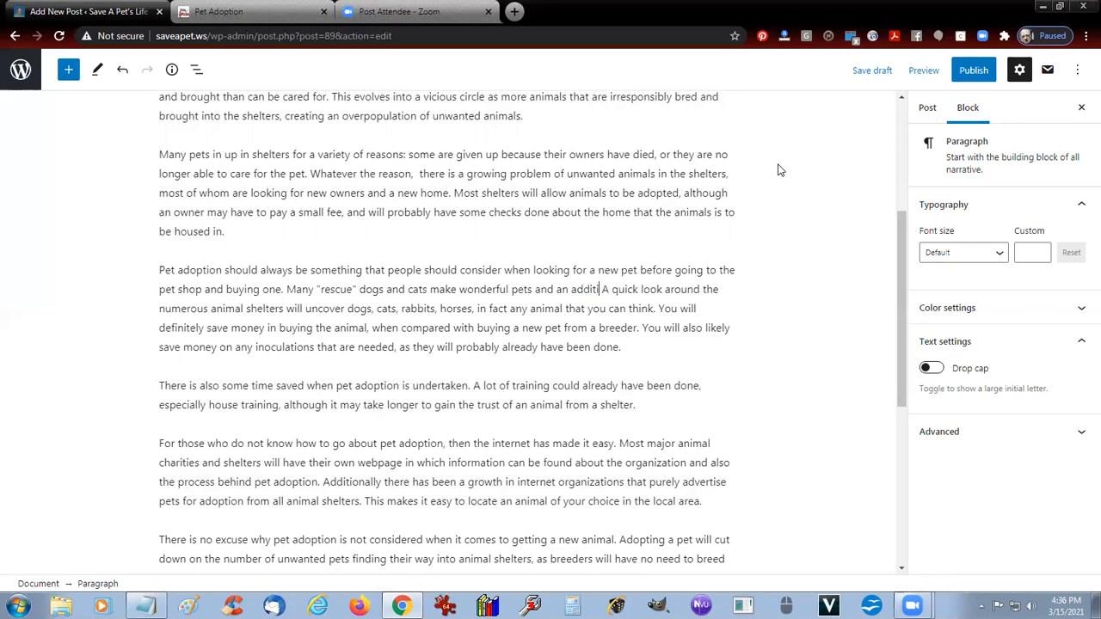
type("he family")
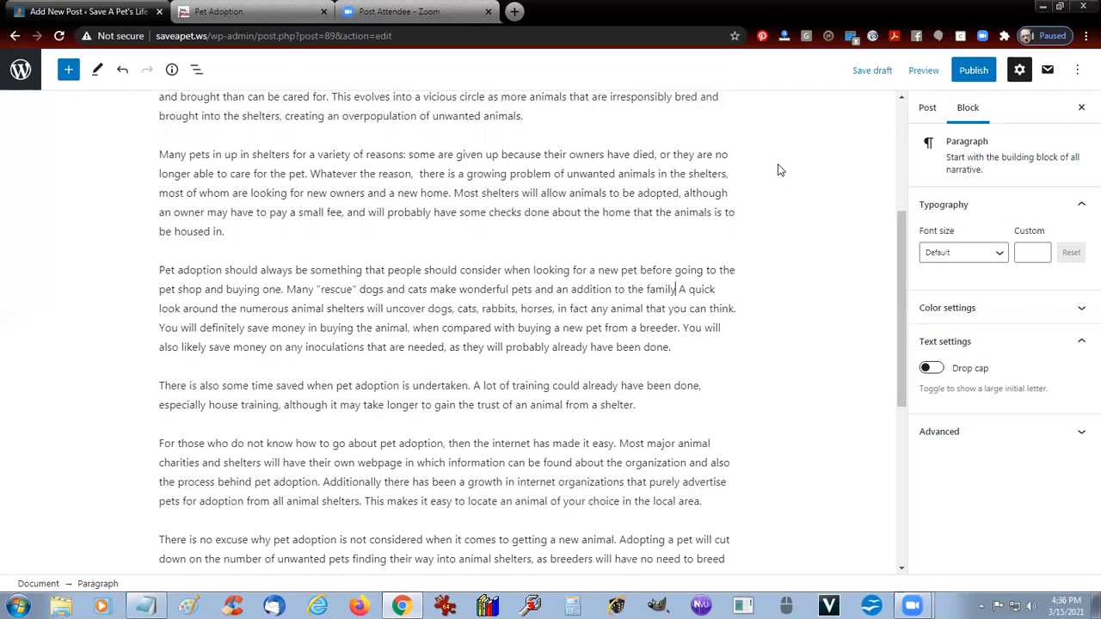
type(".")
Change "look around the numerous animal shelters" to "look around town at your local animal shelter" in the fourth paragraph.
type("town ")
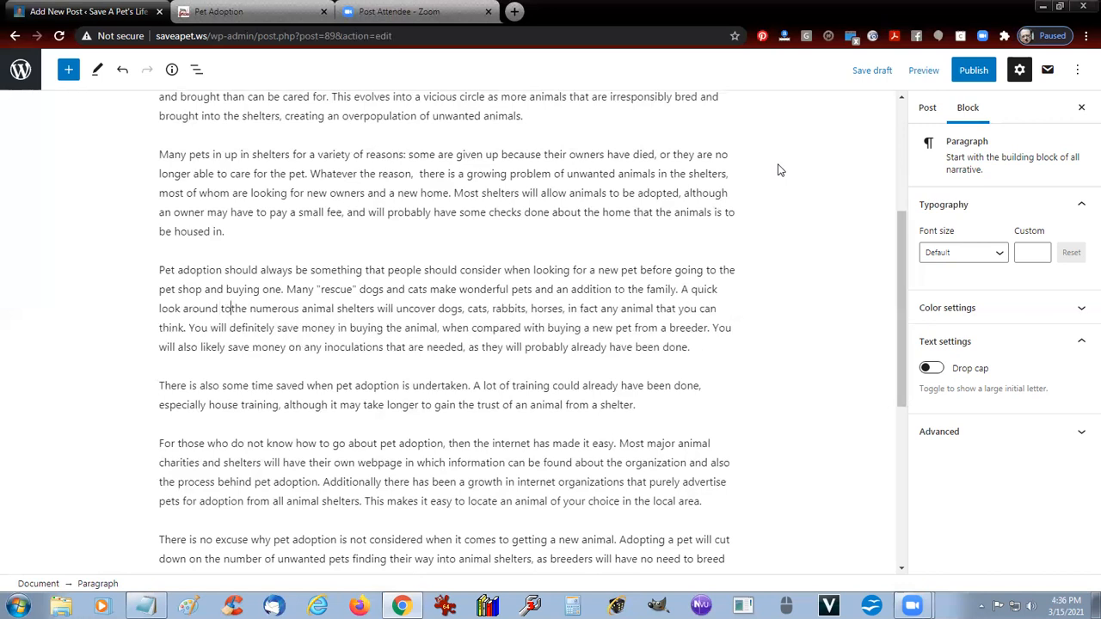
type("at")
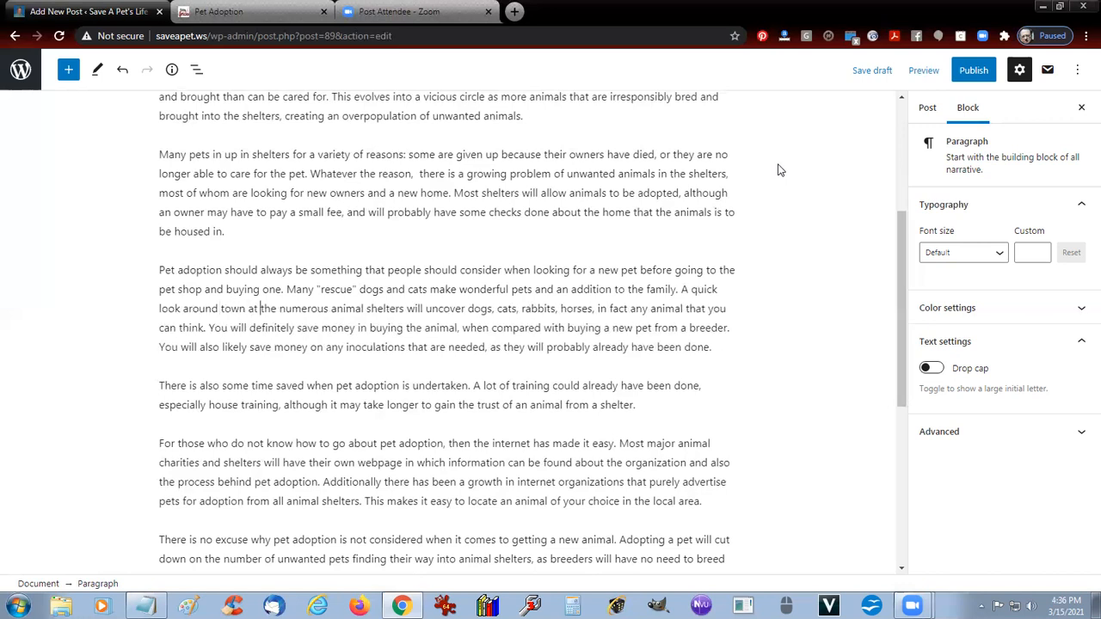
key("ctrl+shift+Right")
key("ctrl+shift+Right")
key("BackSpace")
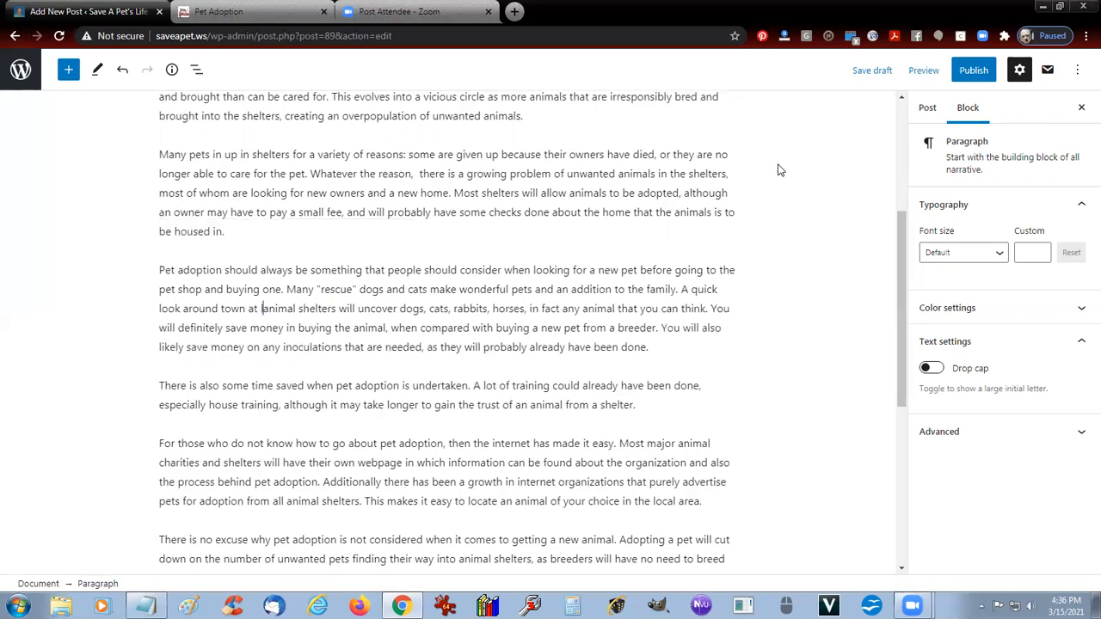
type("your local")
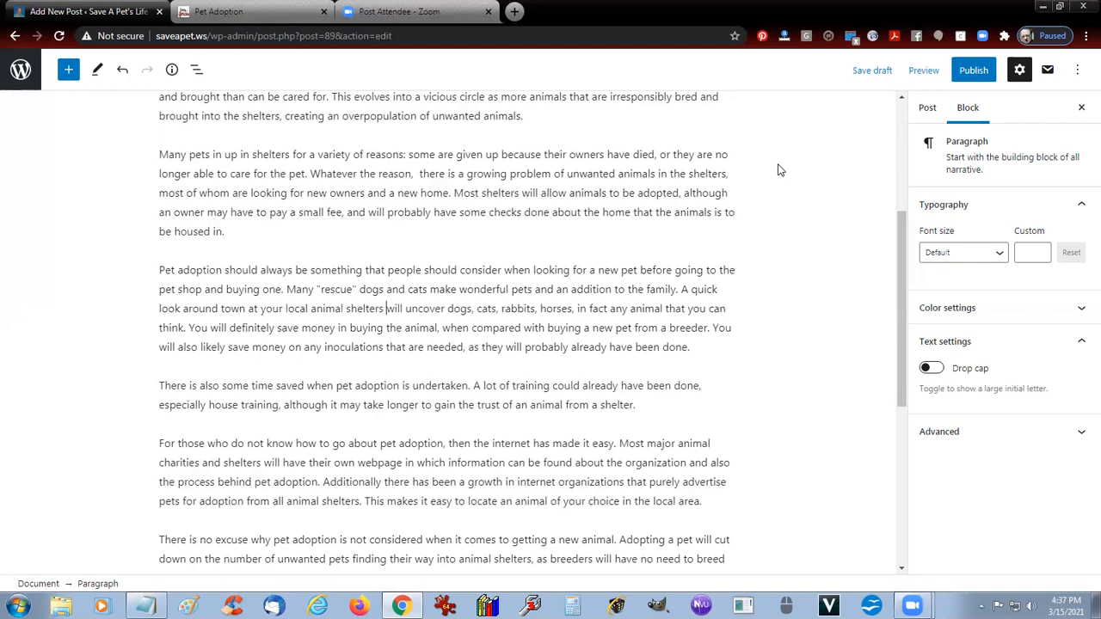
key("BackSpace")
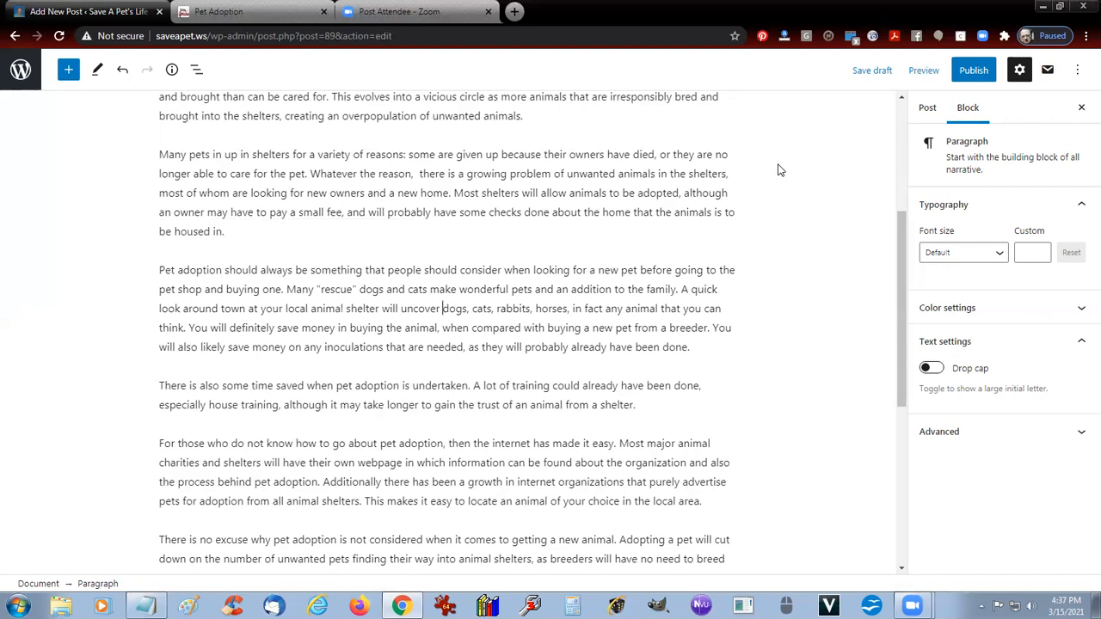
Insert "a large population of" between "will uncover" and "dogs".
type("a")
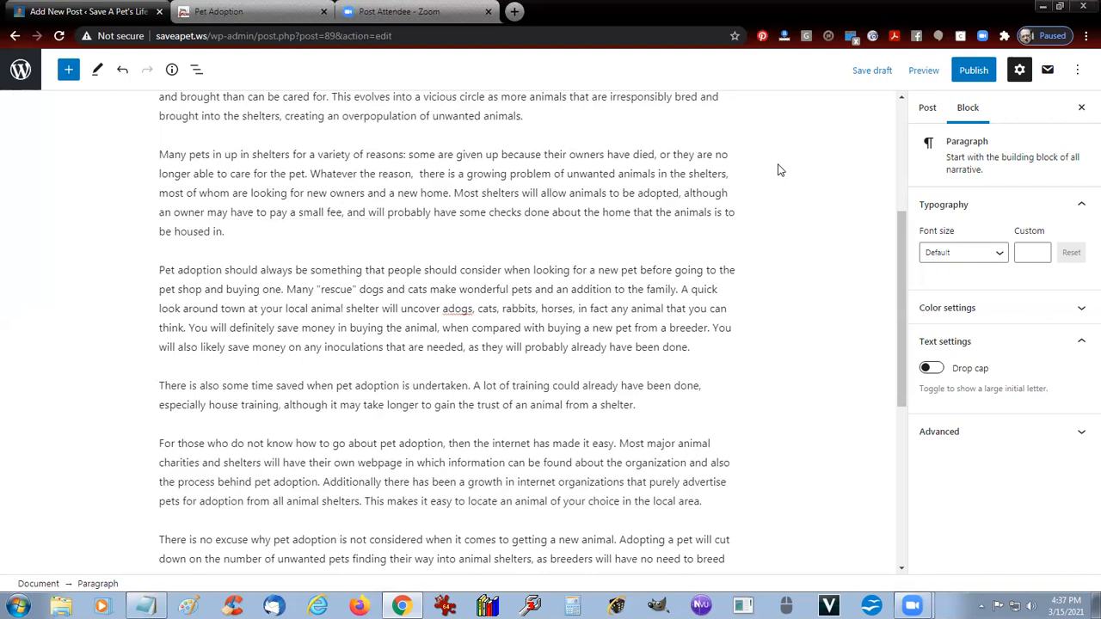
type(" large pop")
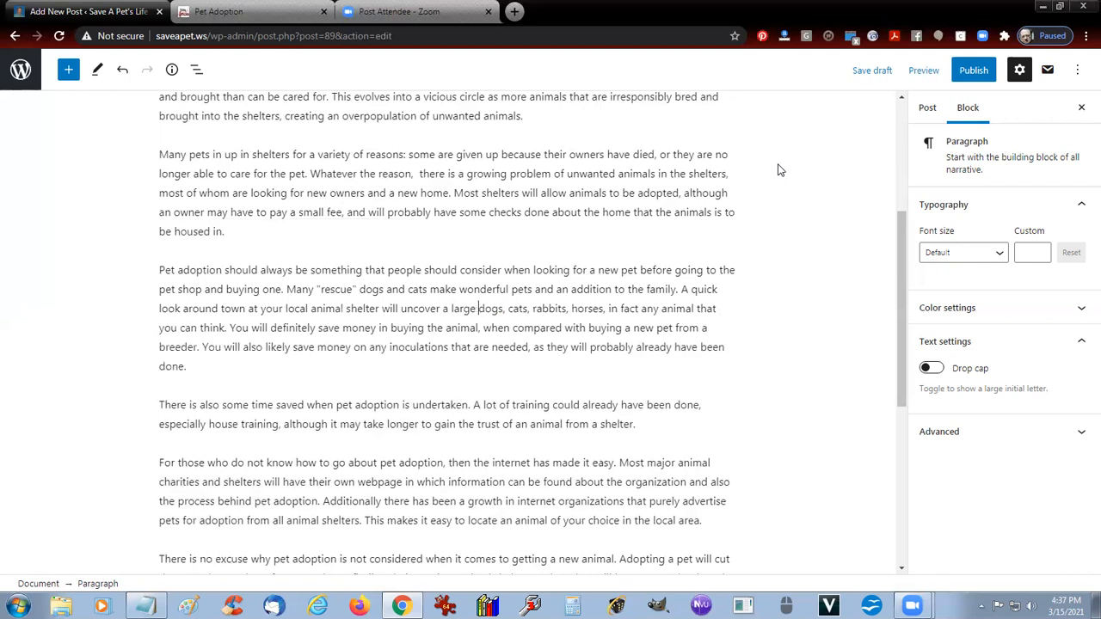
type("ulation of")
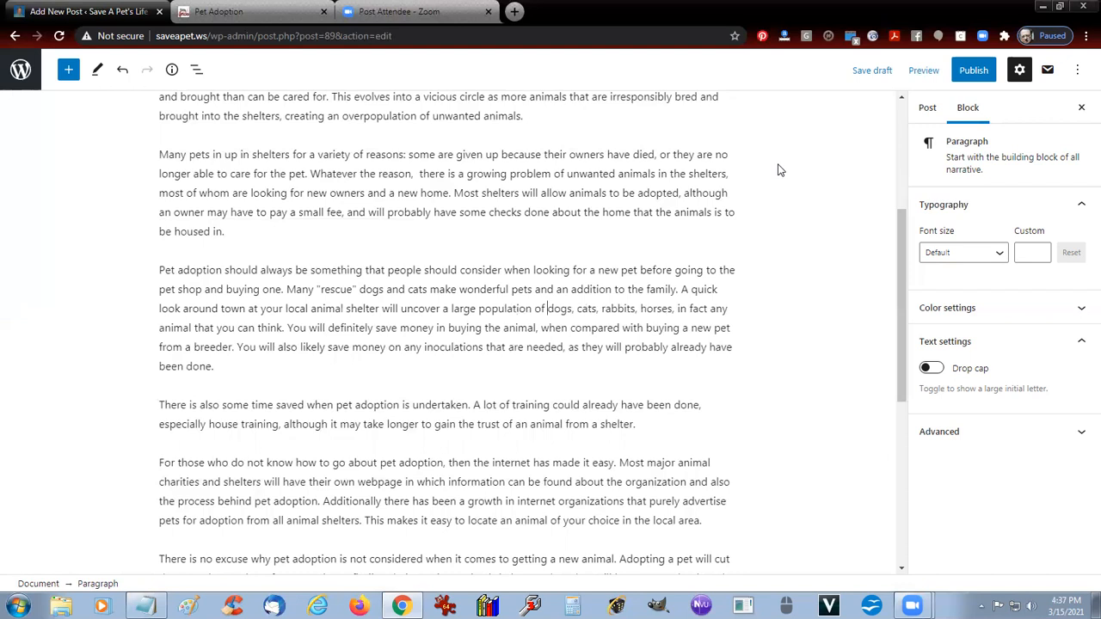
Delete "cats, rabbits, horses, in" after "a large population of dogs," in the fourth paragraph.
key("ctrl+Right")
key("ctrl+Right")
key("ctrl+Left")
key("shift+Right")
key("shift+Right")
key("shift+Right")
key("shift+Right")
key("shift+Right")
key("shift+Right")
key("shift+Right")
key("shift+Right")
key("shift+Right")
key("shift+Right")
key("shift+Right")
key("shift+Right")
key("shift+Right")
key("shift+Right")
key("shift+Right")
key("shift+Right")
key("shift+Right")
key("shift+Right")
key("shift+Right")
key("shift+Right")
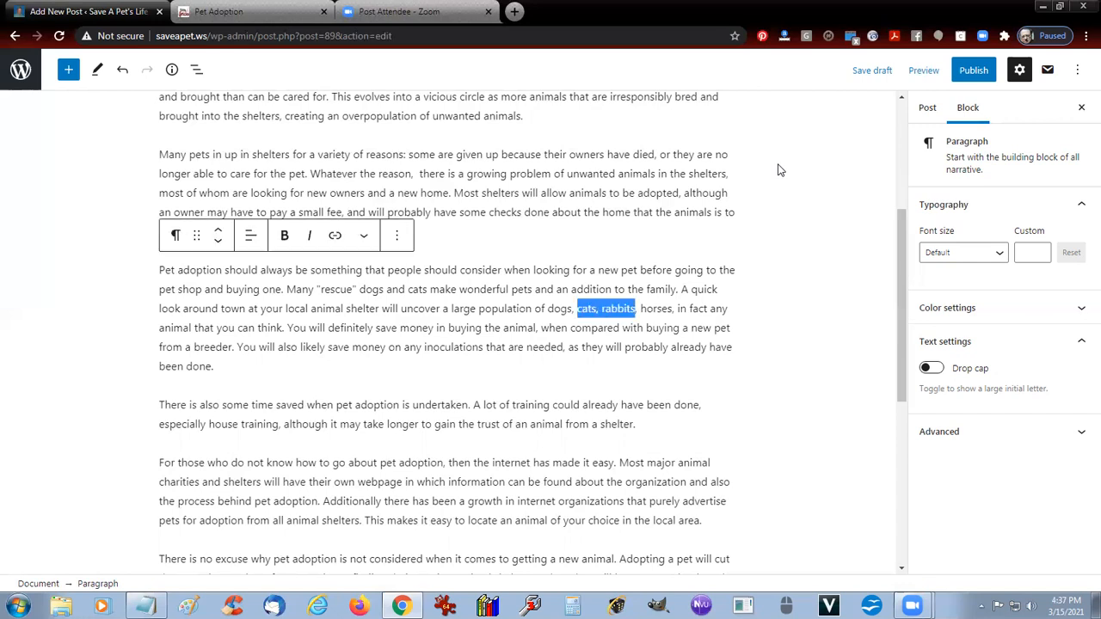
key("BackSpace")
key("Delete")
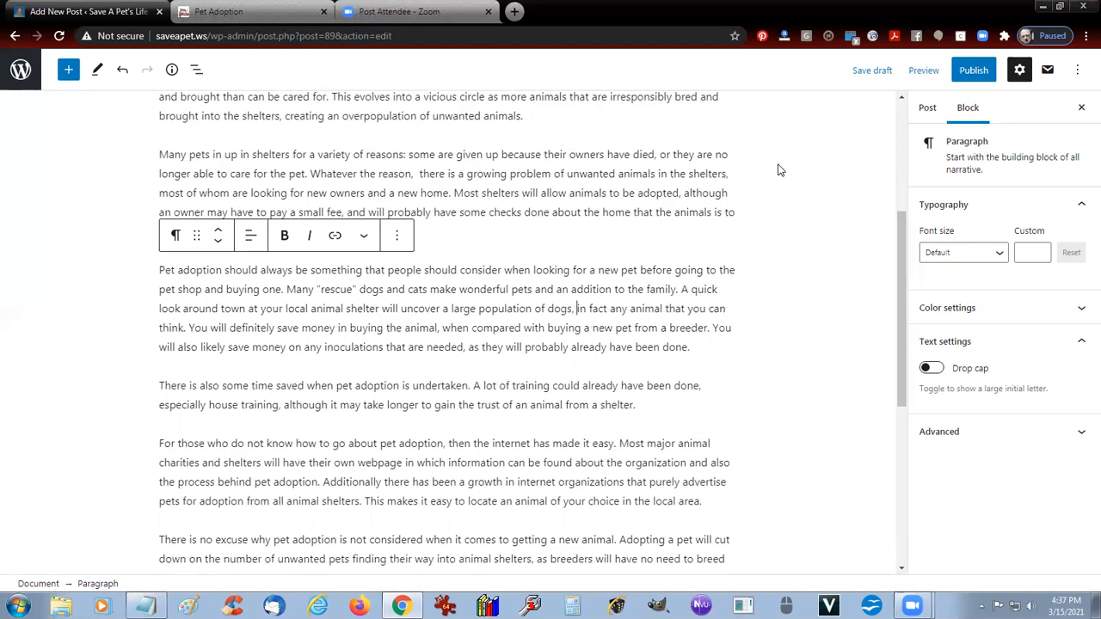
key("Delete")
key("Delete")
key("Delete")
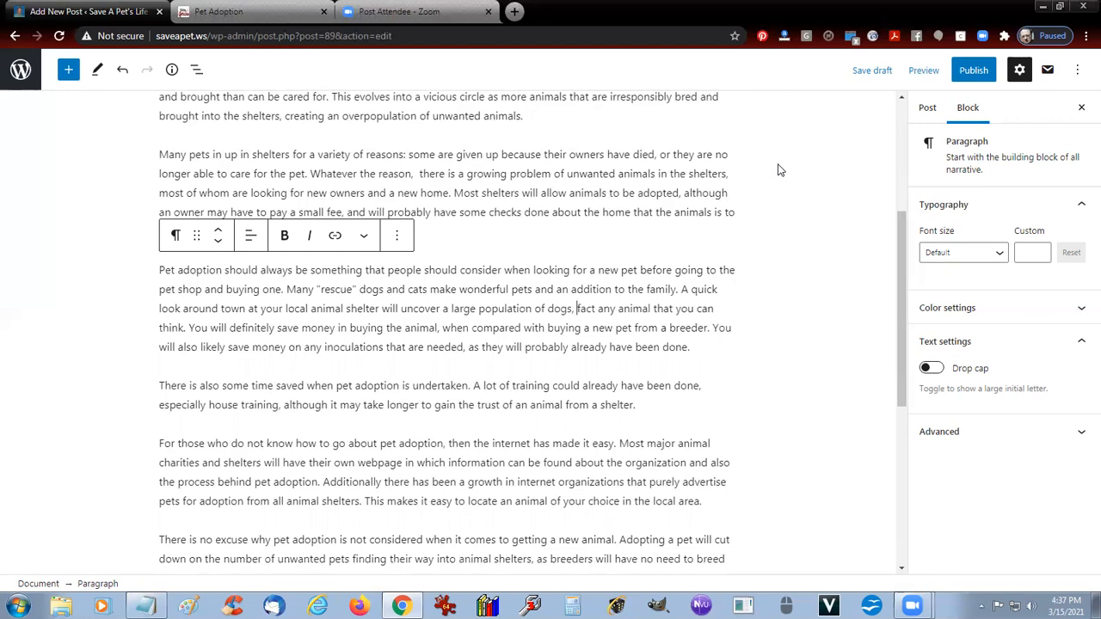
Insert "and just about any other animal you might" after "dogs," in the fourth paragraph.
type("and just ")
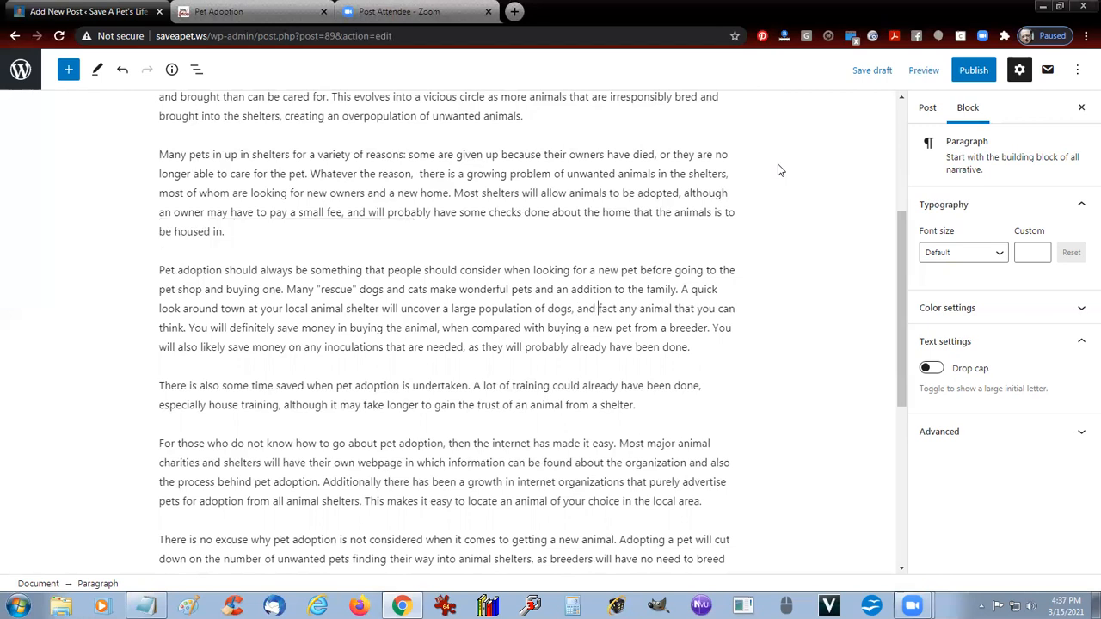
type("about anyh oth")
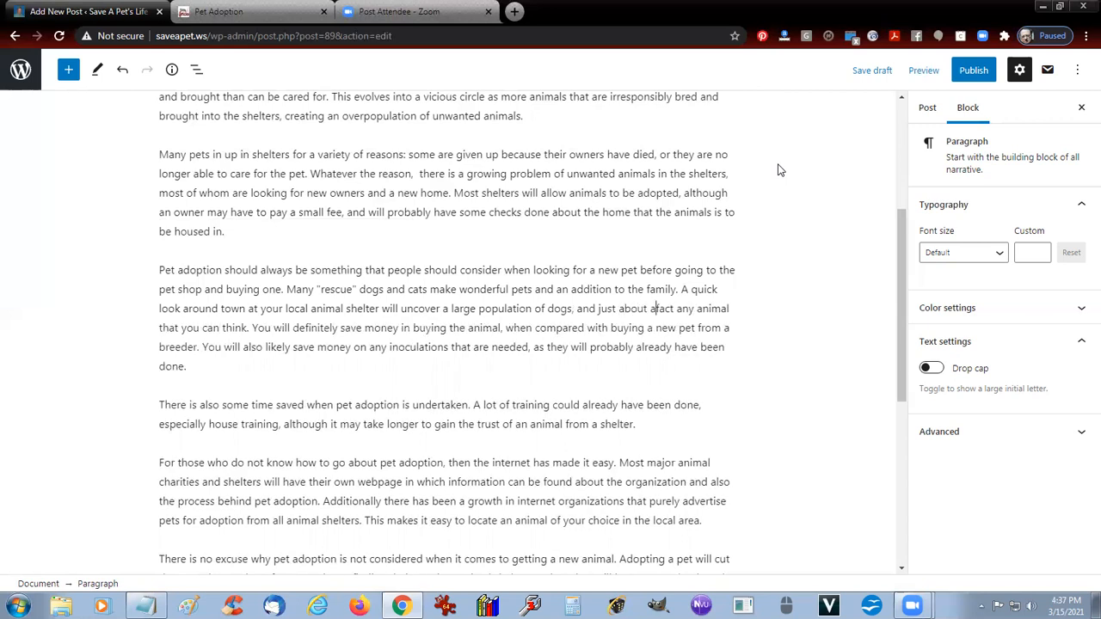
key("BackSpace")
key("BackSpace")
key("BackSpace")
key("BackSpace")
key("BackSpace")
type("ot")
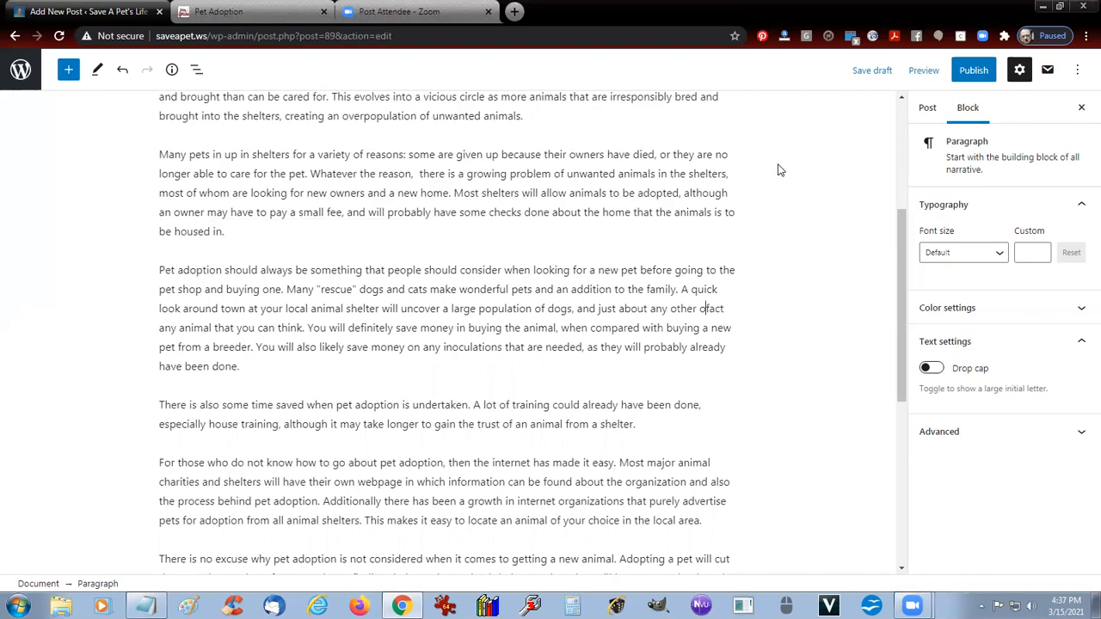
type("her animal you migh")
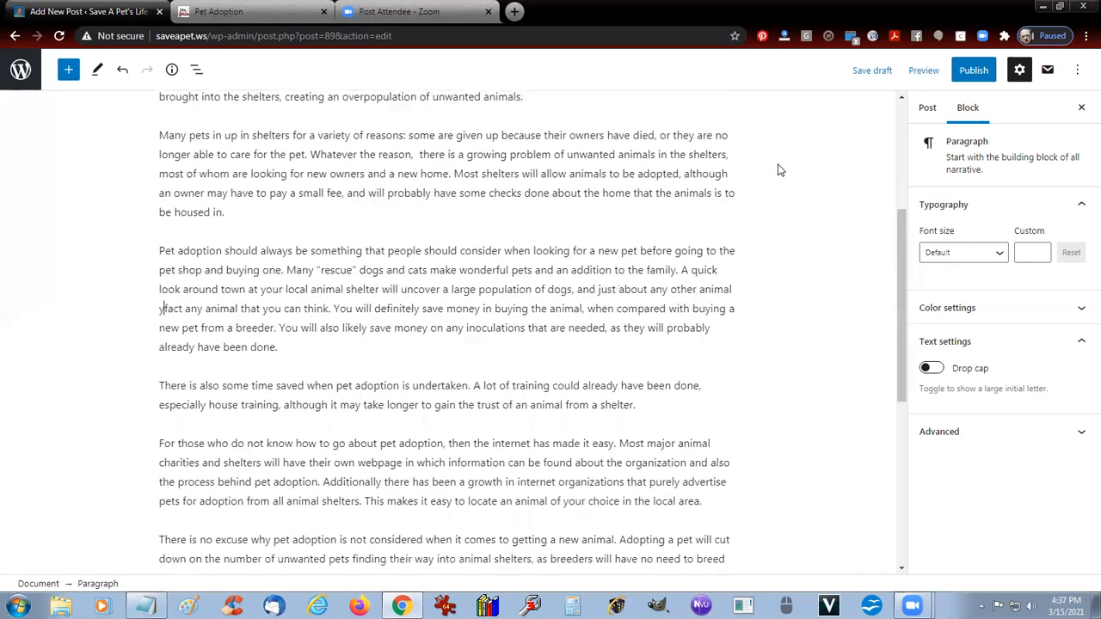
type("t")
Delete "fact any animal that you can" and add "of" after "think" so the sentence ends "you might think of.".
key("ctrl+shift+Right")
key("ctrl+shift+Right")
key("ctrl+shift+Right")
key("ctrl+shift+Right")
key("ctrl+shift+Right")
key("ctrl+shift+Right")
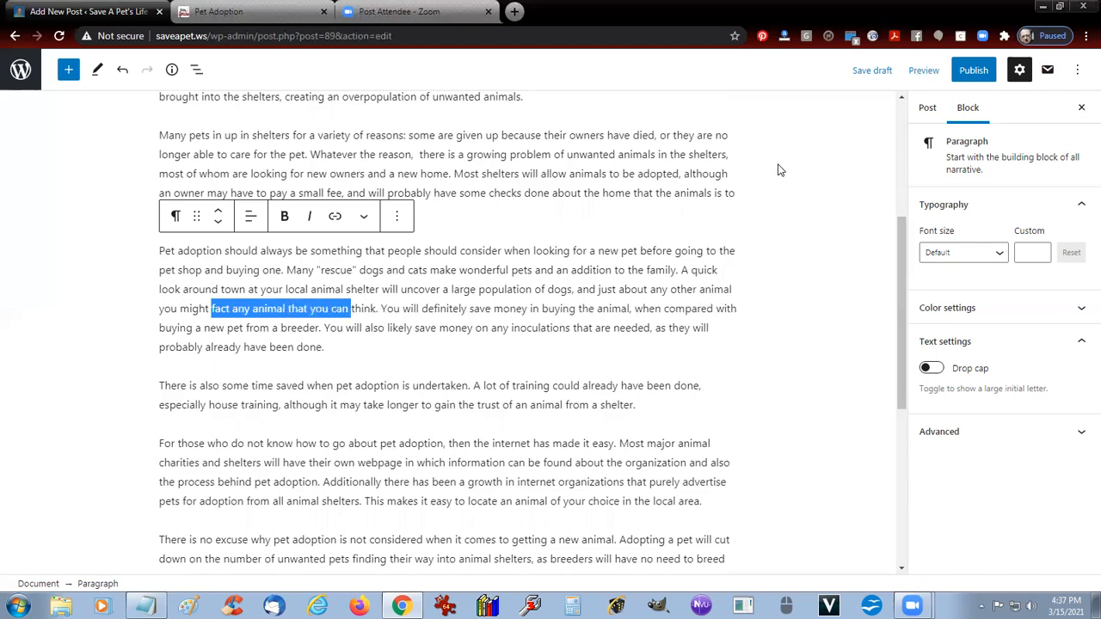
key("Delete")
type("of")
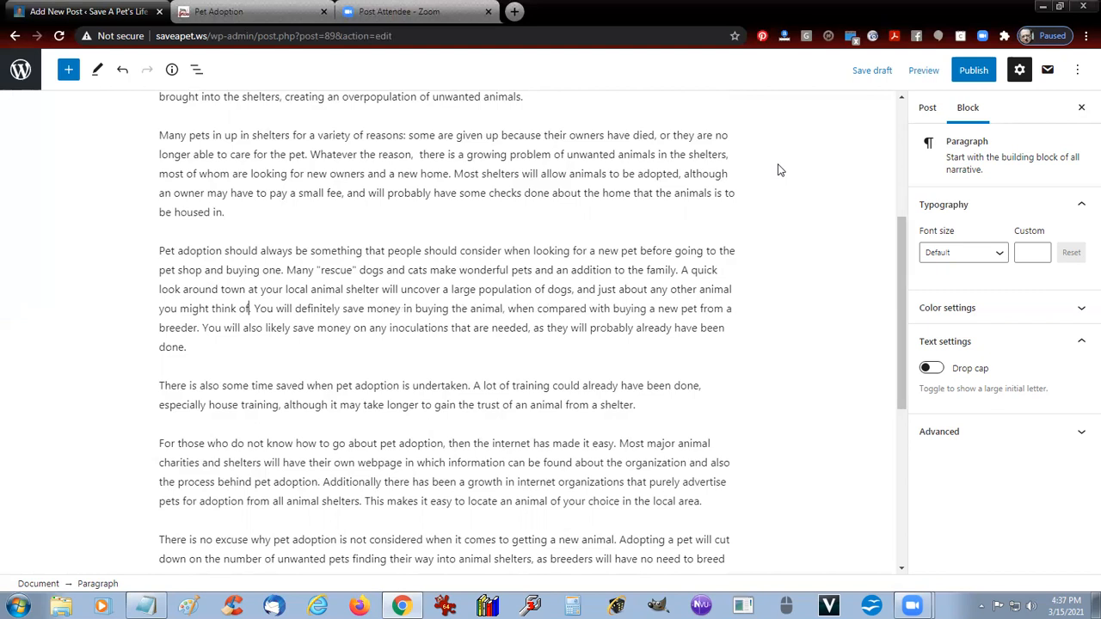
Split the fourth paragraph after "think of." and delete the split-off text about saving money on buying and inoculations, including its empty block.
key("Return")
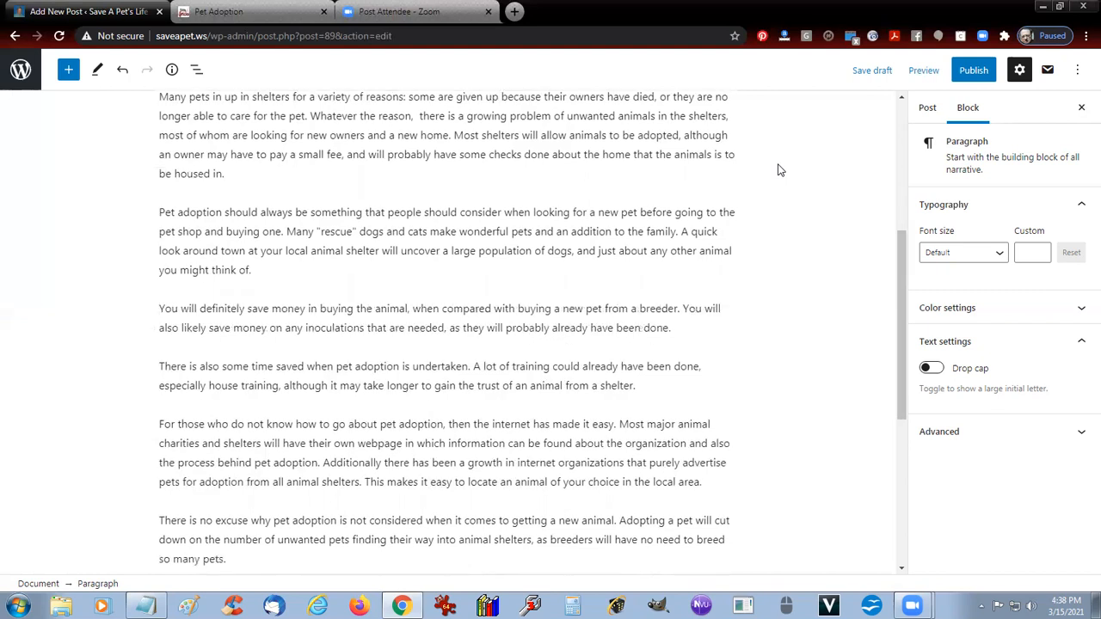
key("shift+End")
key("Delete")
key("shift+End")
key("Delete")
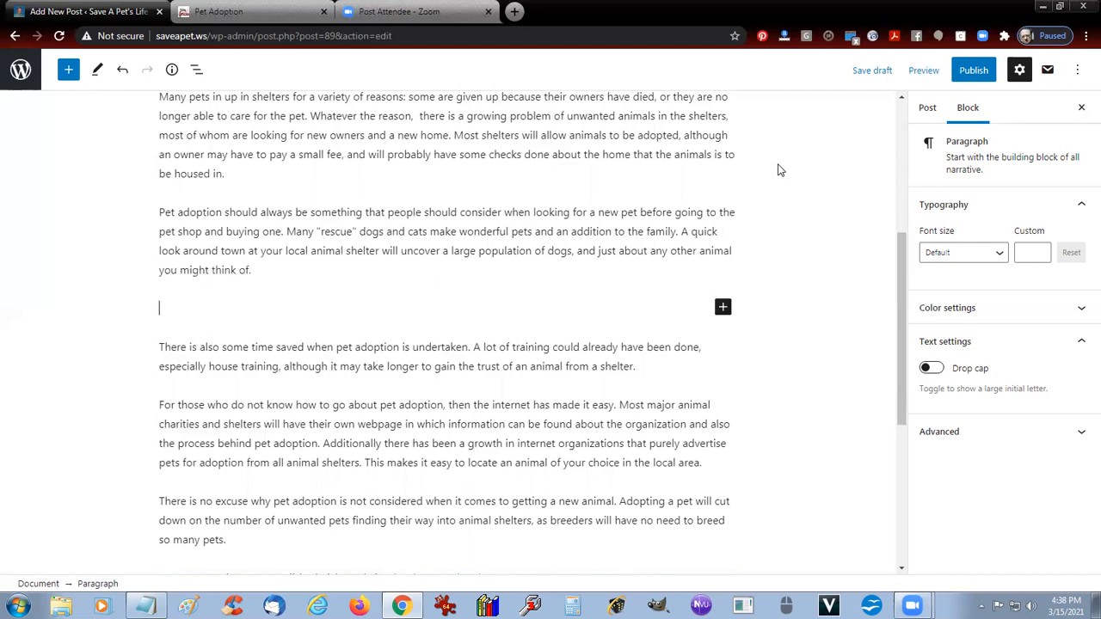
key("Delete")
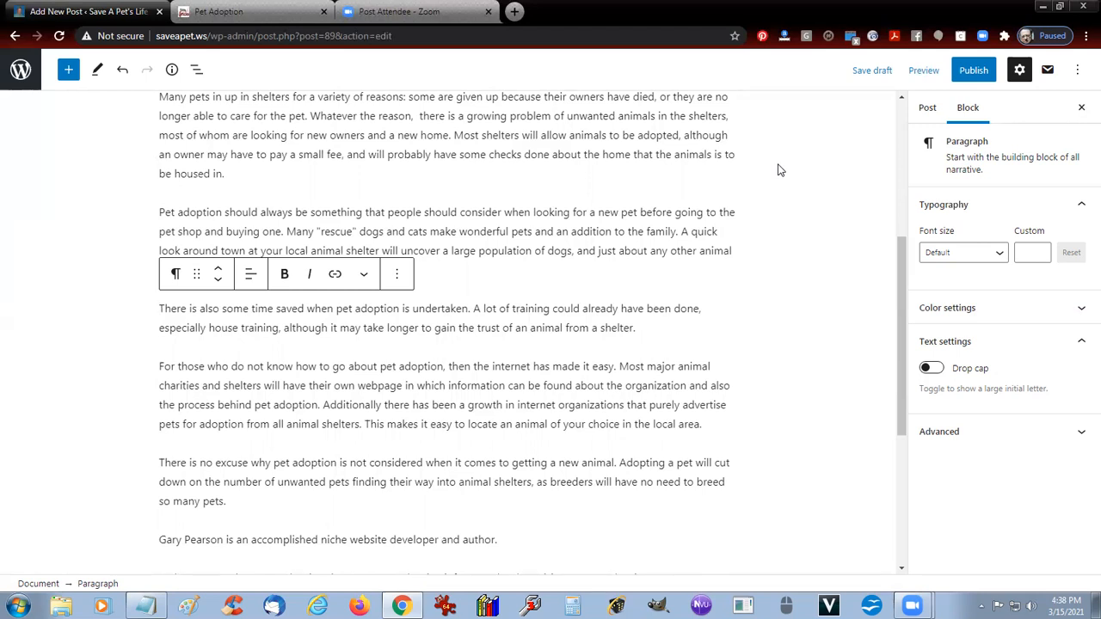
Replace "There is also some time saved" at the start of the fifth paragraph with "You can also save a lot of time".
key("ctrl+shift+Right")
key("ctrl+shift+Right")
key("ctrl+shift+Right")
key("ctrl+shift+Right")
key("ctrl+shift+Right")
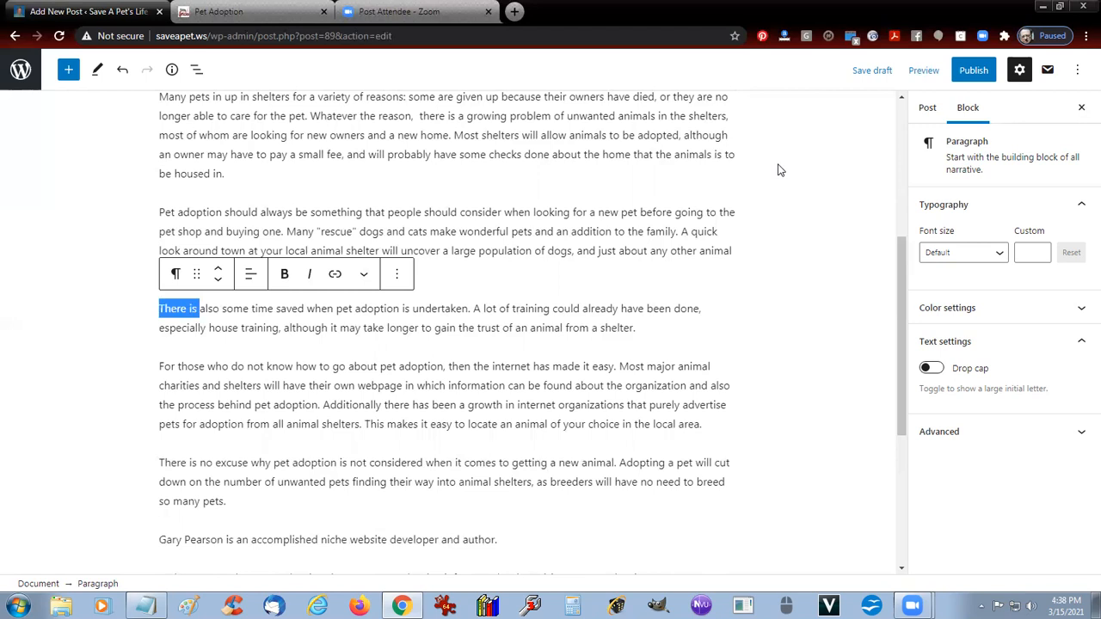
key("ctrl+shift+Right")
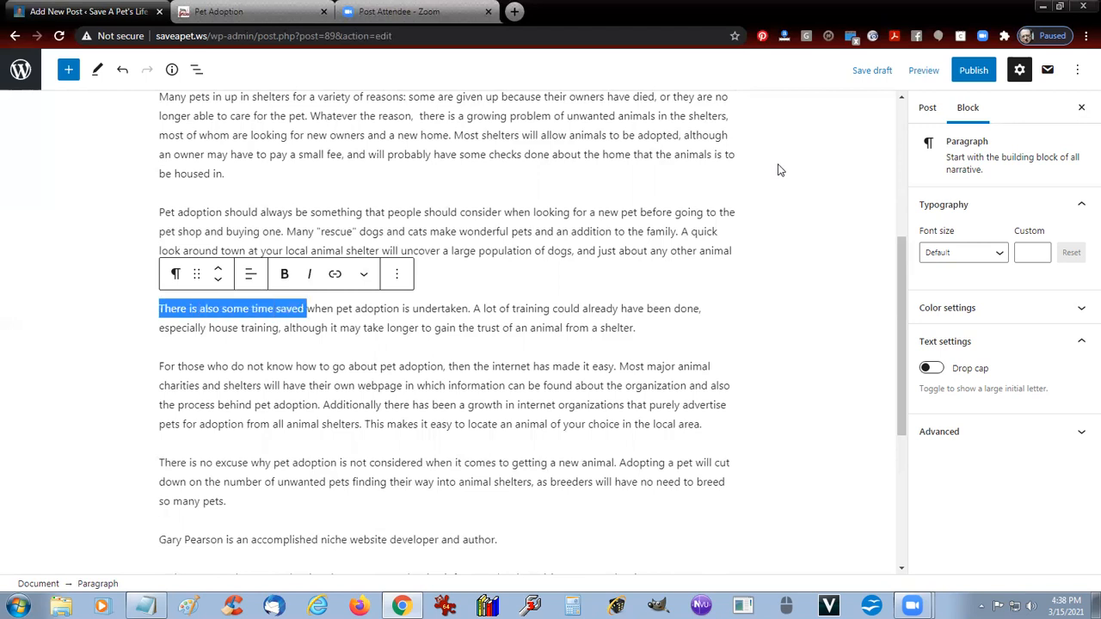
type("You can als")
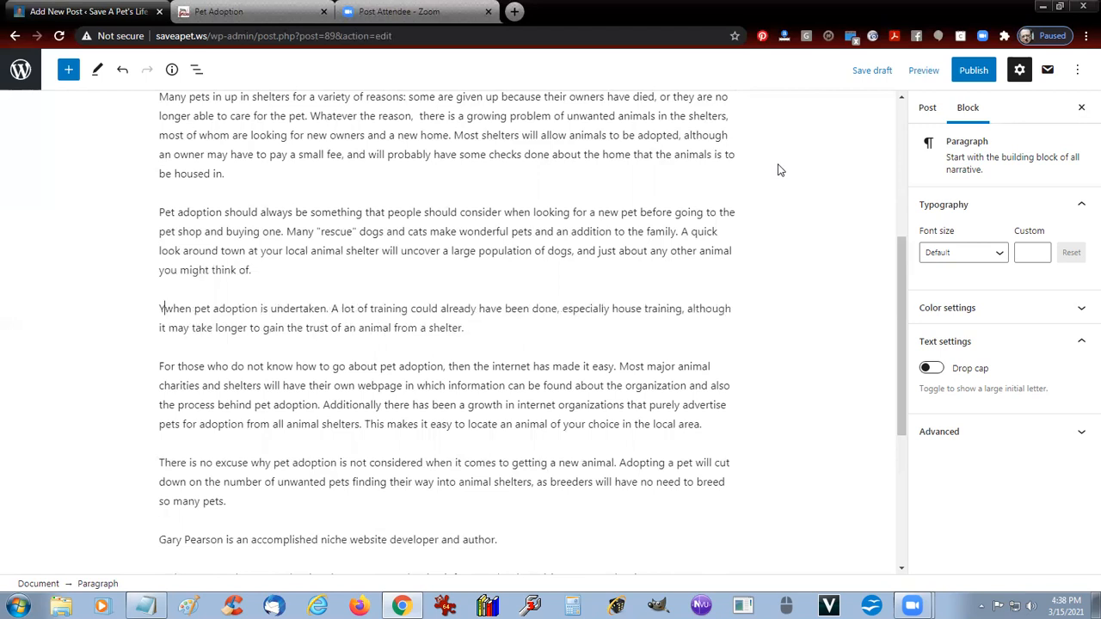
type("o save ")
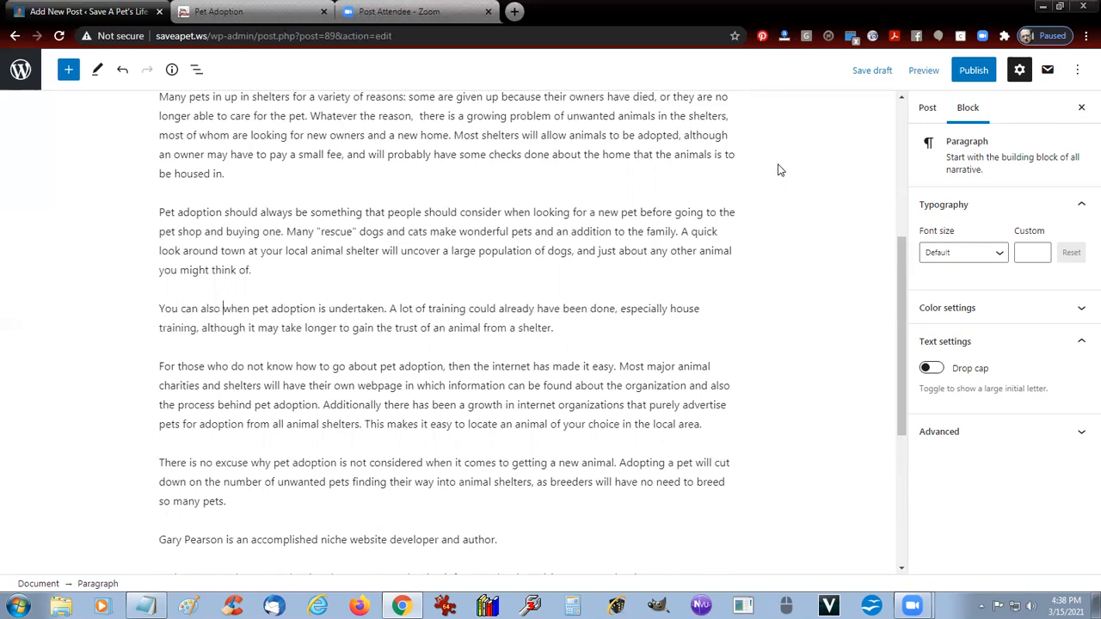
type("a lot of ")
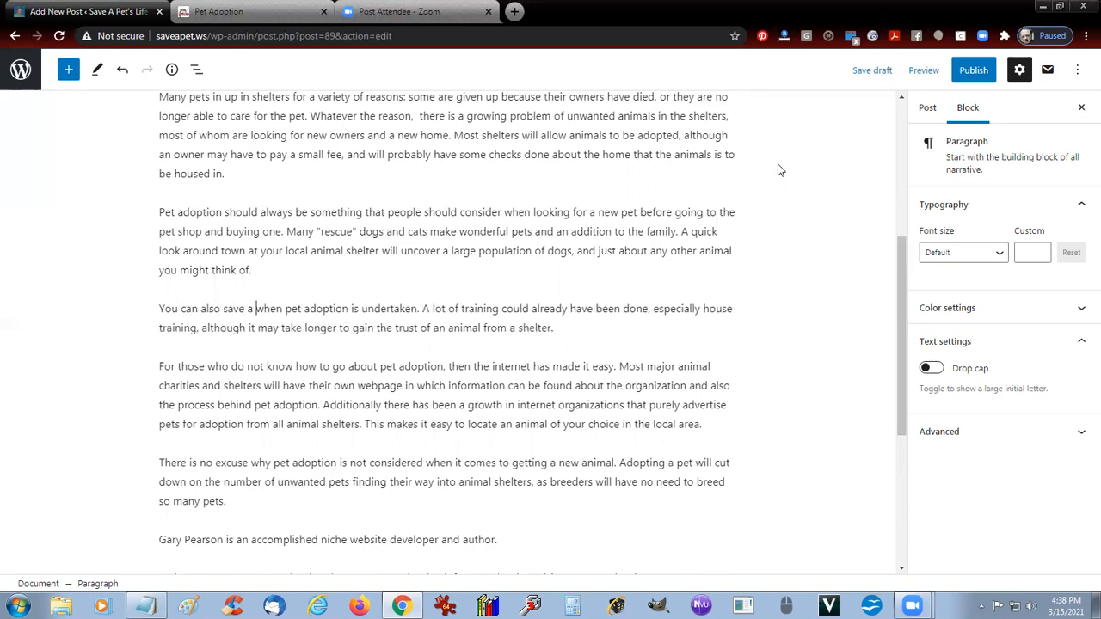
type("time ")
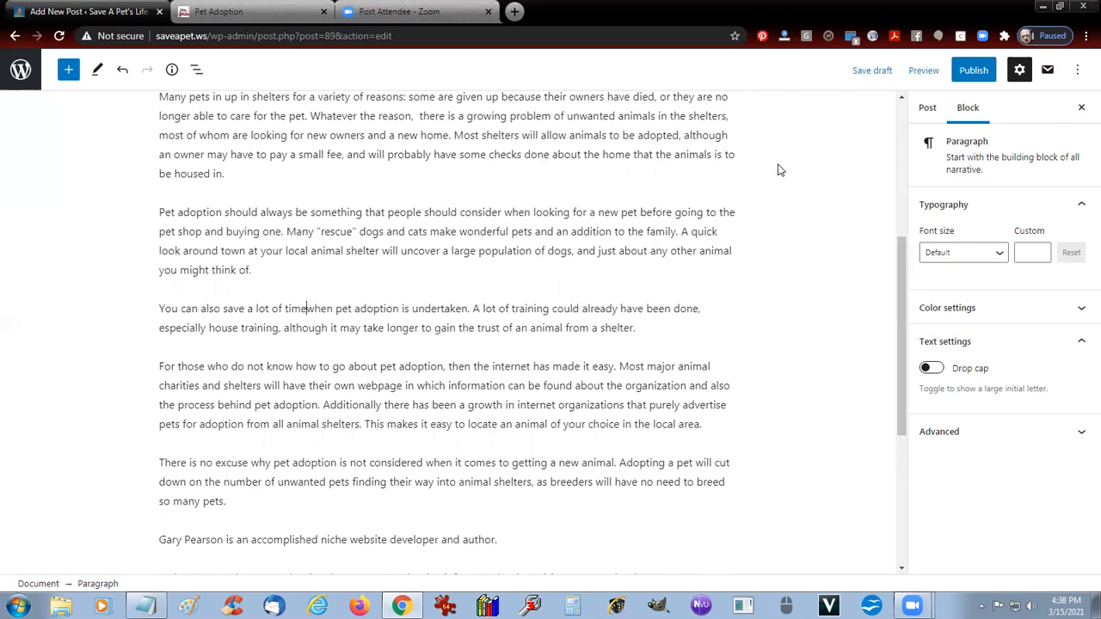
Continue the fifth paragraph's opening sentence with "getting a rescue pet accustomed to its new home.".
type("getting ")
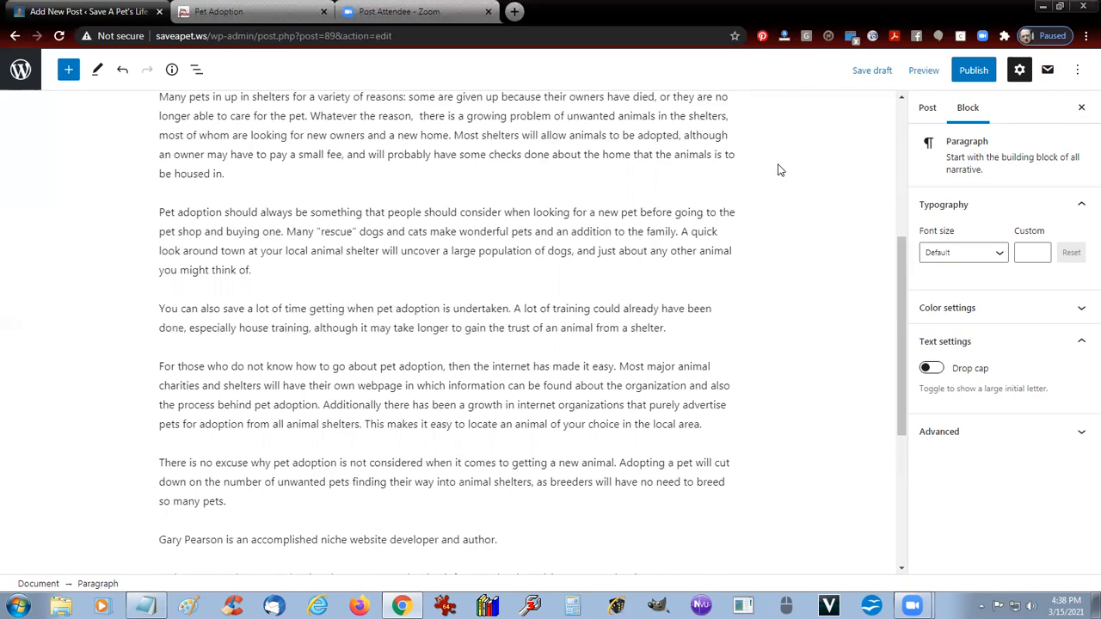
type("a ")
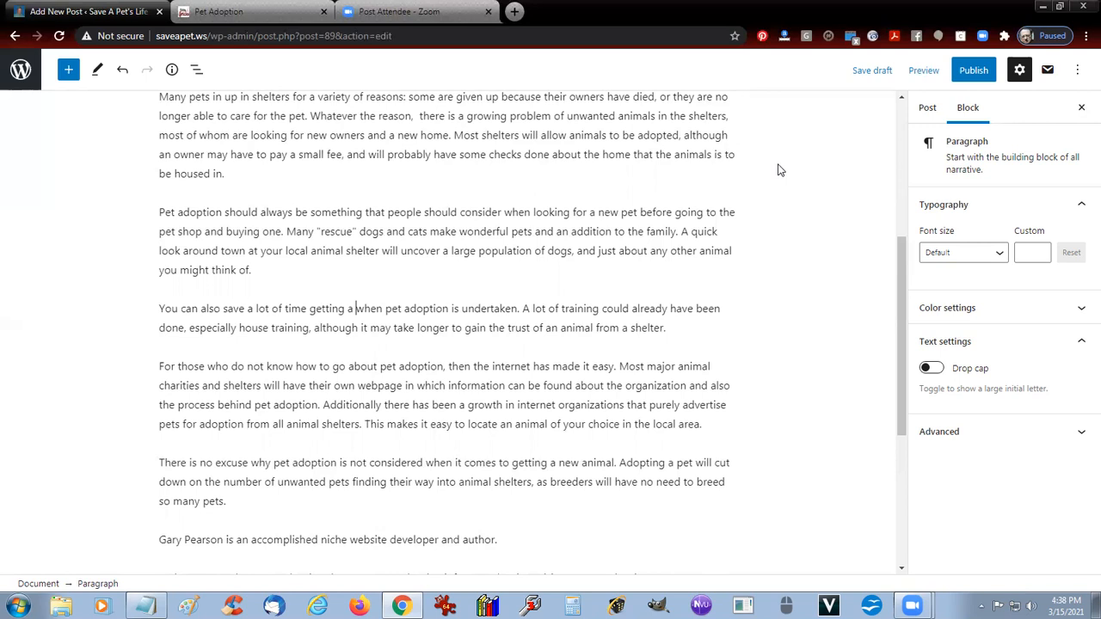
type("rescu")
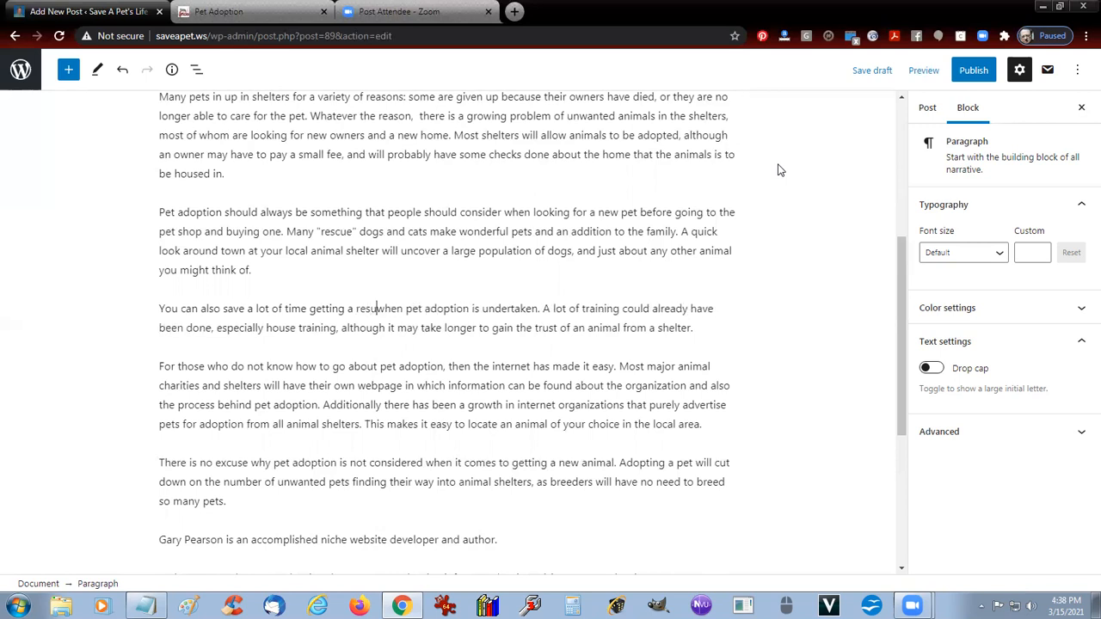
type("e pet ")
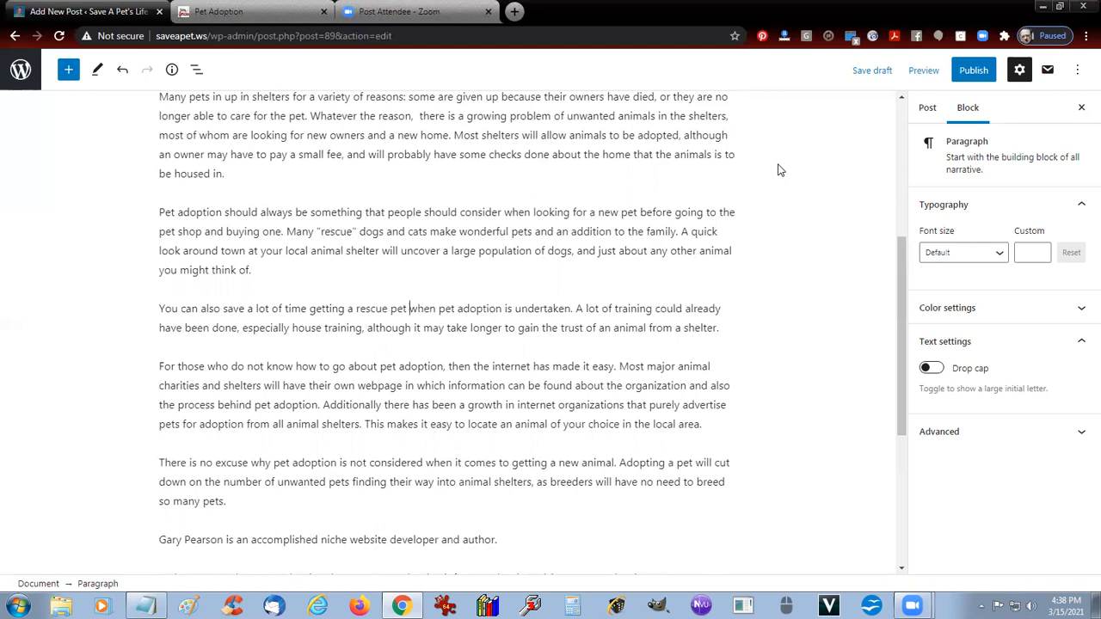
type("adcustome")
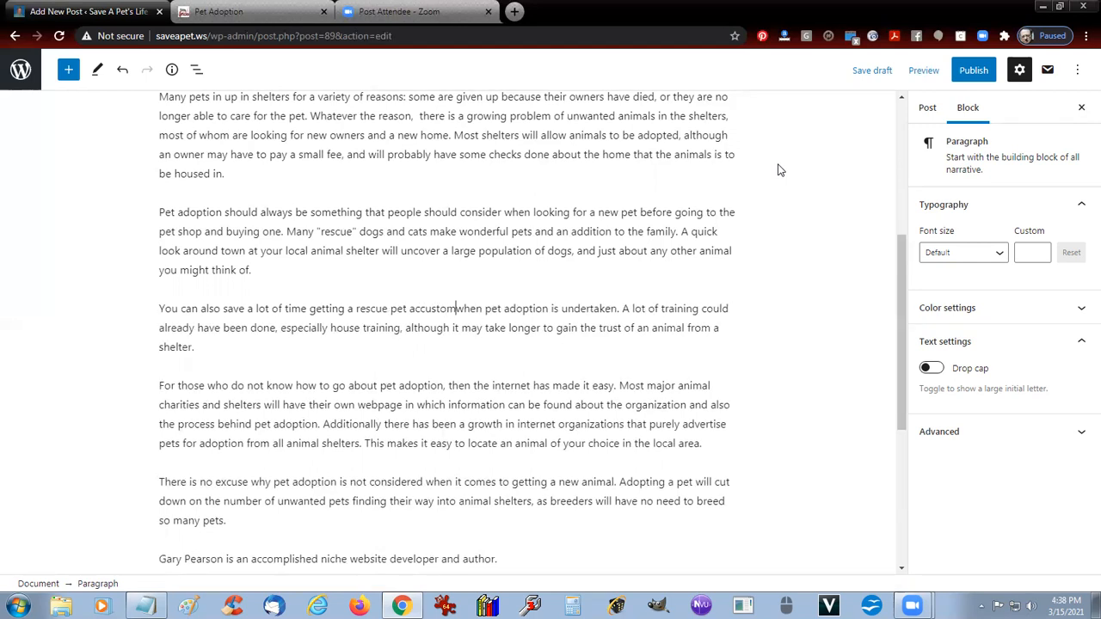
type("d to ")
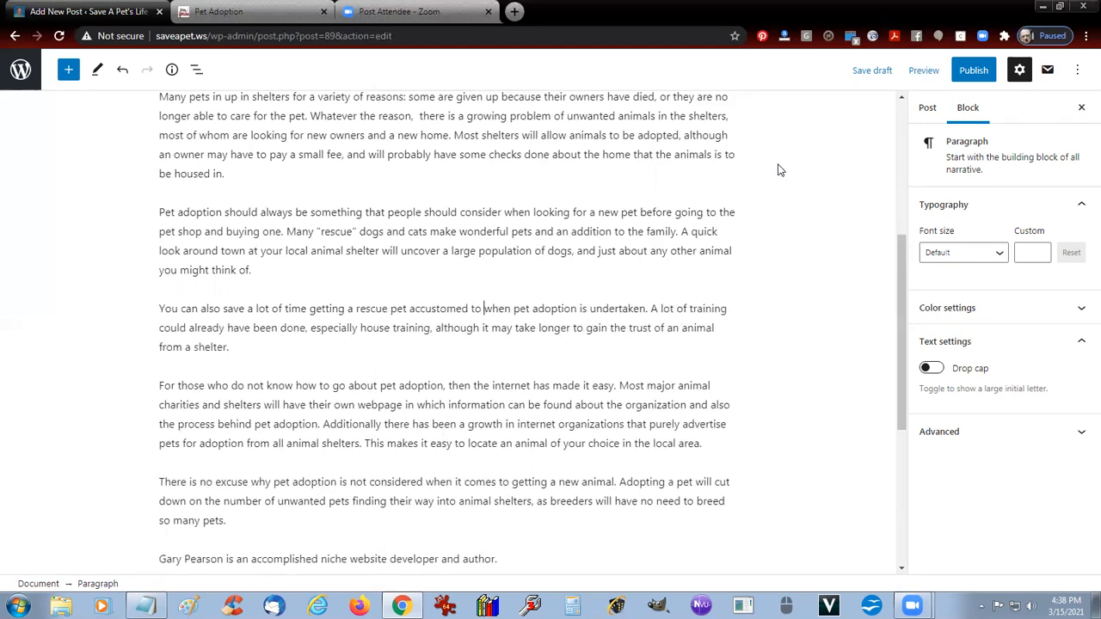
type("its new hom")
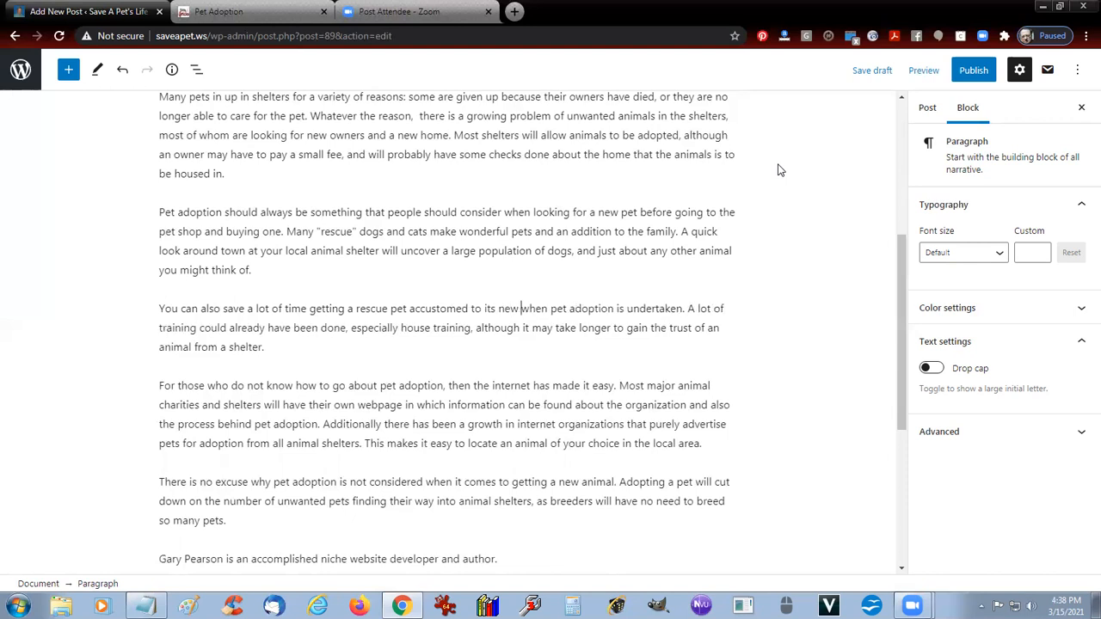
type("e")
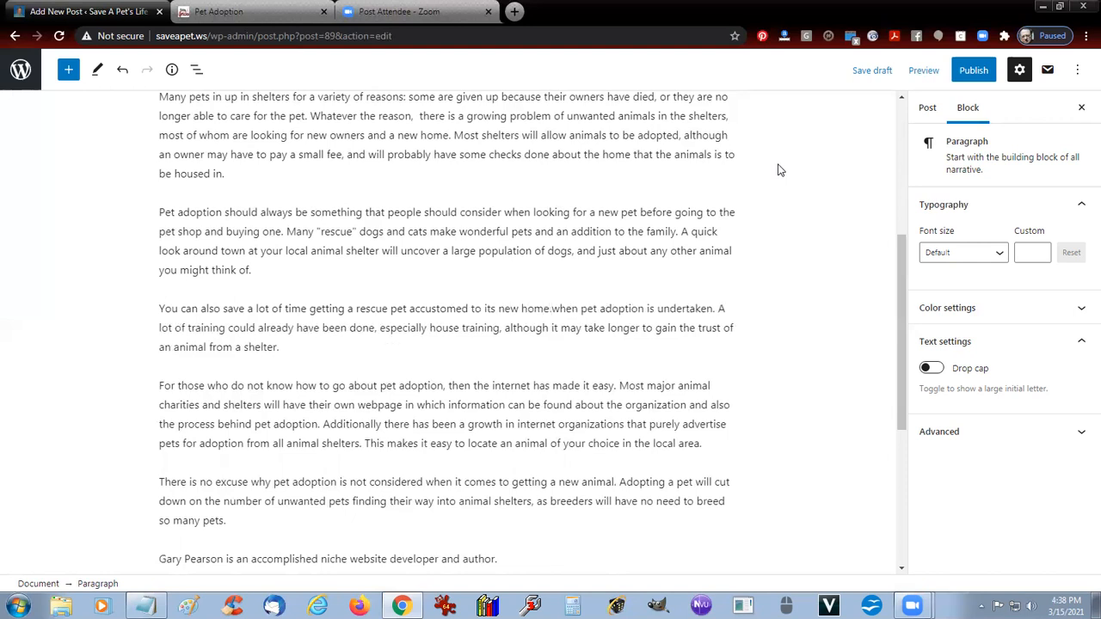
Delete the leftover words "when pet adoption is undertaken." after "its new home." in the fifth paragraph.
key("ctrl+Delete")
key("ctrl+Delete")
key("ctrl+Delete")
key("ctrl+Delete")
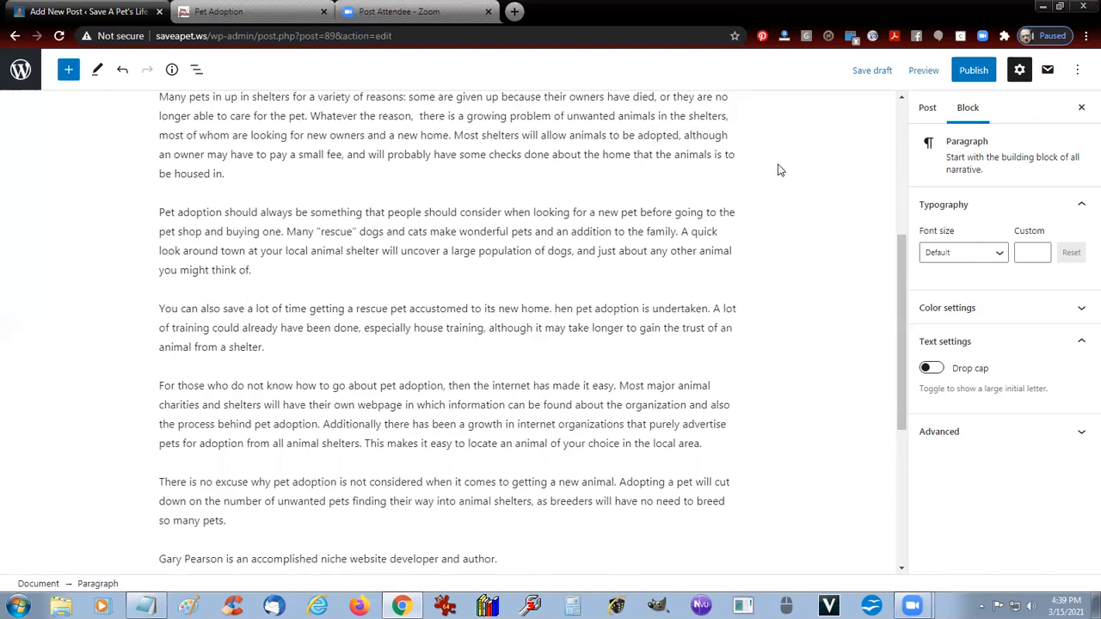
key("Delete")
key("Delete")
key("Delete")
key("Delete")
key("Delete")
key("Delete")
key("Delete")
key("Delete")
key("Delete")
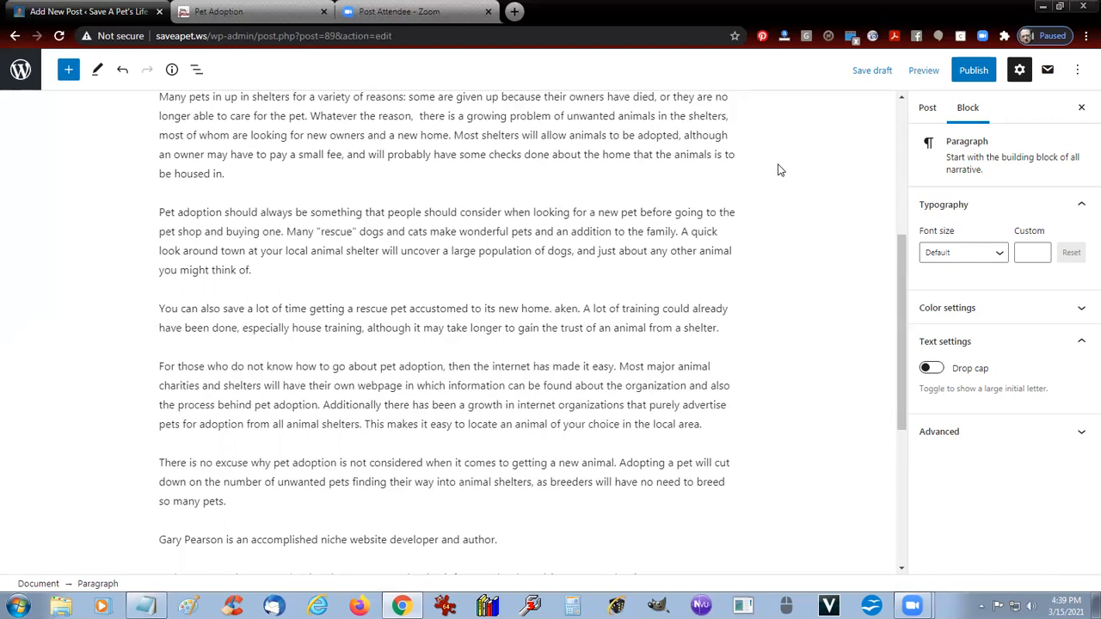
key("Delete")
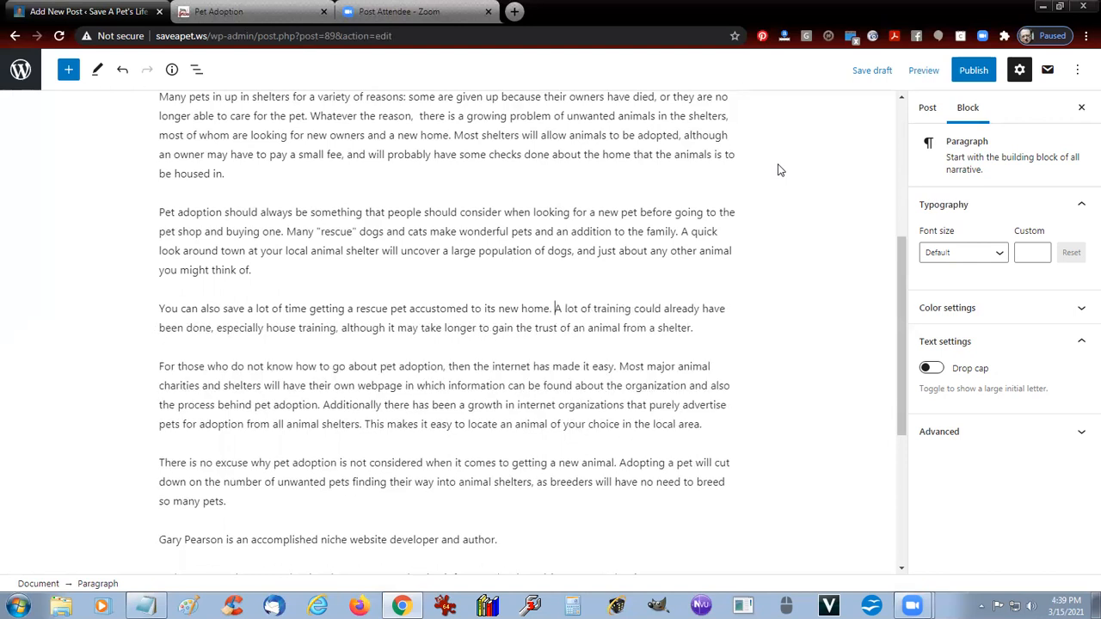
Replace "could" with "may have" after "A lot of training" in the fifth paragraph.
key("ctrl+Right")
key("ctrl+Right")
key("ctrl+Right")
key("ctrl+shift+Right")
key("BackSpace")
type("may have")
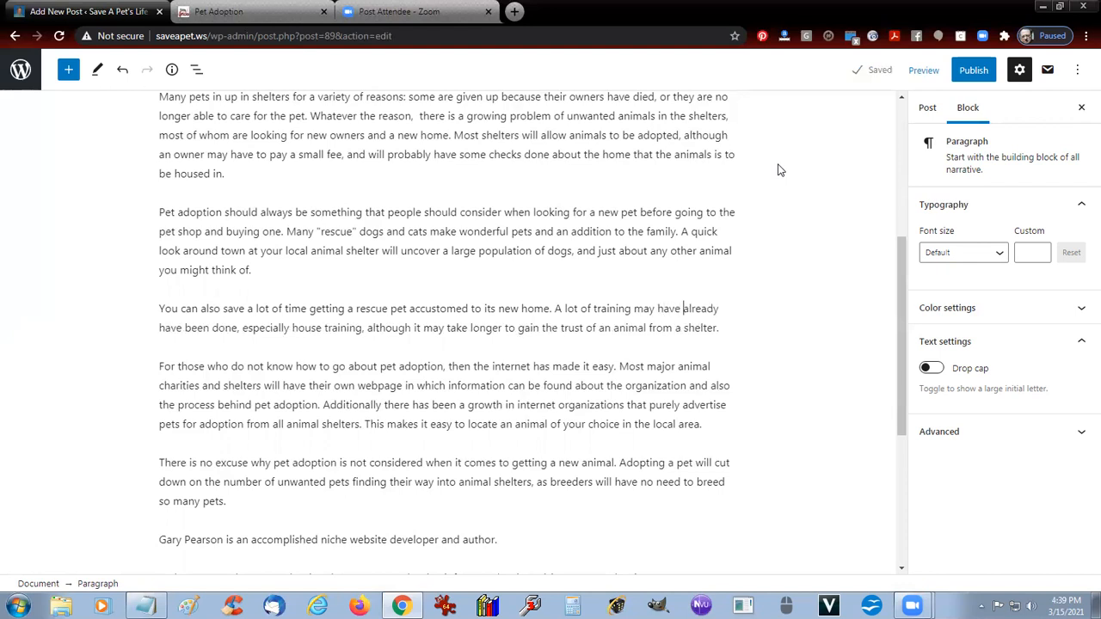
Replace "have been done" after "already" in the fifth paragraph with "taken place with the adopted animal,".
key("ctrl+shift+Right")
key("ctrl+shift+Right")
key("ctrl+shift+Right")
type("t")
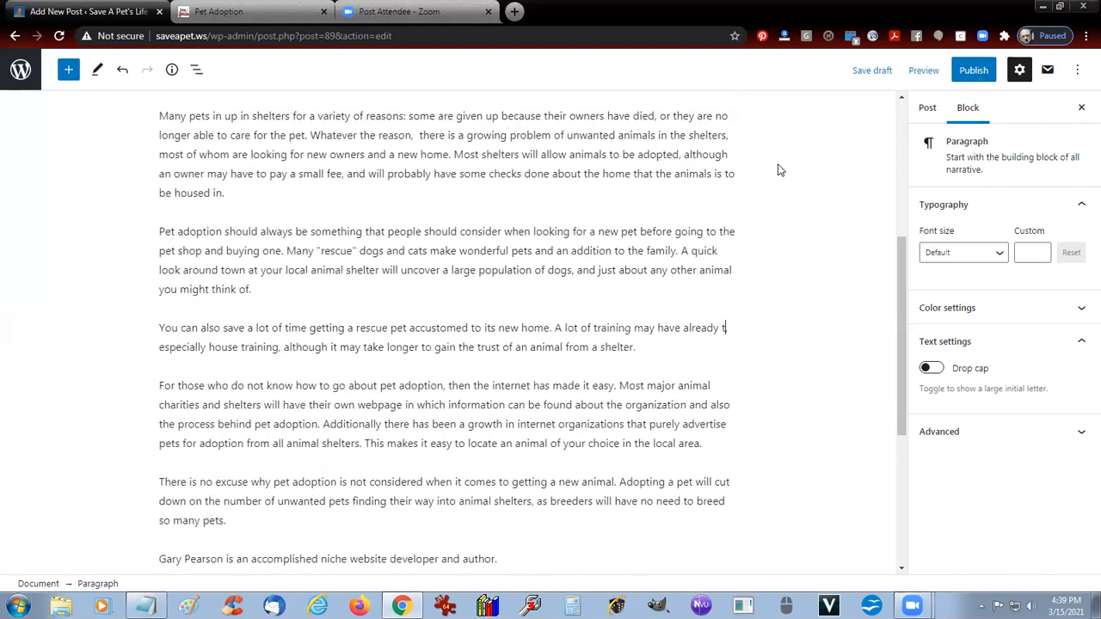
type("aken place")
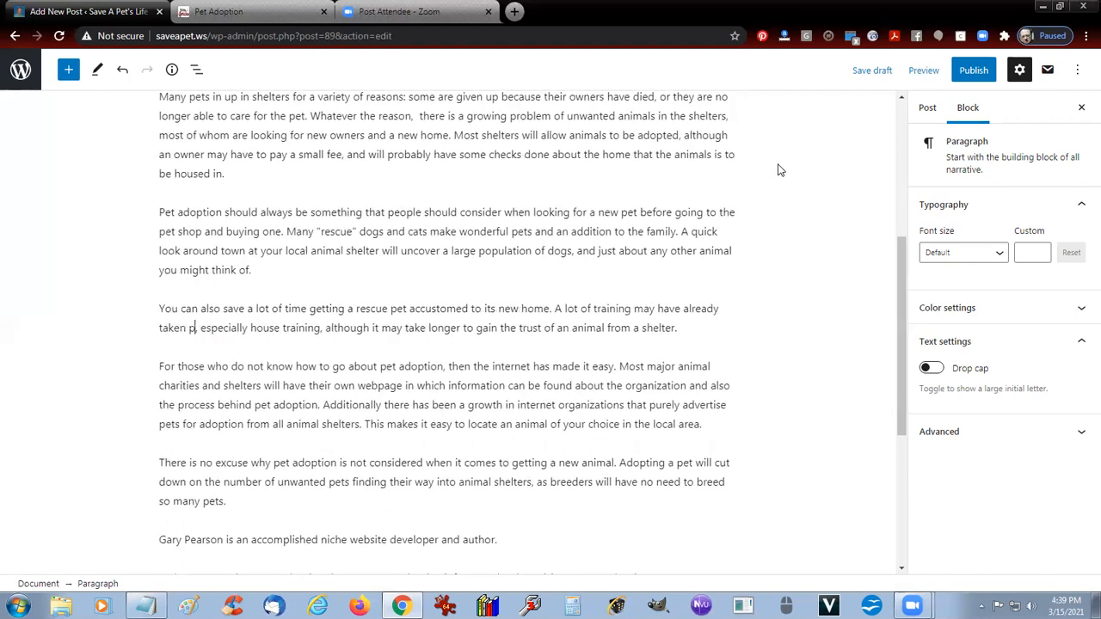
type(" with the")
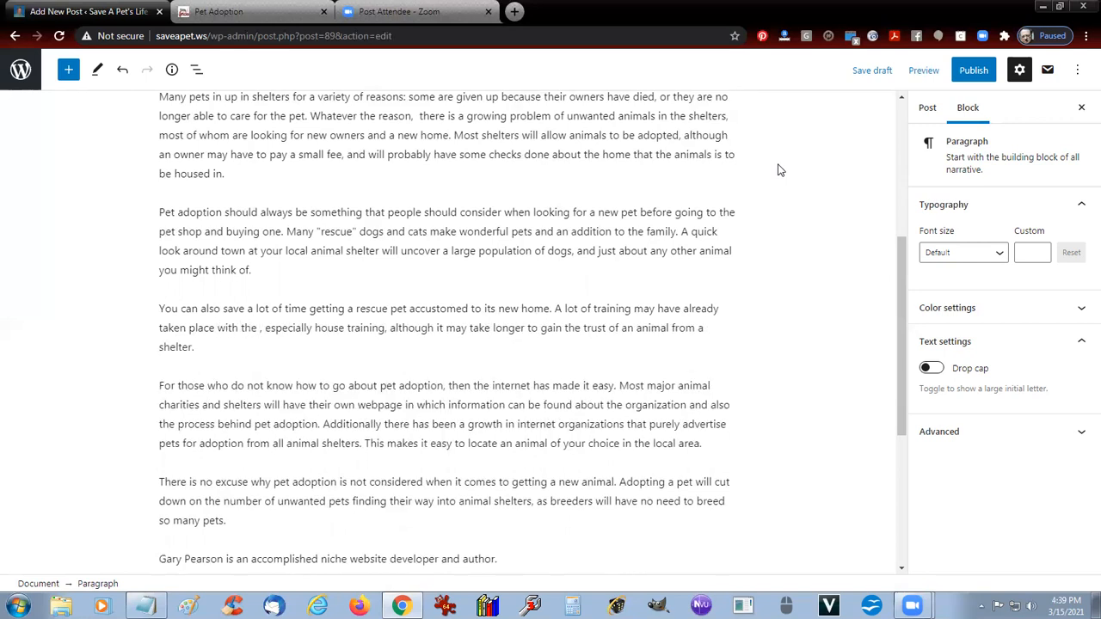
type(" adopted anim")
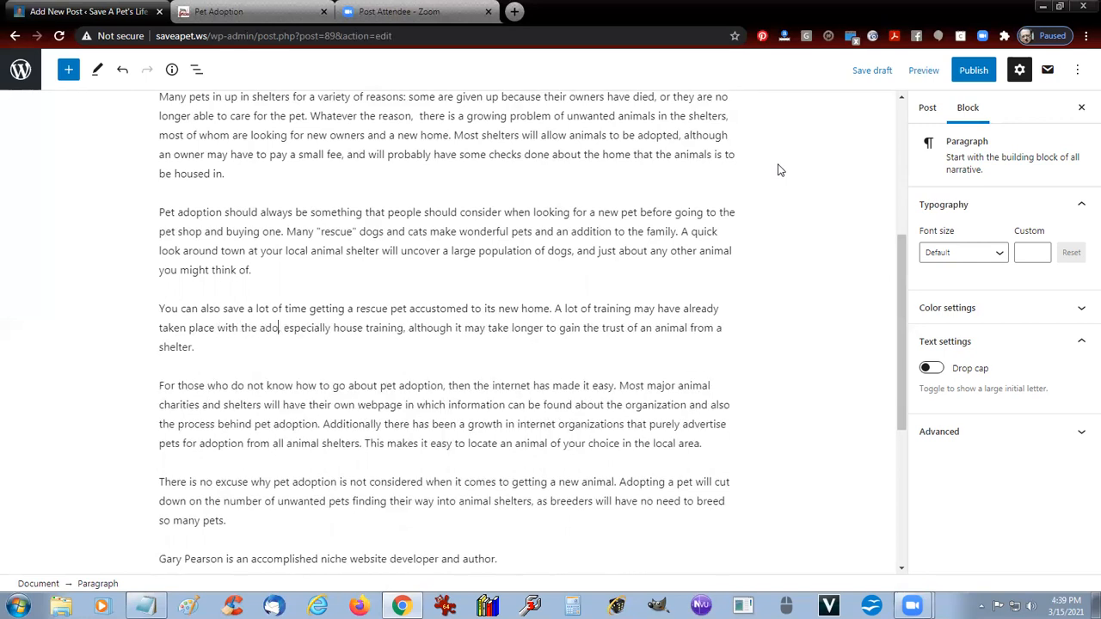
type("al, ")
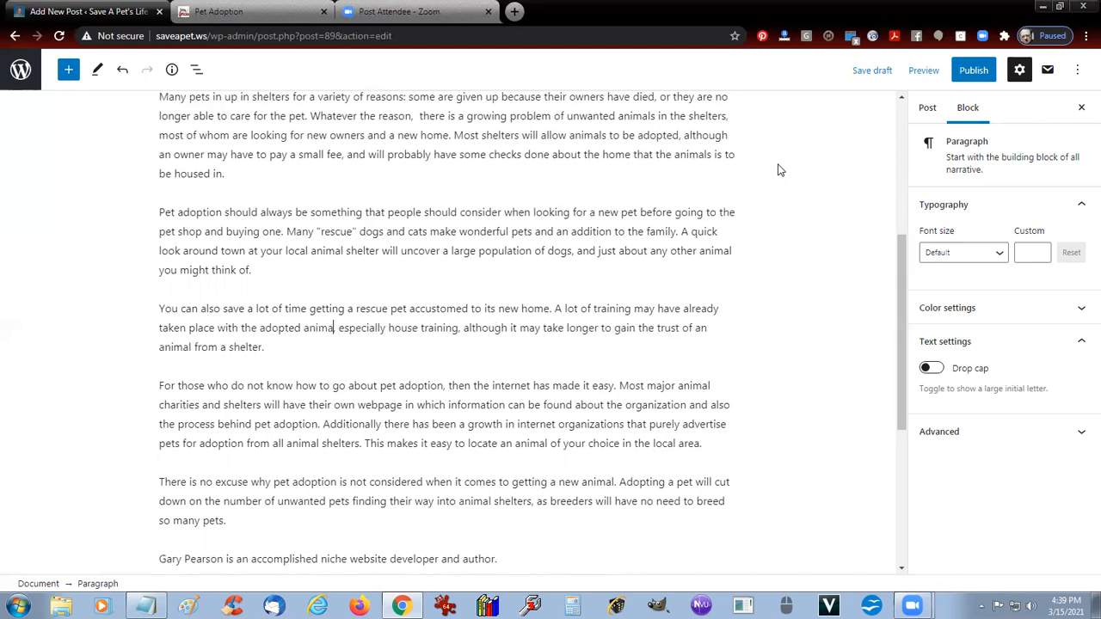
Add "as the previous owner may have house broken the" after "adopted animal," in the fifth paragraph.
type("as the previ")
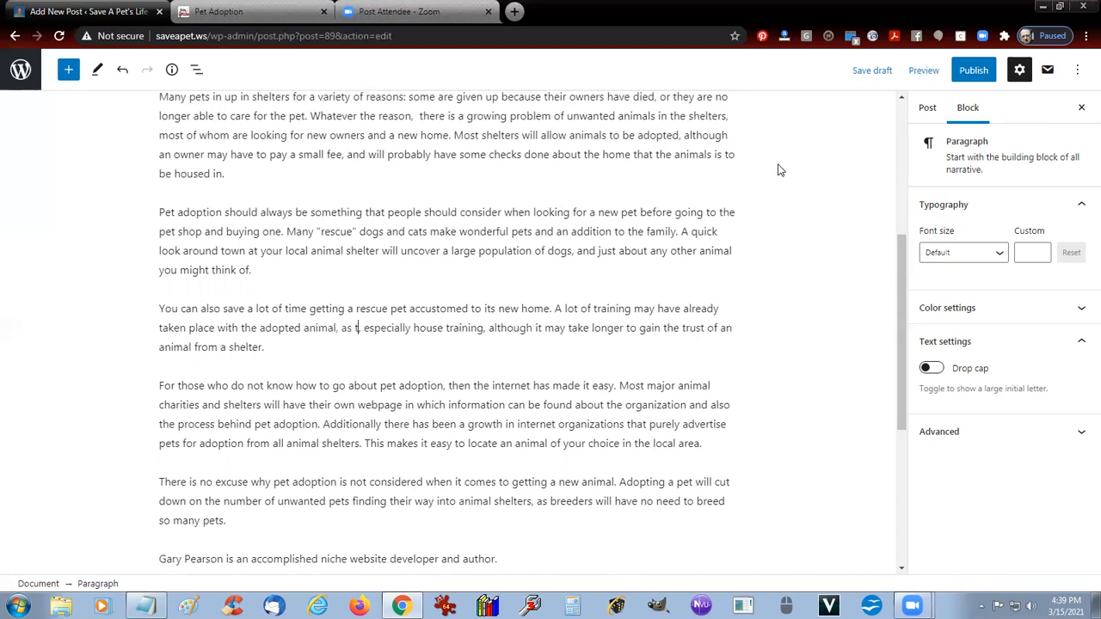
type("ous owner m")
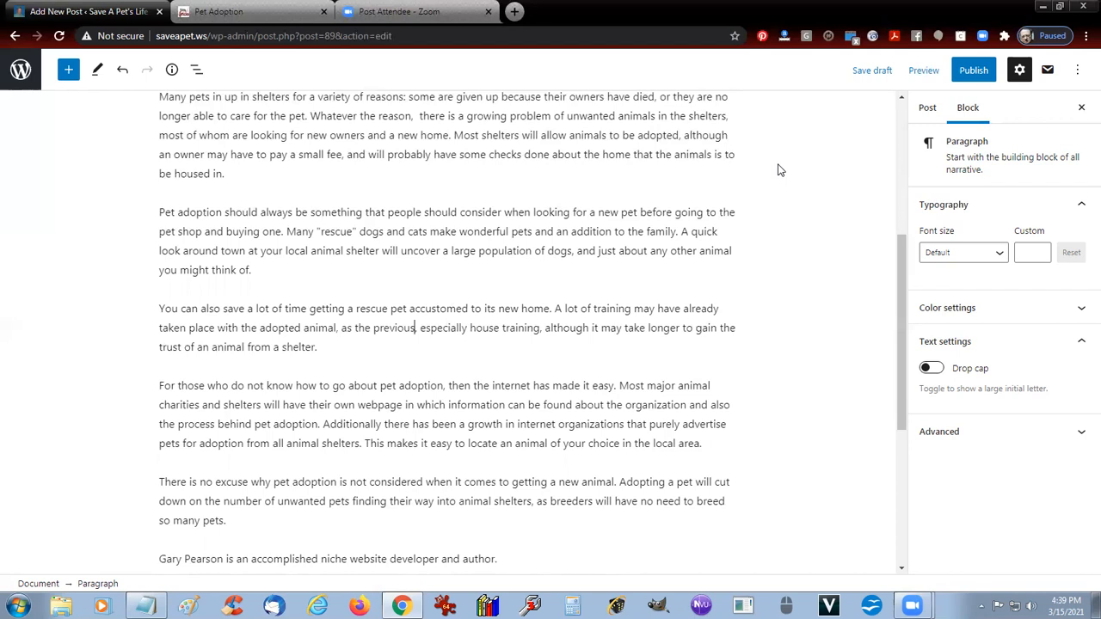
type("ay have ,")
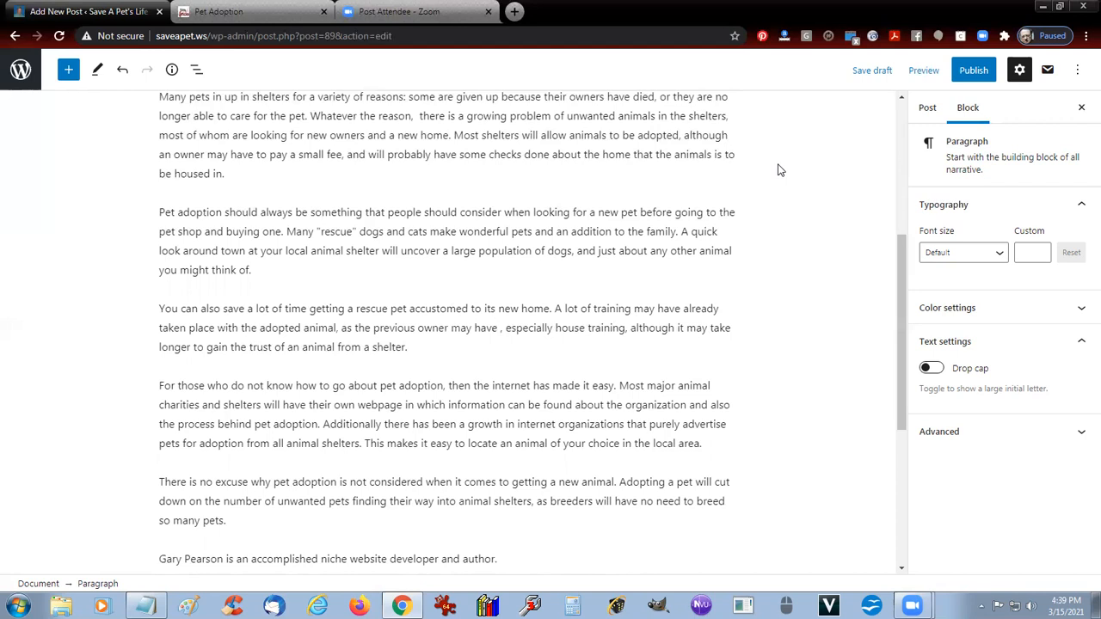
type("house b")
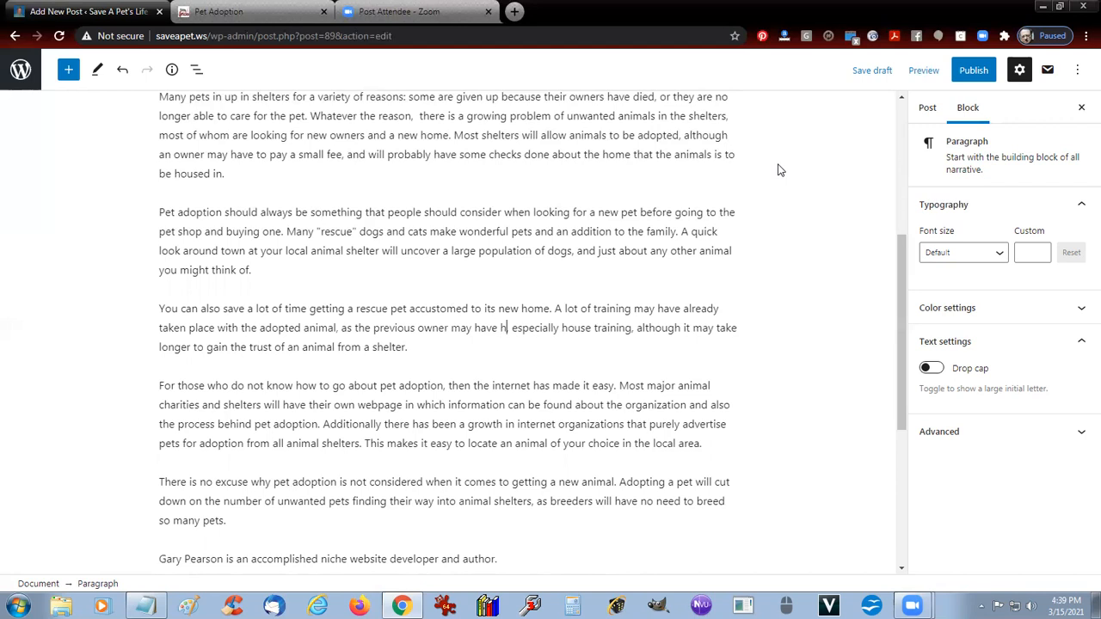
type("roken the")
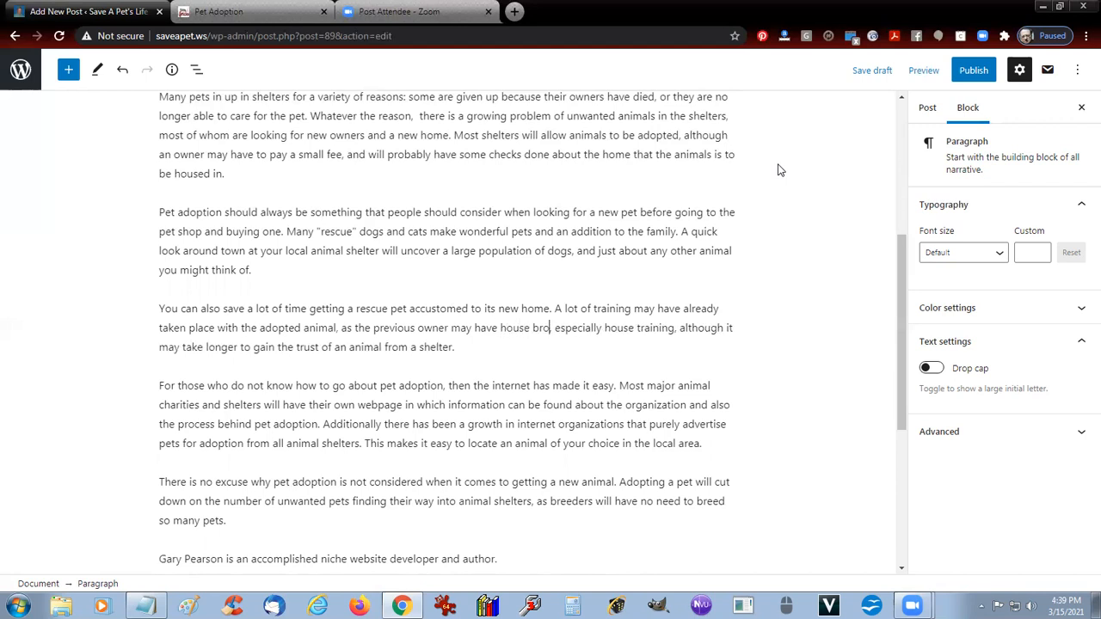
Complete the added clause after "previous owner may have" so it reads "house broken them, and trained them in obedience".
type("m, ")
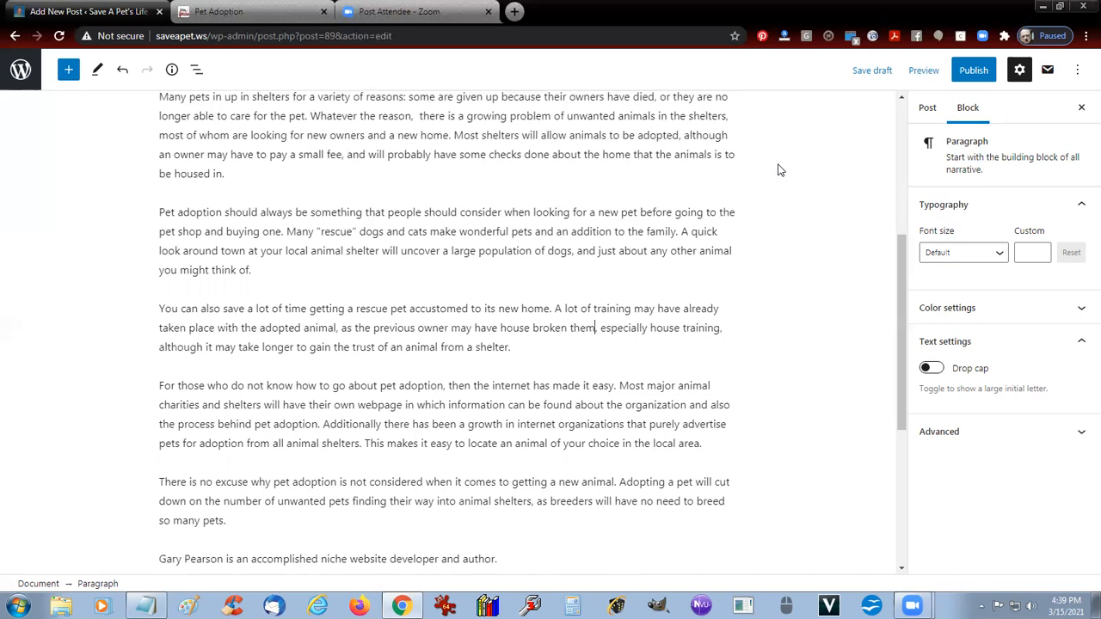
type("and ")
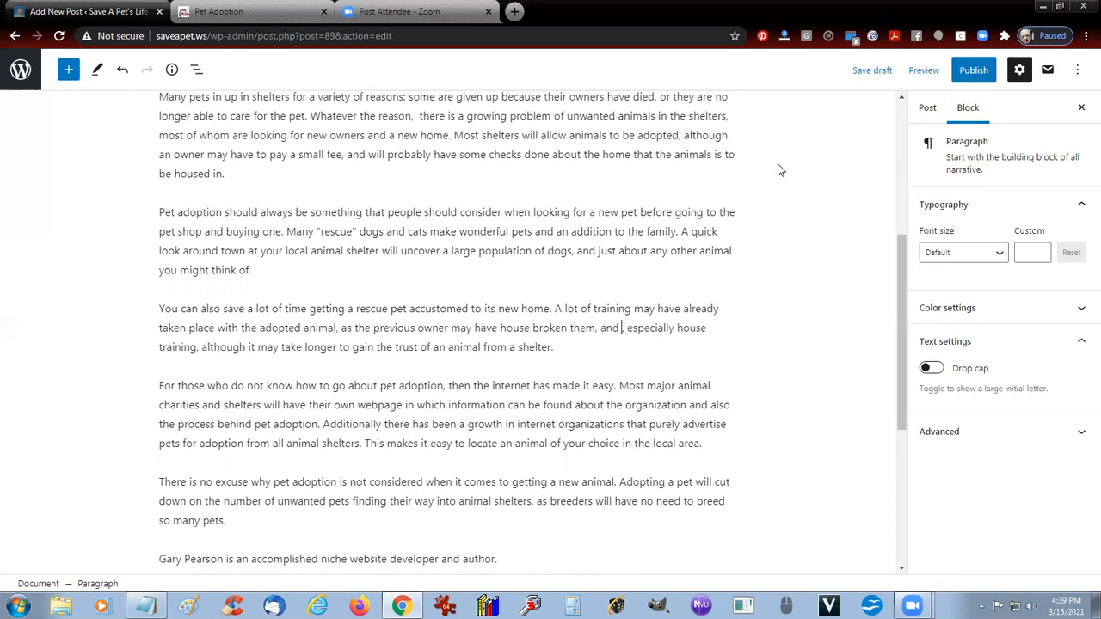
type("trained th")
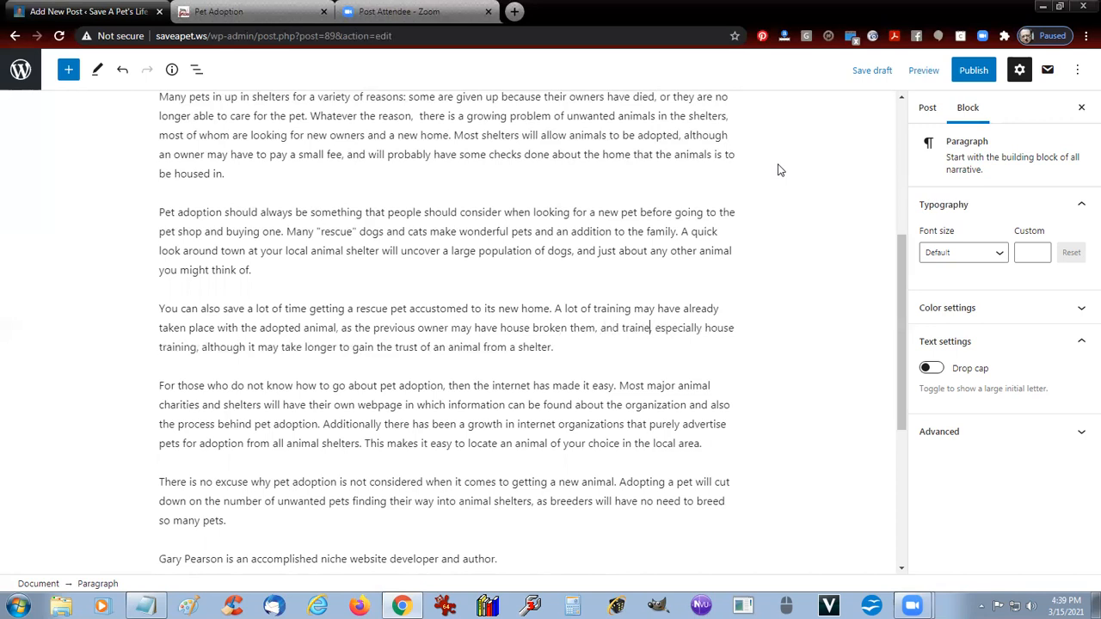
type("em in ")
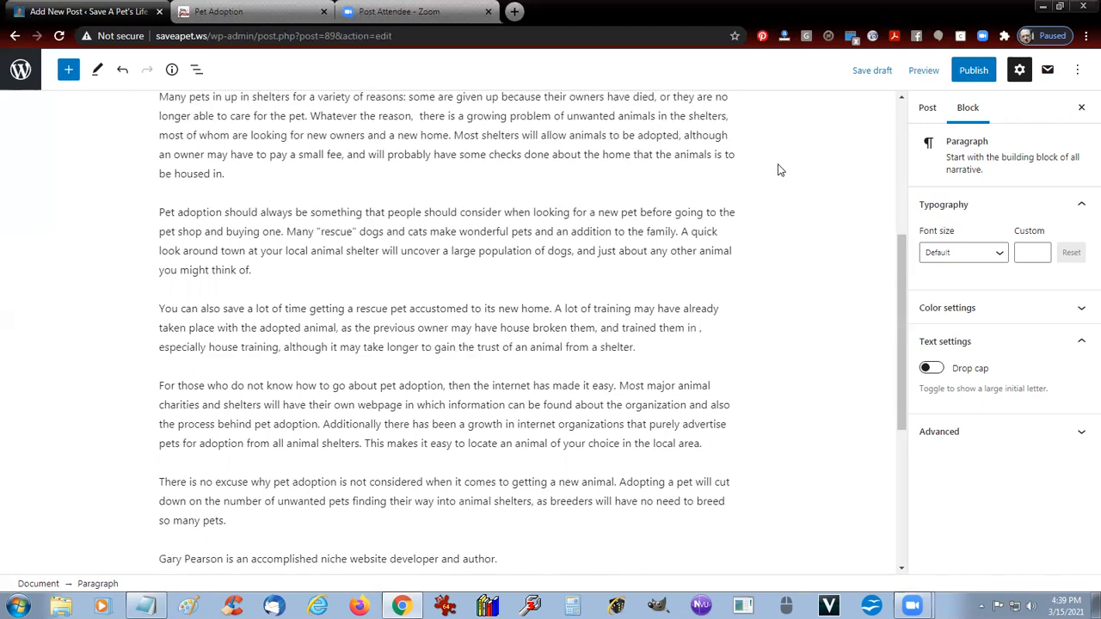
type("obedience")
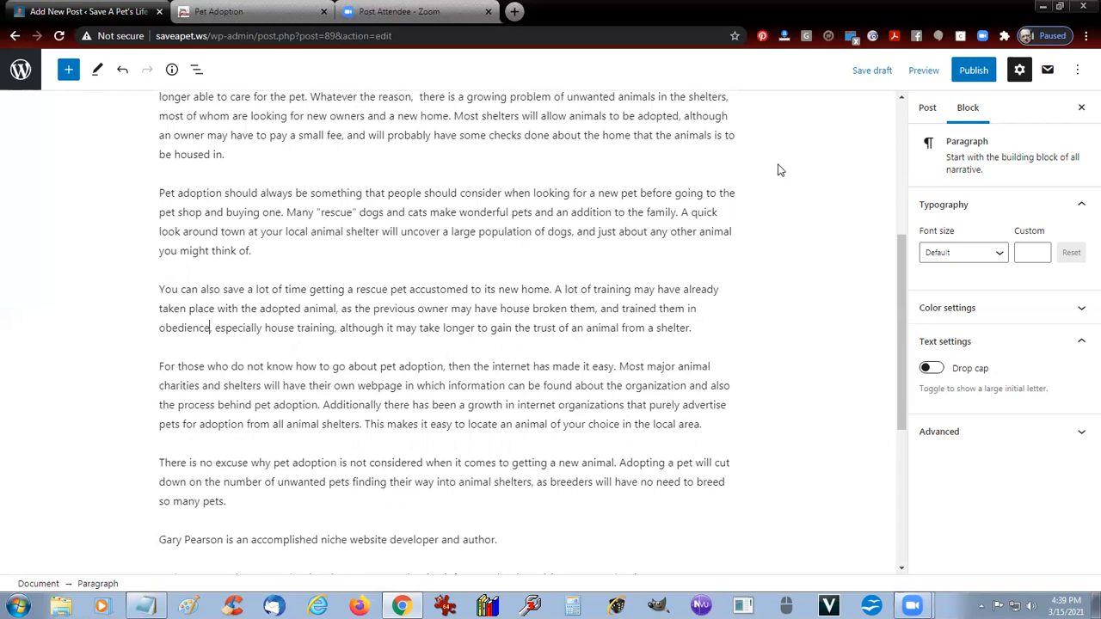
End the sentence after "obedience", start the following one with "However," and delete "especially house training, although" before "it may take longer".
type(",")
type(" However,")
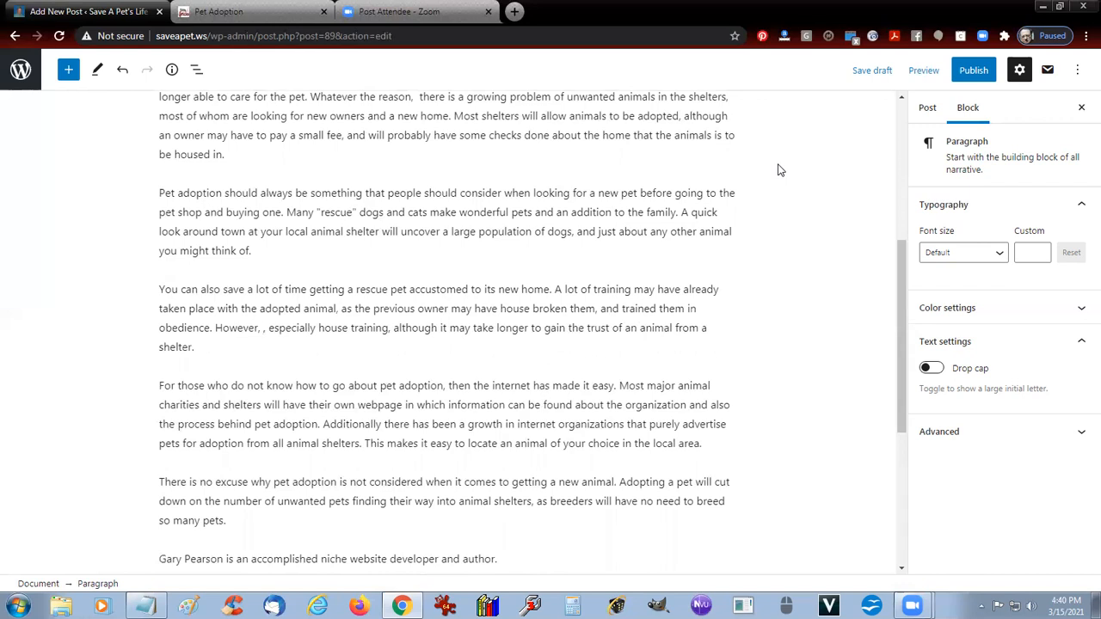
key("ctrl+shift+Right")
key("ctrl+shift+Right")
key("ctrl+shift+Right")
key("ctrl+shift+Right")
key("ctrl+shift+Right")
key("Delete")
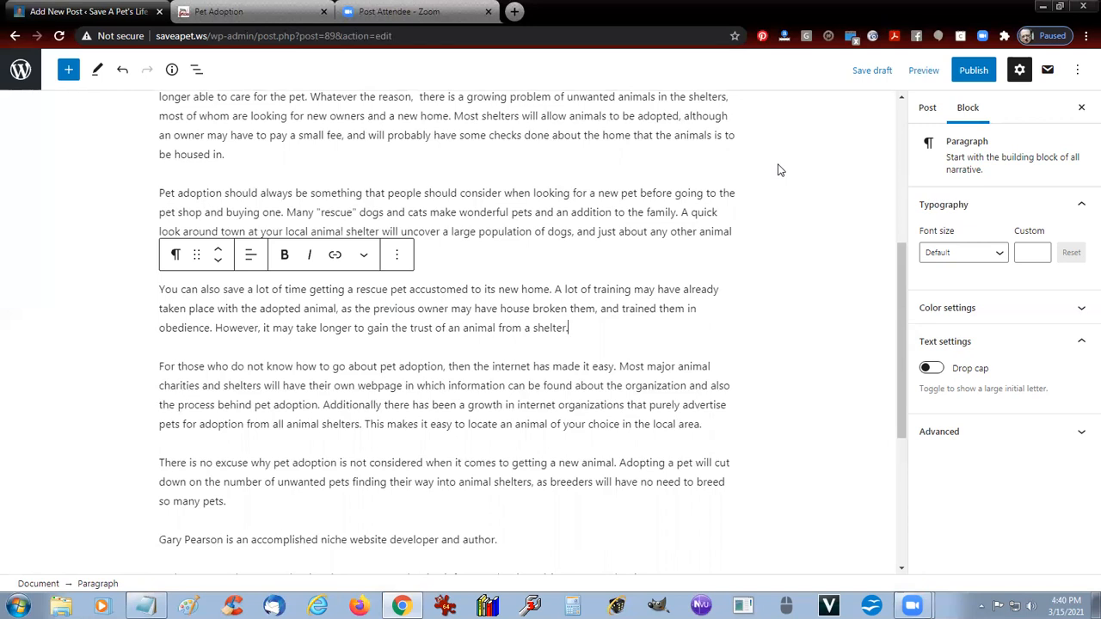
Extend the paragraph's last sentence after "an animal from a shelter" with "to its new surrounds when you take it home.".
key("BackSpace")
type("to its new surround")
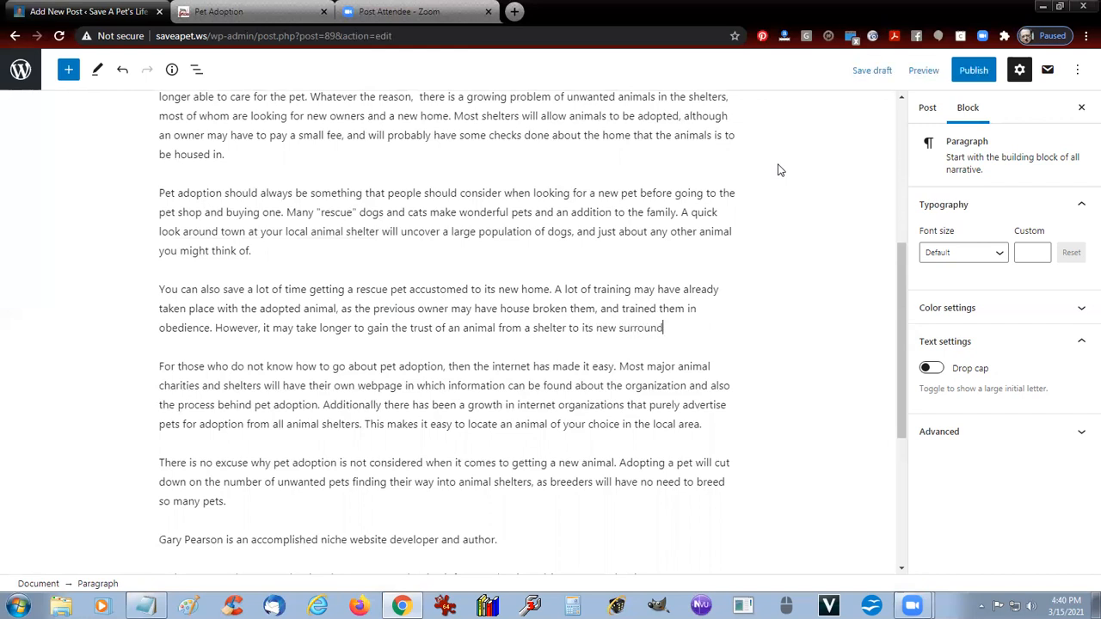
type("s when you tak")
type("e it home.")
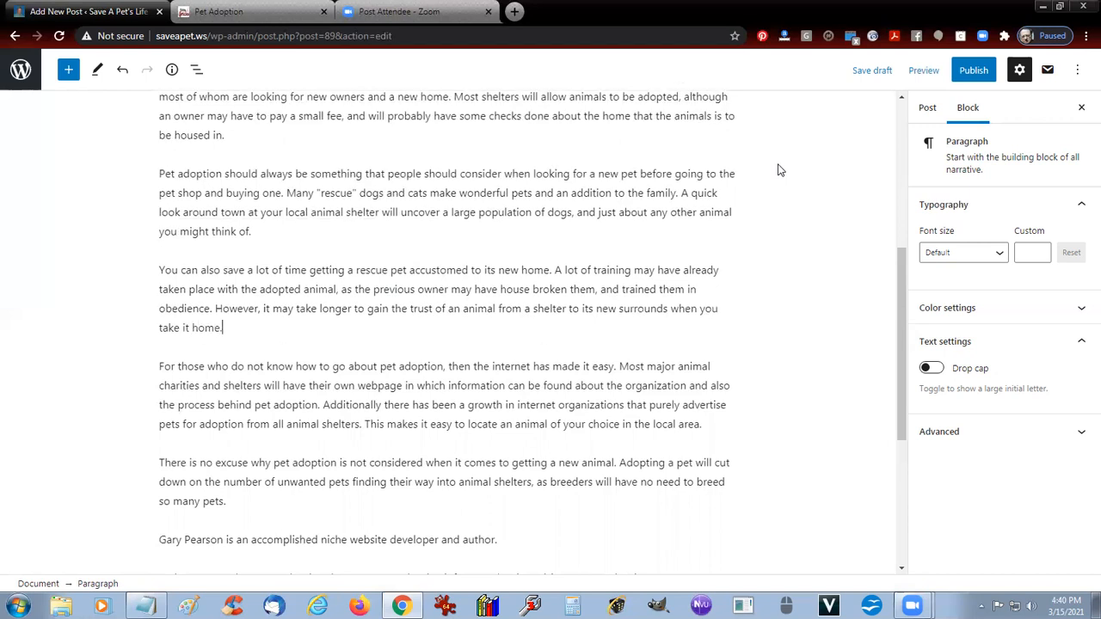
In the paragraph starting "For those who", contract "do not" to "don't" and remove "then" before "the internet".
key("Return")
key("Delete")
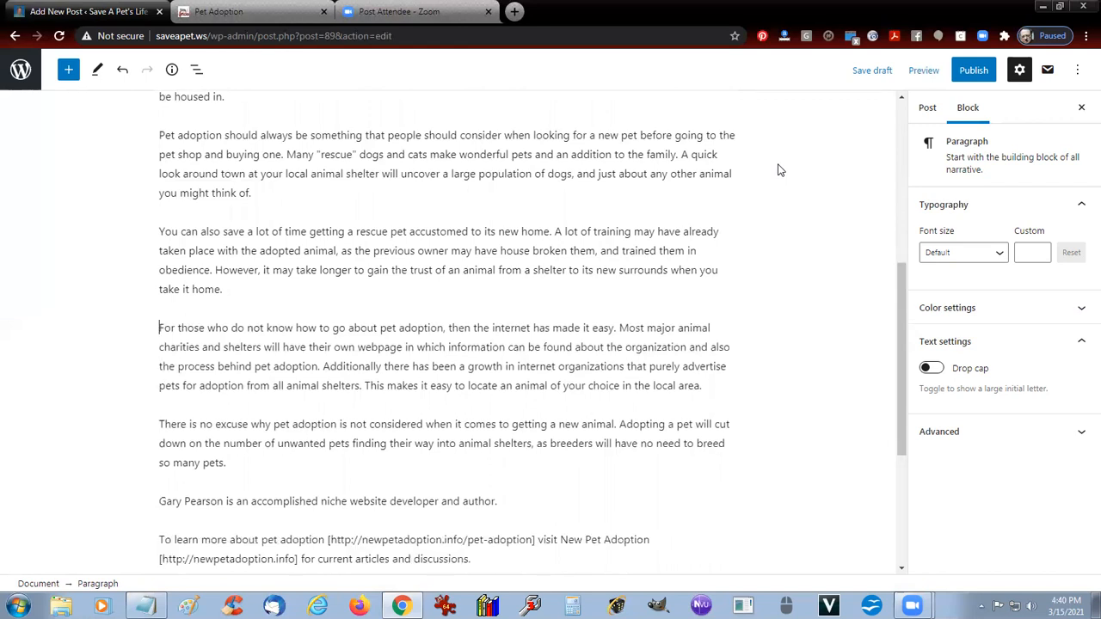
key("ctrl+Right")
key("ctrl+Right")
key("ctrl+Right")
key("Delete")
key("Right")
key("Delete")
type("'")
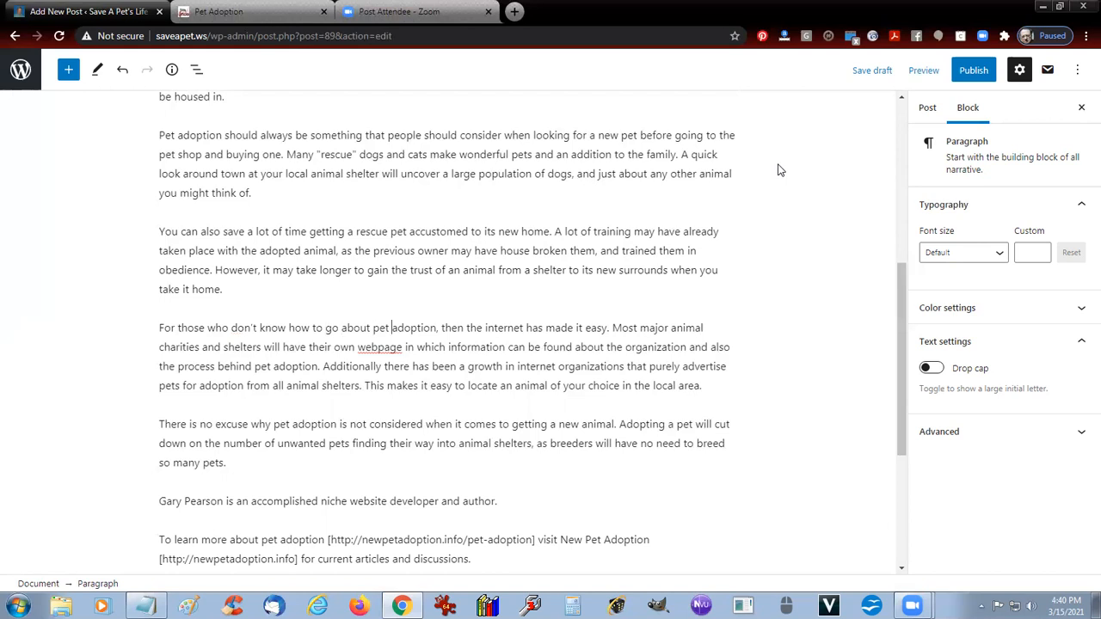
key("ctrl+shift+Right")
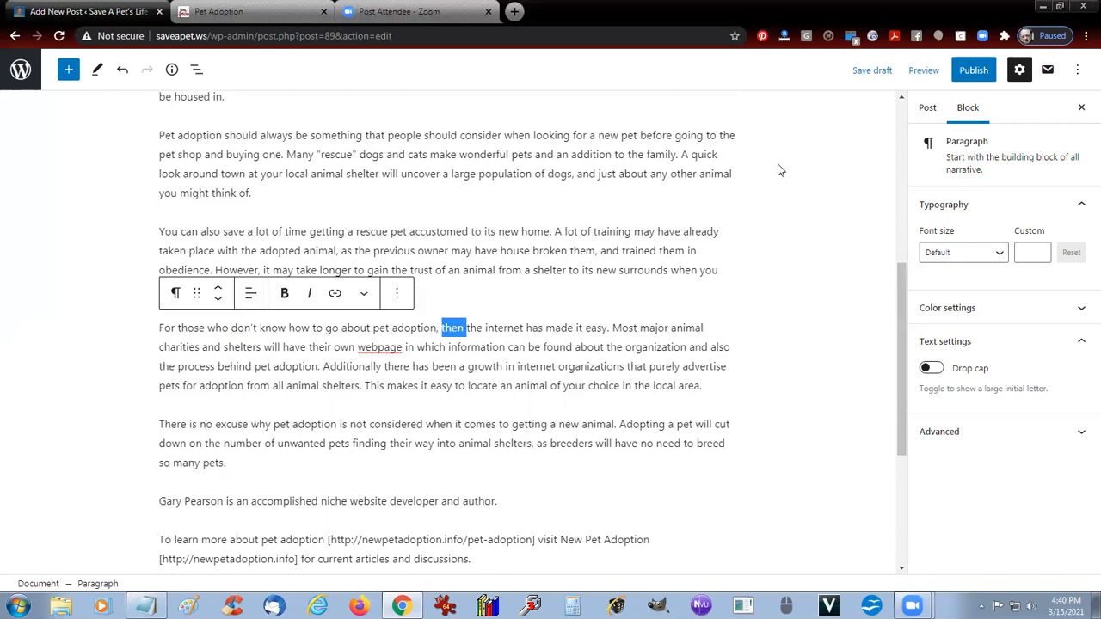
key("Delete")
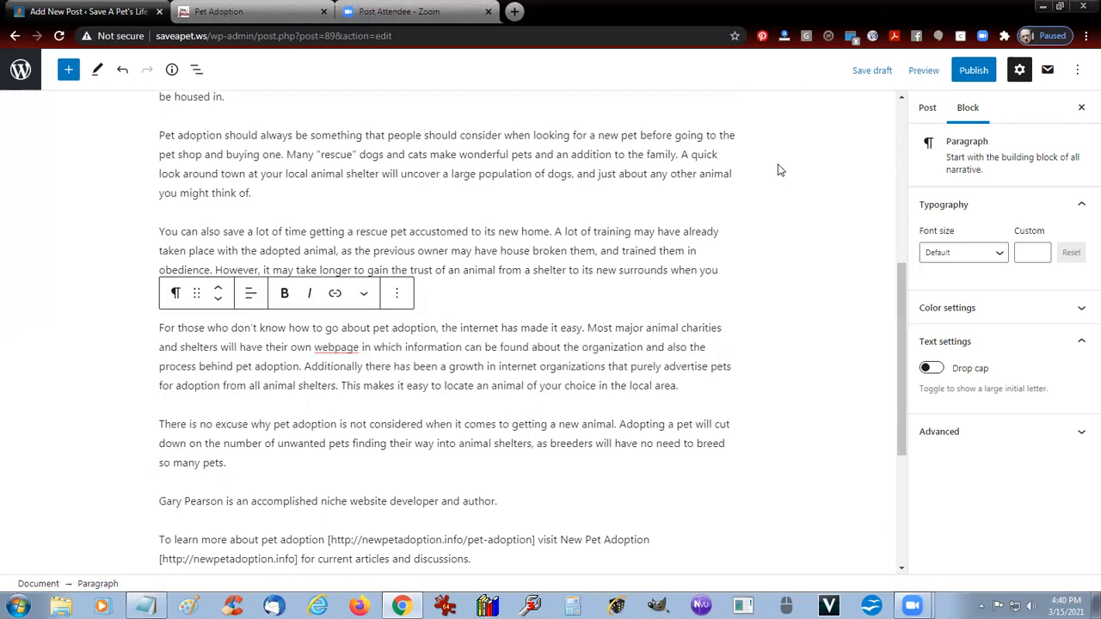
After "the internet has made it easy", add ", and Save A Pet has a program where you can donate".
key("ctrl+Right")
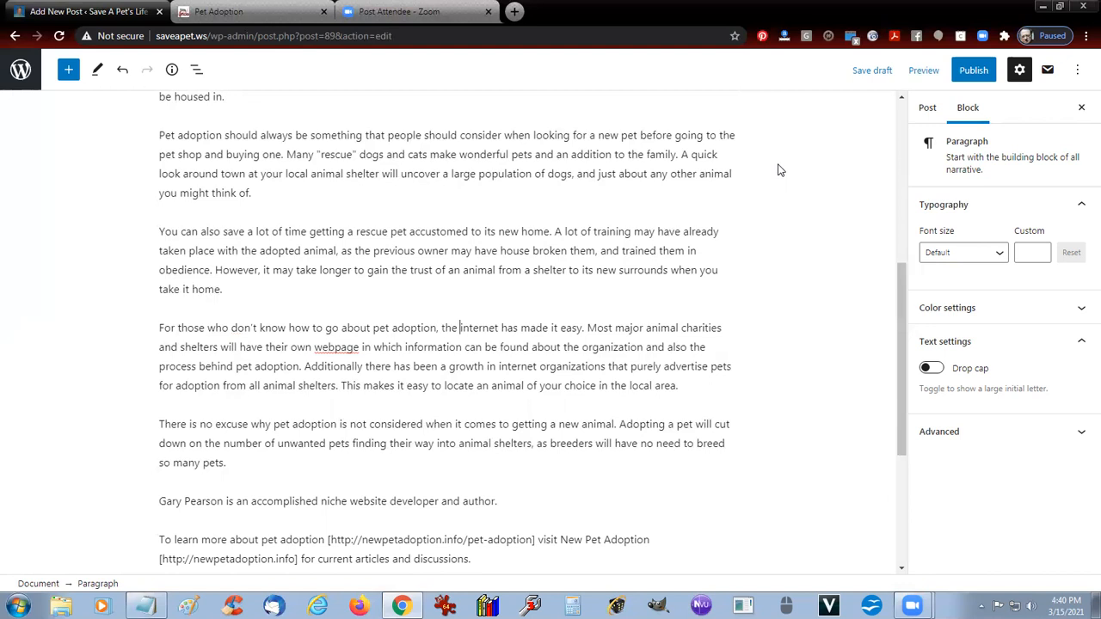
type(", and S")
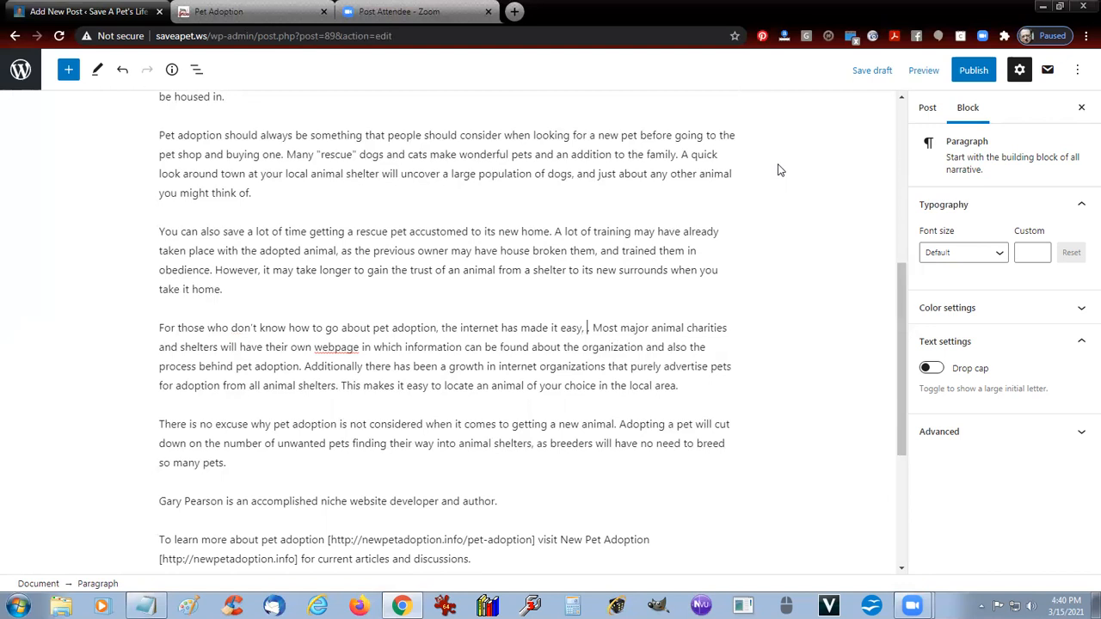
type("ave A Pet ha ")
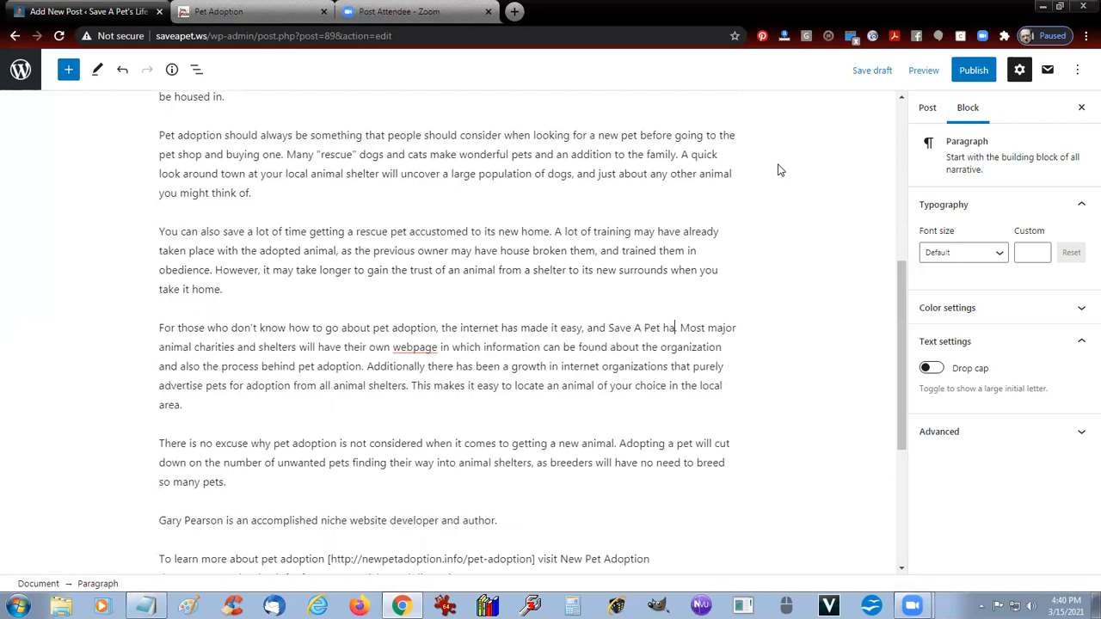
type("s")
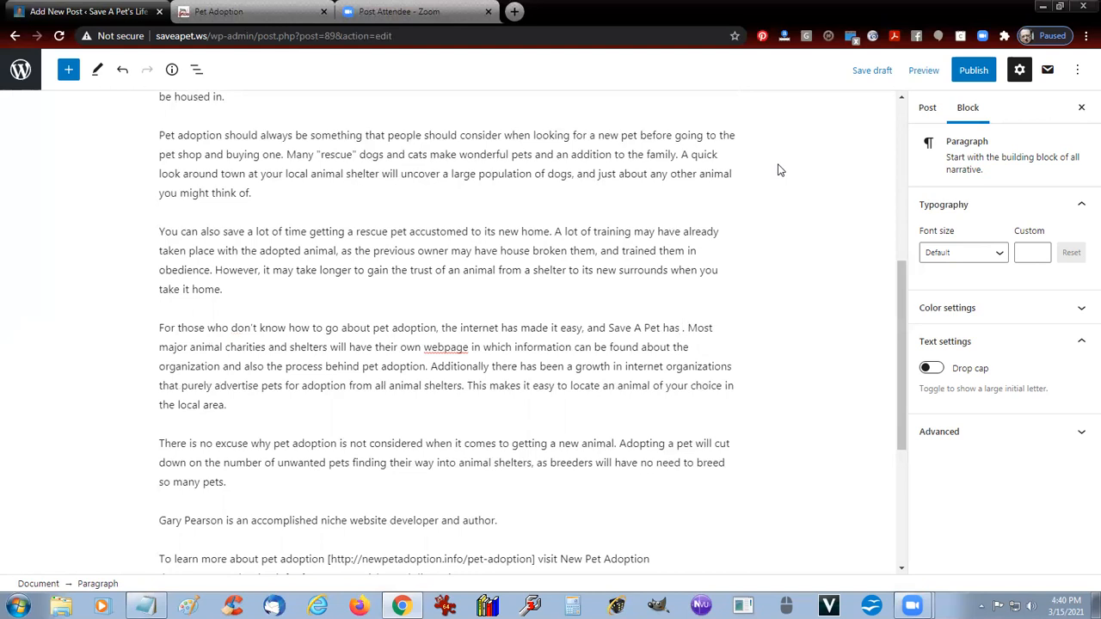
type(" a prob")
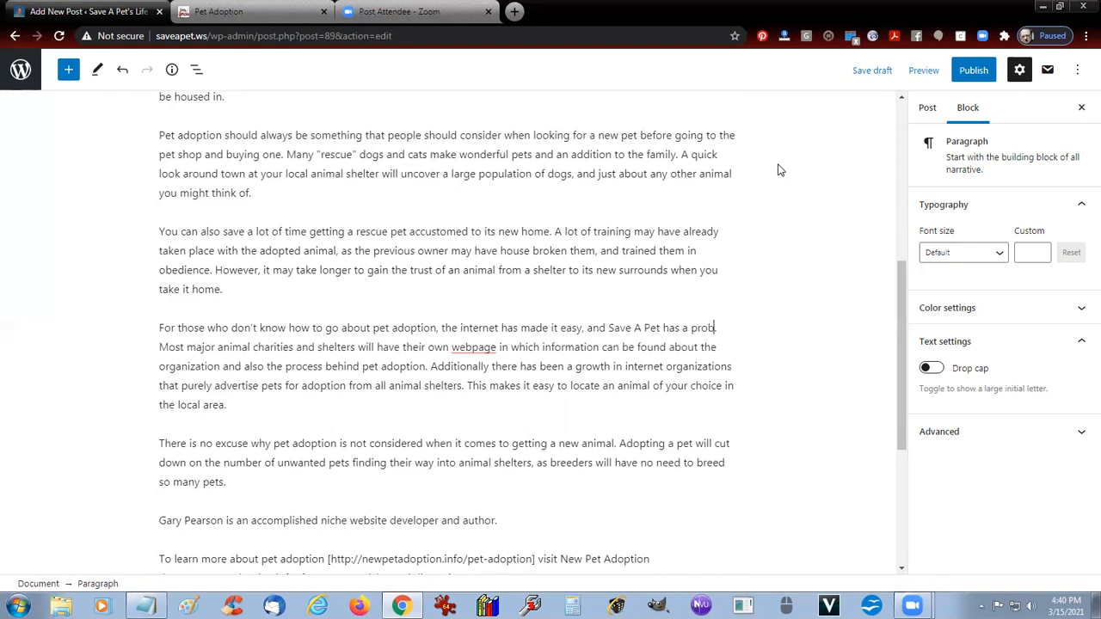
type("ram where you")
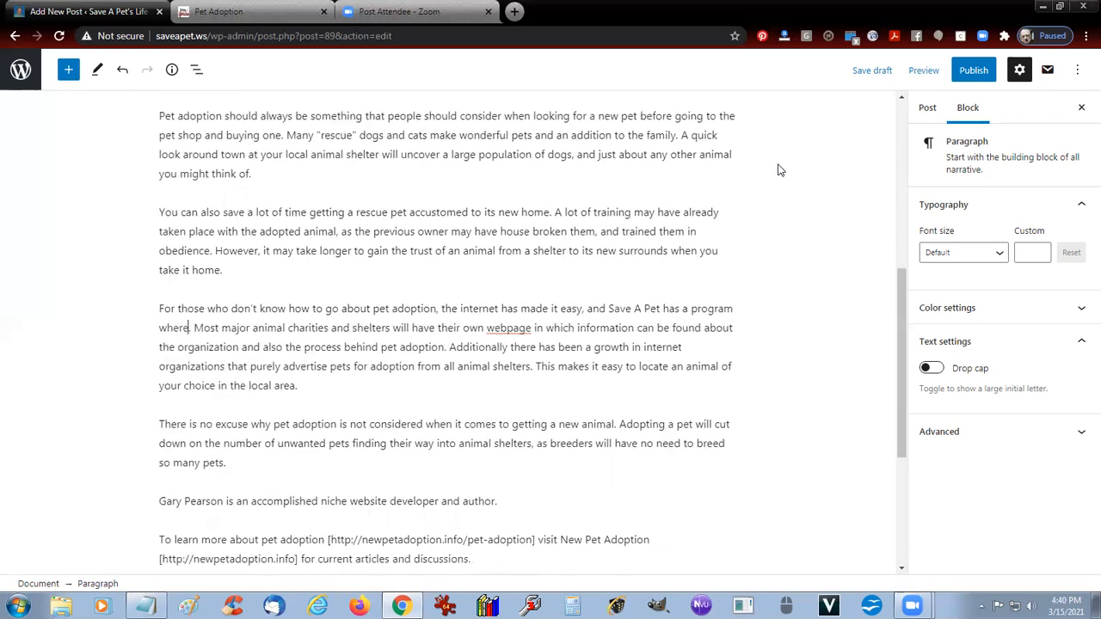
type(" can dona")
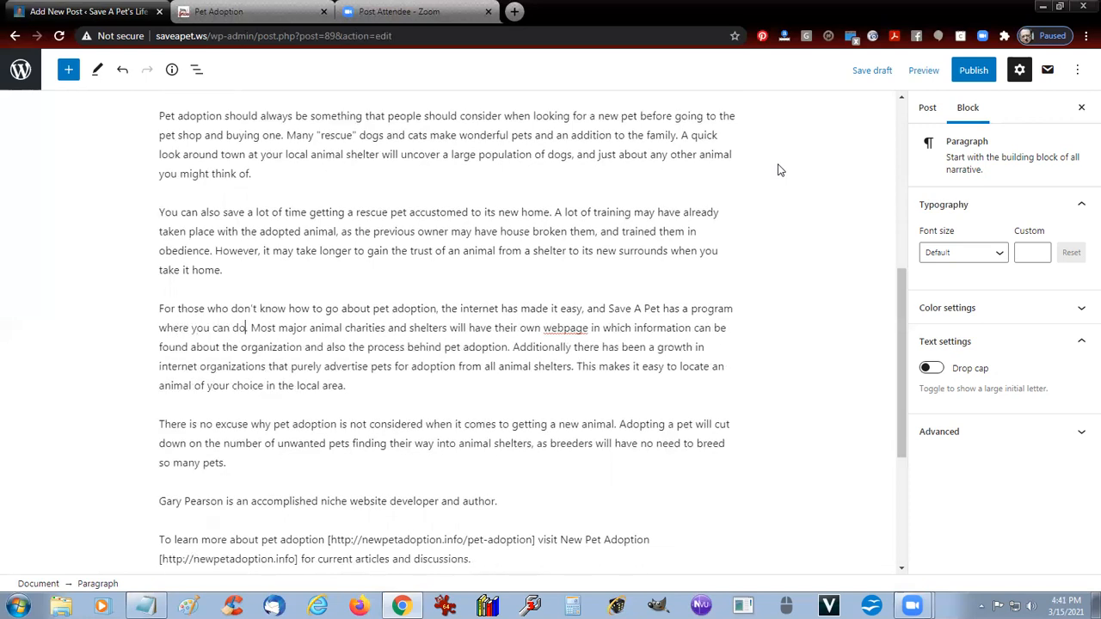
type("te")
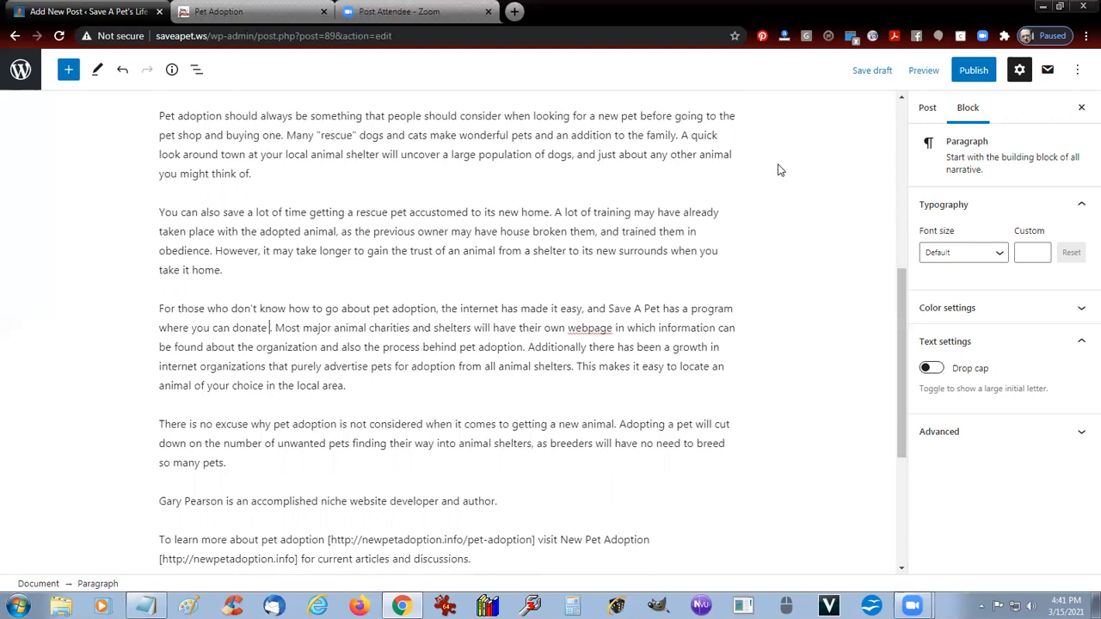
Finish the donation clause with "to its cause to put more pets into Forever Homes".
type(" to its cause to")
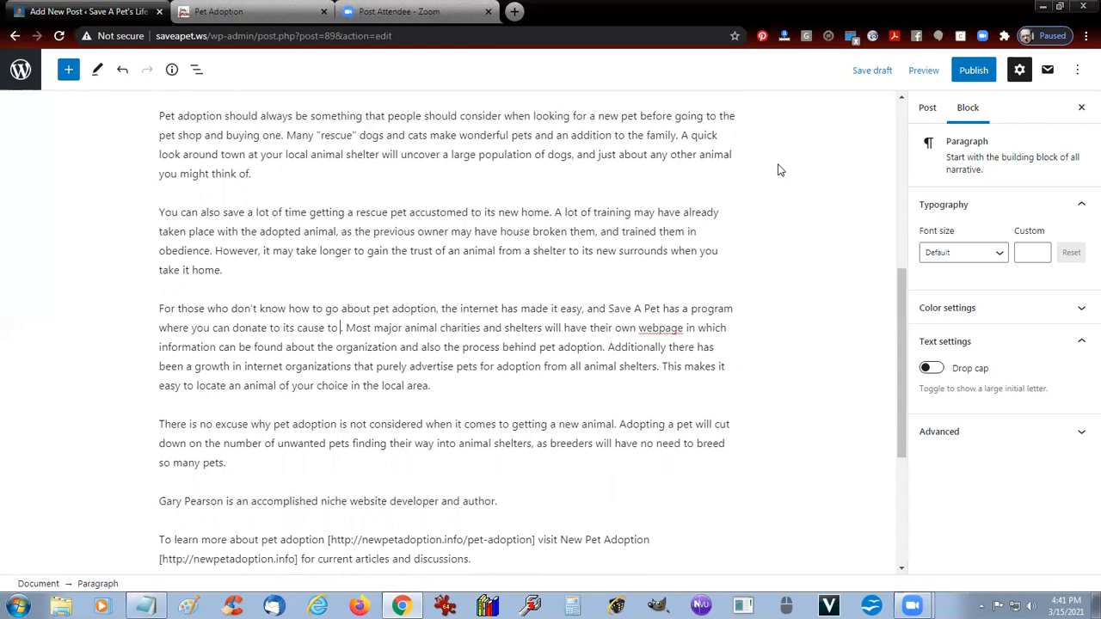
type(" put more")
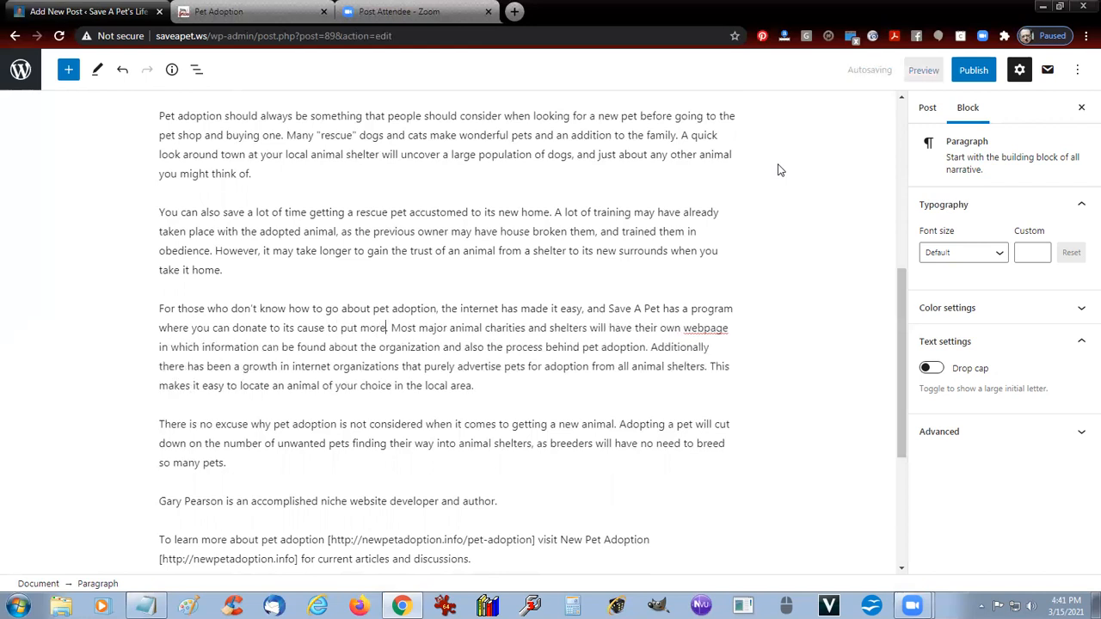
type("pets int")
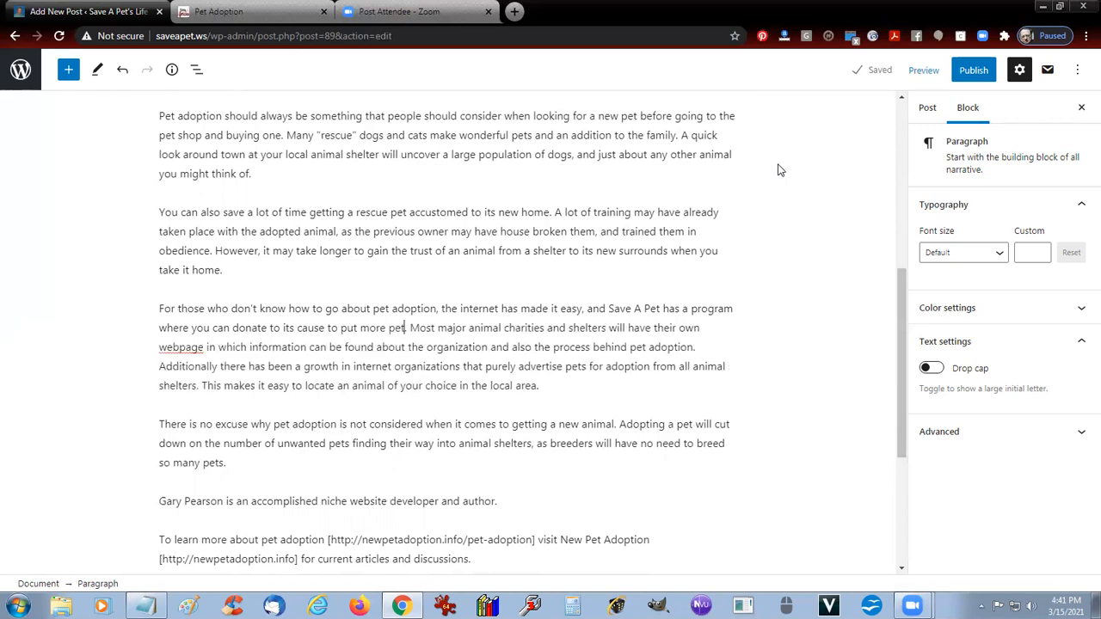
type("o ")
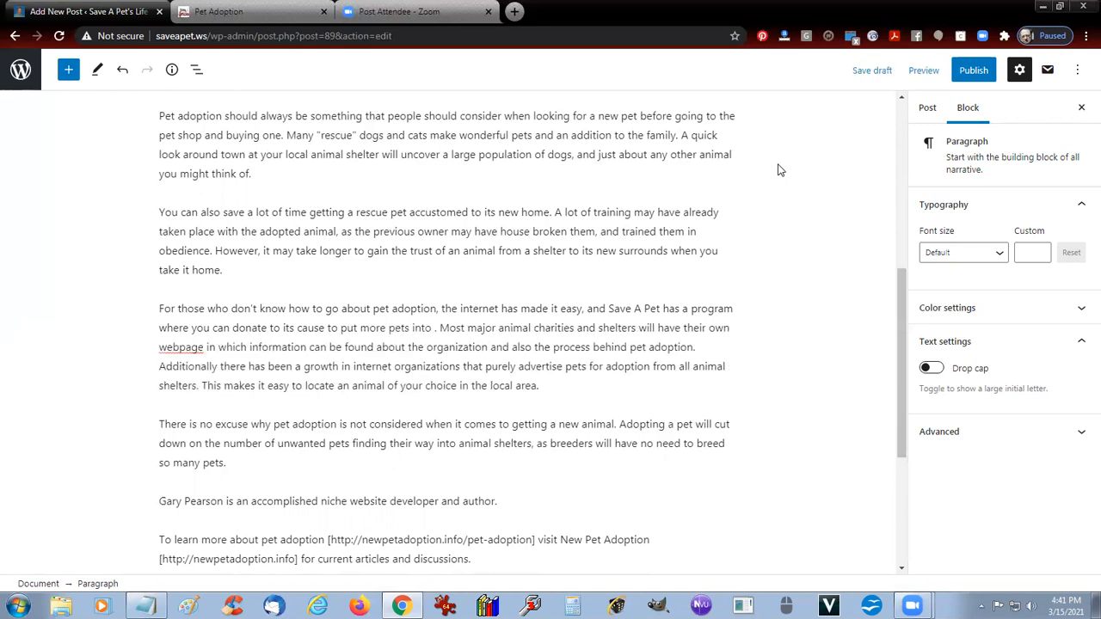
type("Fover")
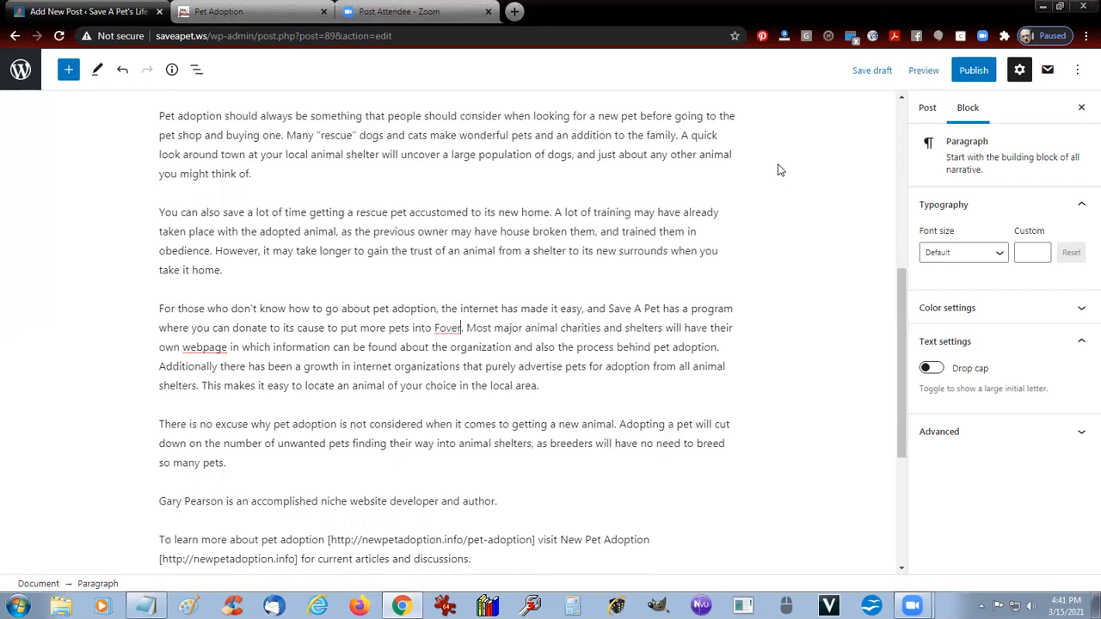
key("BackSpace")
key("BackSpace")
key("BackSpace")
type("rev")
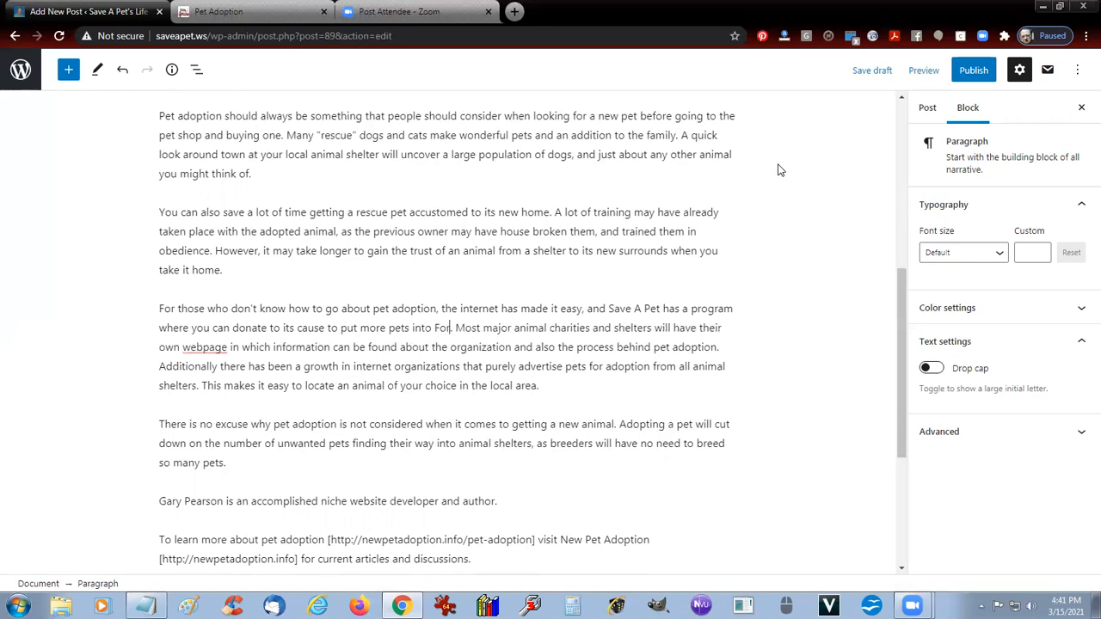
type("er Homes")
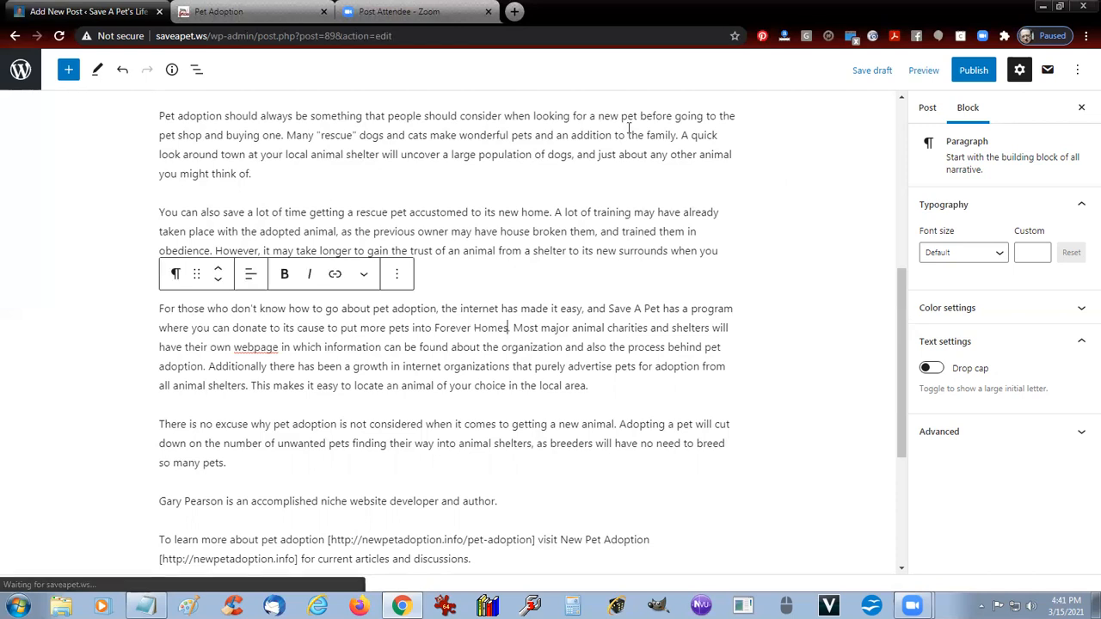
Open a new browser tab and bring up the list of recent Notepad documents.
left_click(514, 11)
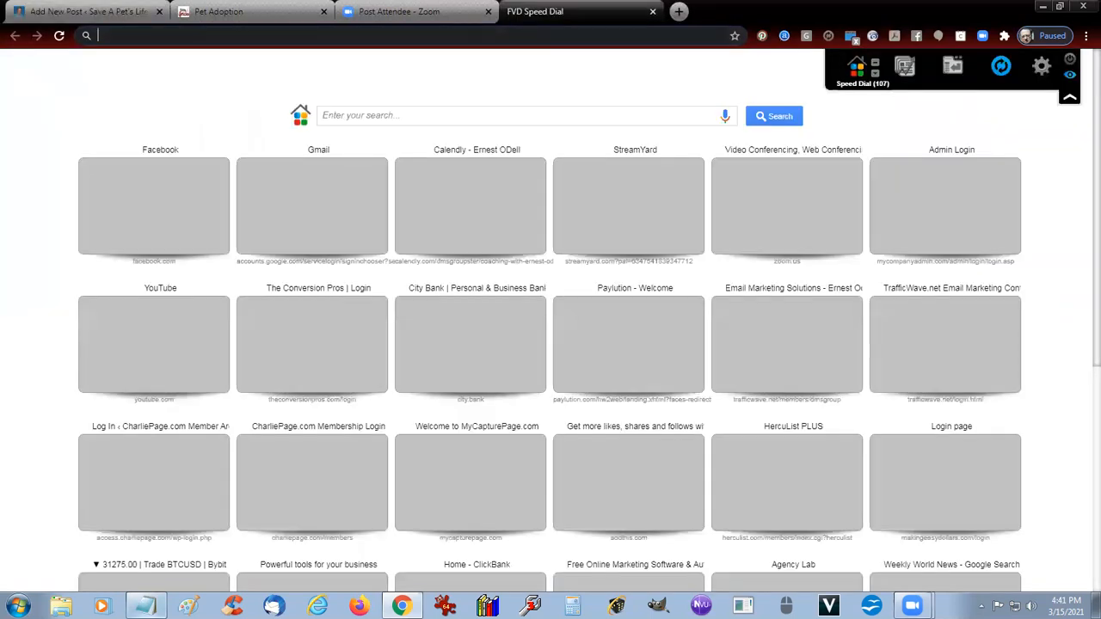
right_click(144, 606)
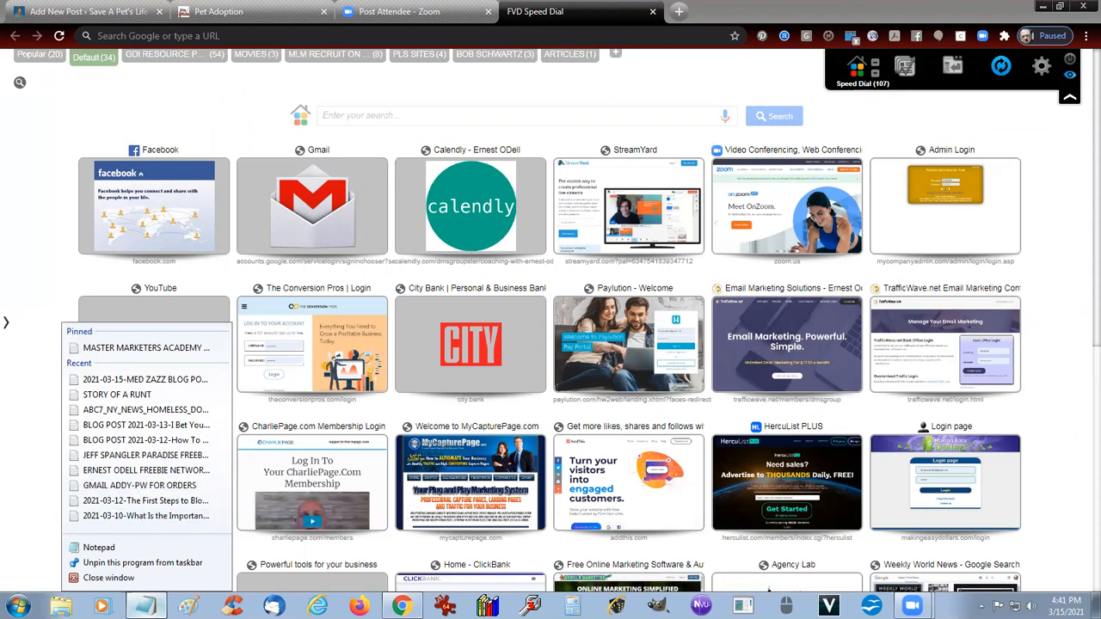
Switch to Windows Explorer and open the GDI folder inside the desktop's DESKTOP > GMP PLS LL folder.
left_click(60, 606)
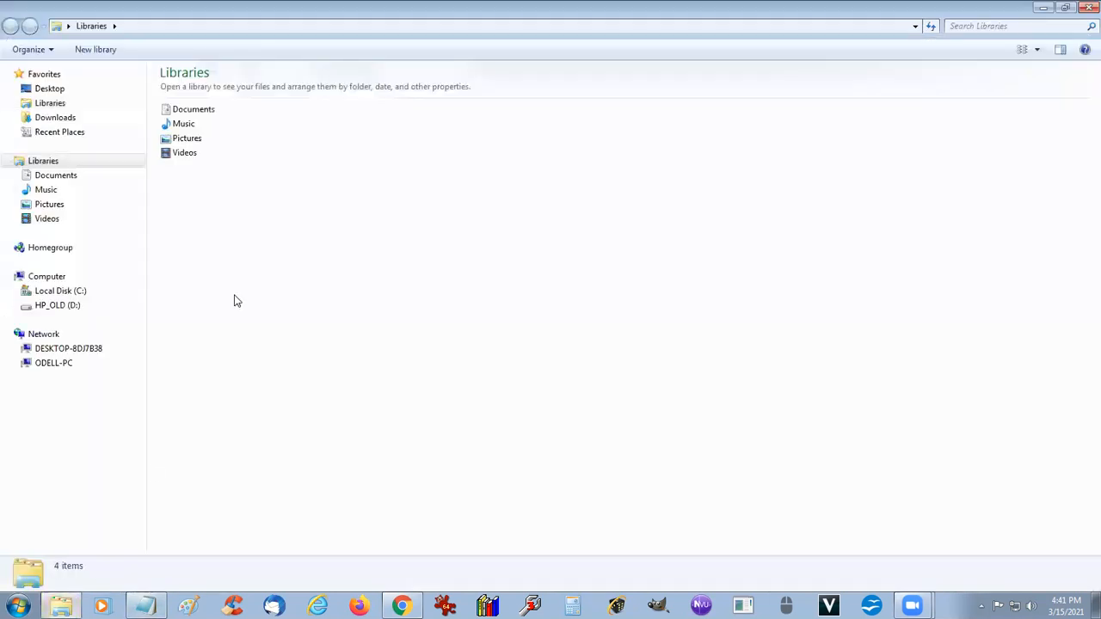
left_click(50, 88)
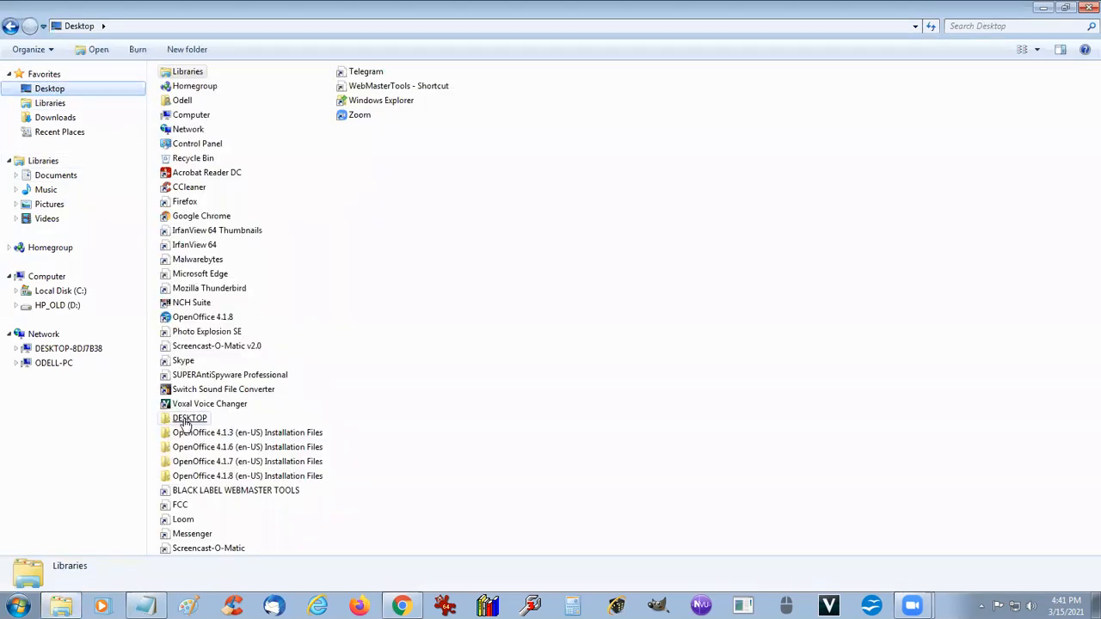
double_click(183, 422)
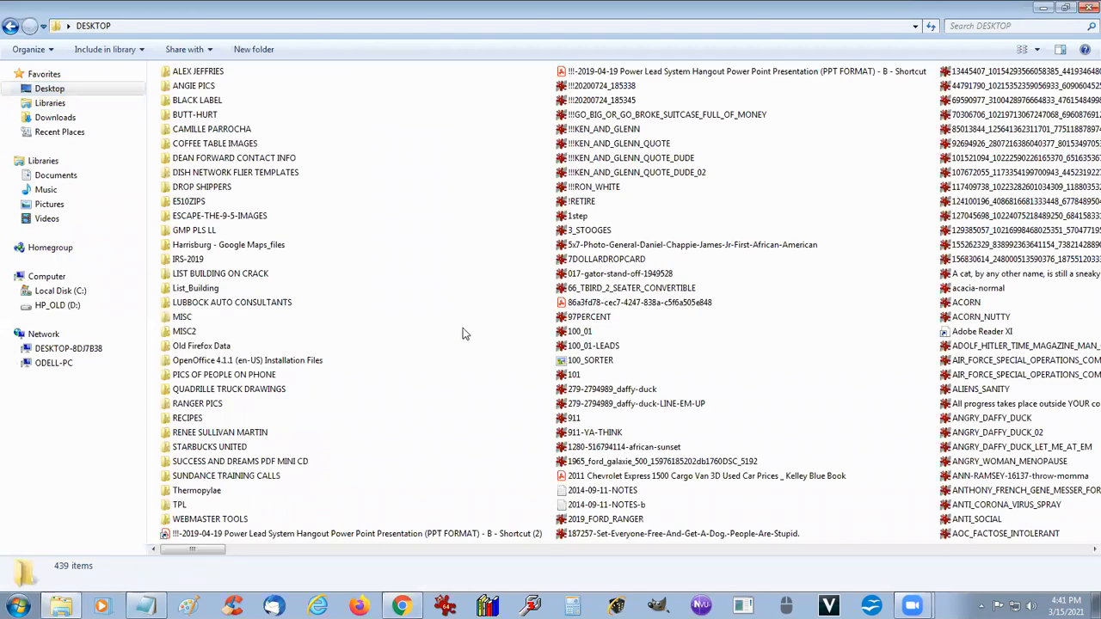
double_click(185, 230)
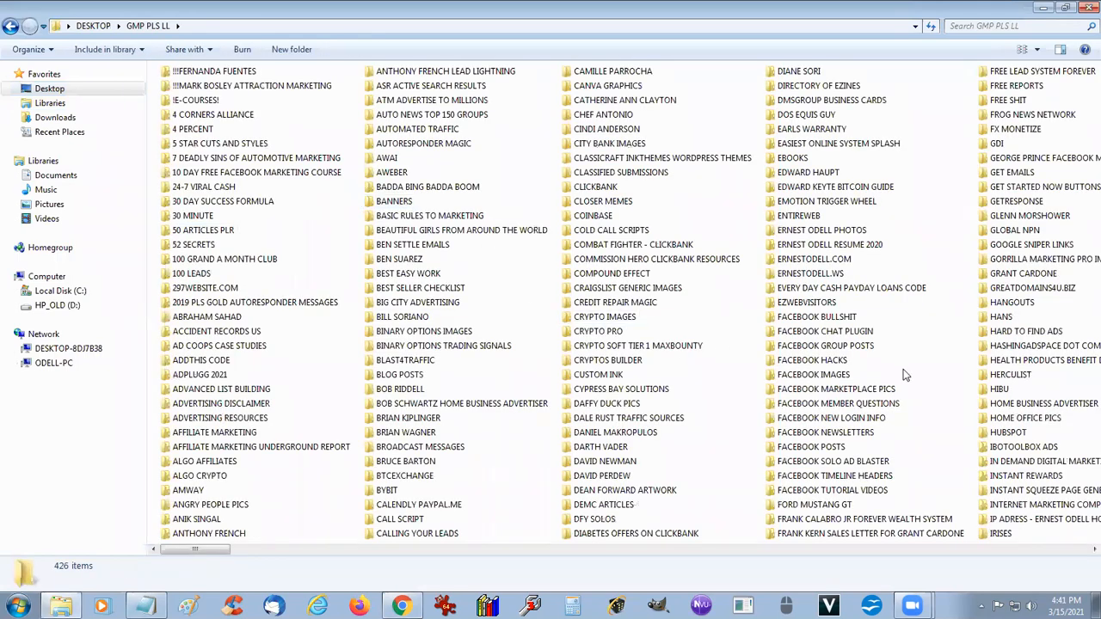
double_click(997, 143)
left_click(996, 146)
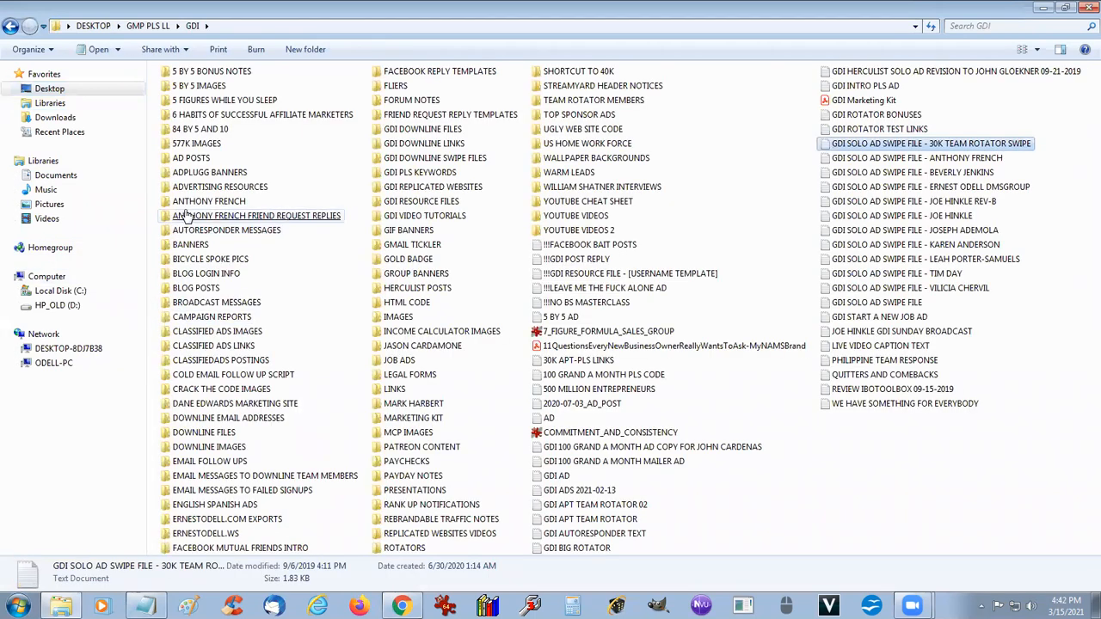
Check the contact's folder inside GDI, and open that person's separate folder directly inside GMP PLS LL.
double_click(208, 202)
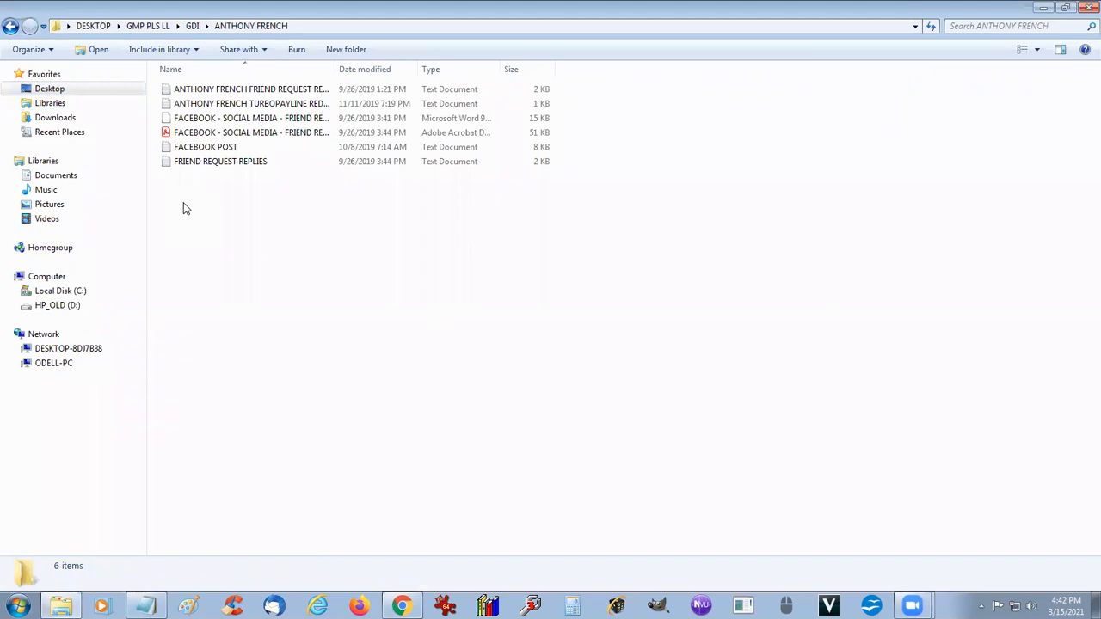
left_click(8, 27)
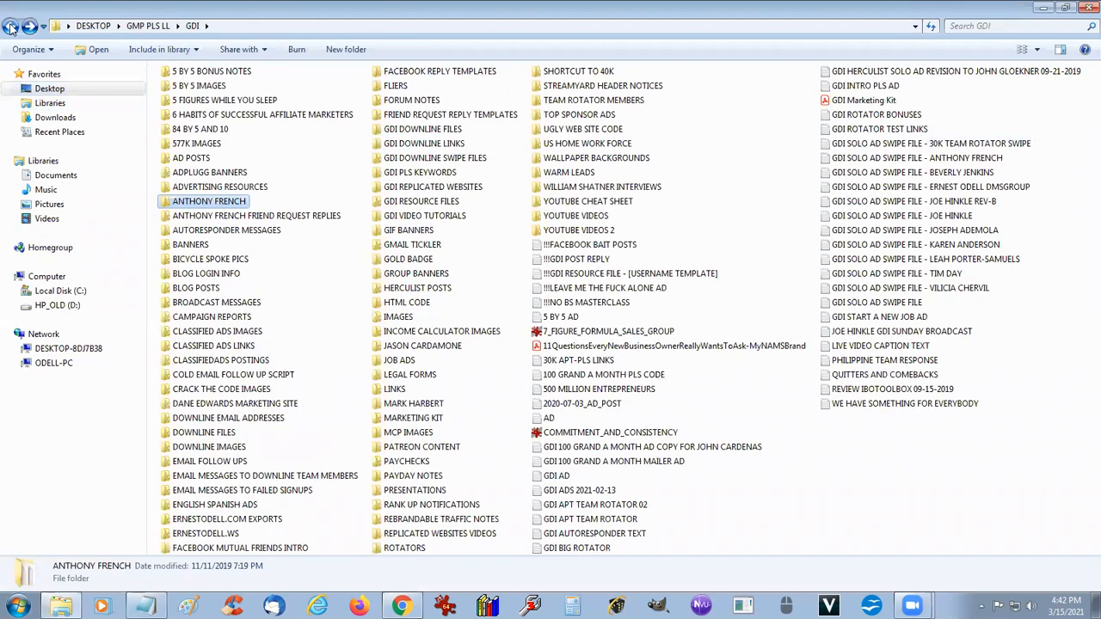
left_click(11, 27)
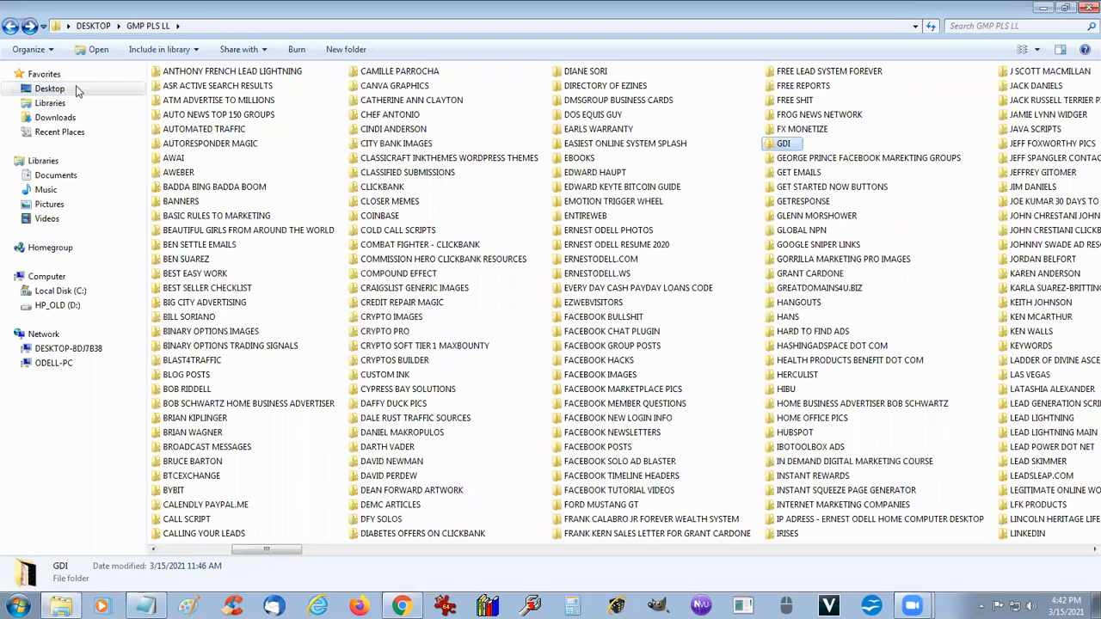
left_click(197, 216)
left_click(177, 173)
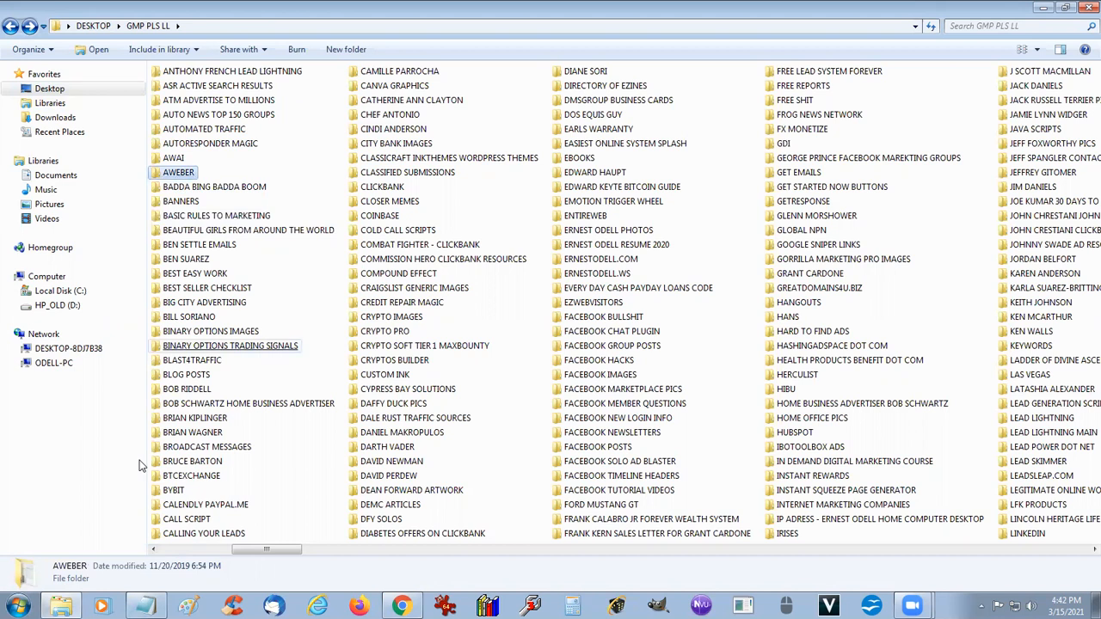
left_click(173, 553)
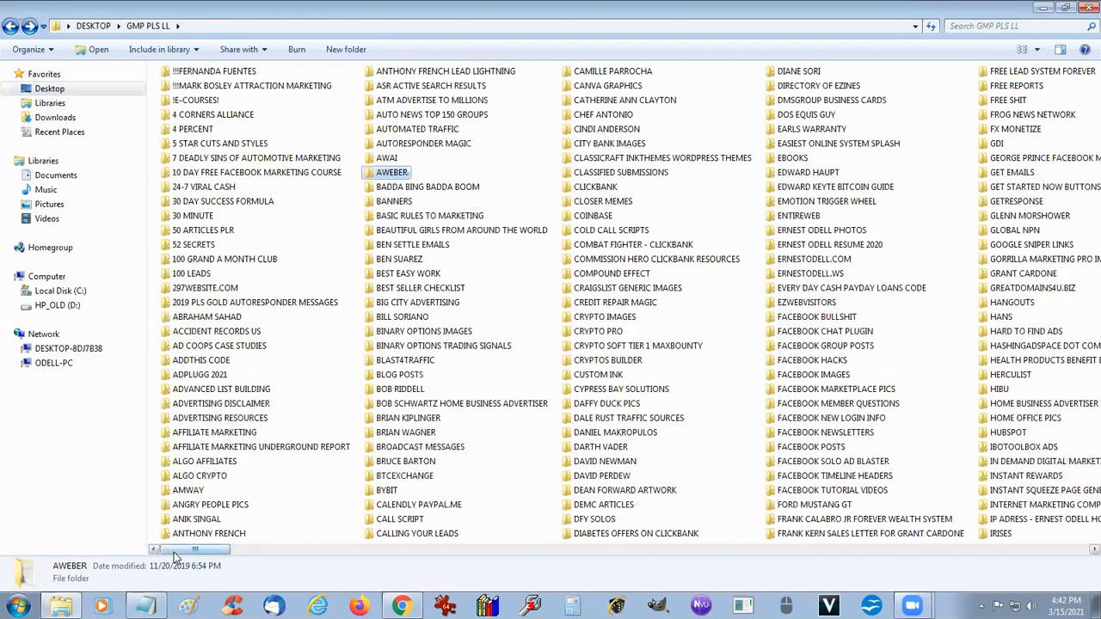
double_click(191, 534)
left_click(190, 541)
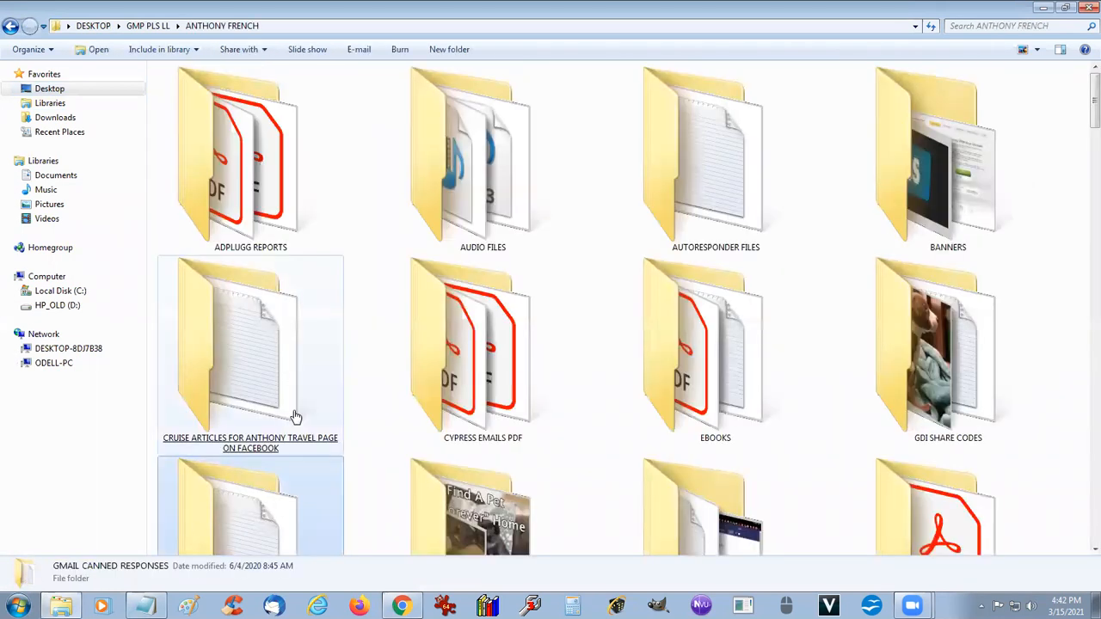
Show the contact's folder as a list, look through its GDI SHARE CODES subfolder and close Windows Explorer.
left_click(1037, 49)
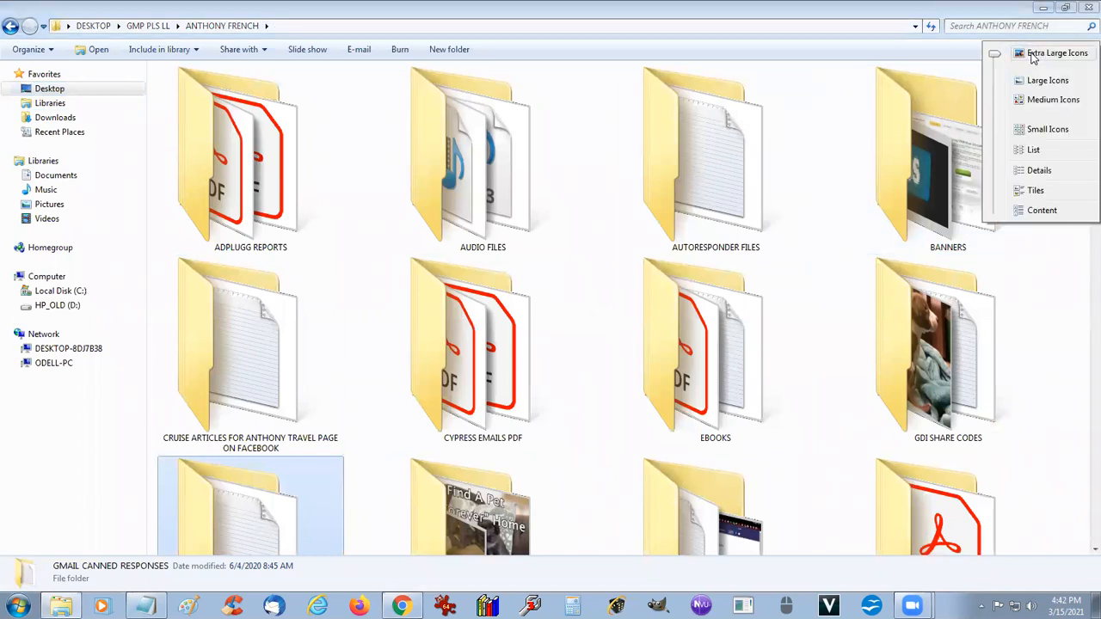
left_click(1033, 149)
left_click(241, 216)
left_click(191, 115)
left_click(204, 100)
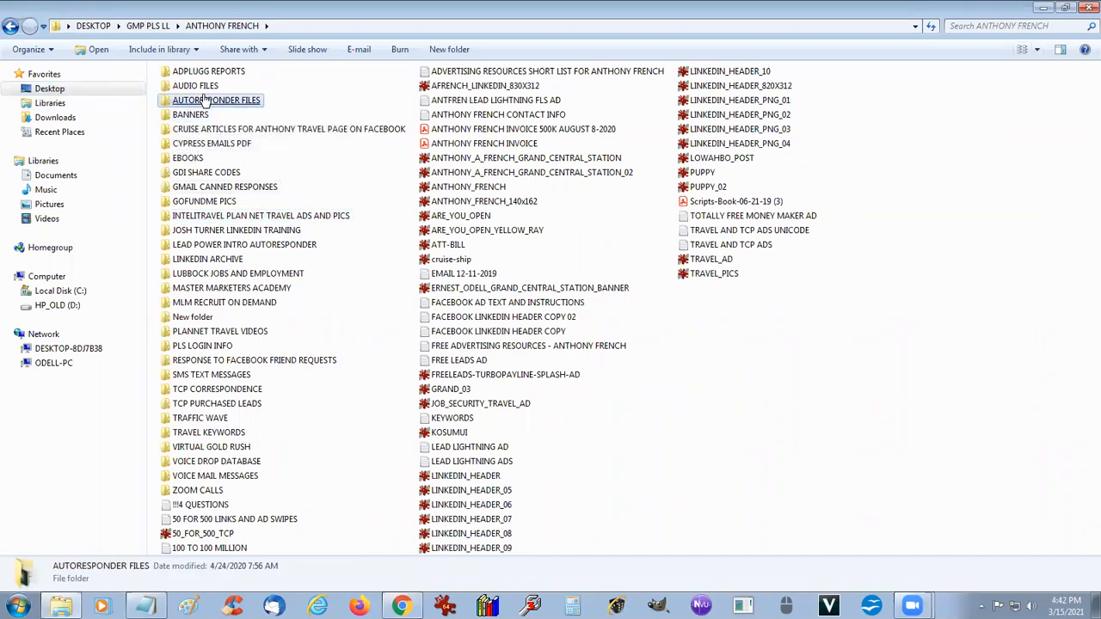
left_click(213, 478)
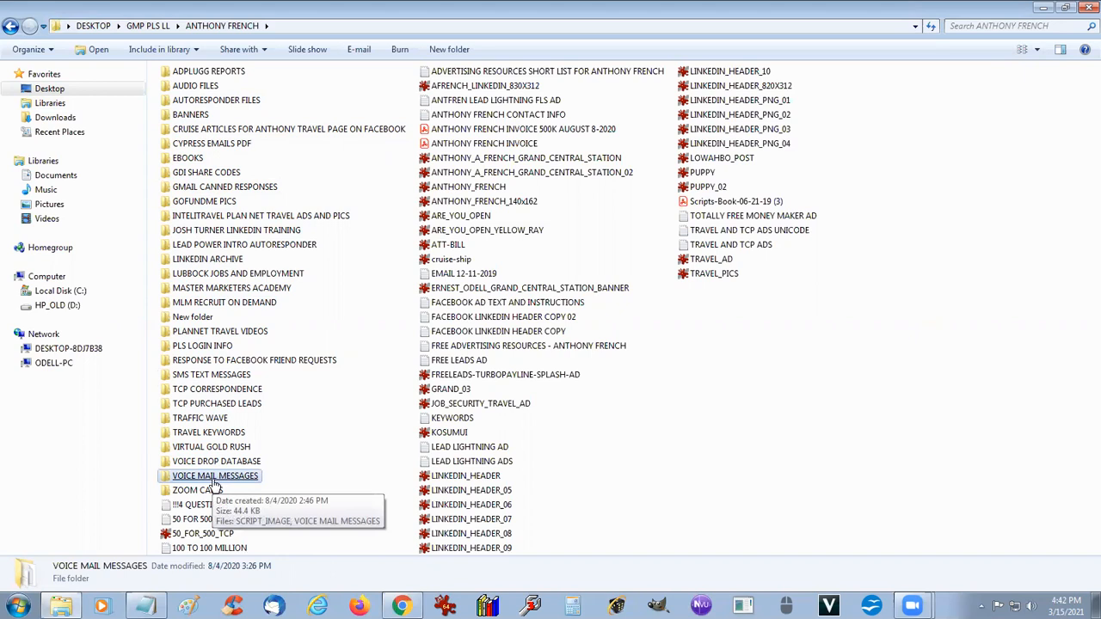
double_click(183, 173)
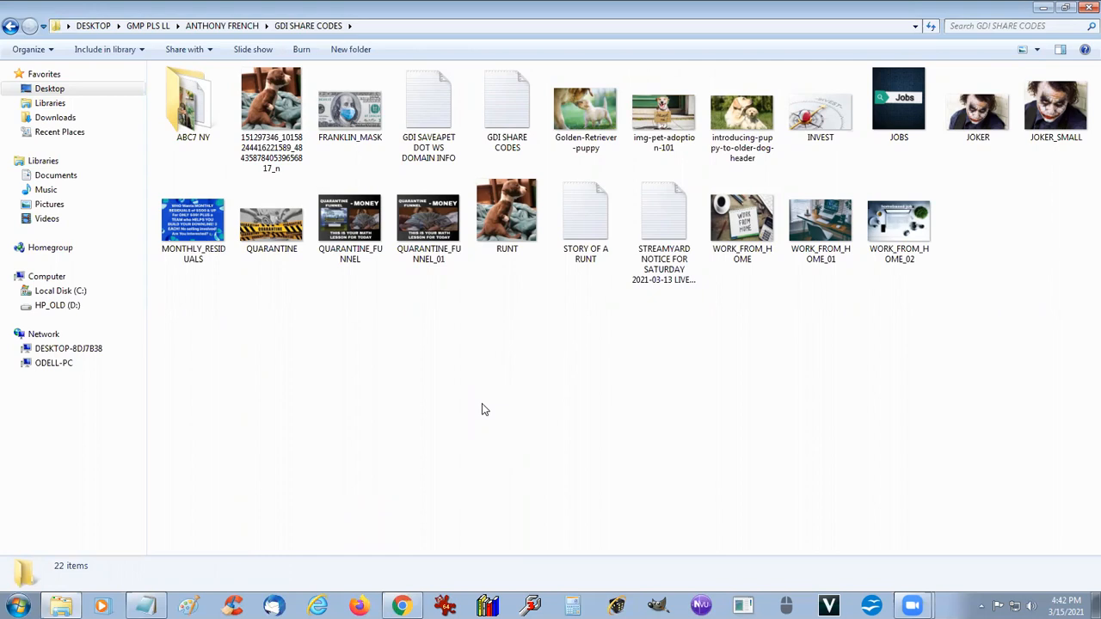
left_click(1086, 7)
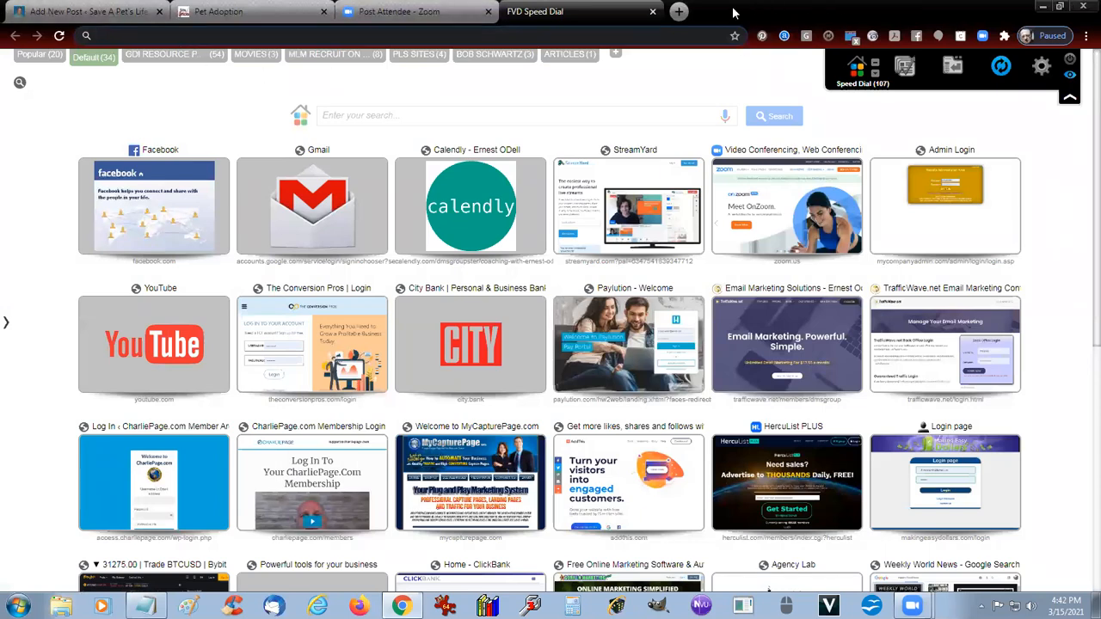
Log in to Facebook in a new browser tab and open the fundraiser organizer's profile.
left_click(678, 11)
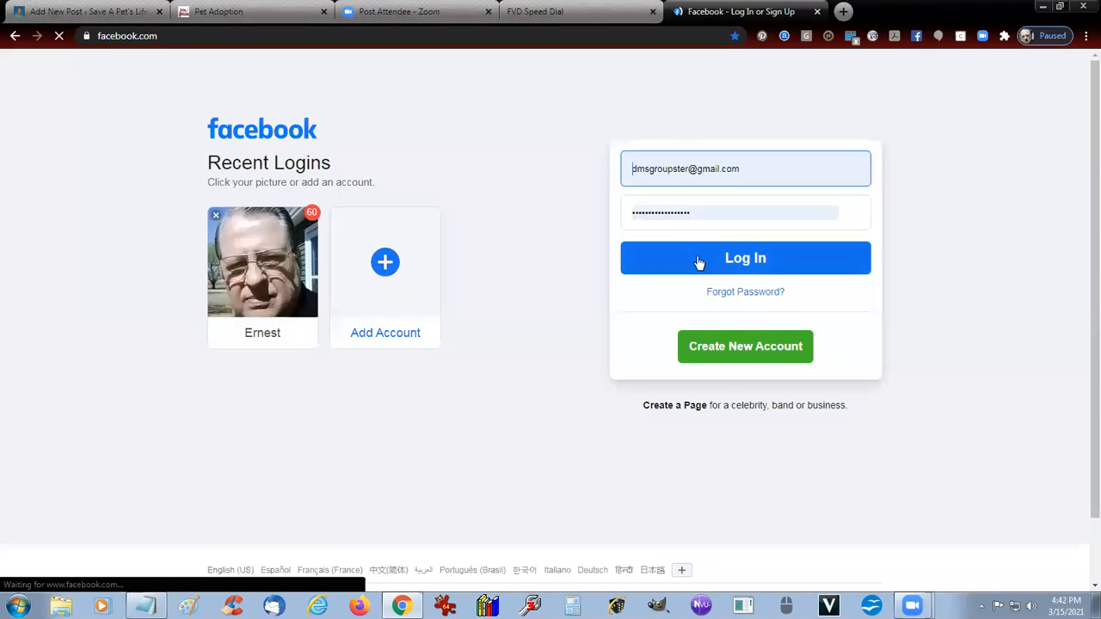
left_click(698, 258)
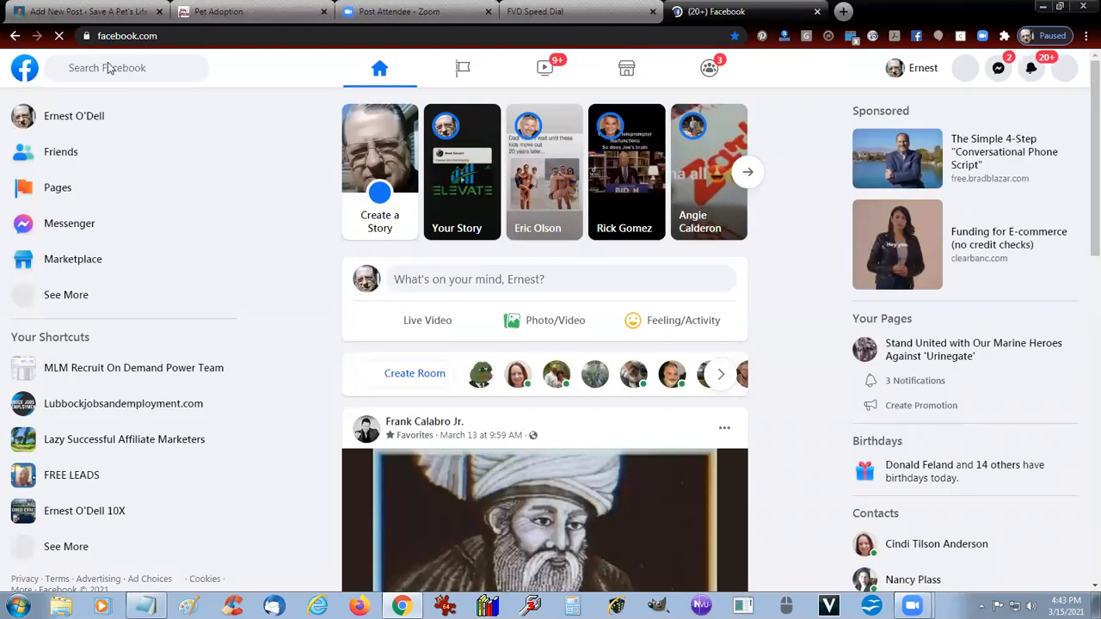
left_click(97, 66)
type("a")
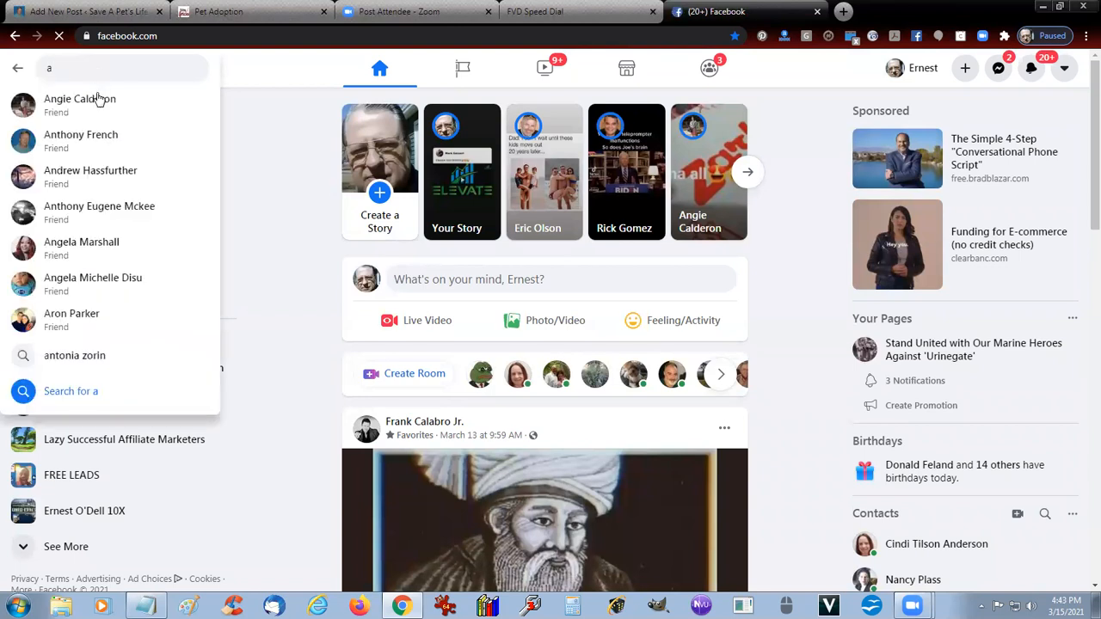
left_click(82, 138)
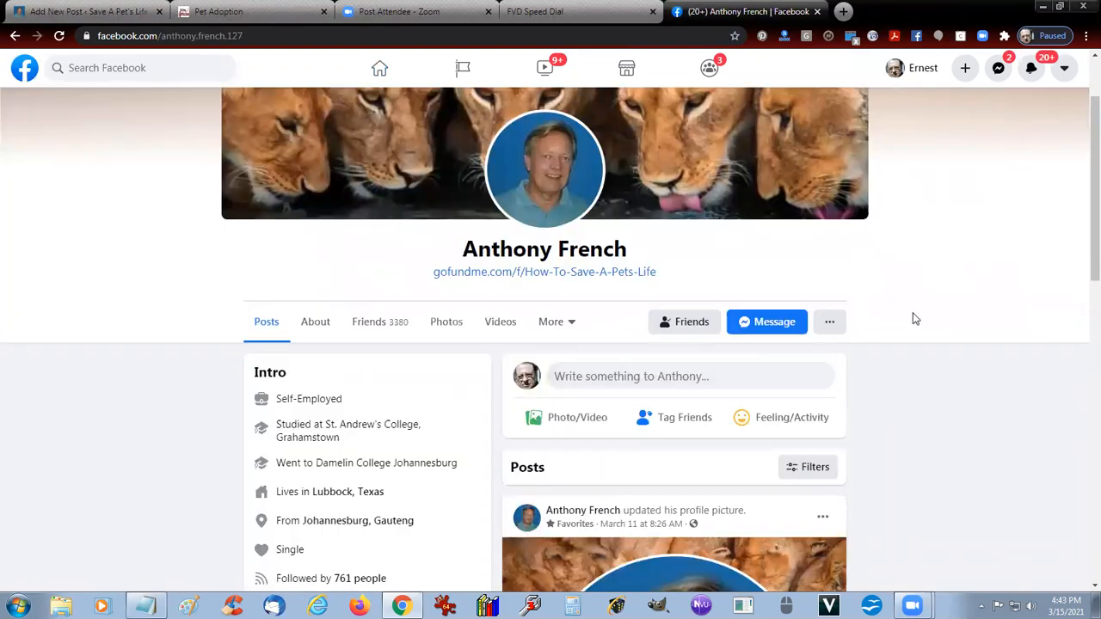
Find the "#Save A Pet's Life" fundraiser post on the profile and open its GoFundMe page.
scroll(911, 318, "down", 5)
scroll(903, 319, "down", 5)
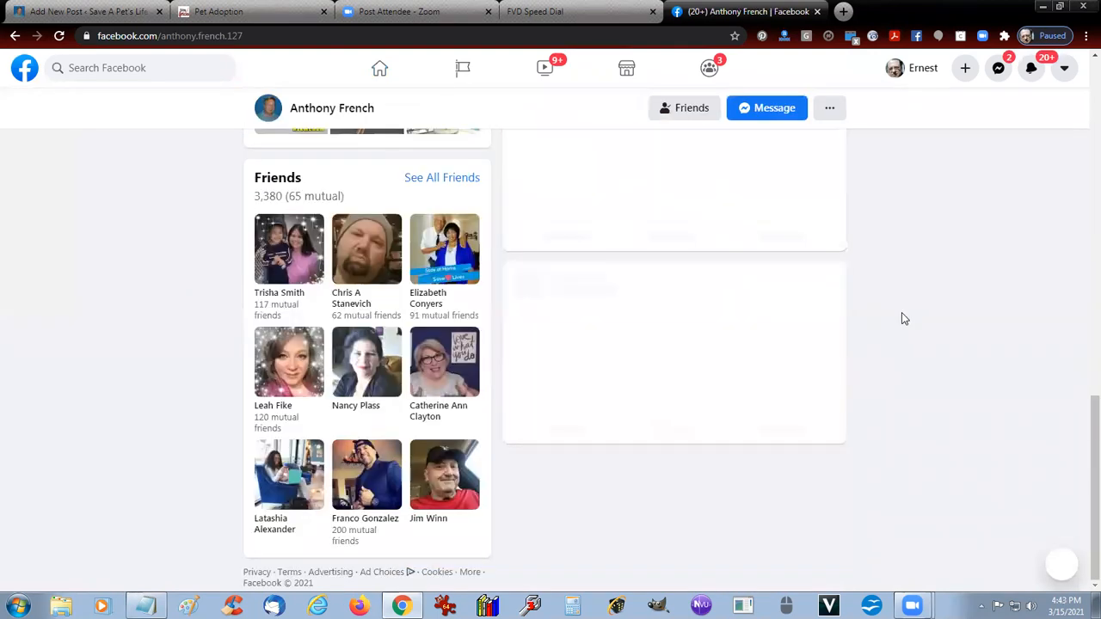
scroll(895, 321, "down", 3)
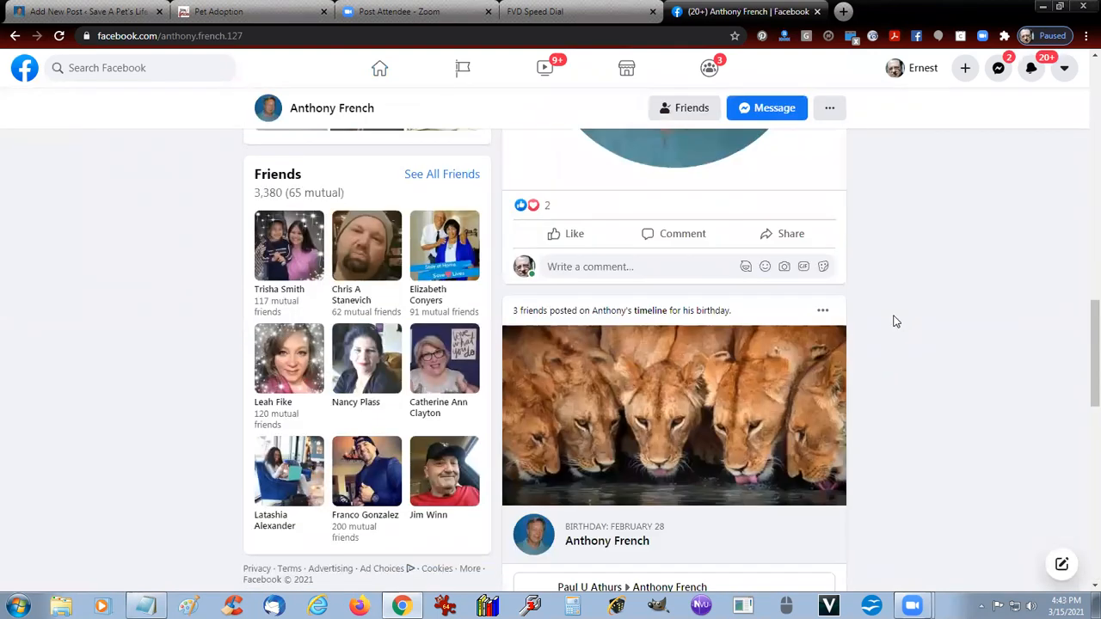
scroll(894, 321, "down", 3)
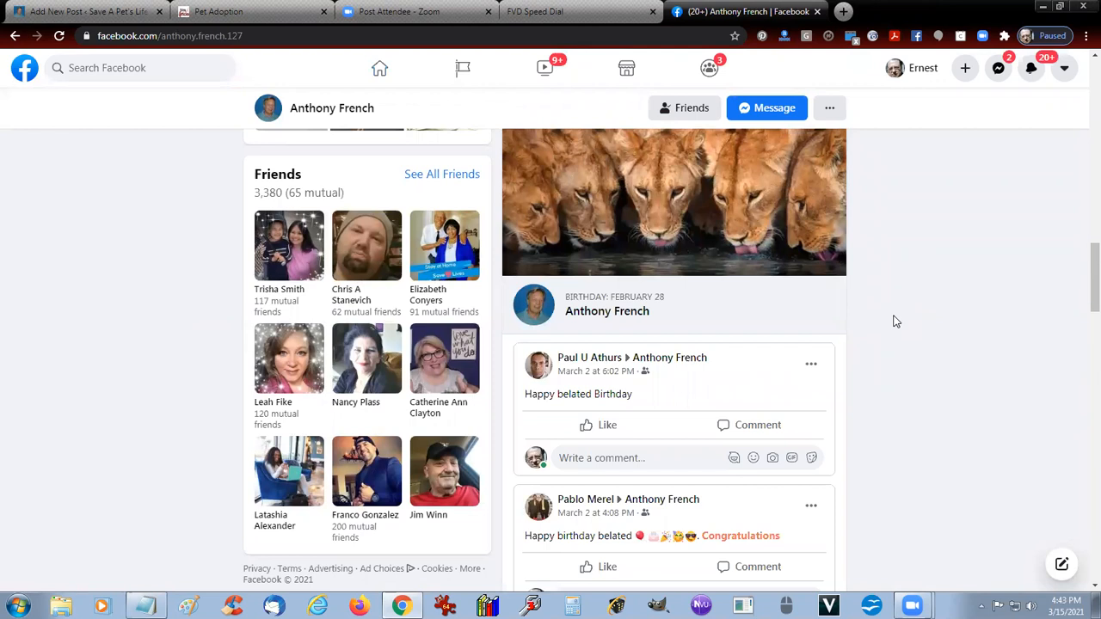
scroll(895, 321, "down", 5)
scroll(894, 320, "down", 10)
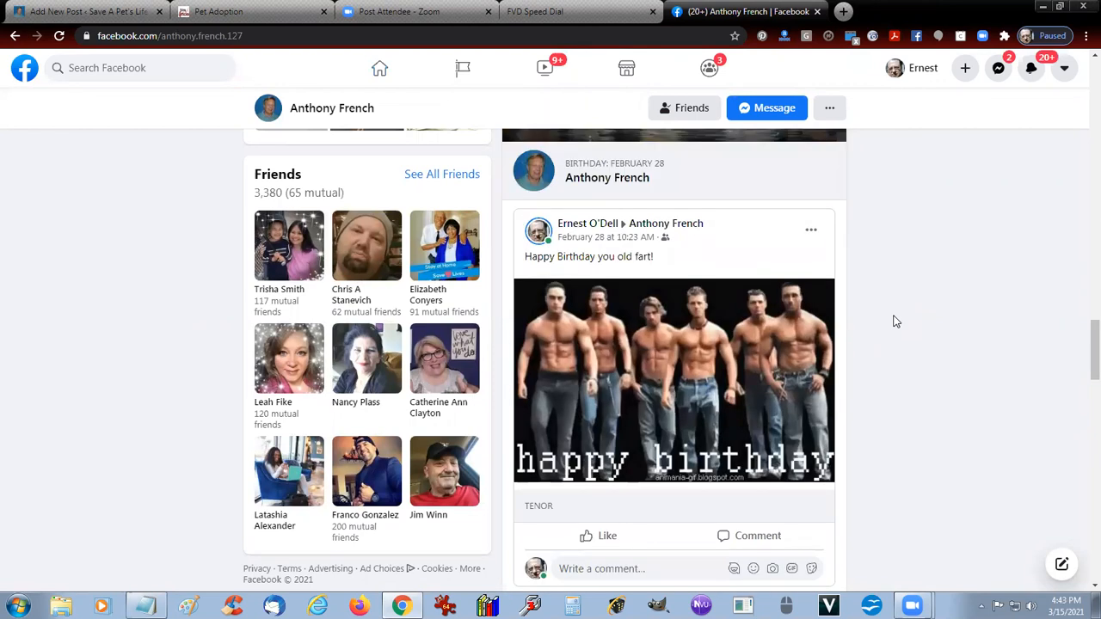
scroll(895, 321, "down", 5)
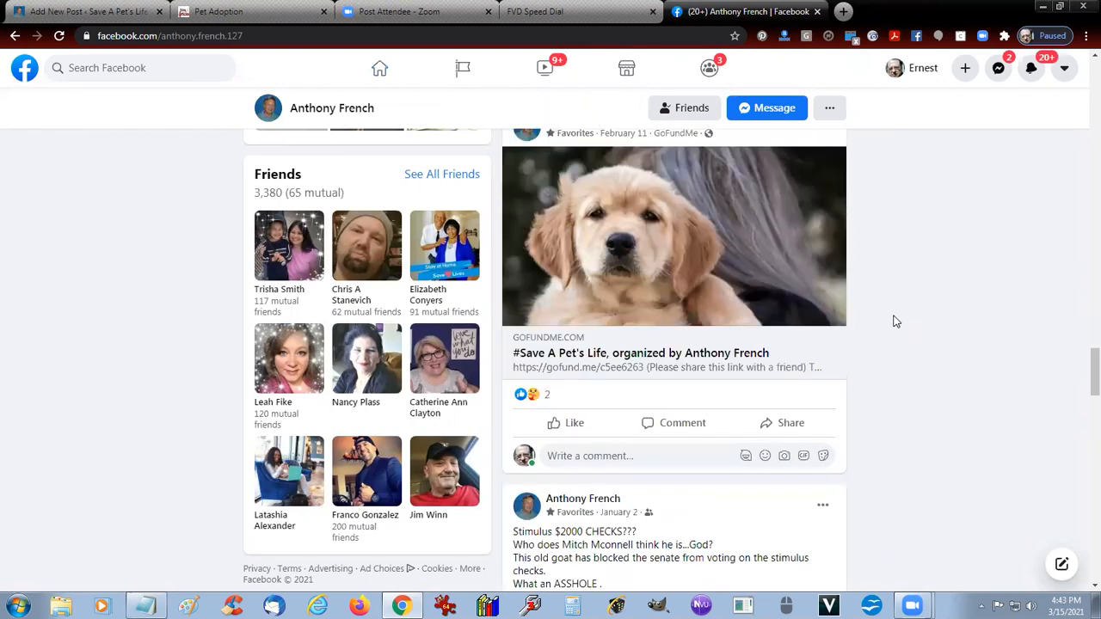
left_click(568, 341)
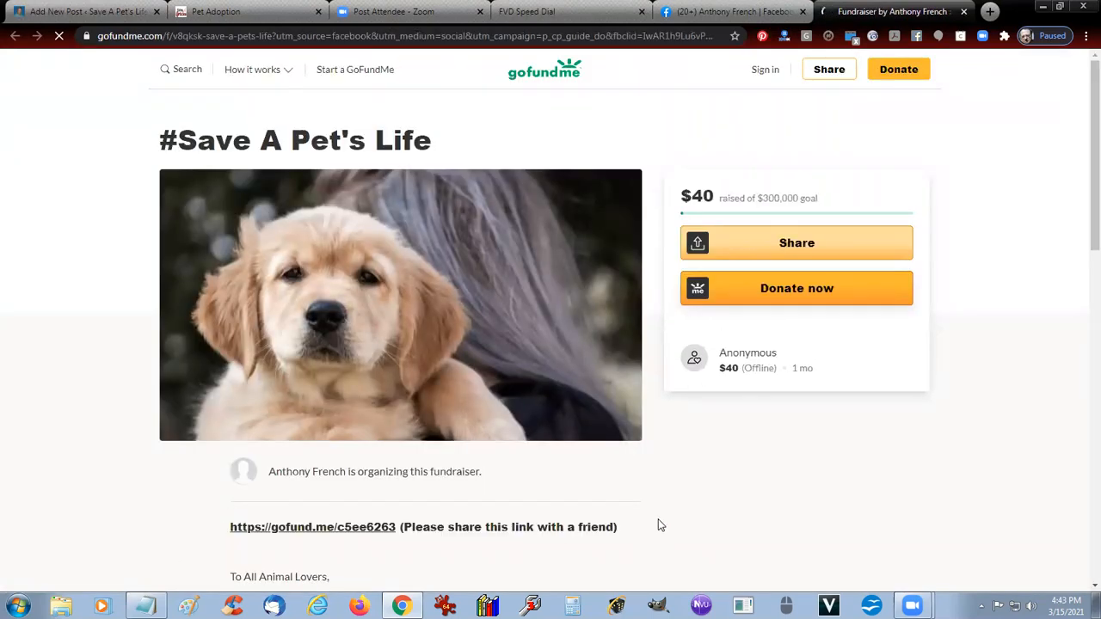
Copy the fundraiser's short gofund.me link from the GoFundMe page description.
scroll(602, 482, "down", 3)
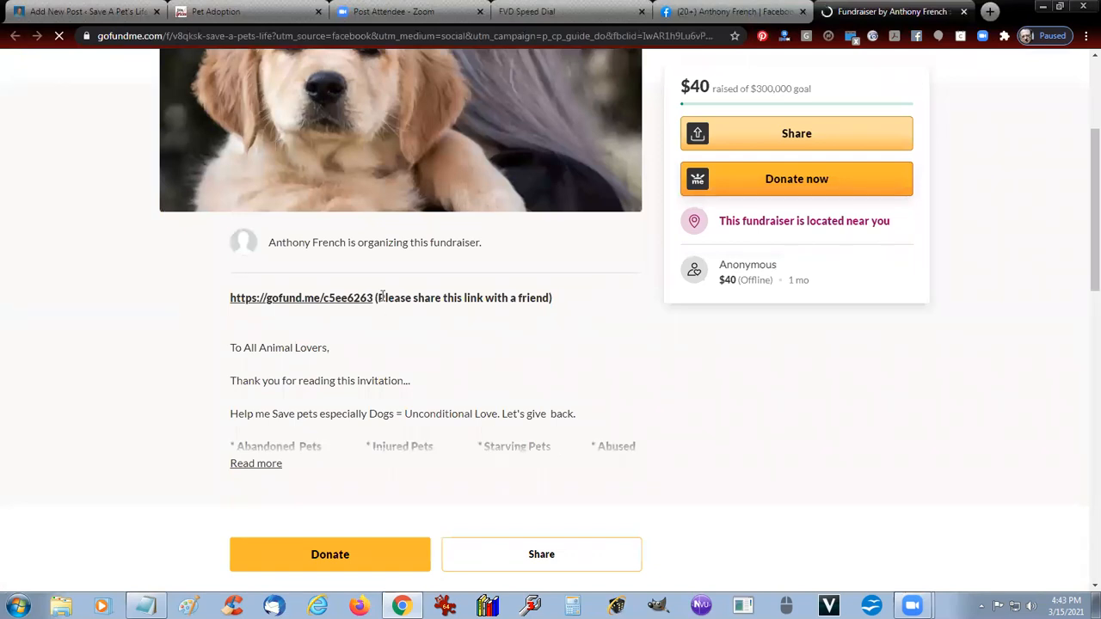
left_click_drag(385, 297, 231, 298)
key("ctrl+c")
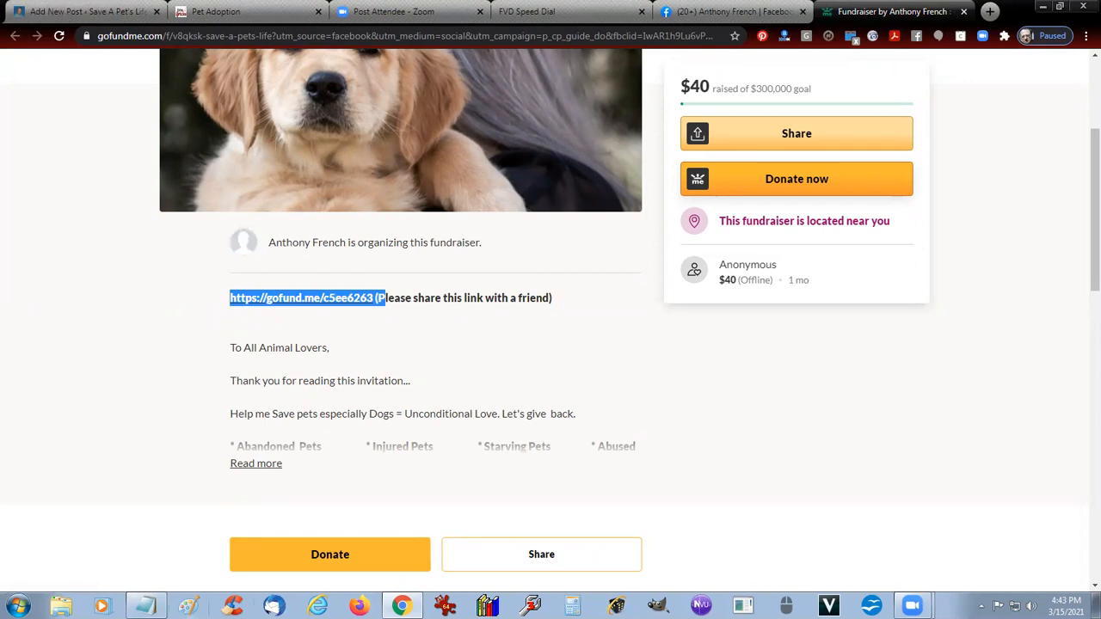
right_click(146, 607)
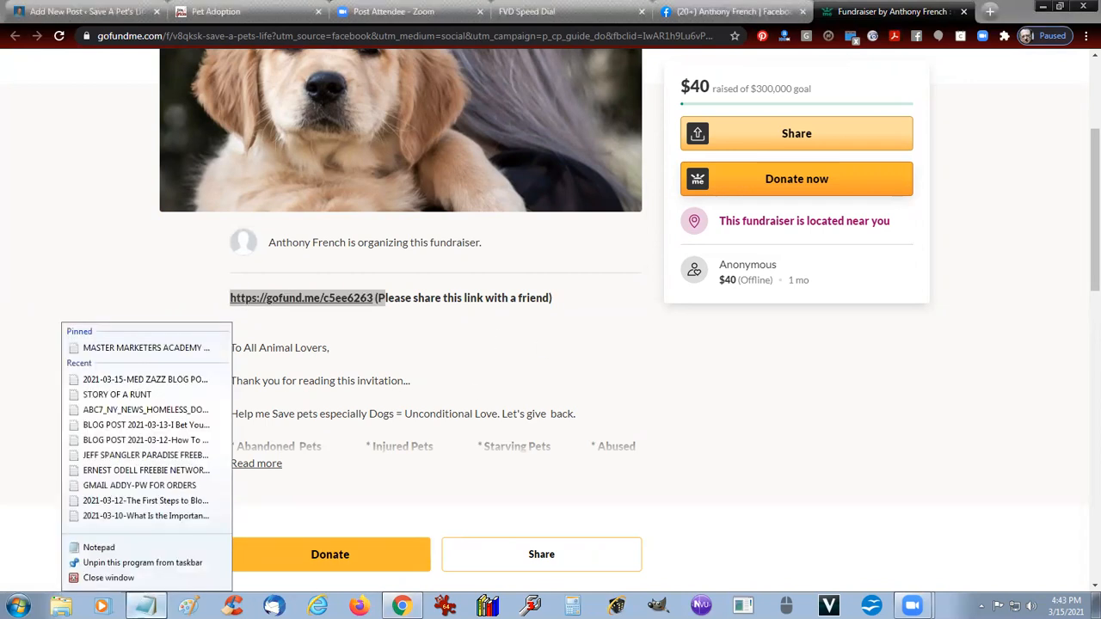
left_click(117, 547)
key("ctrl+v")
type("(P")
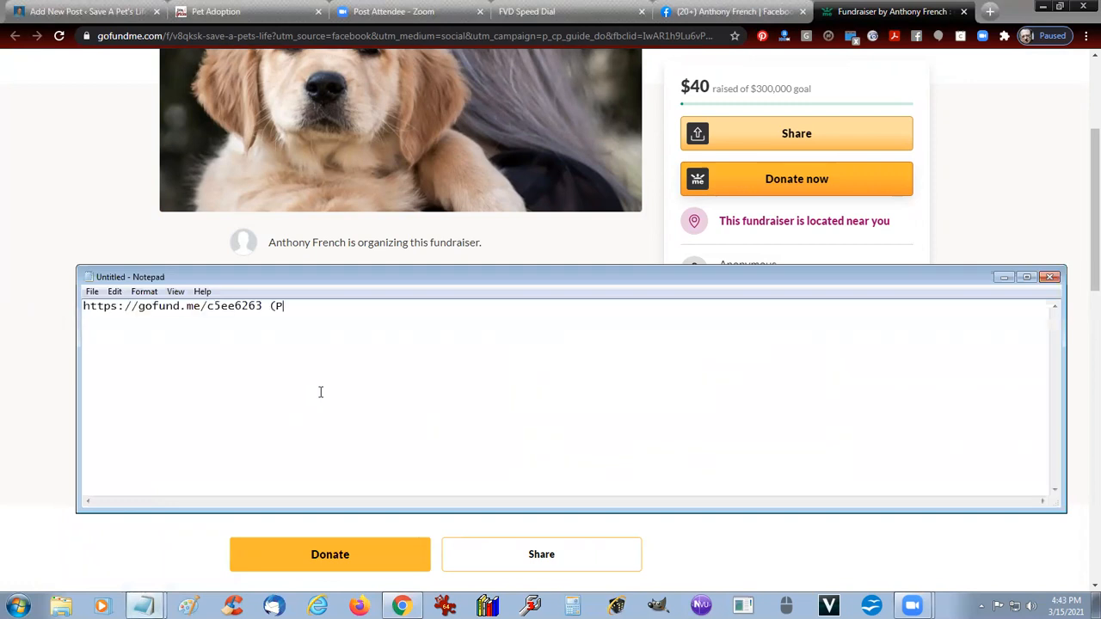
key("BackSpace")
key("ctrl+a")
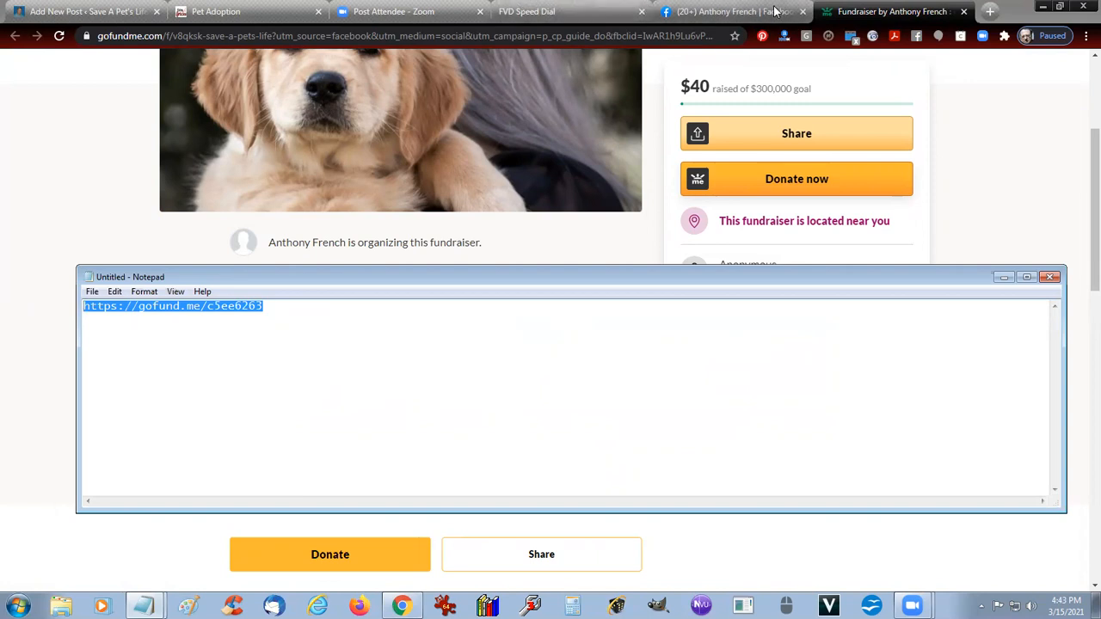
Return to the WordPress post draft and insert "at GoFundMe" after "where you can donate to its cause".
left_click(544, 12)
left_click(727, 12)
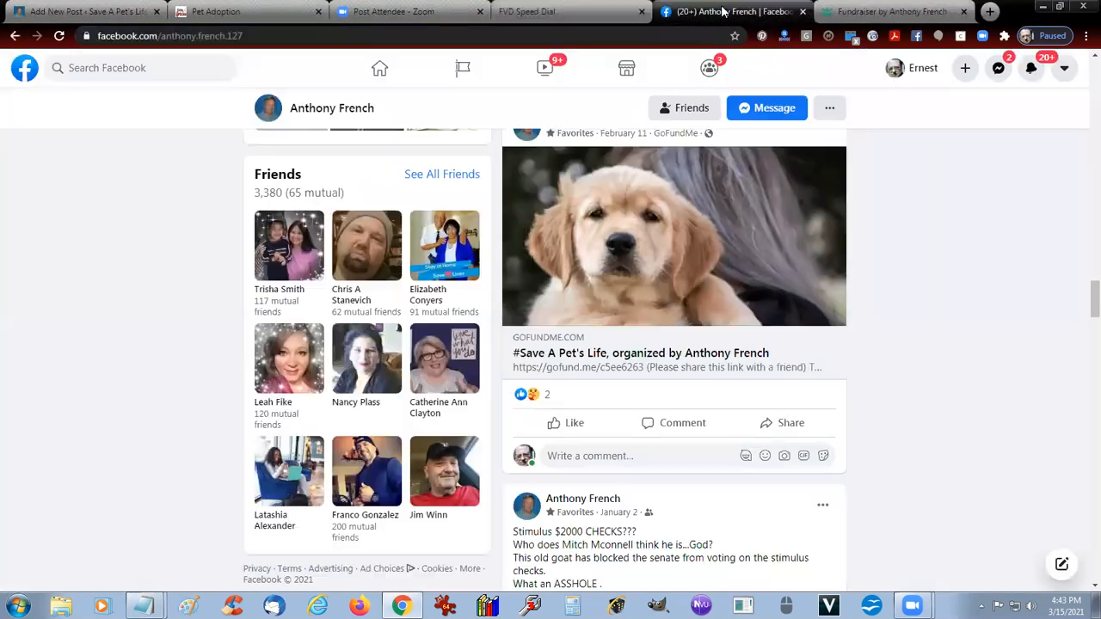
left_click(219, 13)
left_click(399, 12)
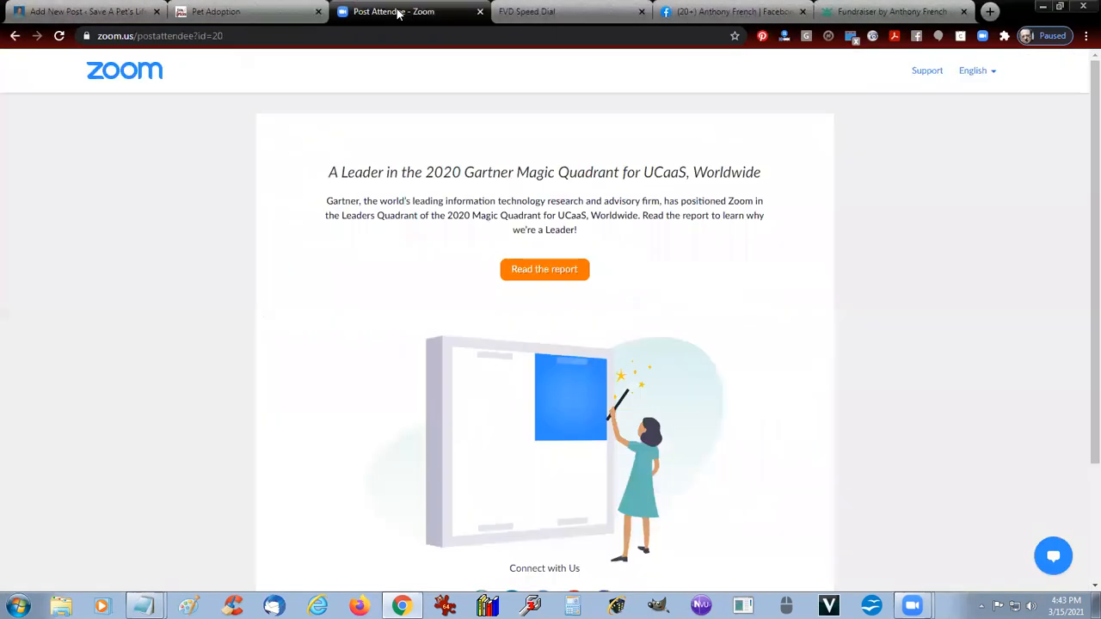
left_click(86, 11)
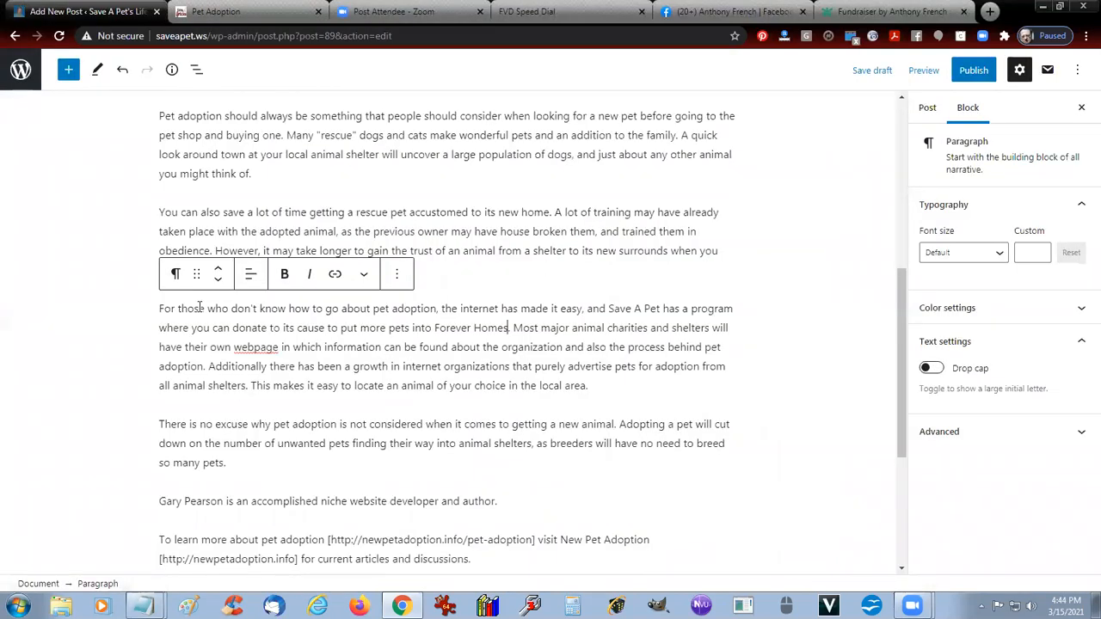
left_click(610, 308)
key("Left")
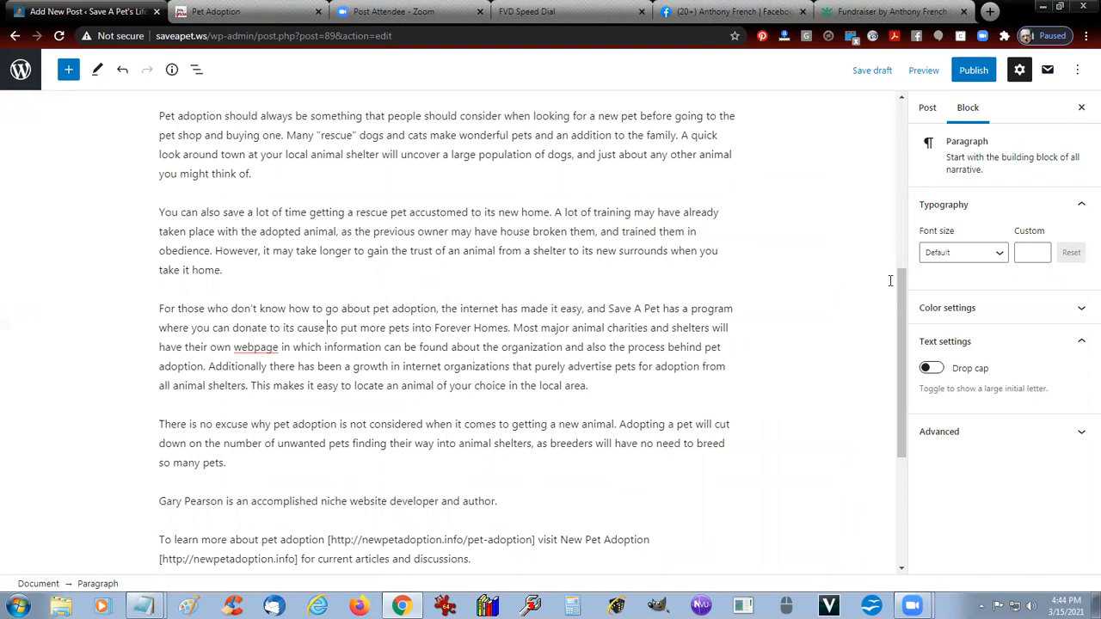
type("at Go")
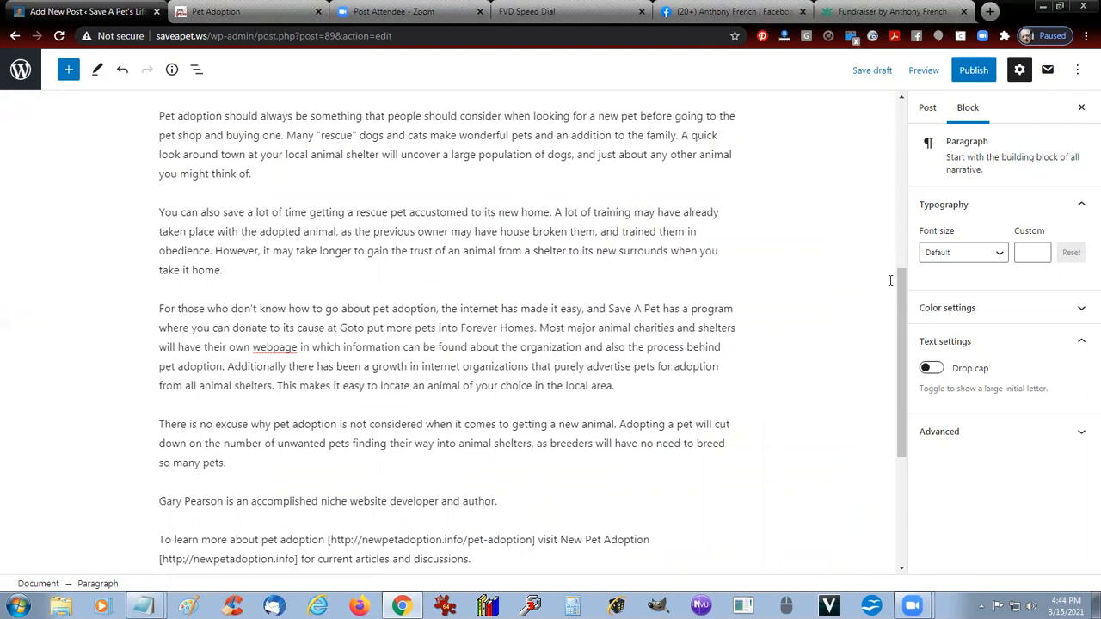
type("FundMe")
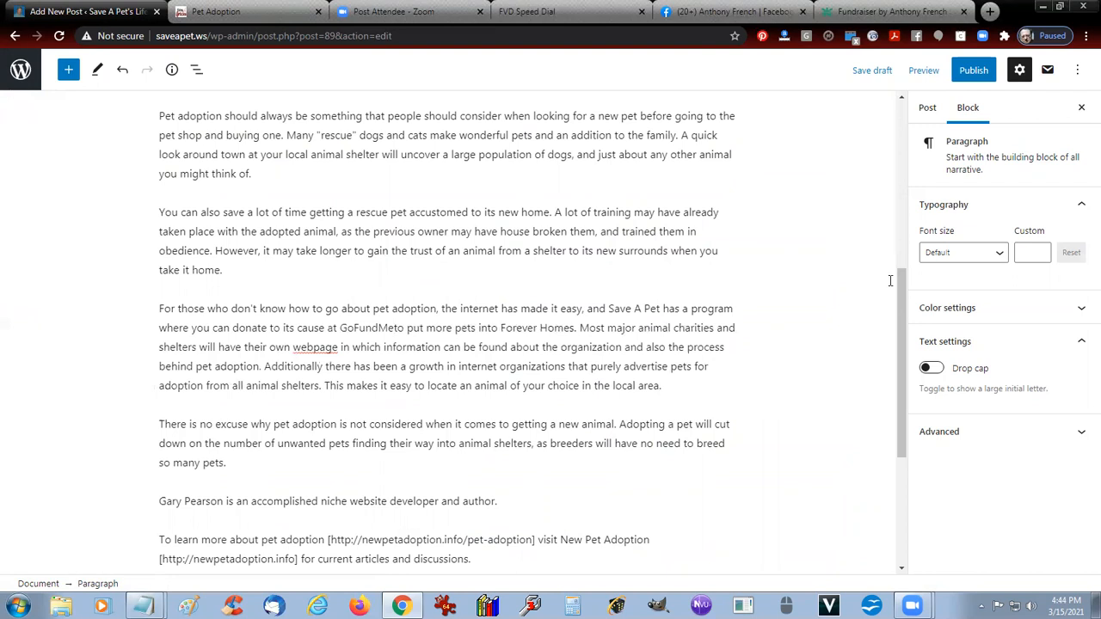
Insert ", the largest private crowdfunding site on the internet, " right after "GoFundMe" in the donation sentence.
type(", the largest private")
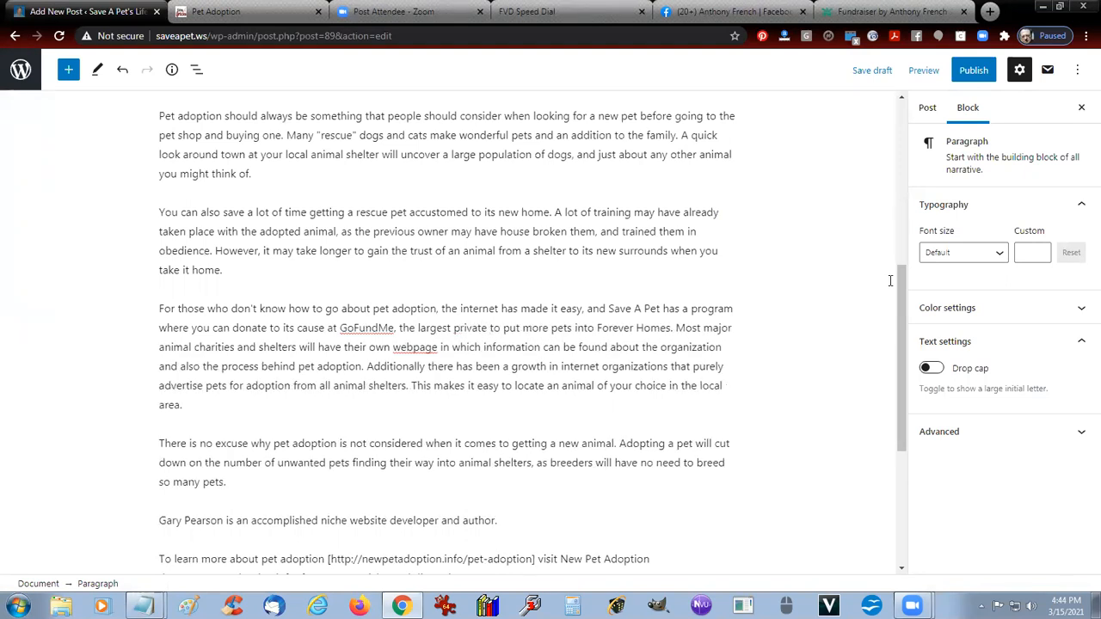
type(" crowd")
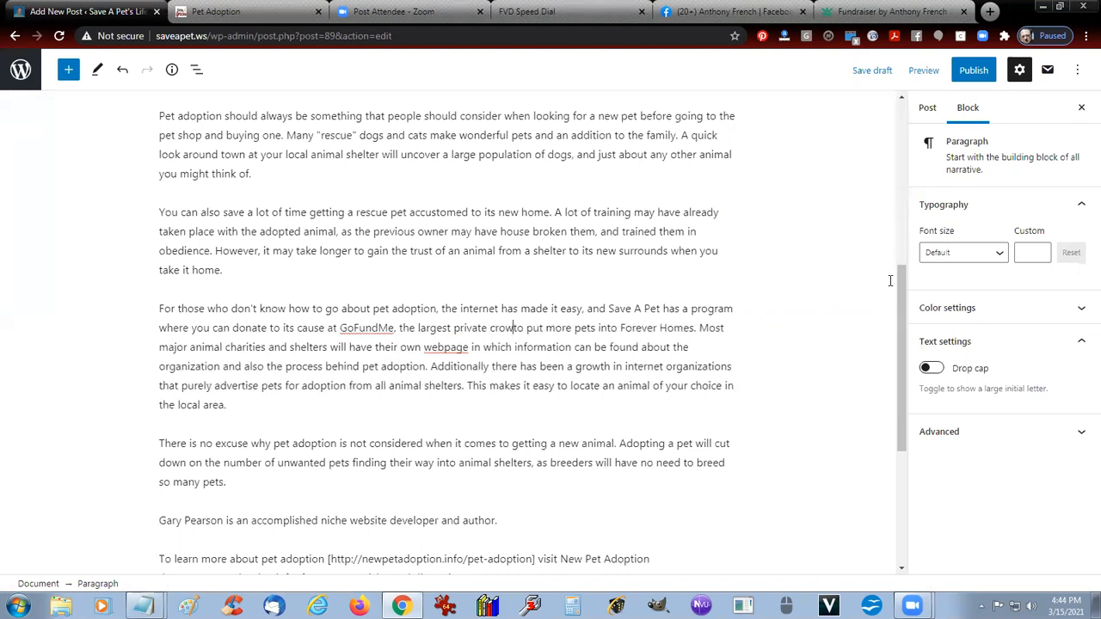
type("funding ")
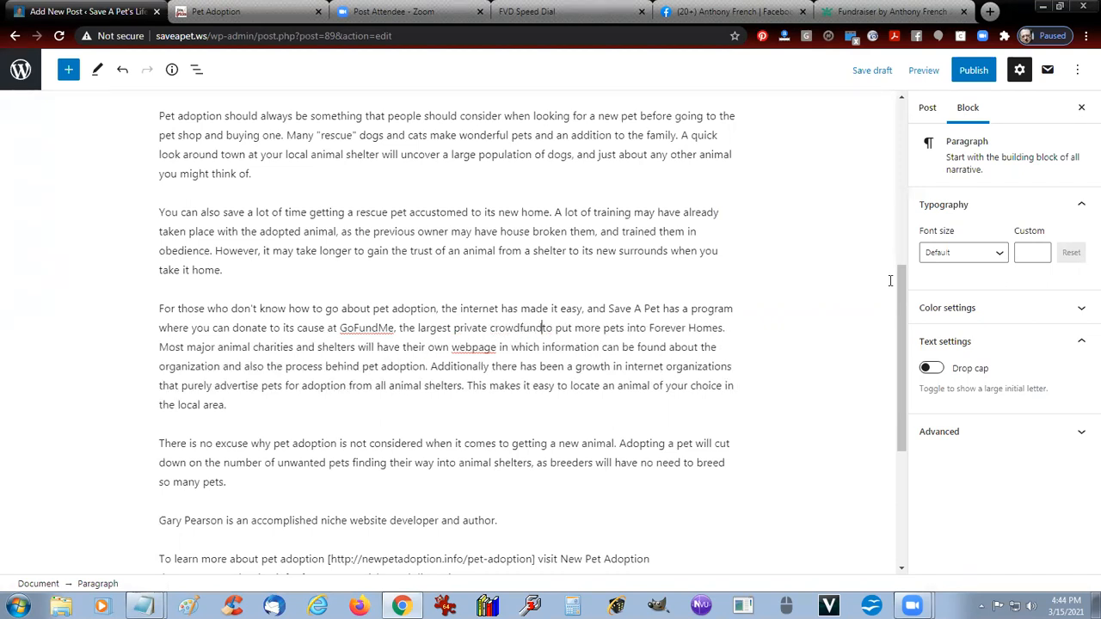
type("site on the ")
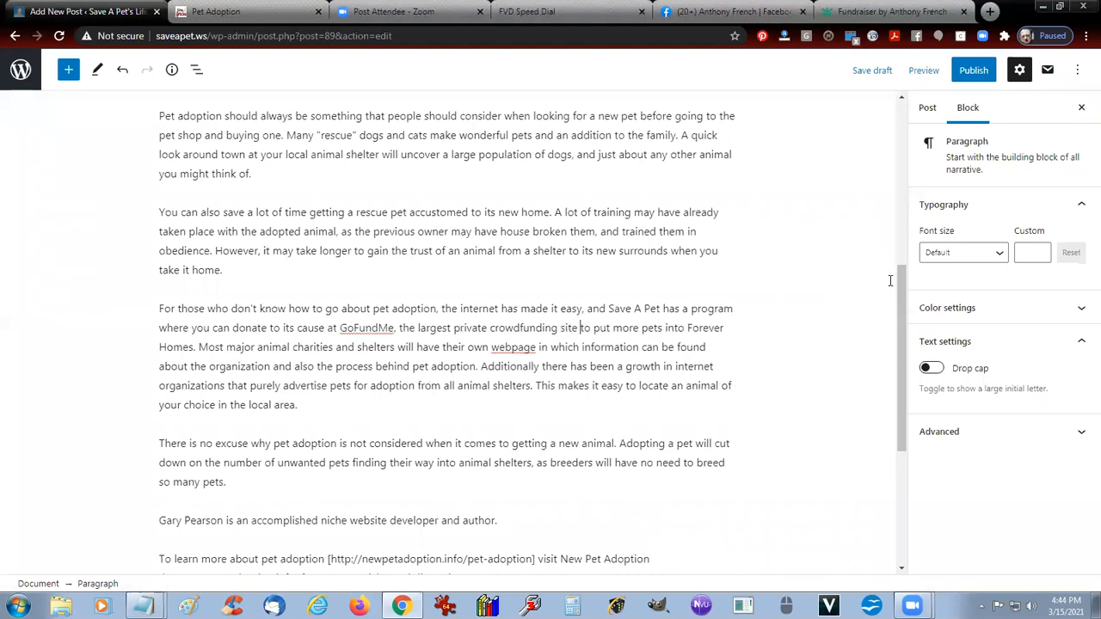
type("internet")
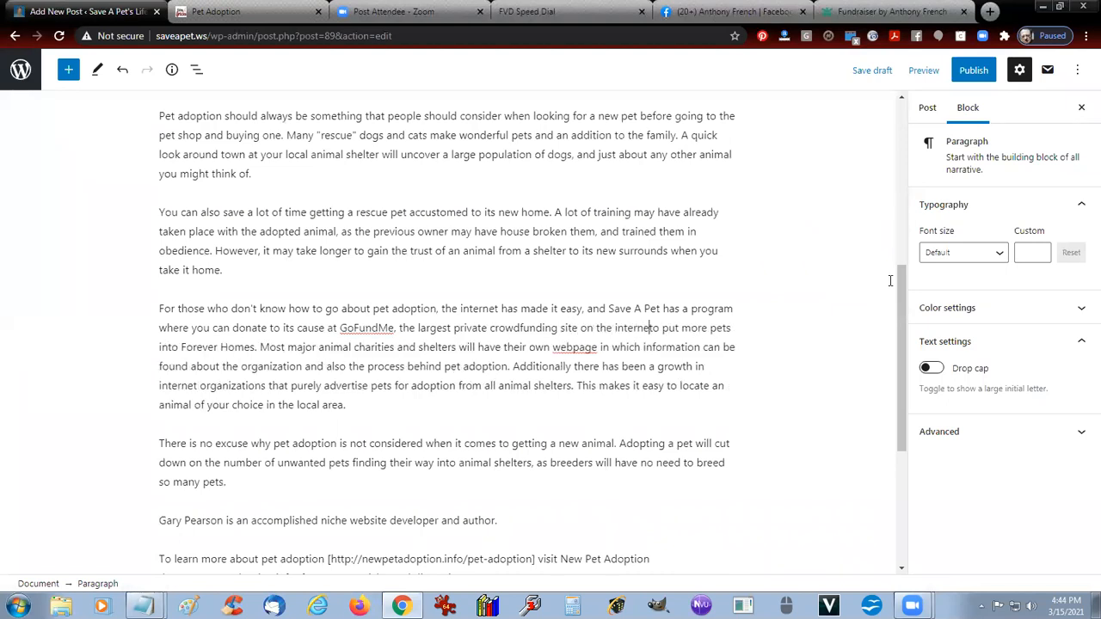
type(", ")
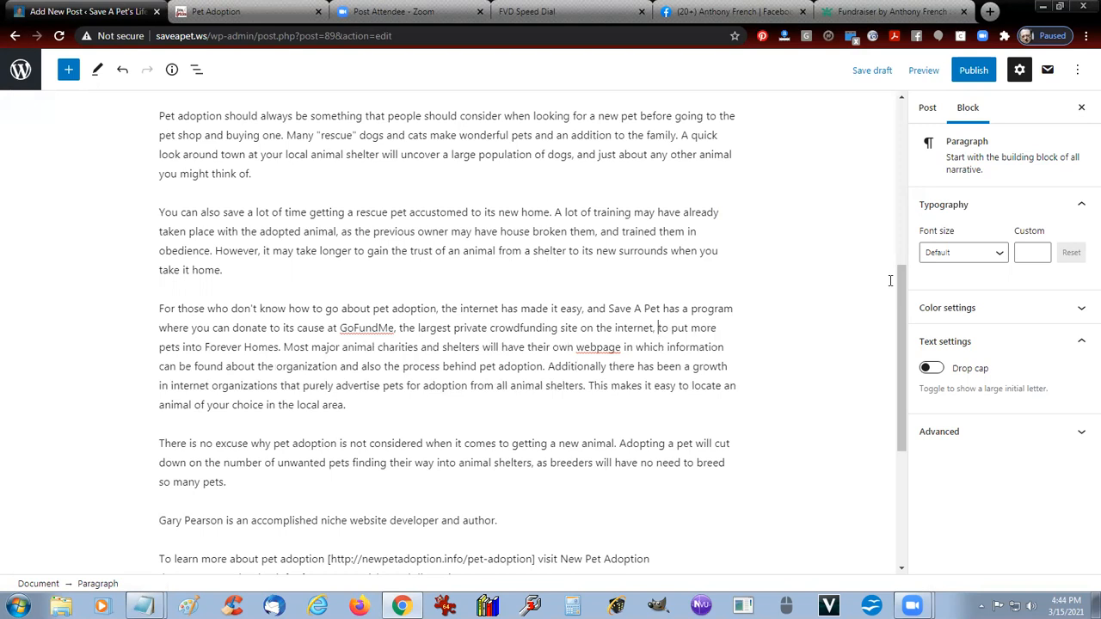
Add "and help" before "to put more pets into Forever Homes", keeping only one "to".
type("and help to")
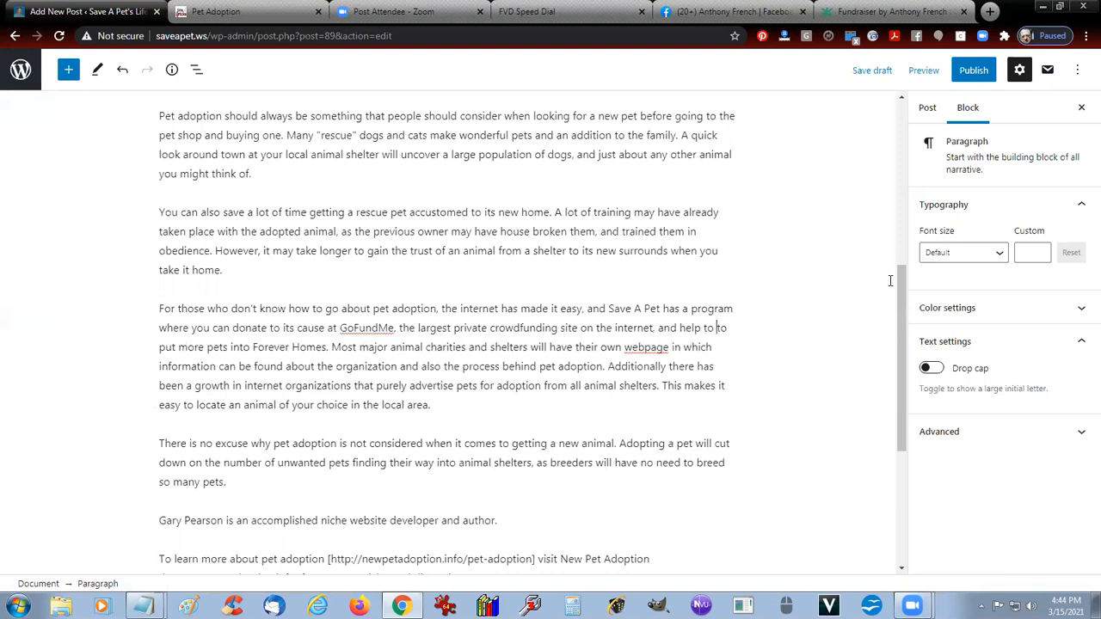
key("BackSpace")
key("BackSpace")
key("BackSpace")
key("BackSpace")
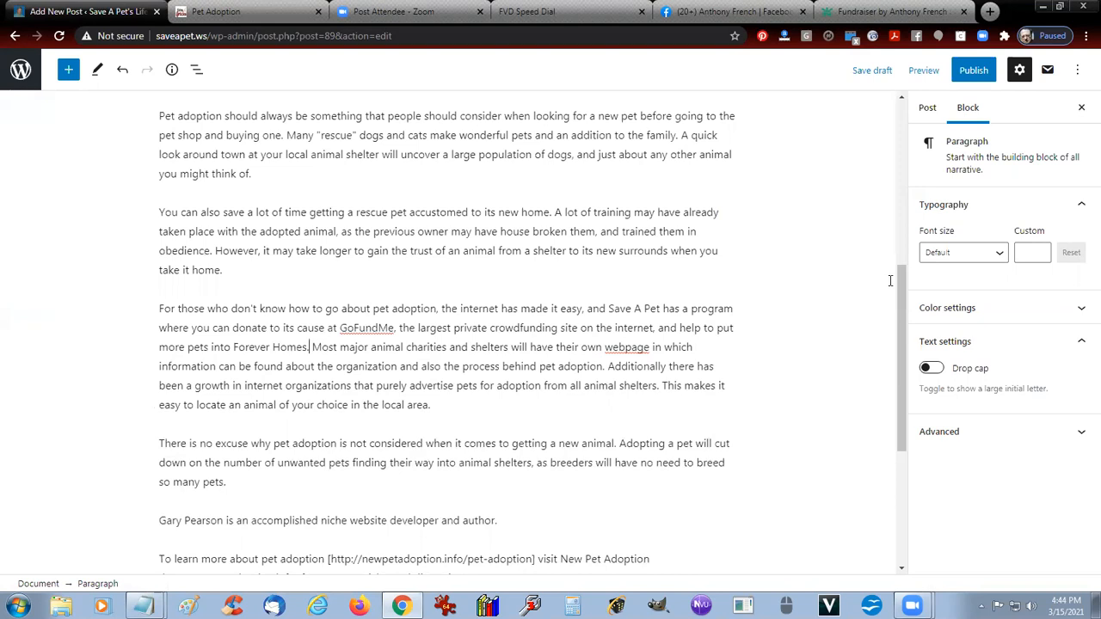
Split the paragraph after "Forever Homes." so "Most major animal charities" starts its own paragraph, without an empty block between them.
key("Delete")
key("Return")
key("Return")
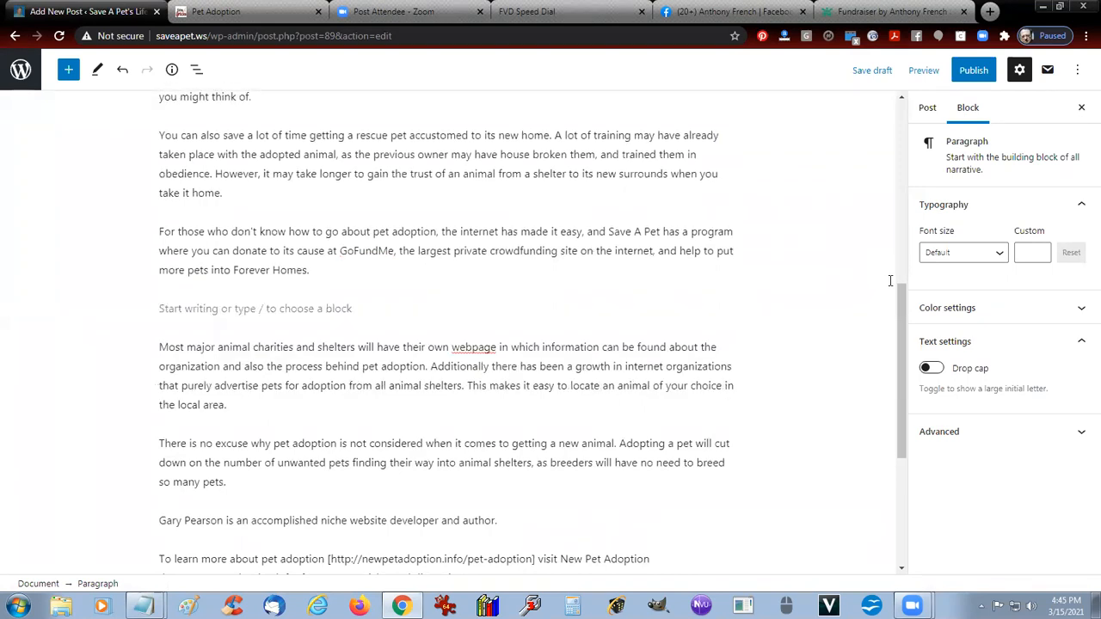
key("Delete")
Select the word "GoFundMe" in the donation sentence.
key("Up")
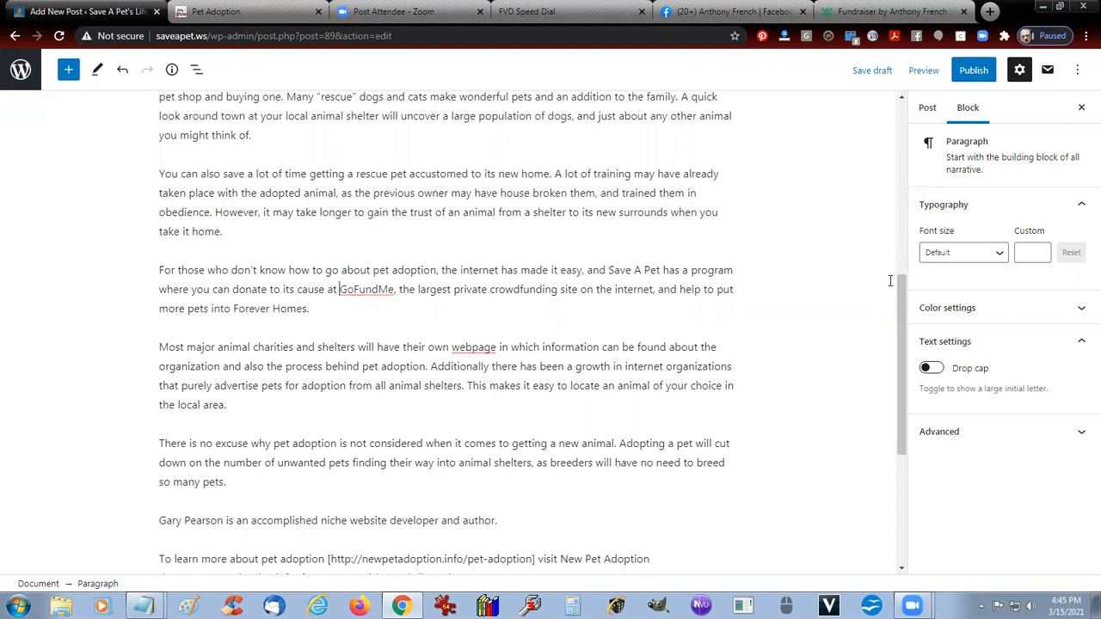
key("shift+Right")
key("shift+Right")
key("shift+Right")
key("shift+Right")
key("shift+Right")
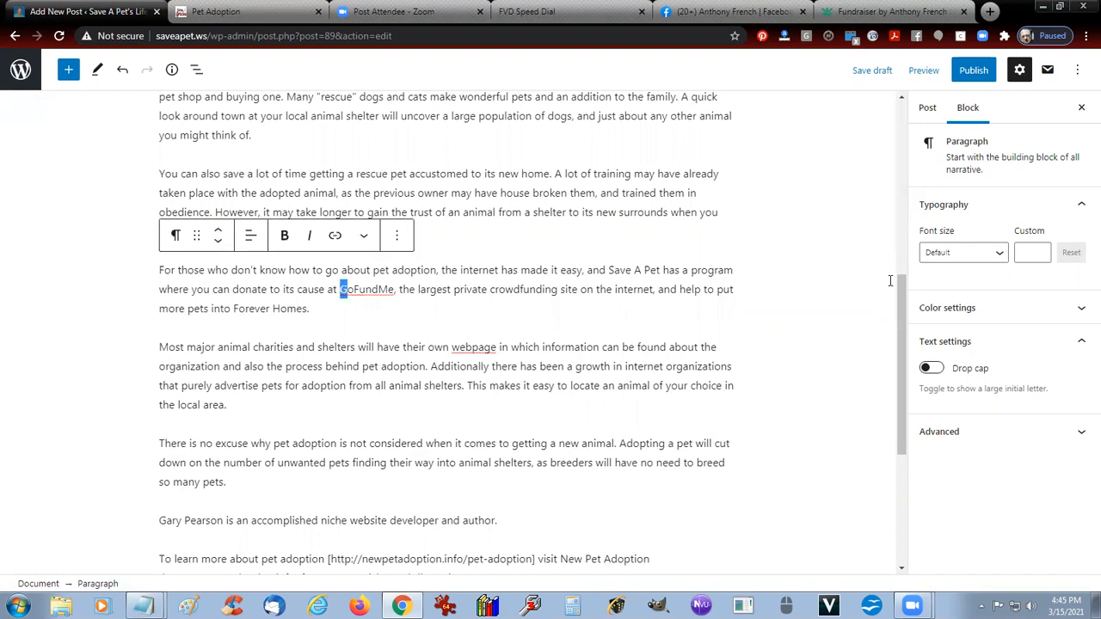
key("shift+Right")
key("shift+Right")
key("shift+Right")
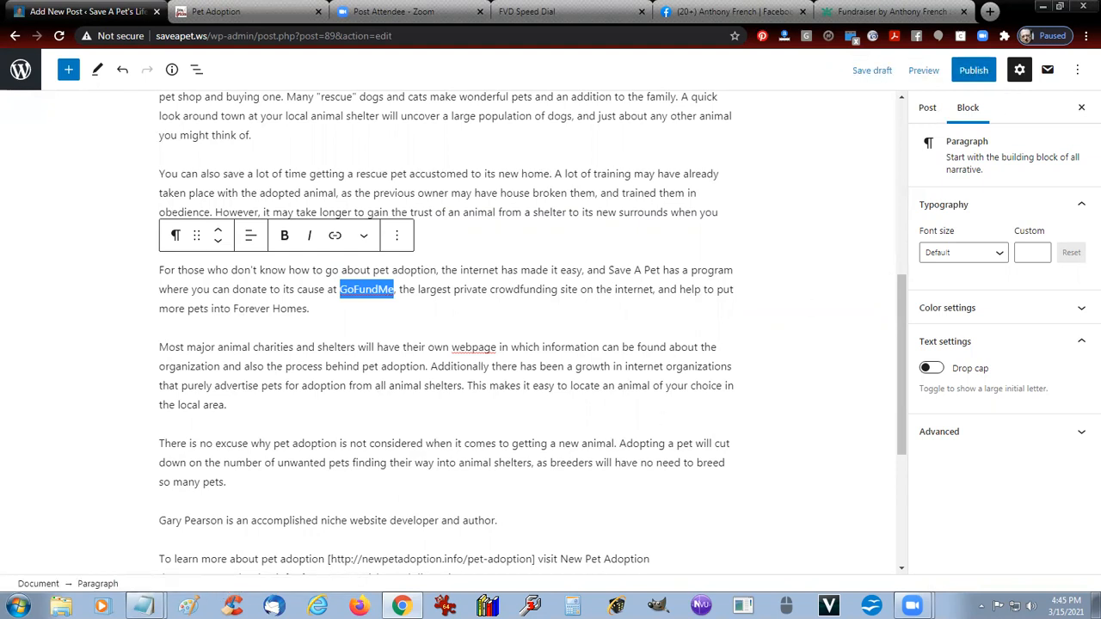
mouse_move(148, 611)
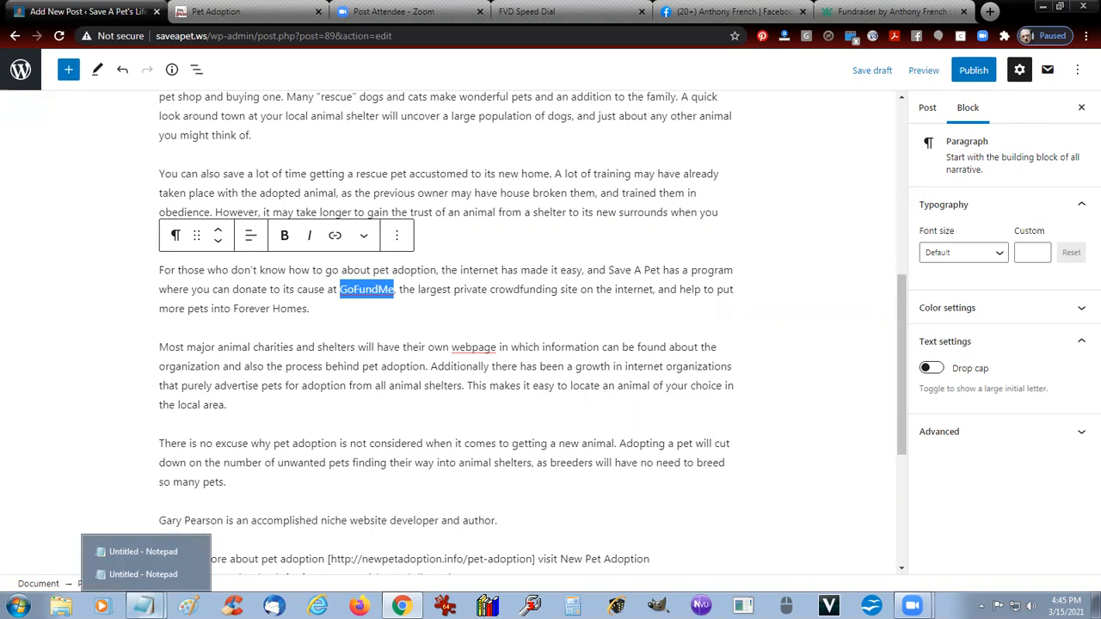
left_click(160, 582)
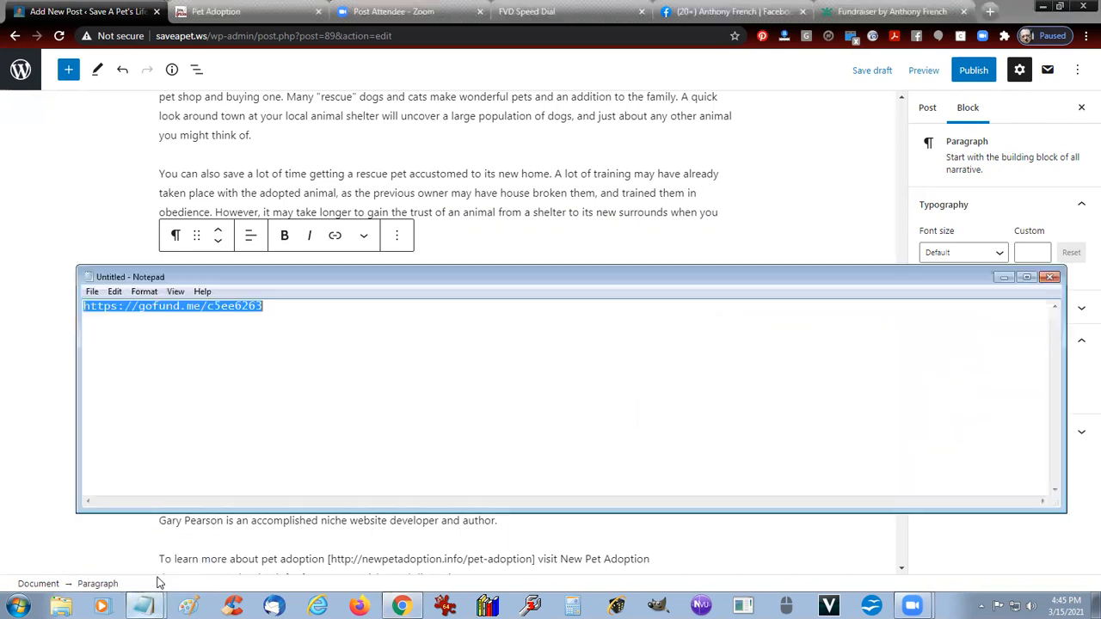
right_click(210, 331)
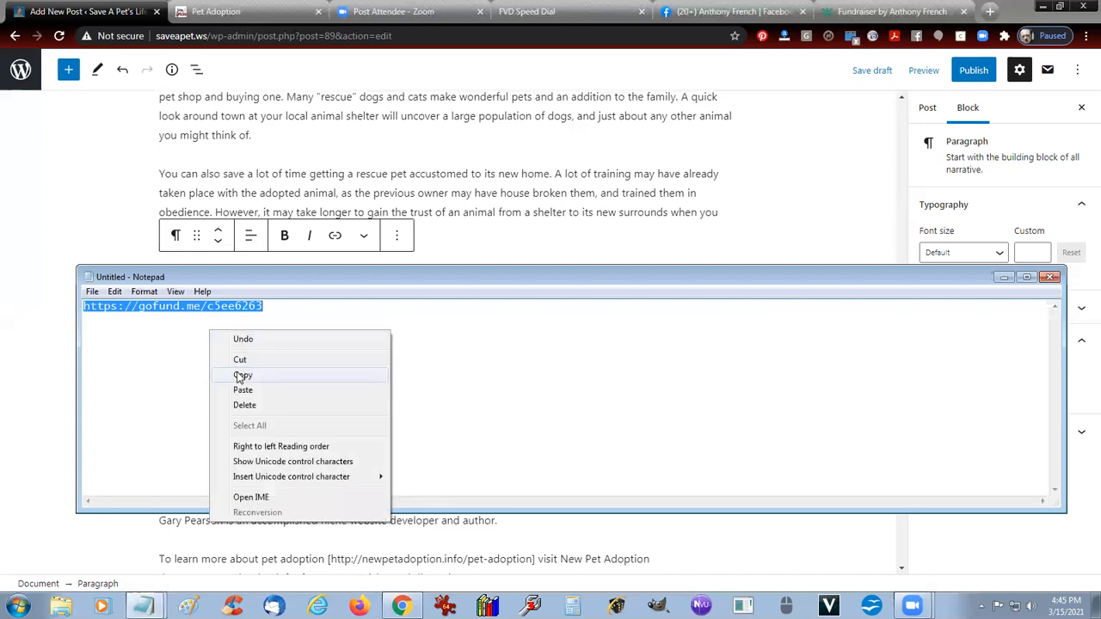
left_click(173, 413)
right_click(173, 414)
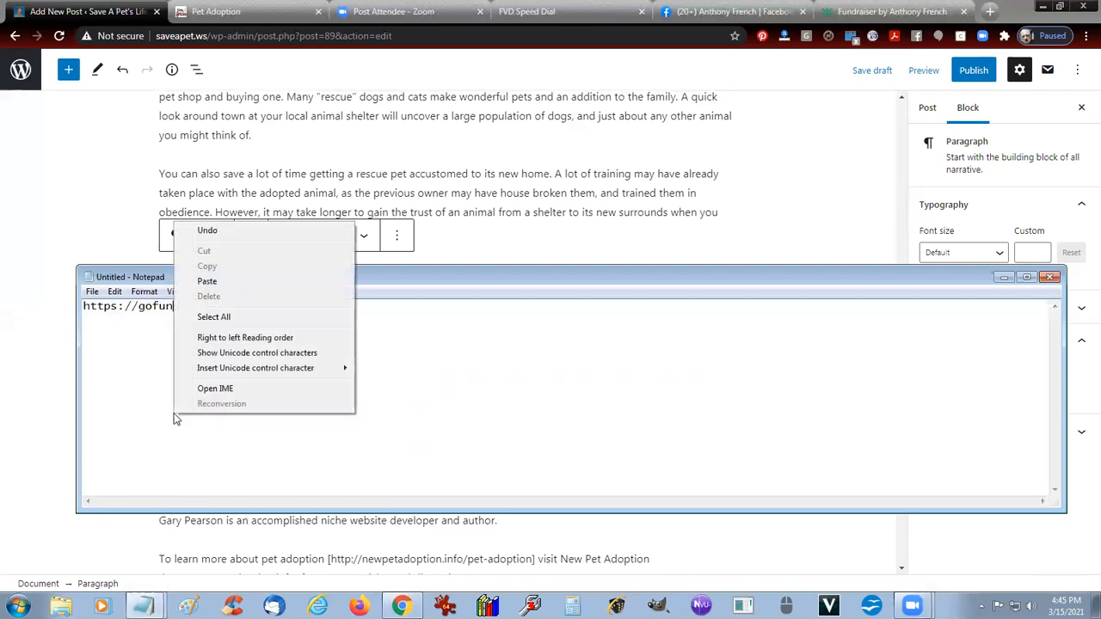
left_click(228, 324)
right_click(228, 323)
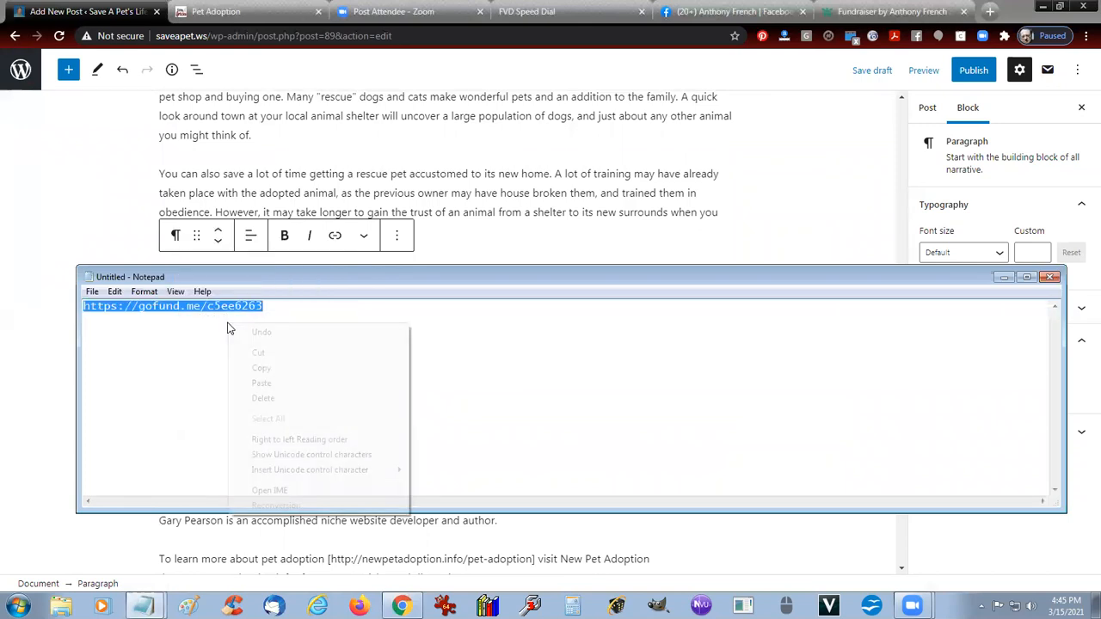
left_click(250, 366)
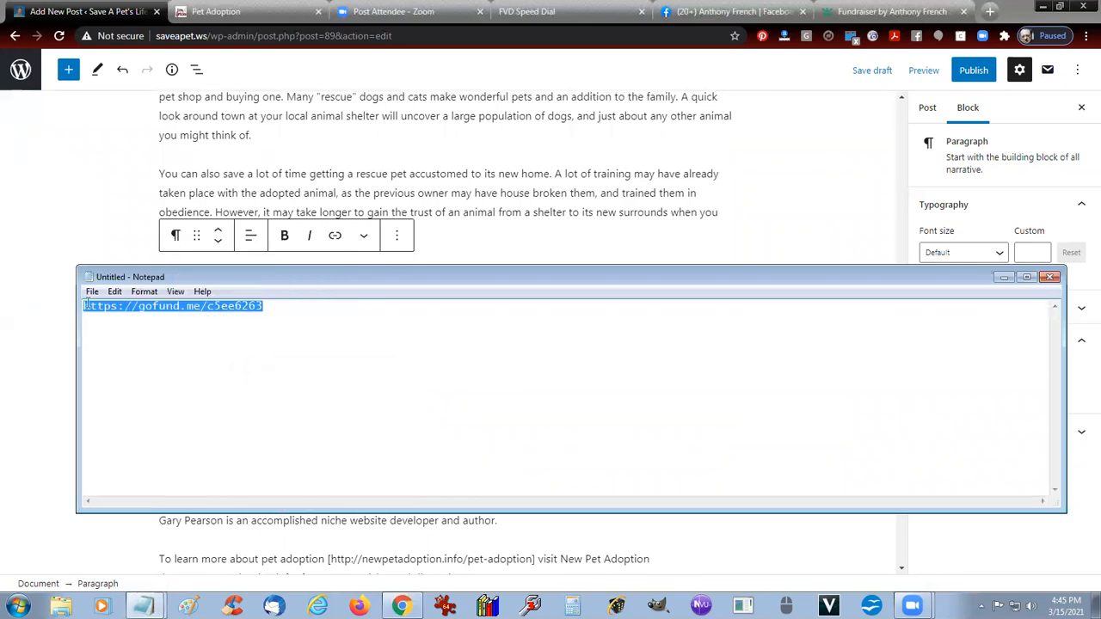
left_click(110, 225)
left_click(110, 226)
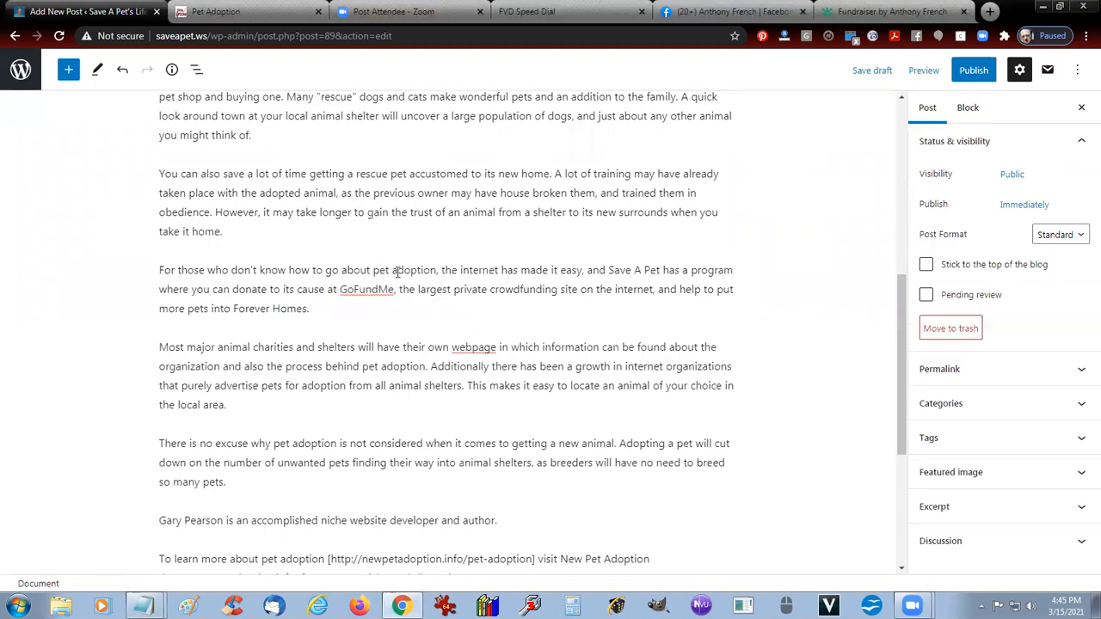
left_click_drag(342, 289, 397, 291)
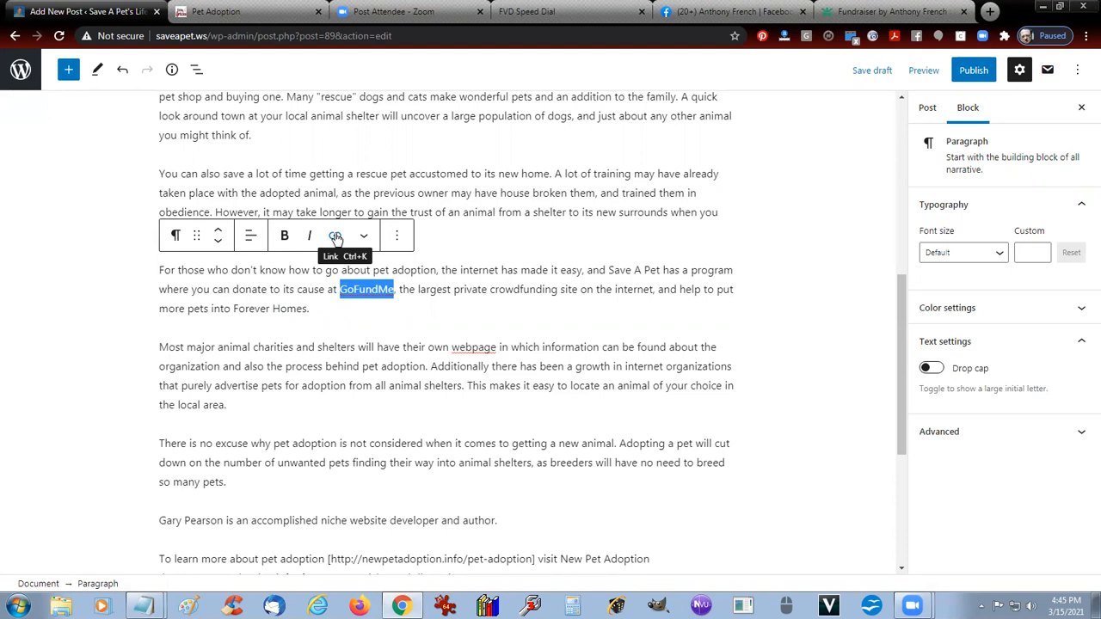
left_click(335, 237)
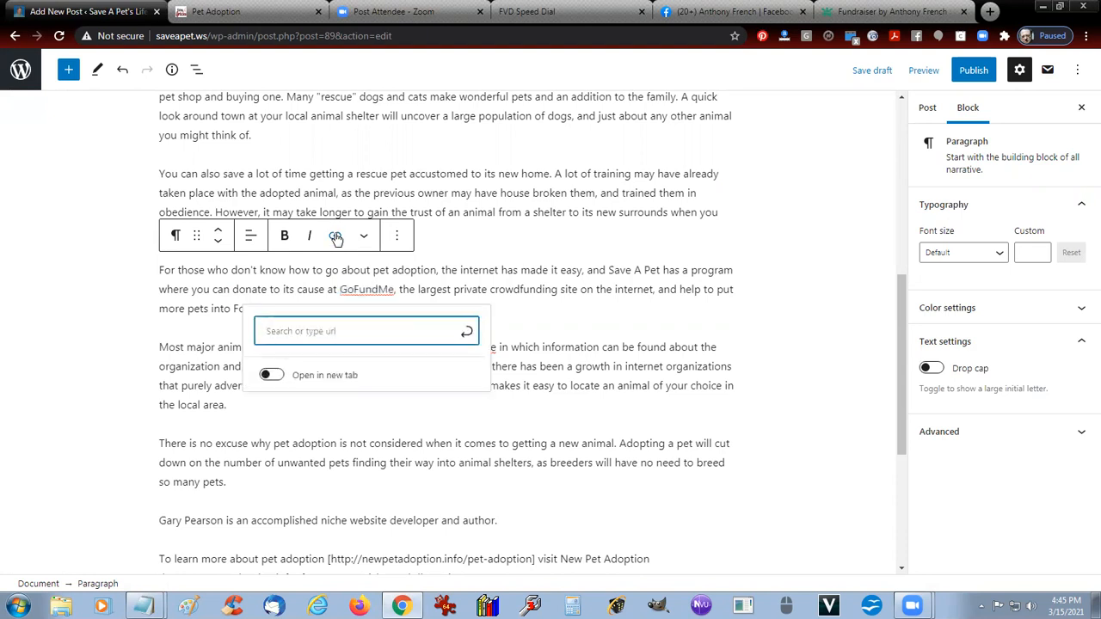
right_click(298, 335)
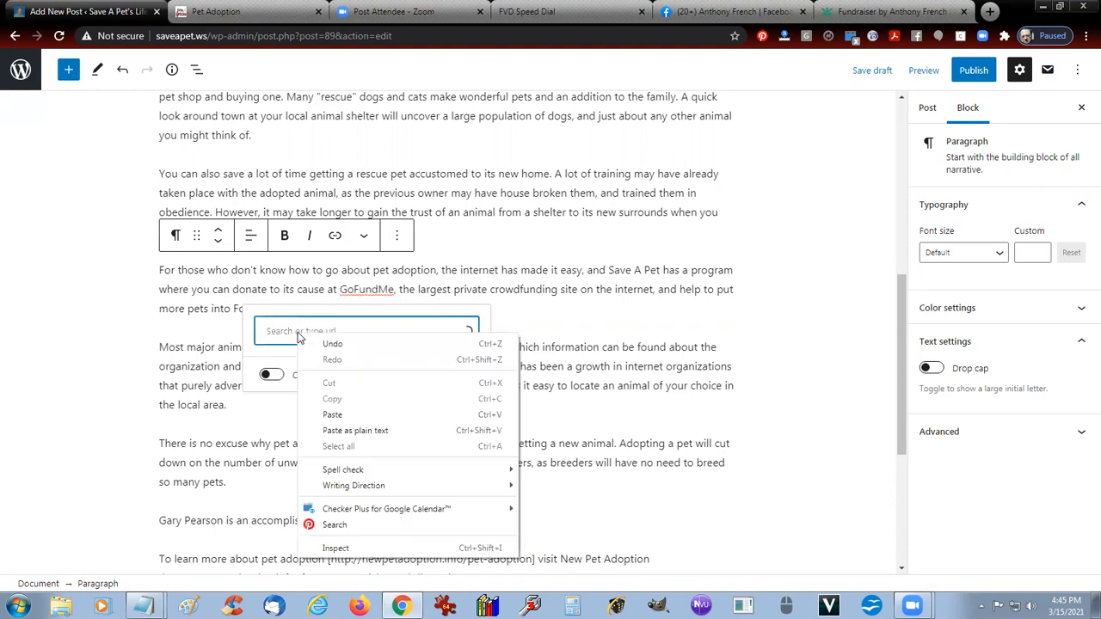
left_click(326, 418)
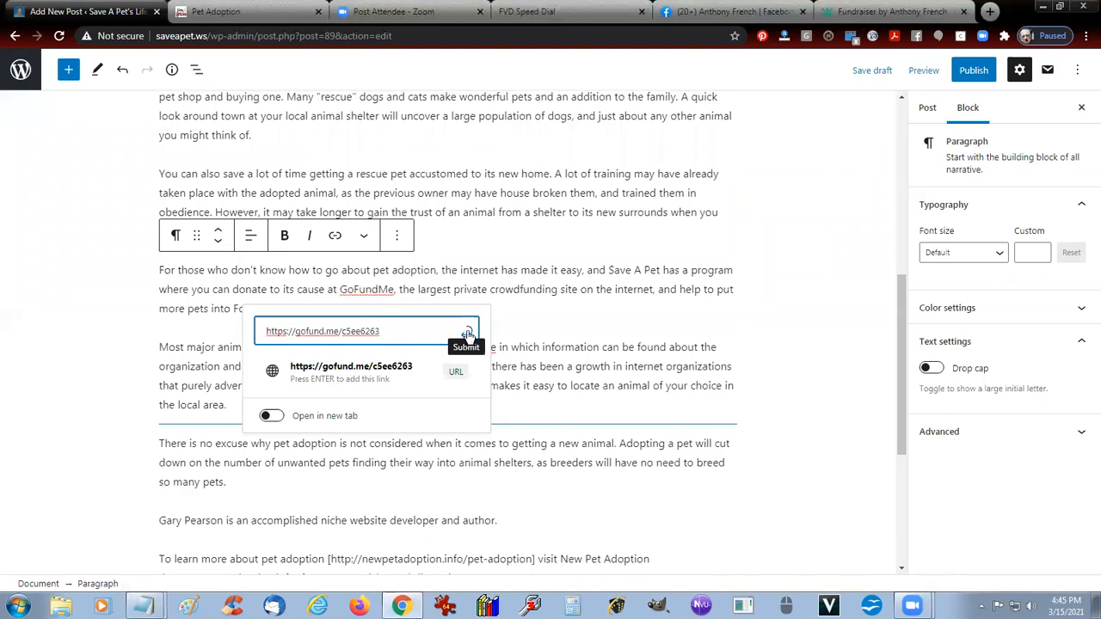
left_click(268, 416)
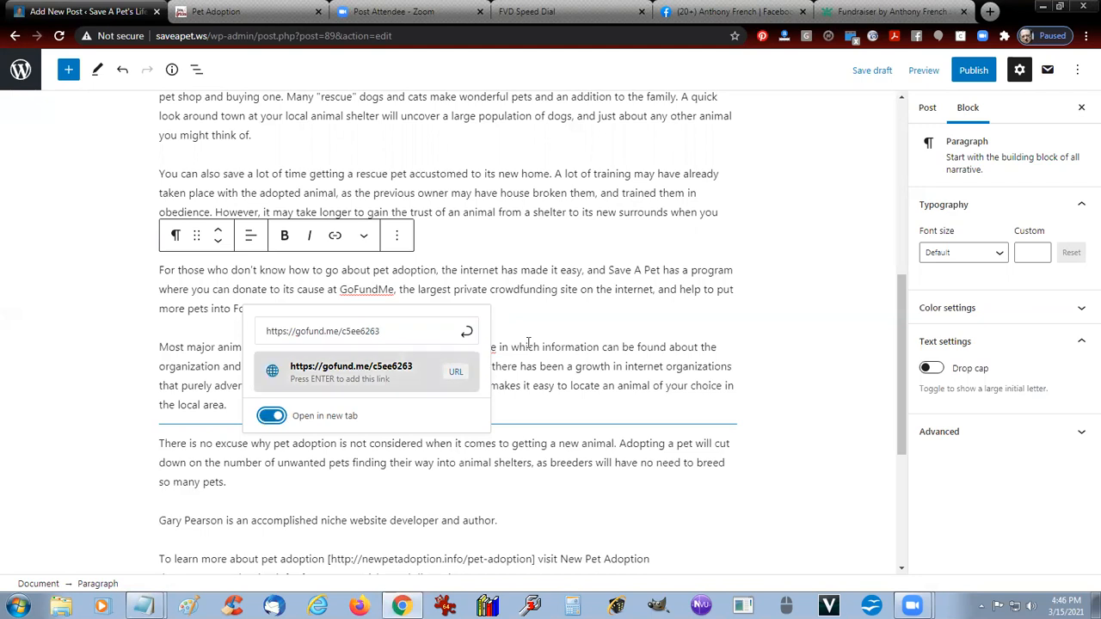
left_click(465, 332)
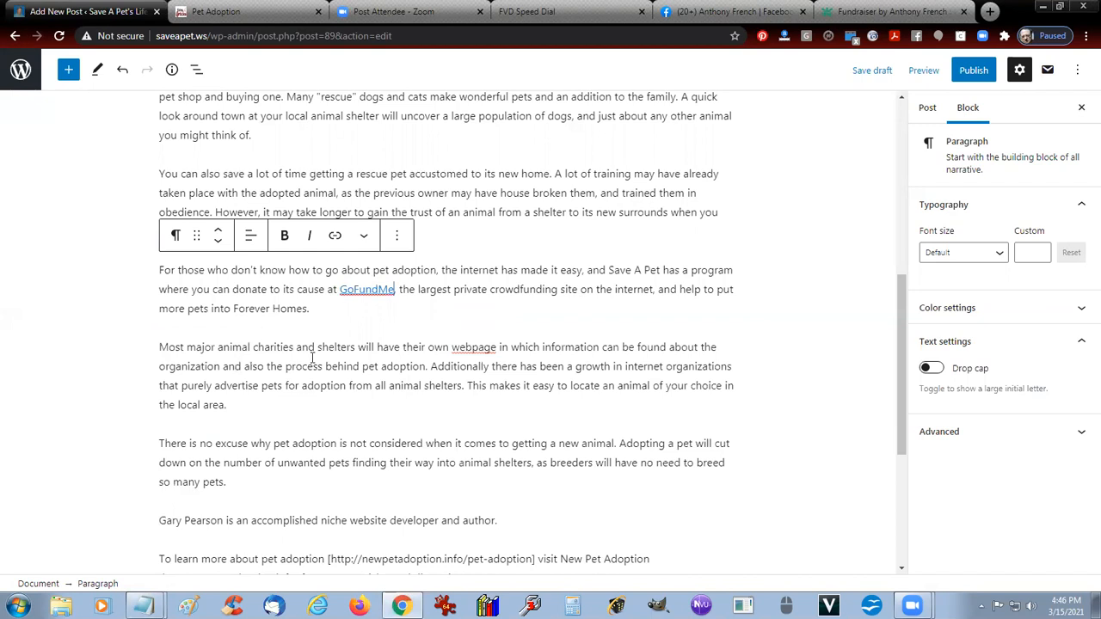
Delete the entire paragraph beginning "Most major animal charities and shelters", including its empty block.
left_click(760, 356)
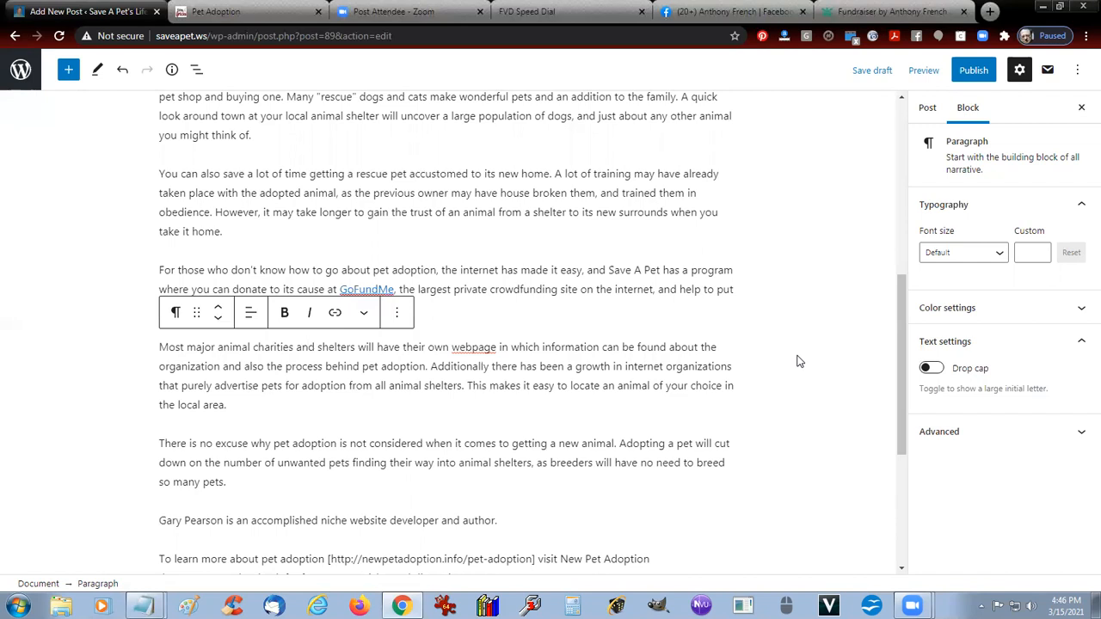
key("Home")
key("shift+End")
key("BackSpace")
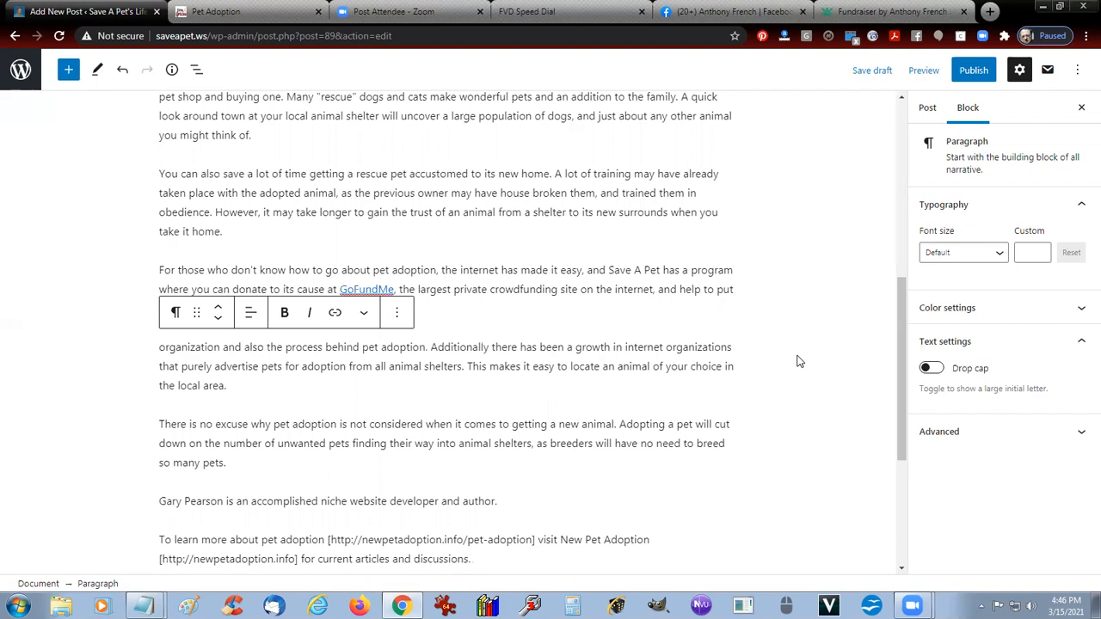
key("shift+End")
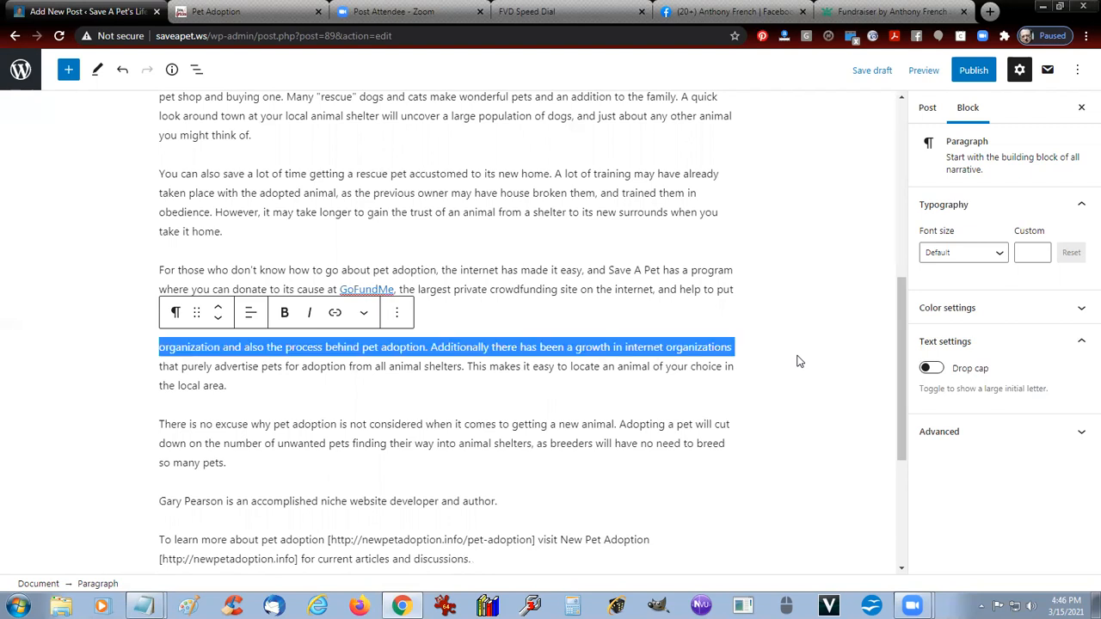
key("BackSpace")
key("shift+End")
key("BackSpace")
key("shift+End")
key("BackSpace")
key("Delete")
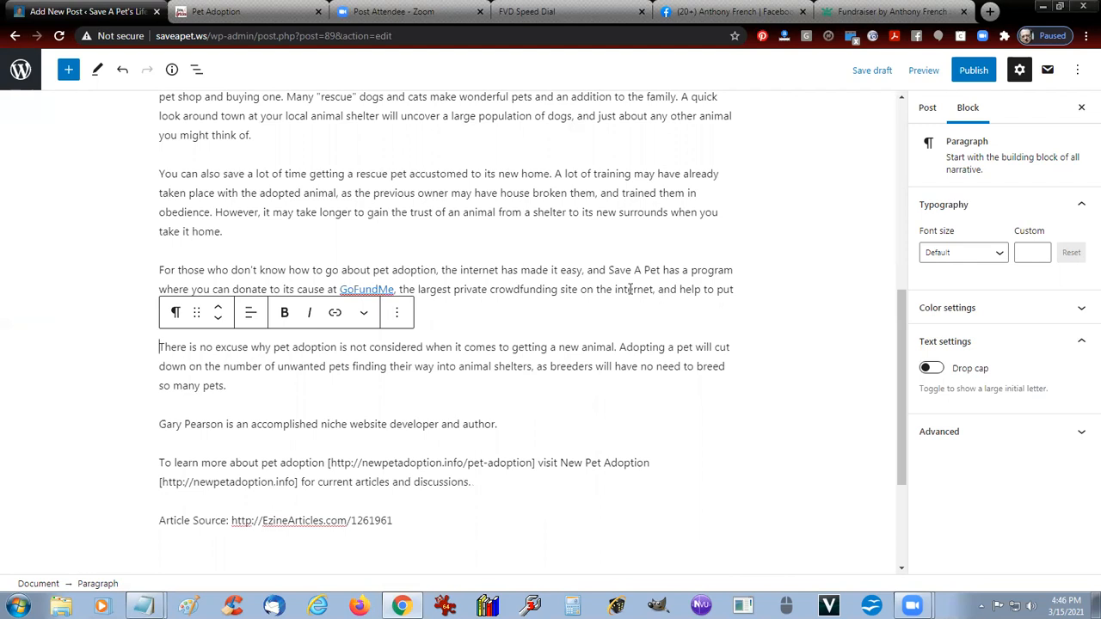
Reword the closing paragraph's opening so it says pet adoption "cannot be considered as an alternative" when it comes to getting a new animal.
left_click(551, 195)
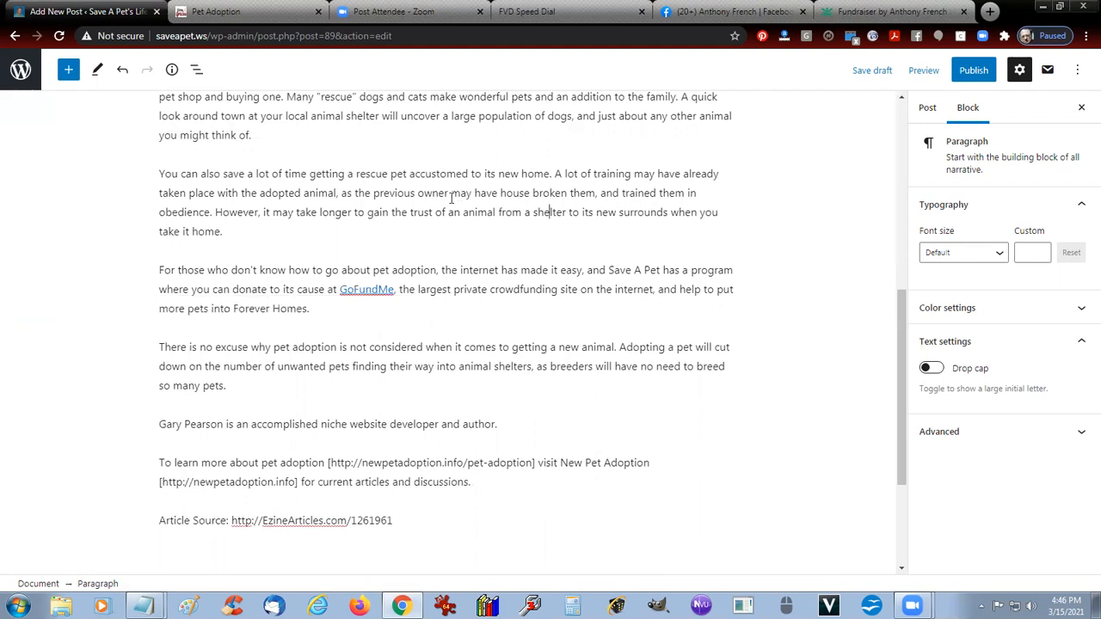
left_click(343, 347)
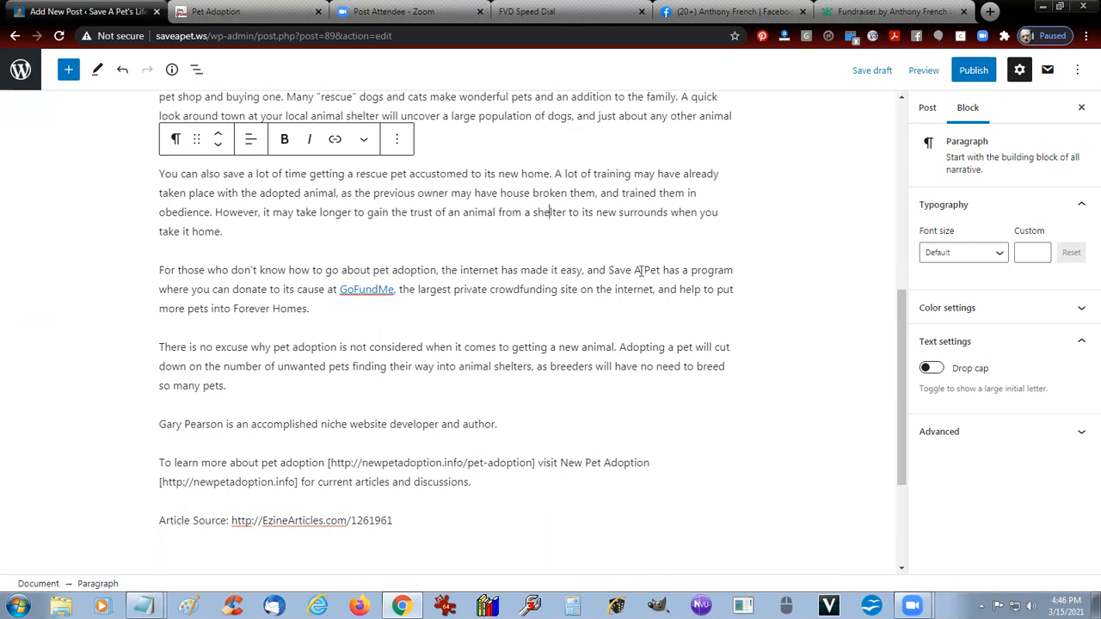
key("Delete")
key("Delete")
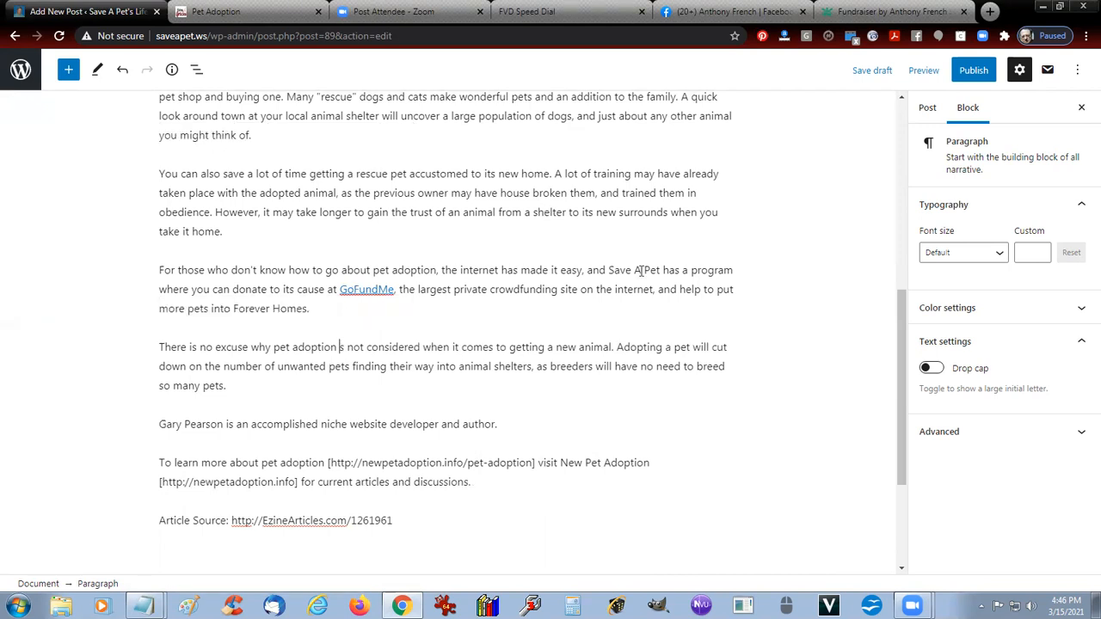
key("Delete")
type("cannot ")
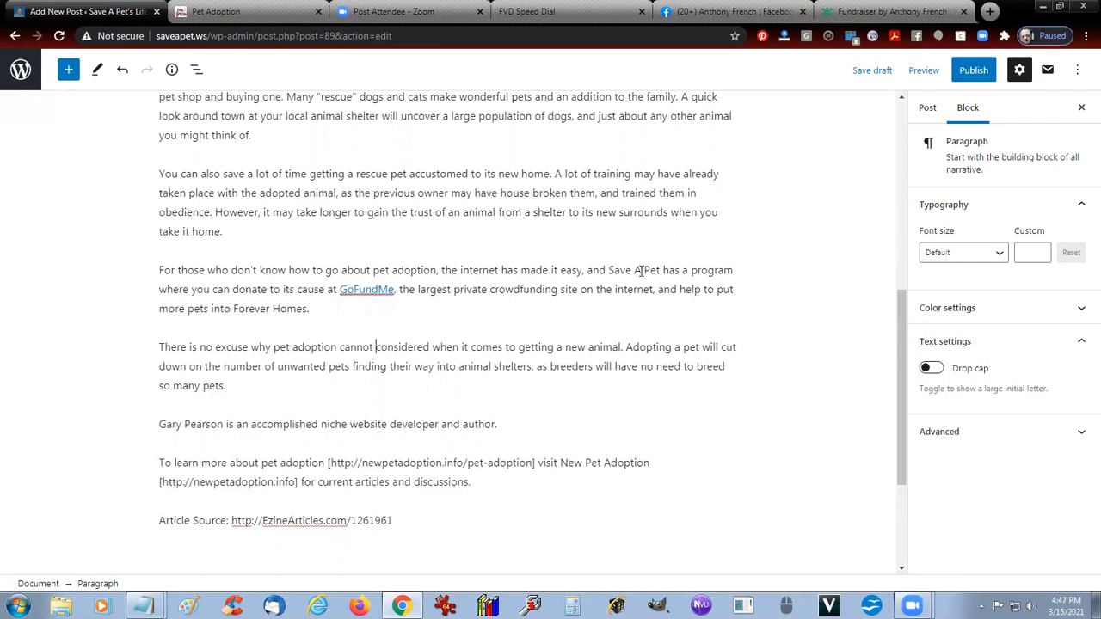
type("be considered ")
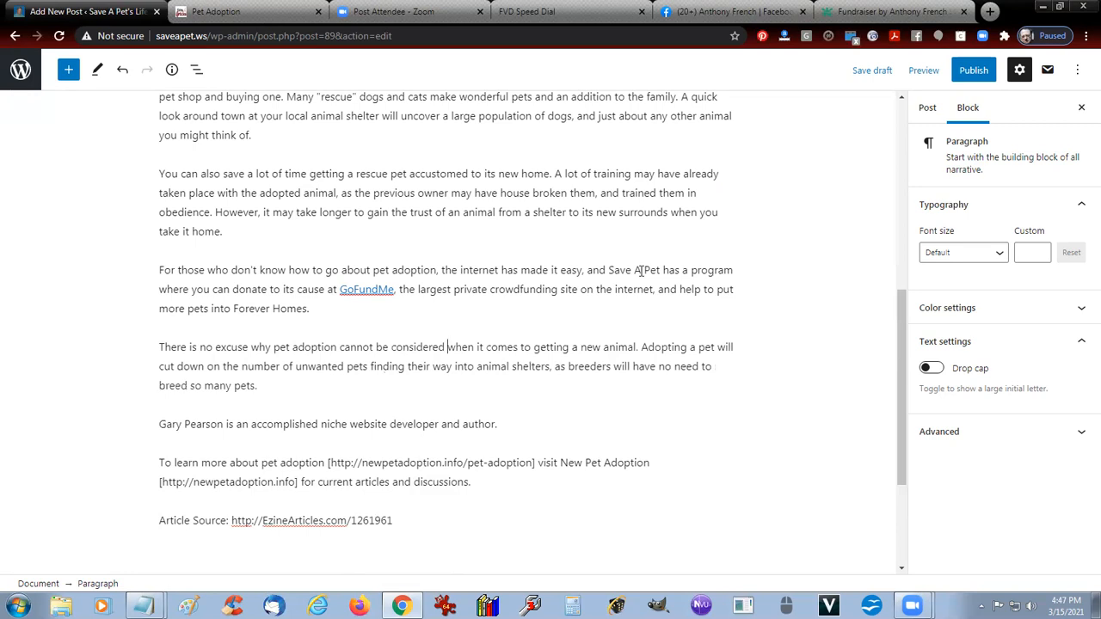
type("a")
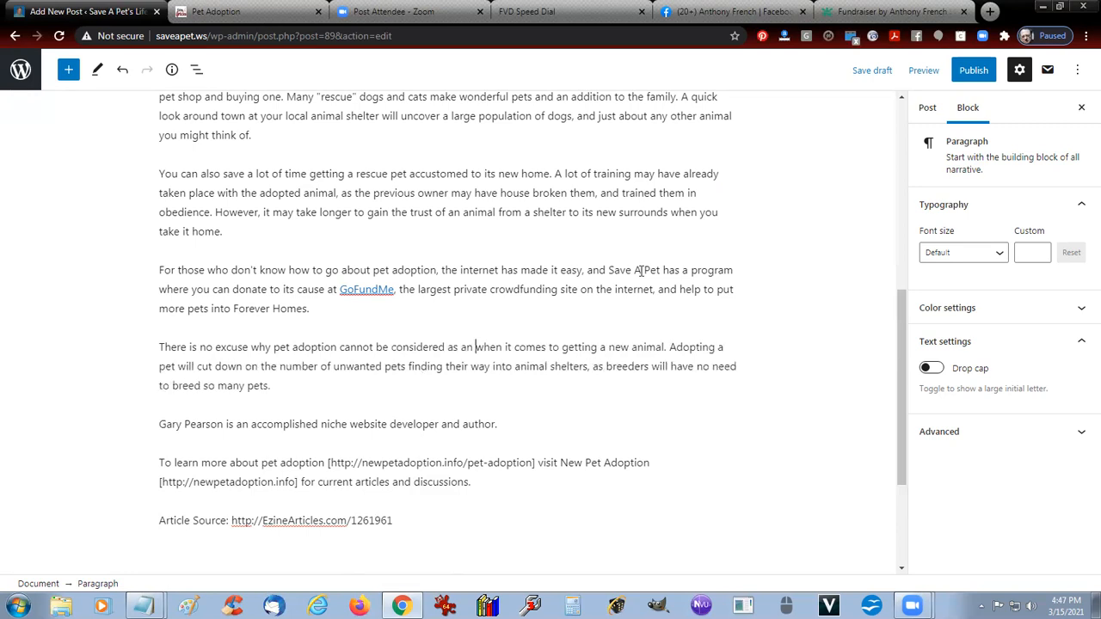
type("s an alternative")
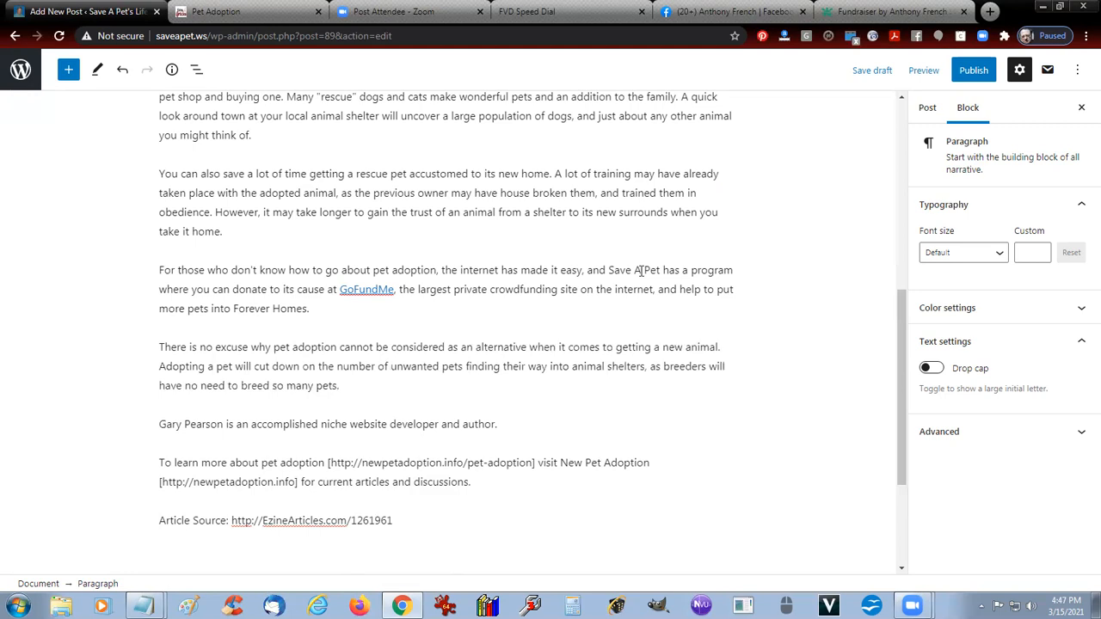
Replace the word "animal" with "pet" at the end of the closing paragraph's first sentence.
key("Left")
key("ctrl+shift+Left")
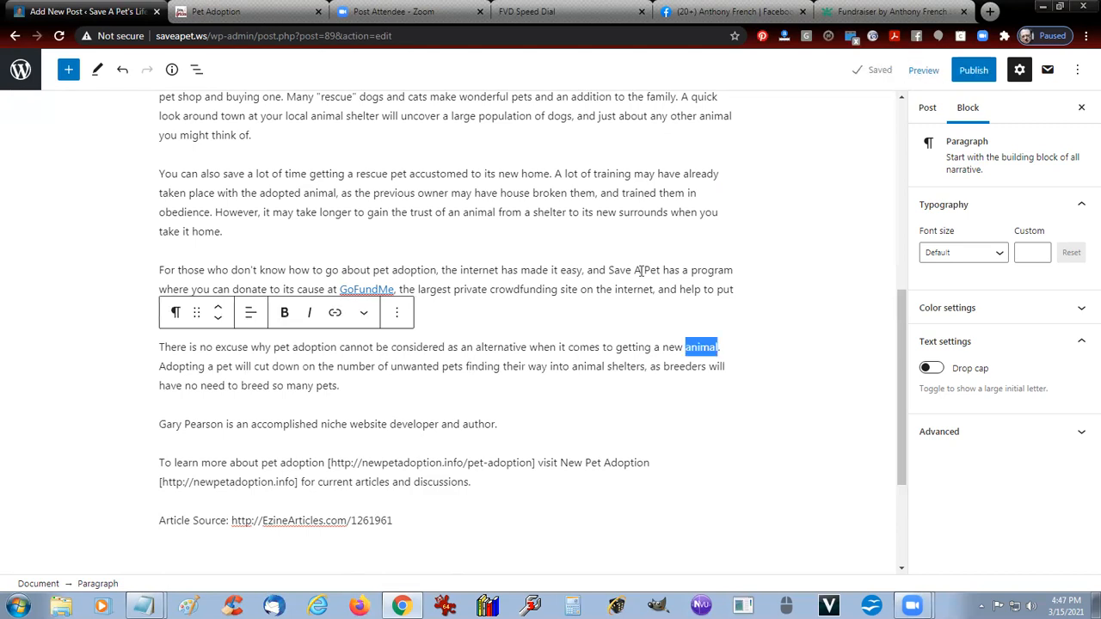
type("pet")
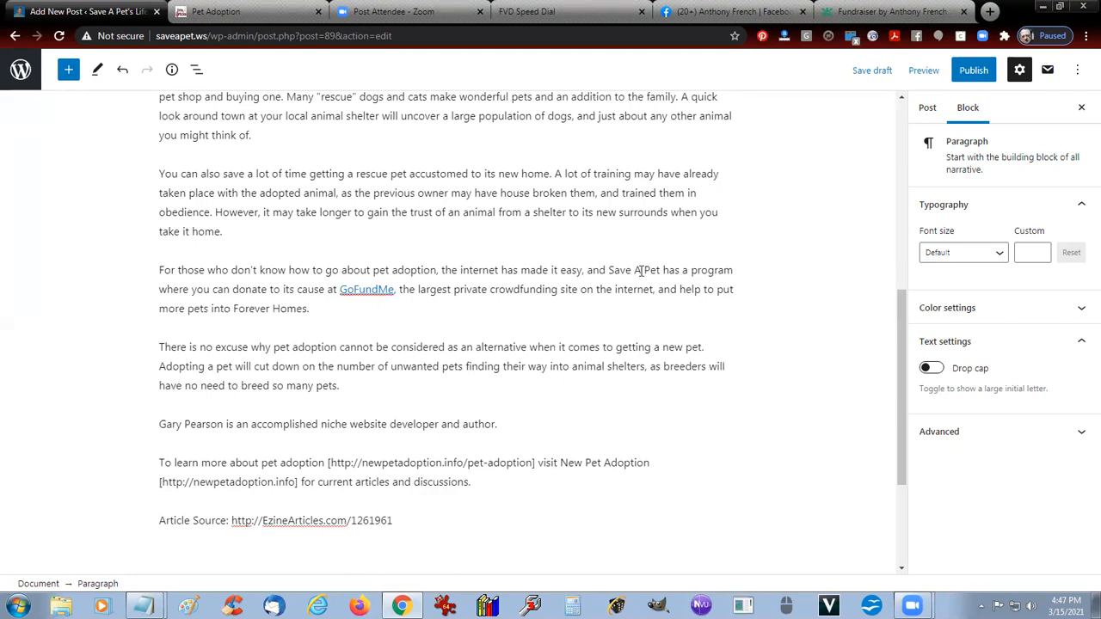
Insert "being killed or abandoned by their previous owners," after "animal shelters," in the closing paragraph.
key("Down")
type("being ki")
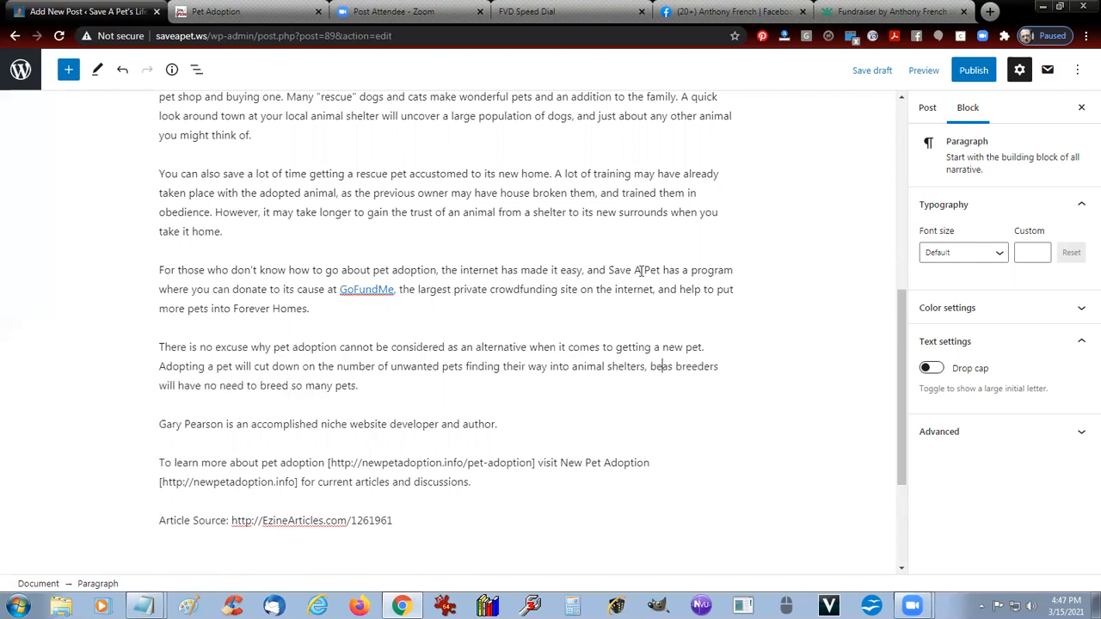
type("lled")
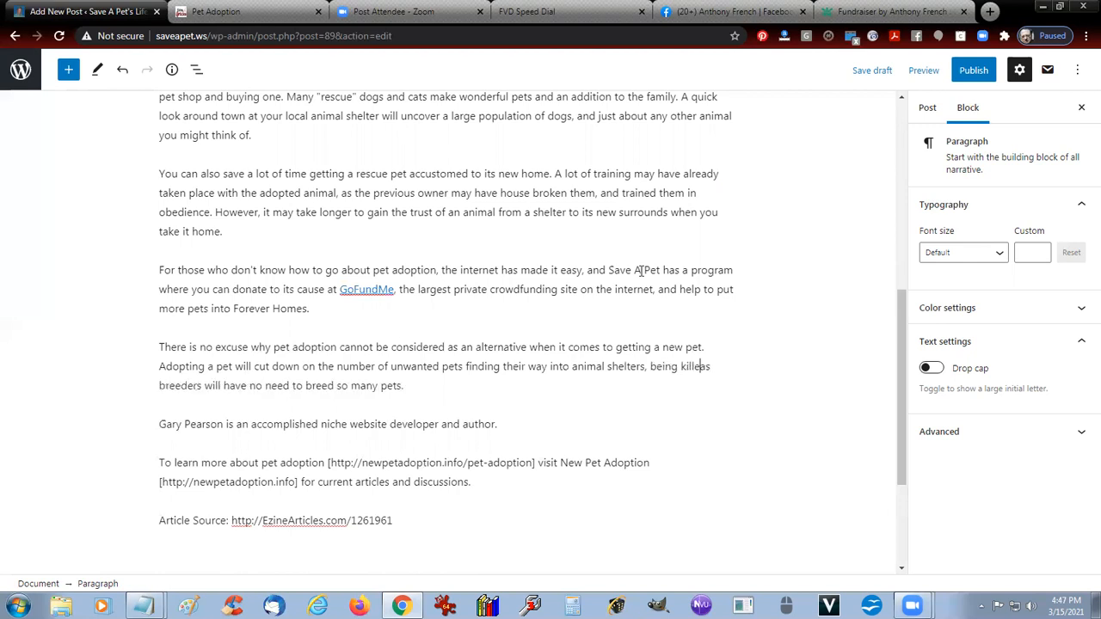
type(" or aban")
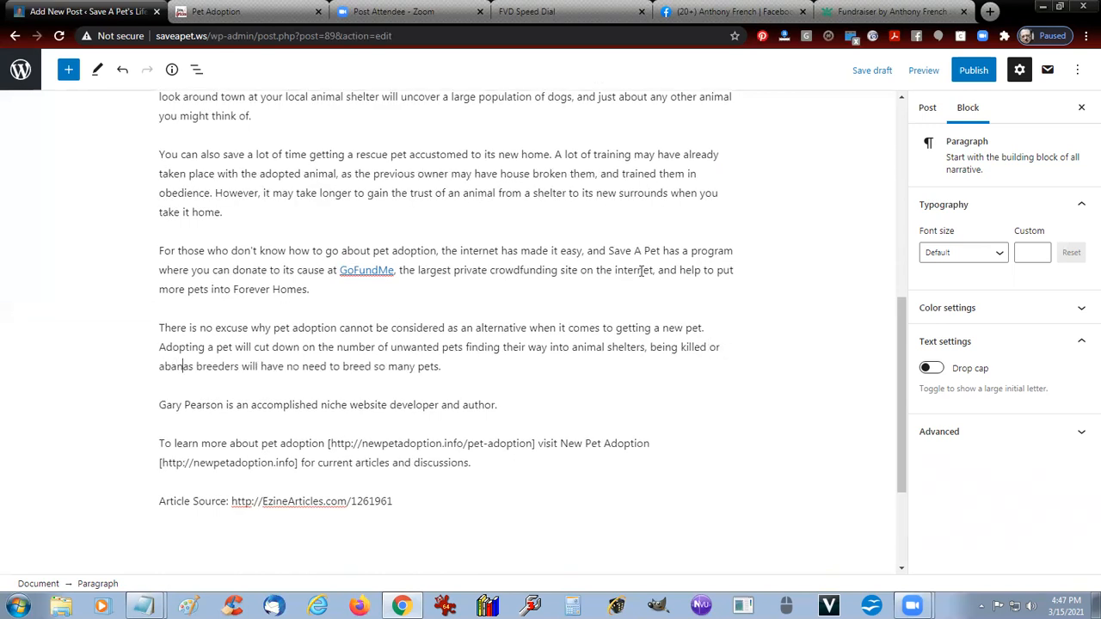
type("doned")
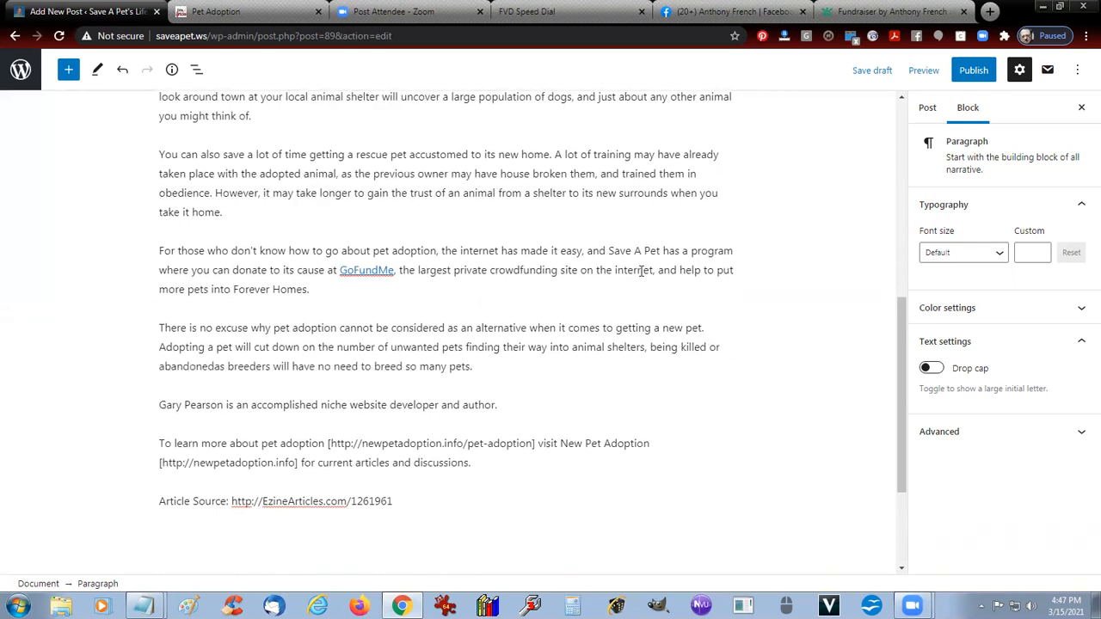
type(" by their pre")
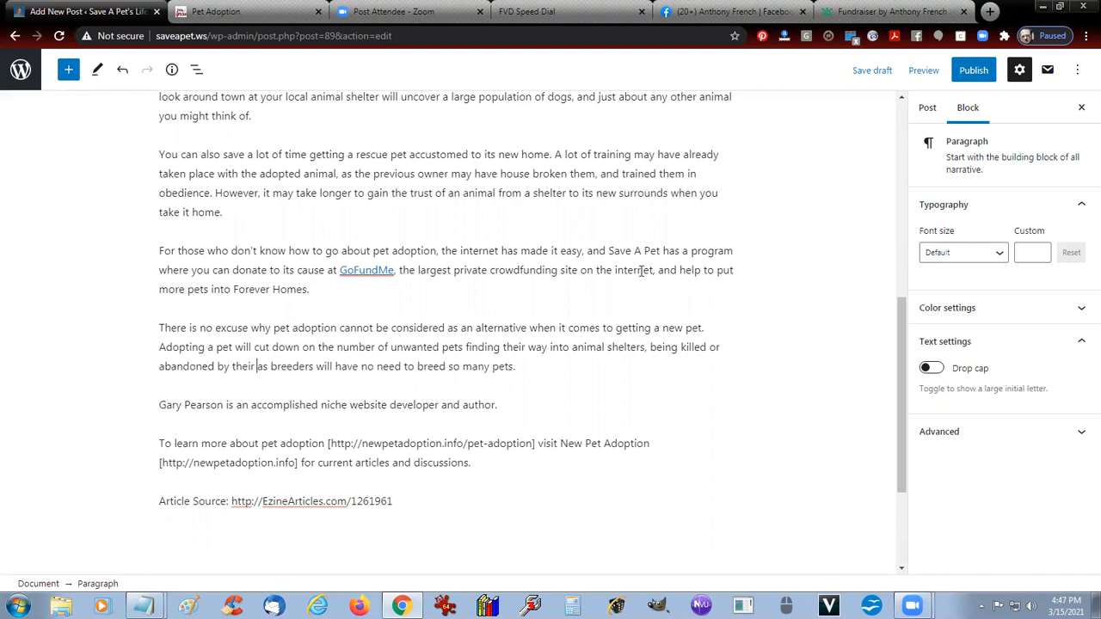
type("vious ow")
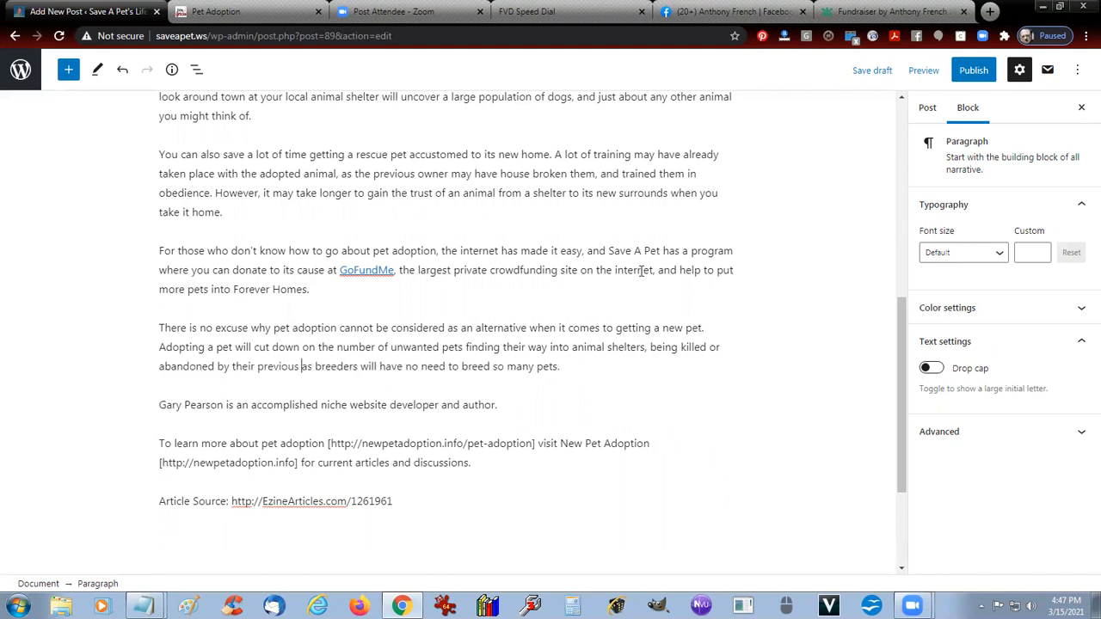
type("ners,")
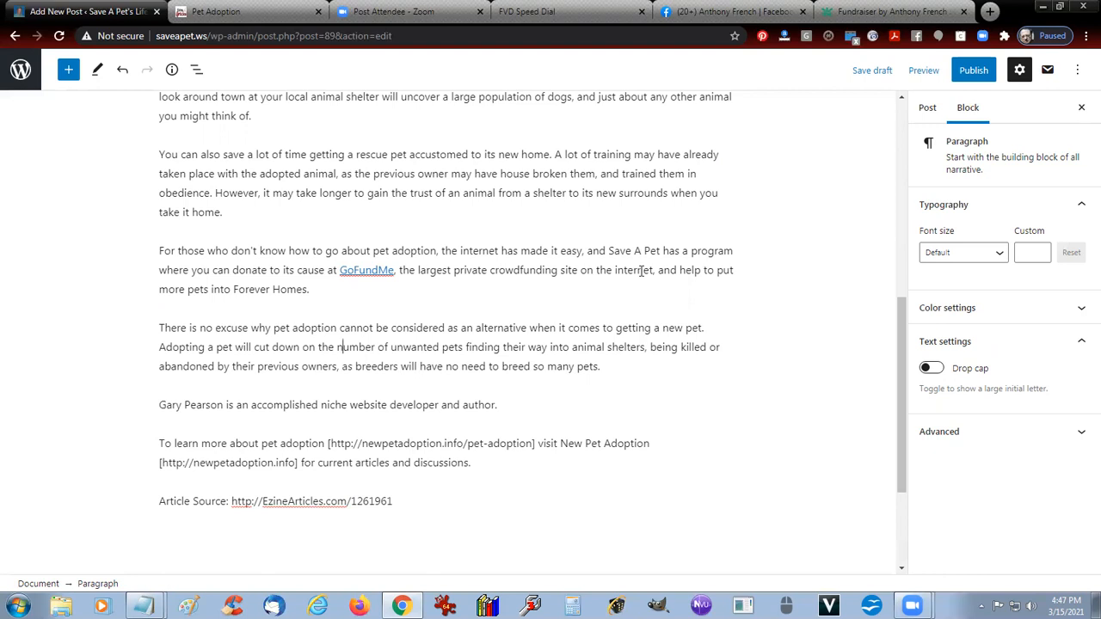
Remove the words "killed or" so the phrase reads "being abandoned by their previous owners".
key("Left")
key("Left")
key("Left")
key("shift+Right")
key("shift+Right")
key("shift+Right")
key("shift+Right")
key("shift+Right")
key("shift+Right")
key("shift+Right")
key("shift+Right")
key("BackSpace")
key("Delete")
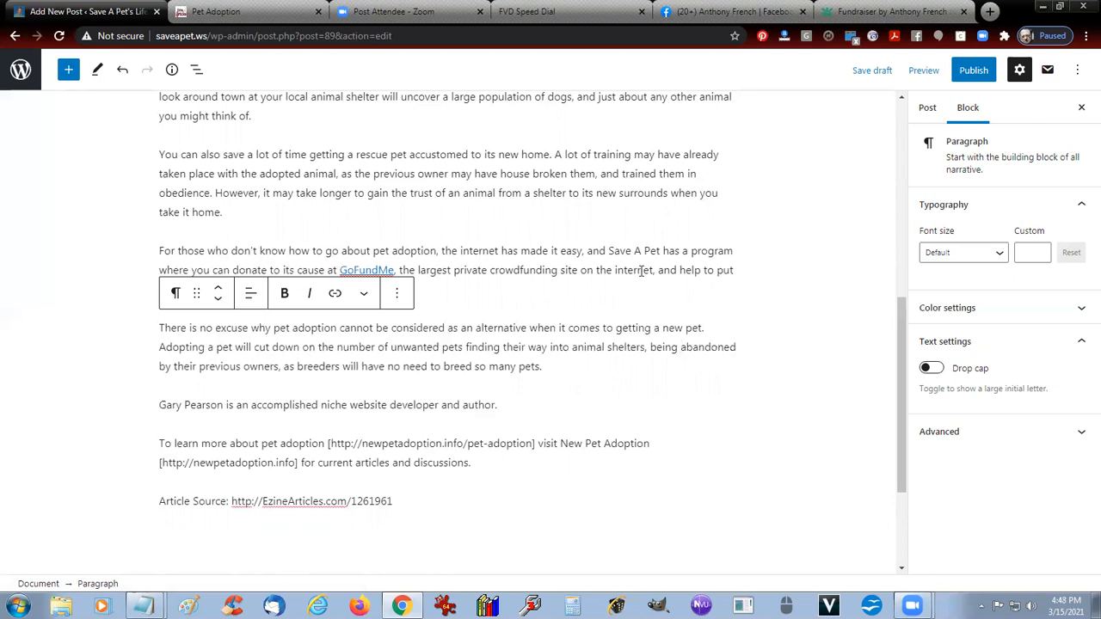
Replace the clause "as breeders will have no need to breed so many pets." with "or being killed on streets and highways.".
key("ctrl+Right")
key("ctrl+Right")
key("ctrl+Right")
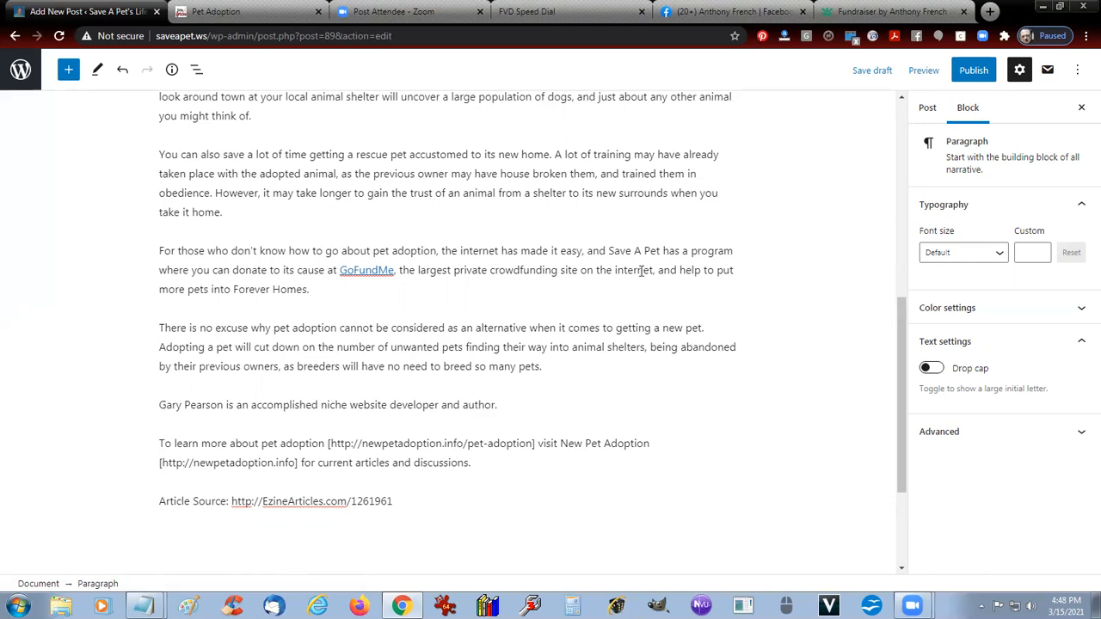
key("shift+End")
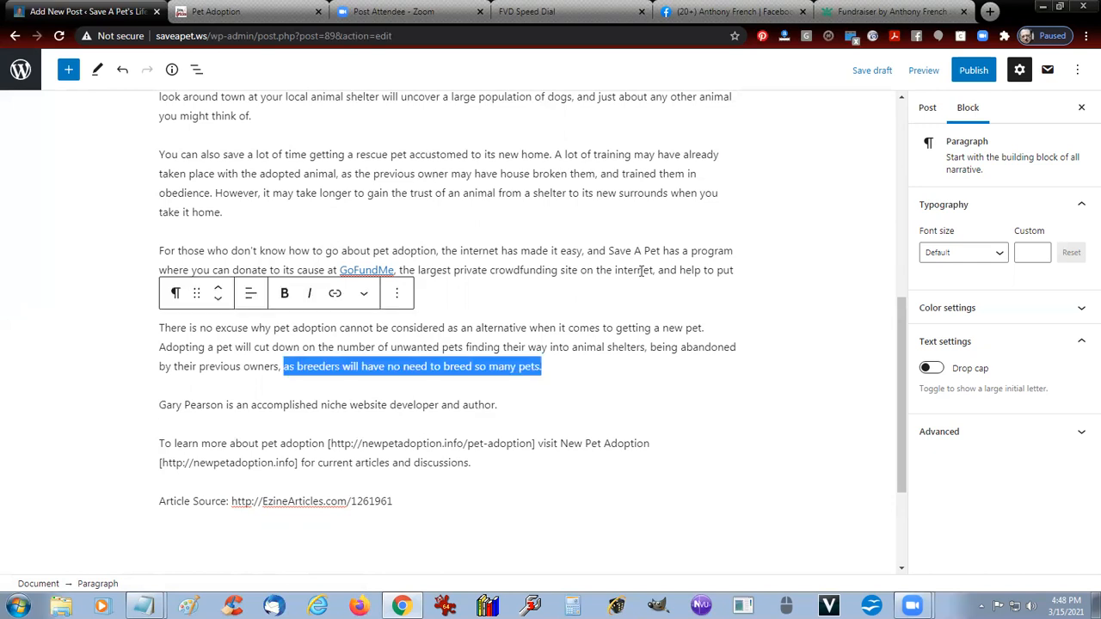
type("or being ki")
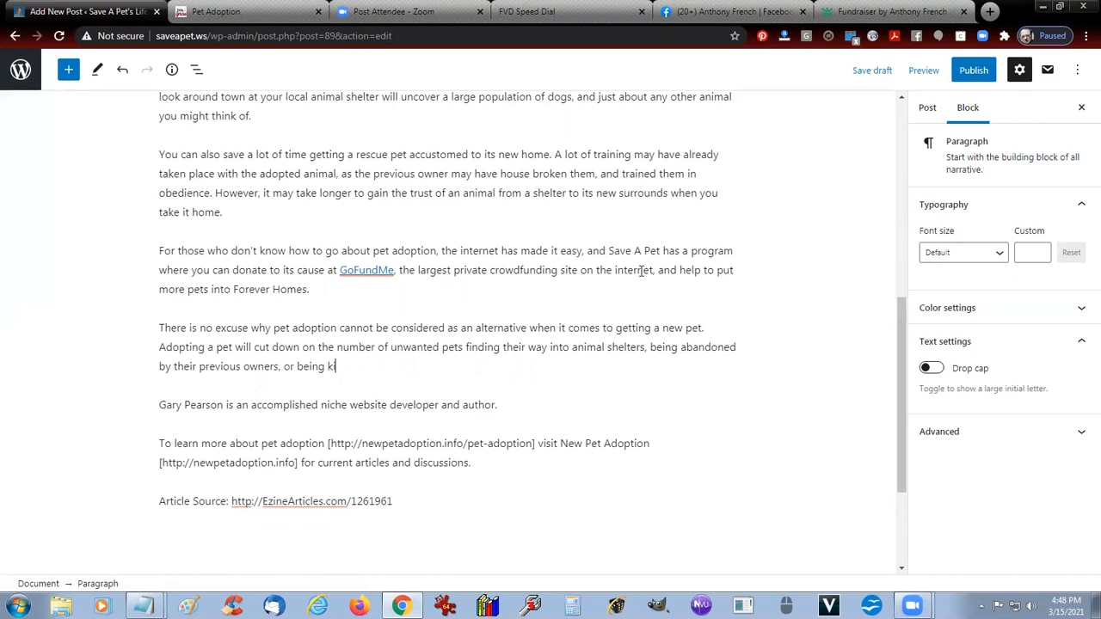
type("lled on streets and hig")
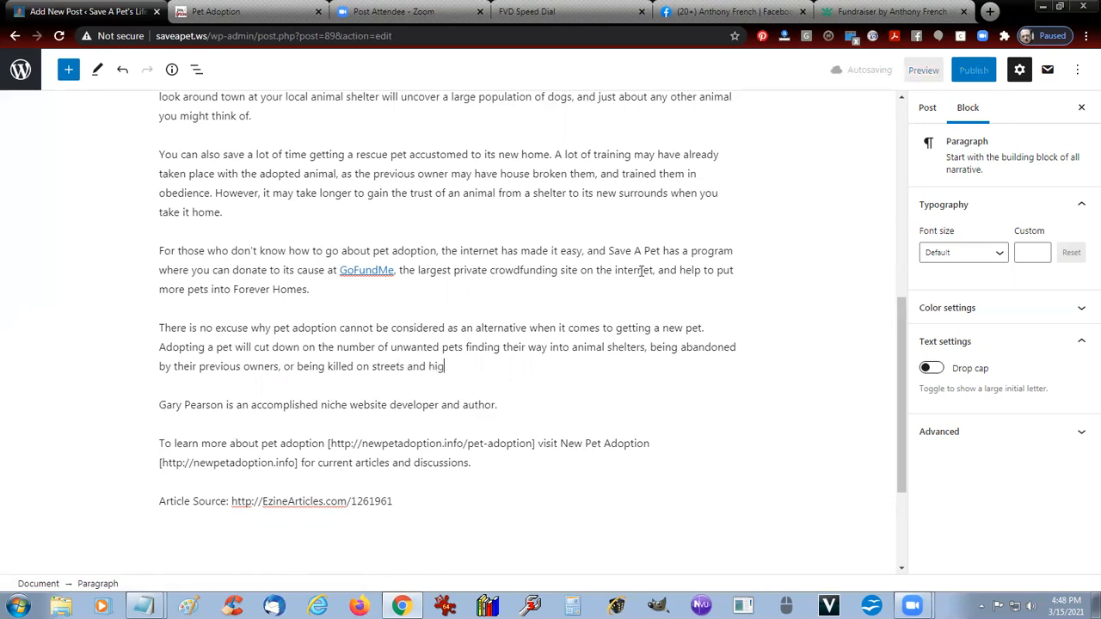
type("hways.")
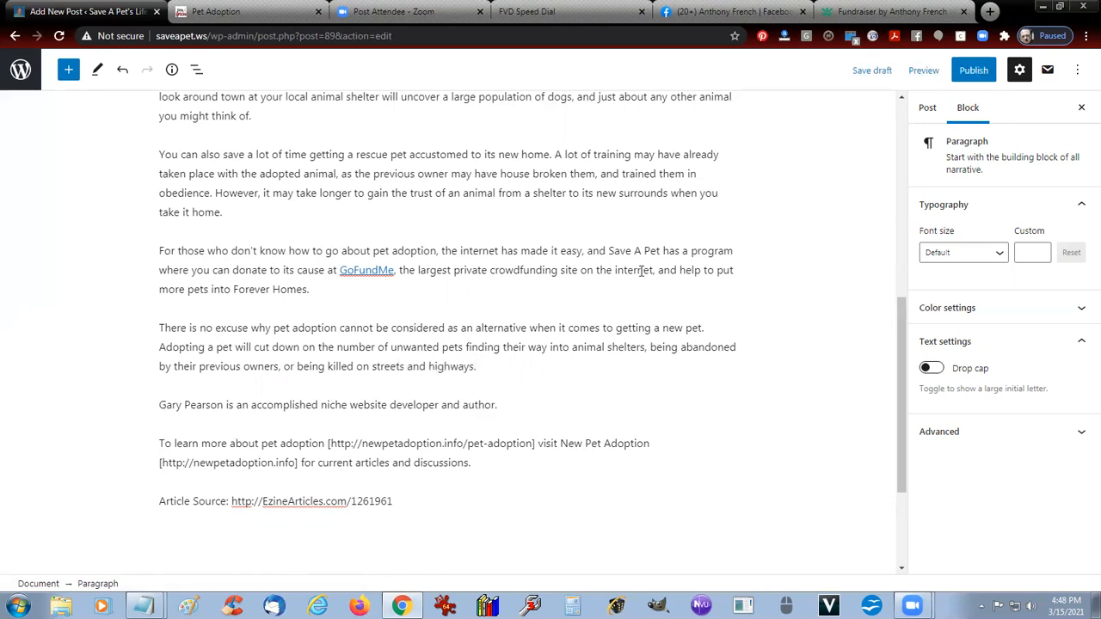
Delete the author bio paragraph below the closing paragraph, including its empty block.
key("Down")
key("ctrl+a")
key("BackSpace")
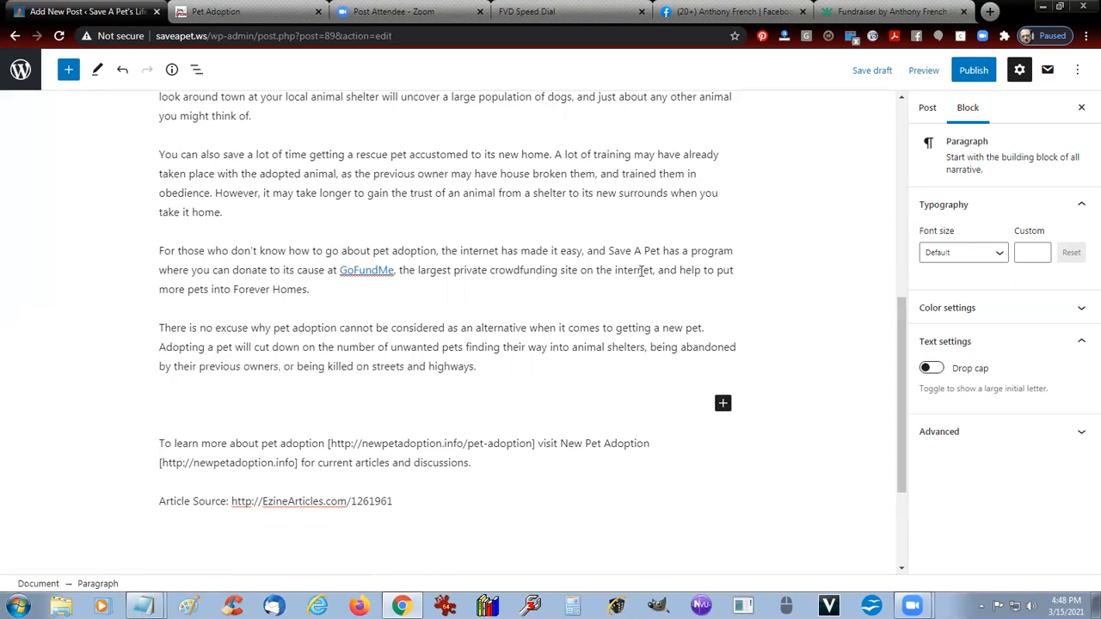
key("Delete")
Delete the "To learn more about pet adoption" paragraph and the "Article Source" line.
key("shift+Down")
key("BackSpace")
key("shift+Down")
key("BackSpace")
key("Delete")
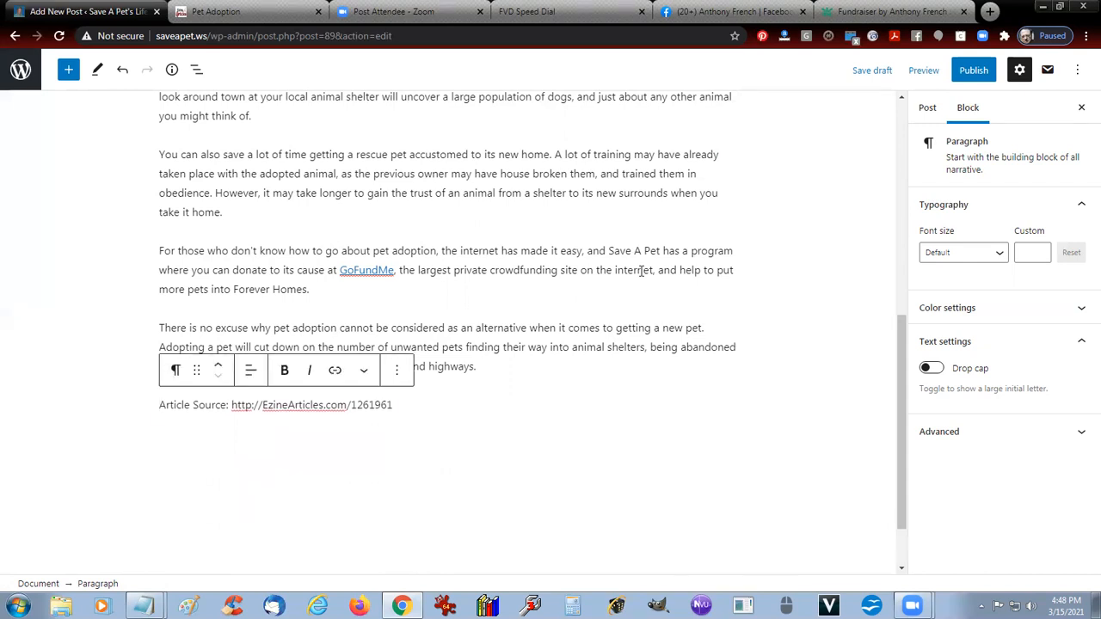
key("shift+Down")
key("BackSpace")
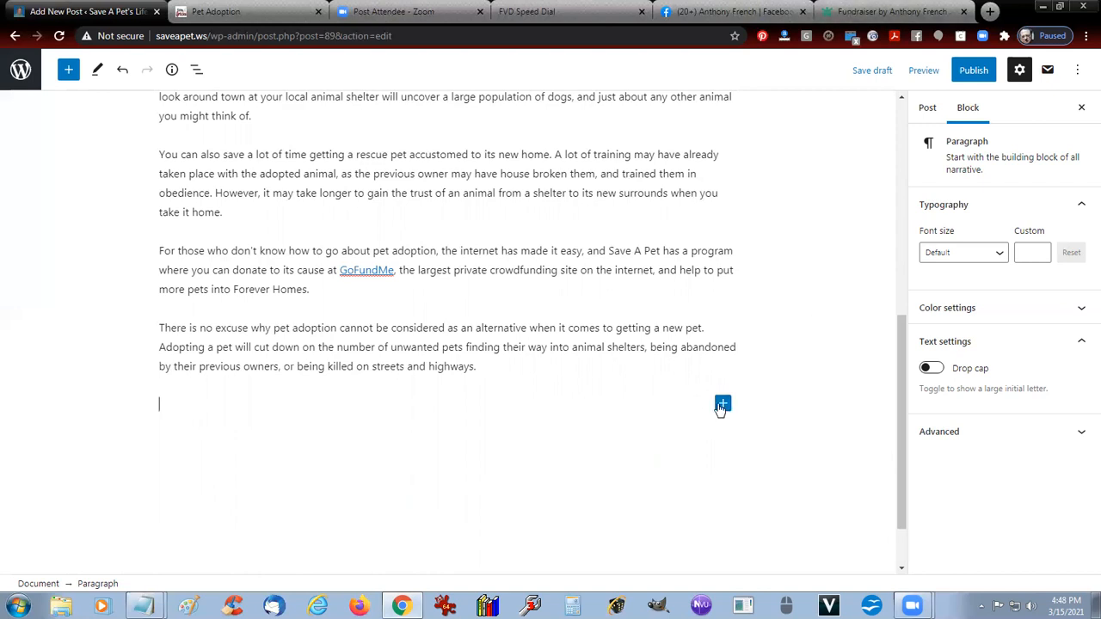
Add an Image block below the closing paragraph and open the media library for it.
left_click(722, 406)
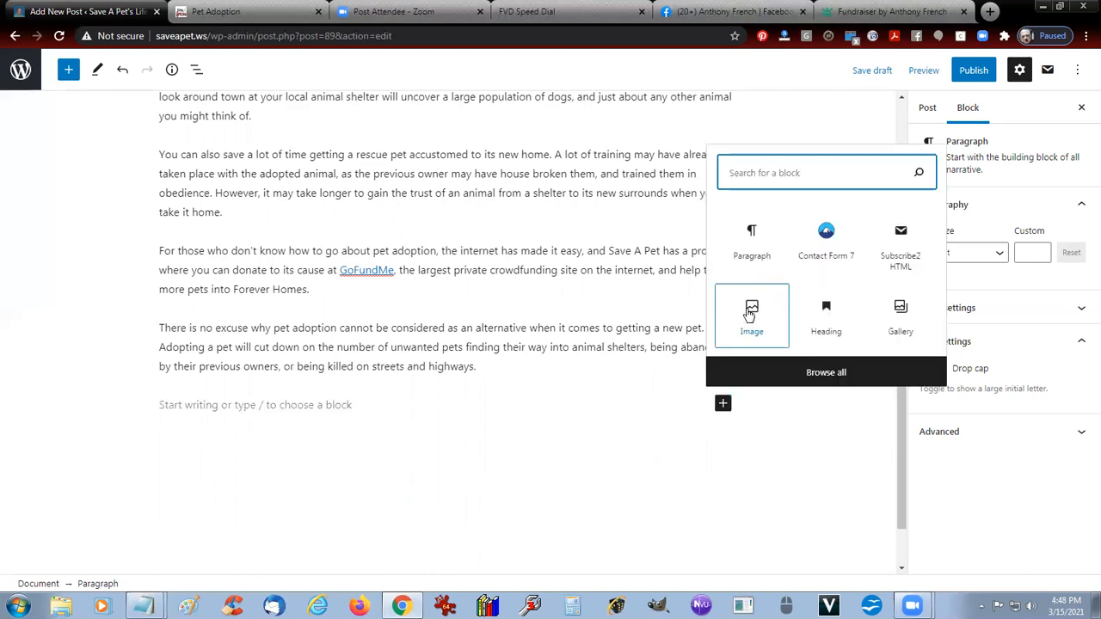
left_click(746, 315)
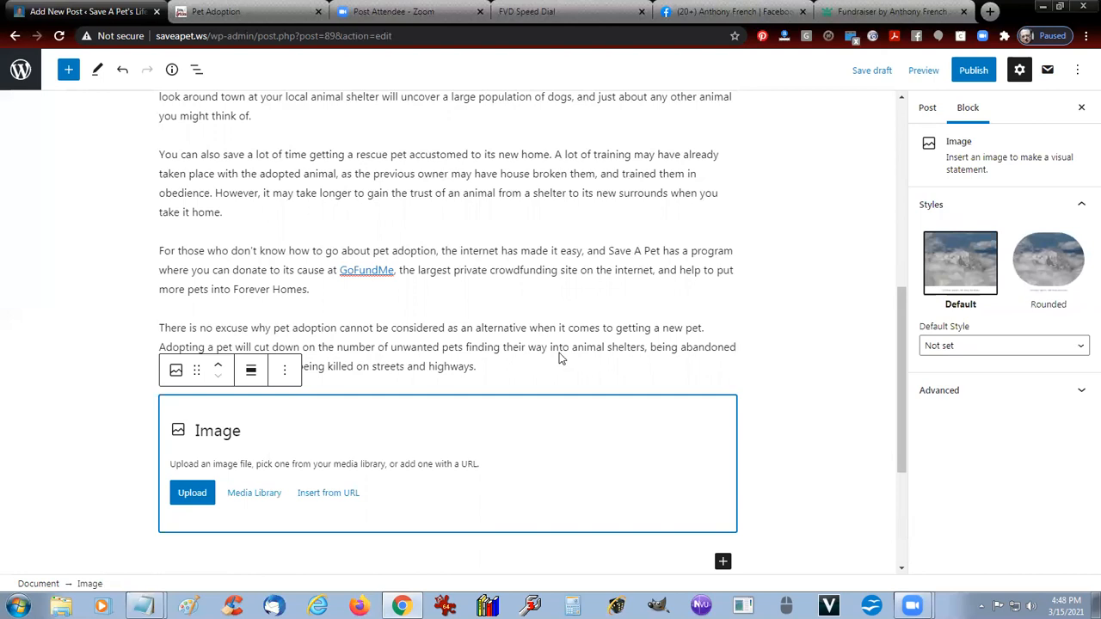
left_click(250, 495)
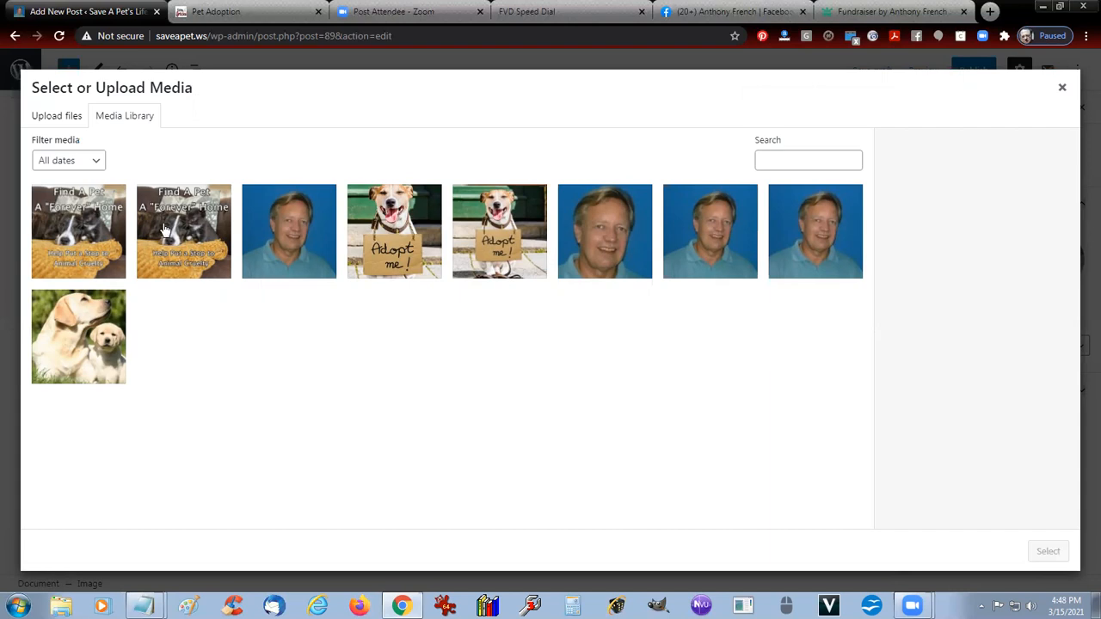
Compare the pet pictures in the media library and insert PUPPY_KITTEN_250X250-FINDAHOME.jpg into the post.
left_click(84, 238)
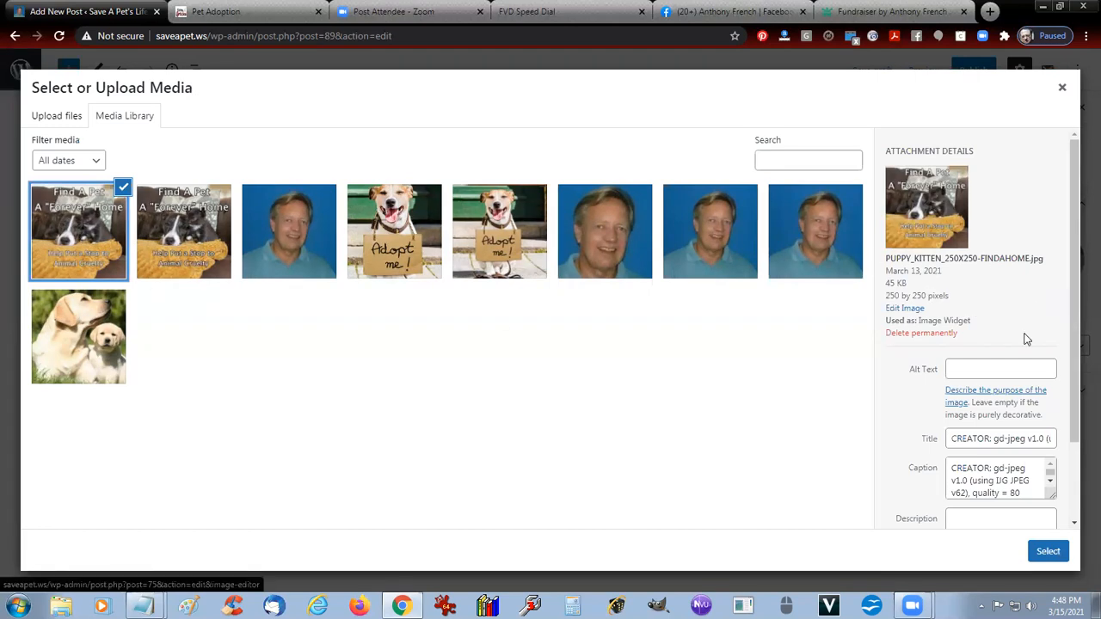
left_click(498, 246)
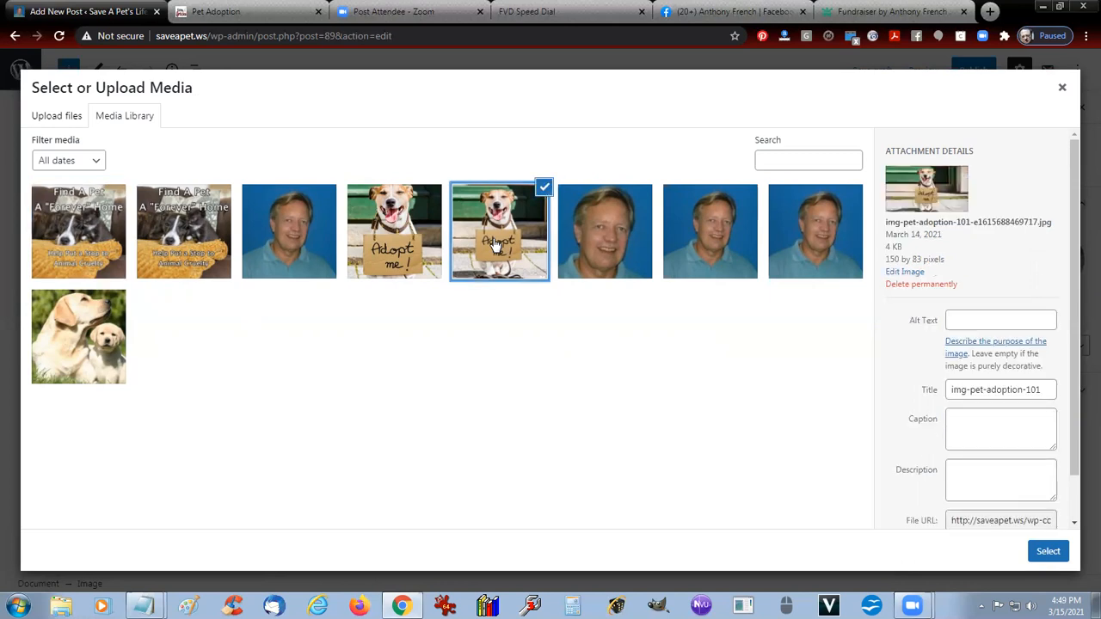
left_click(372, 249)
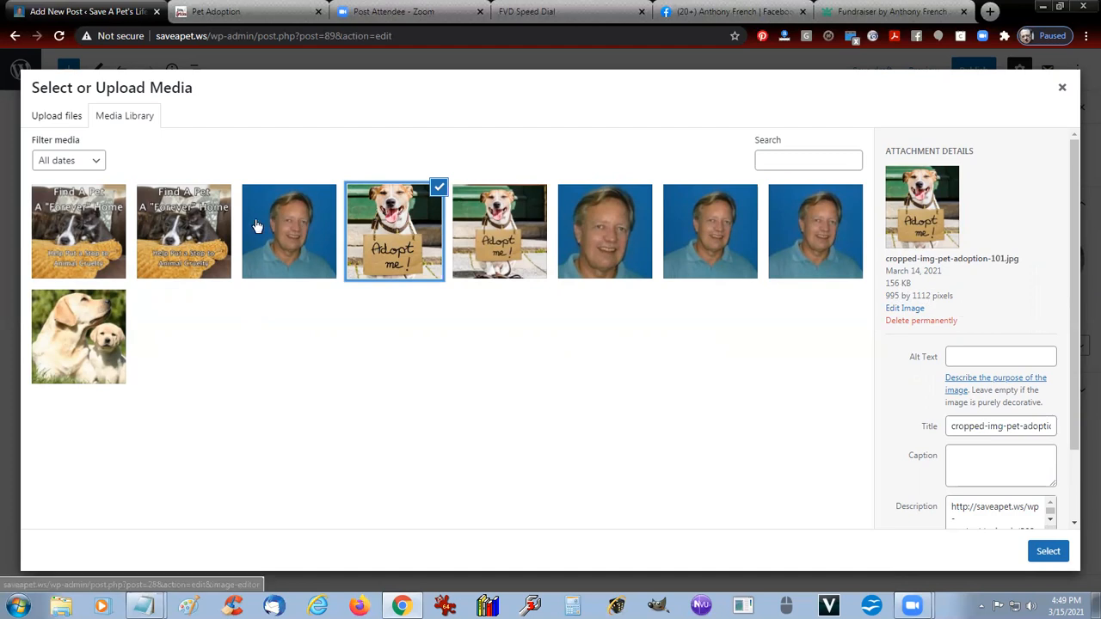
left_click(185, 239)
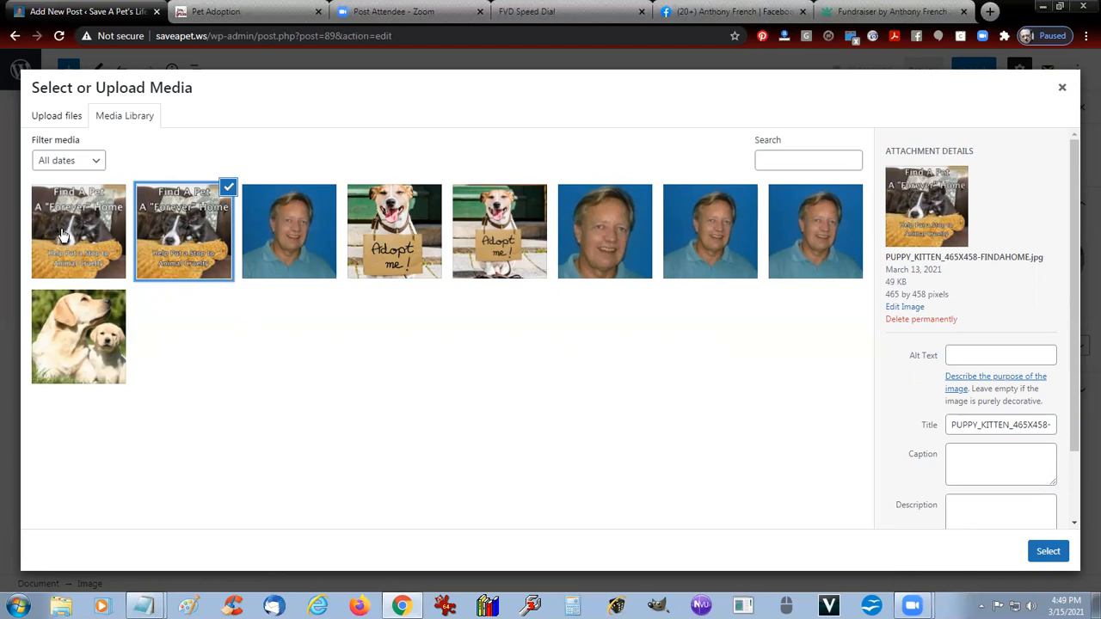
left_click(86, 345)
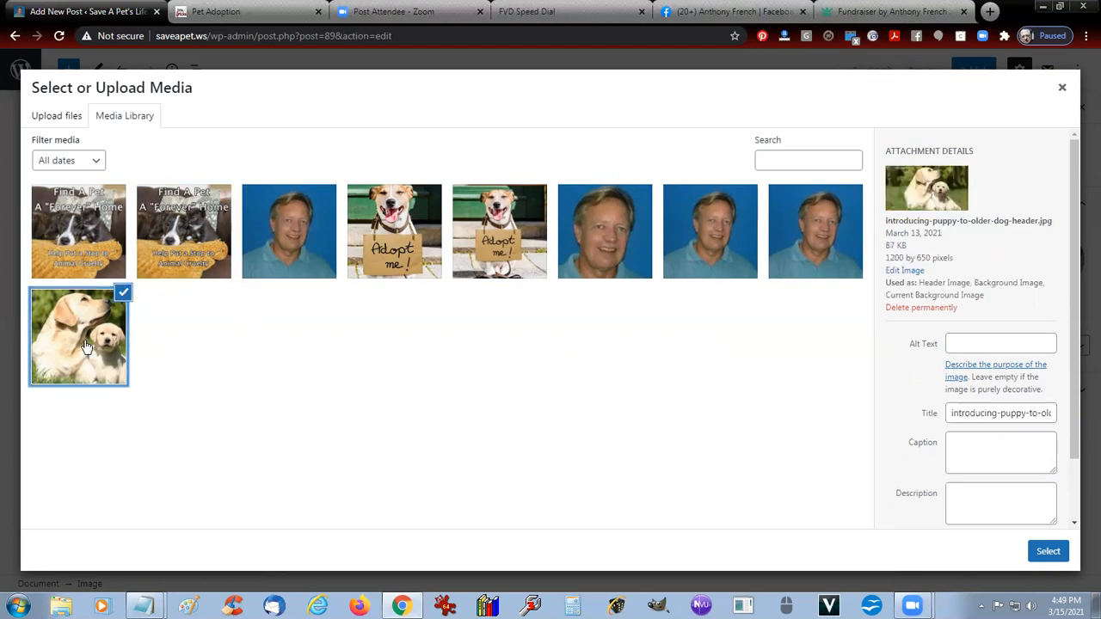
left_click(69, 238)
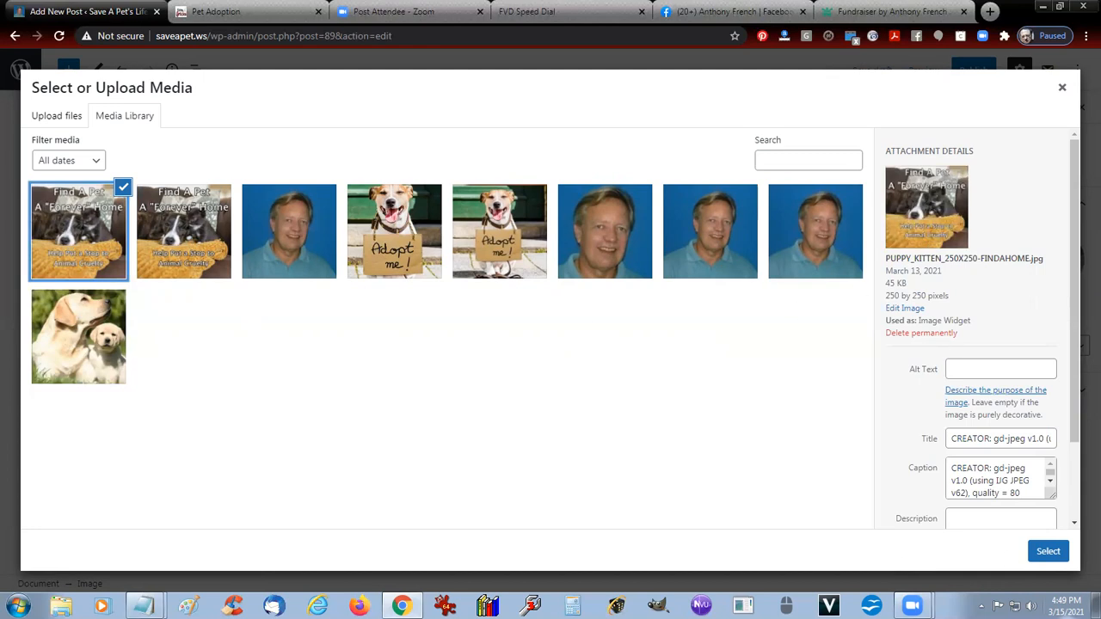
left_click(1046, 553)
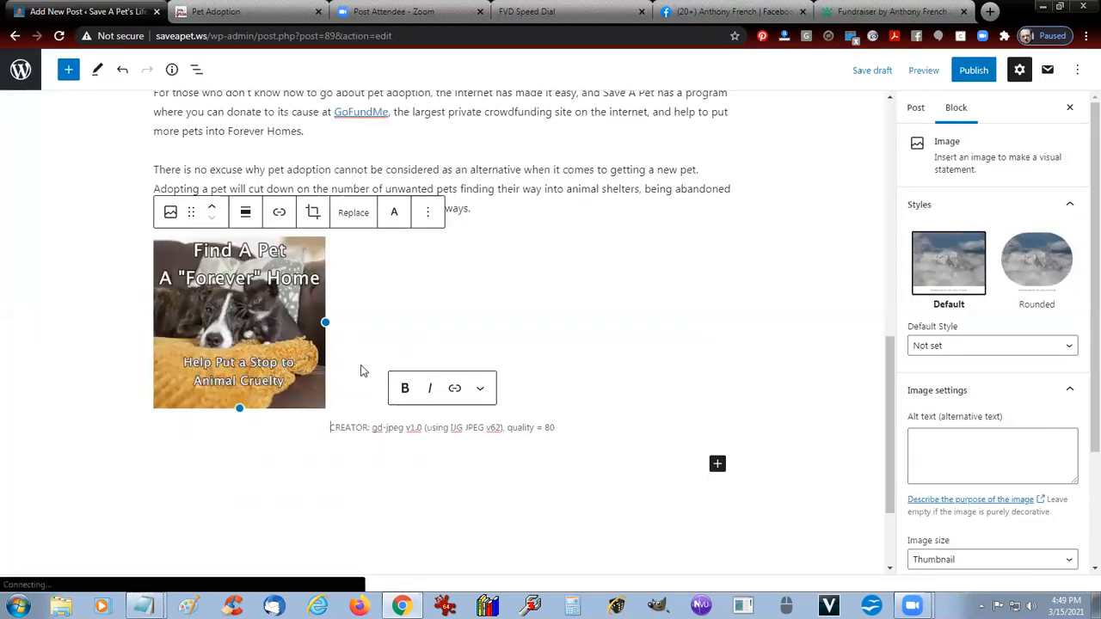
Center the inserted puppy and kitten image in the post.
left_click(244, 215)
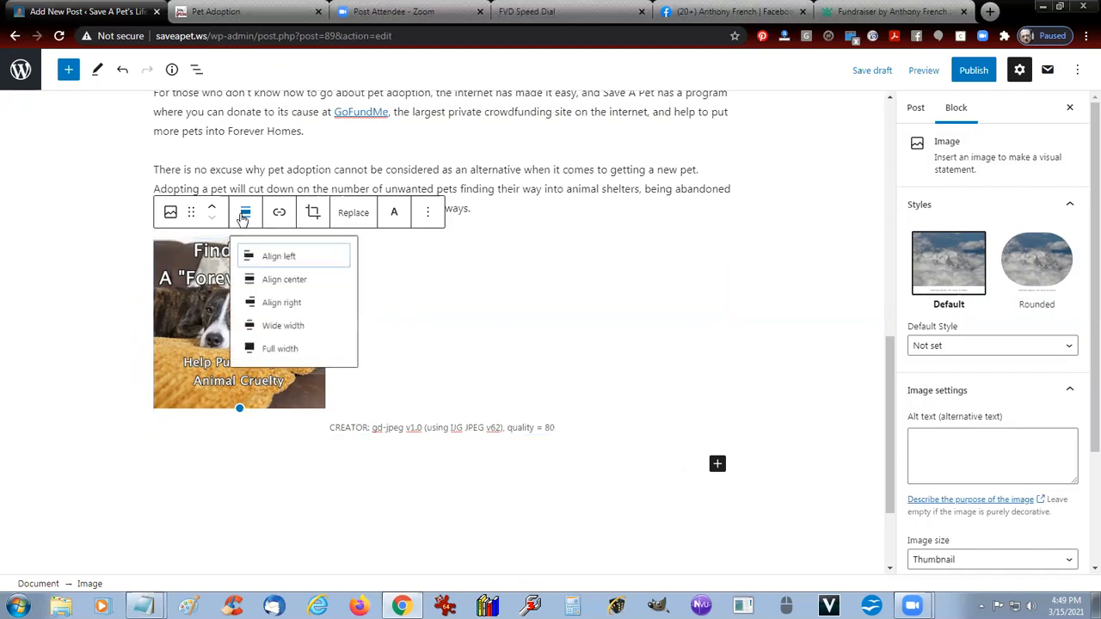
left_click(278, 284)
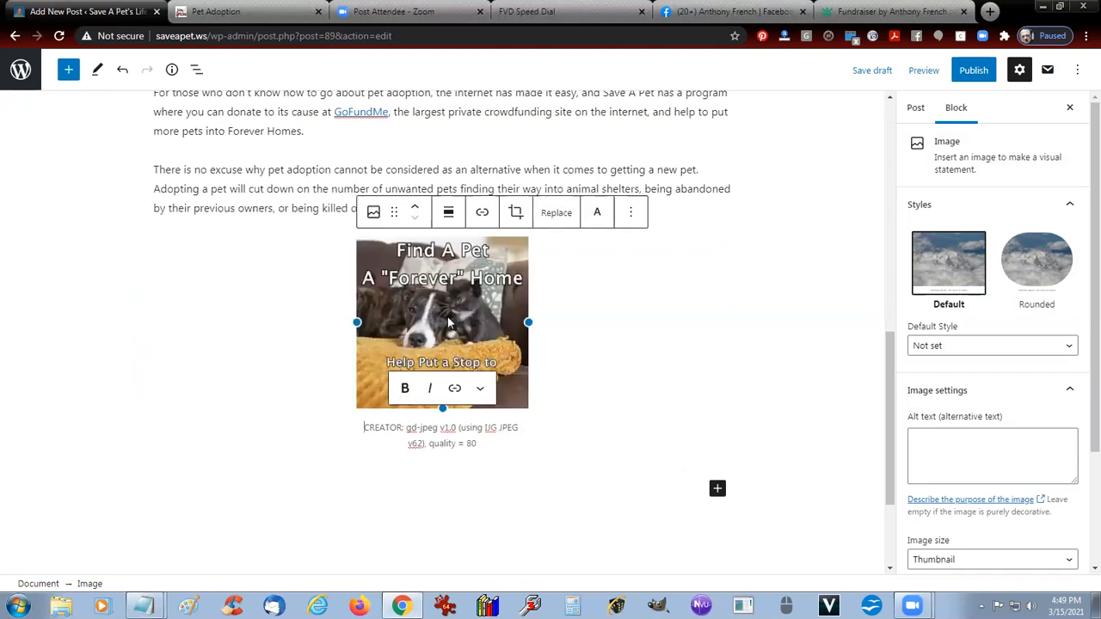
left_click(456, 316)
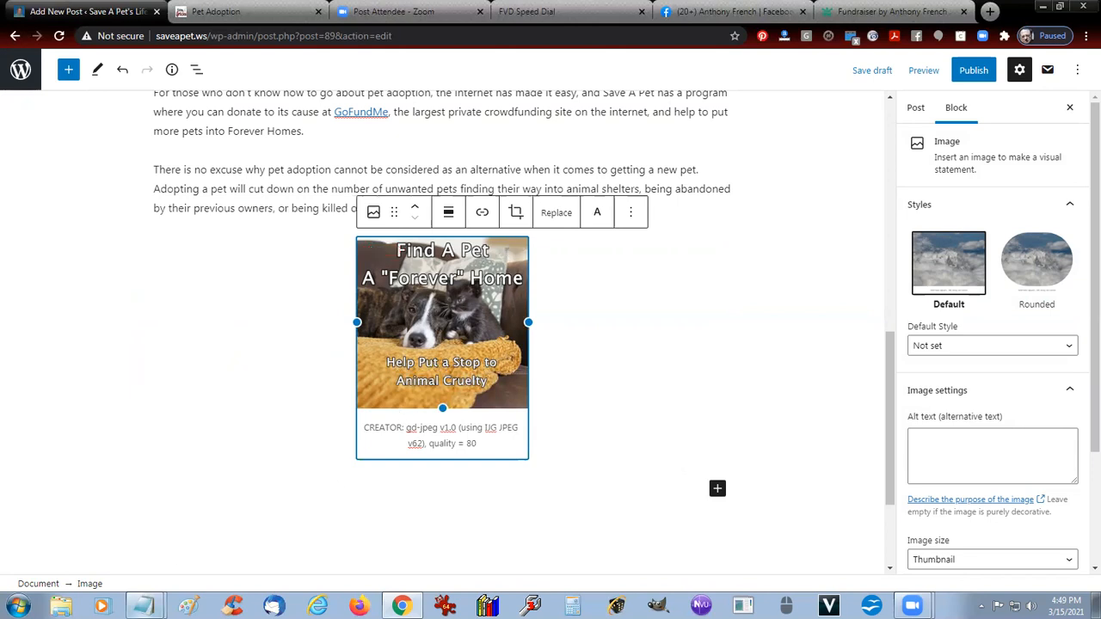
left_click(143, 607)
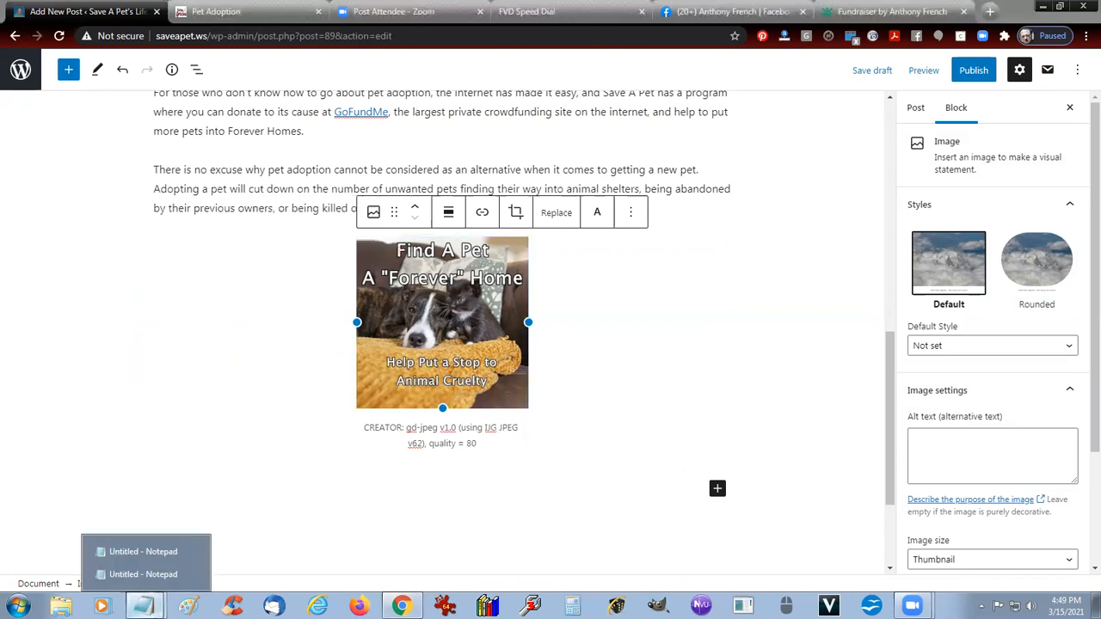
left_click(166, 574)
left_click(144, 607)
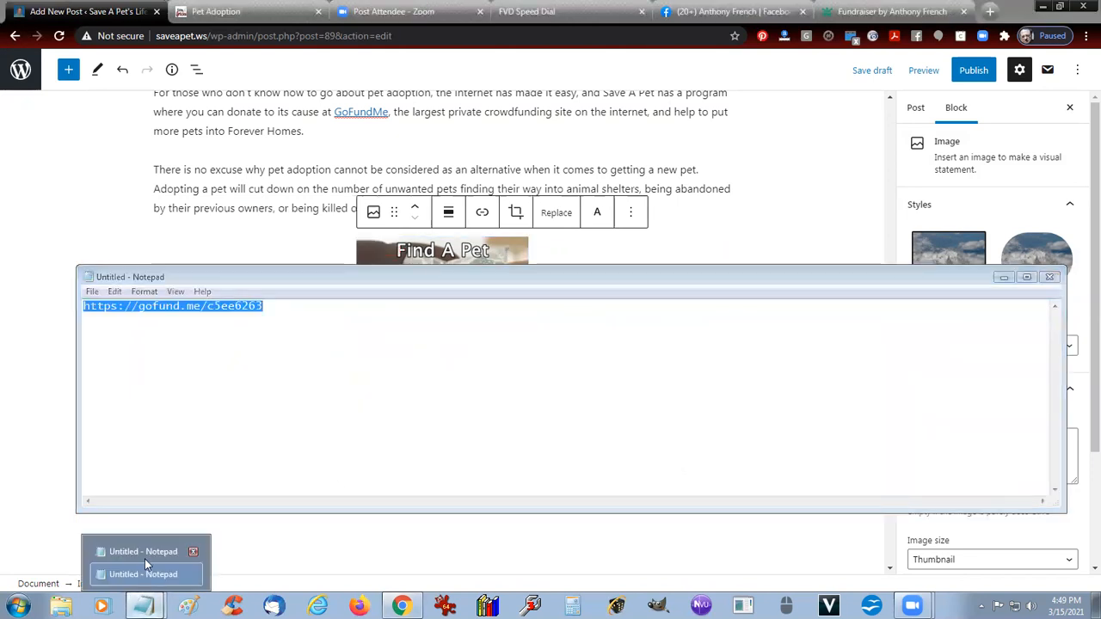
left_click(145, 554)
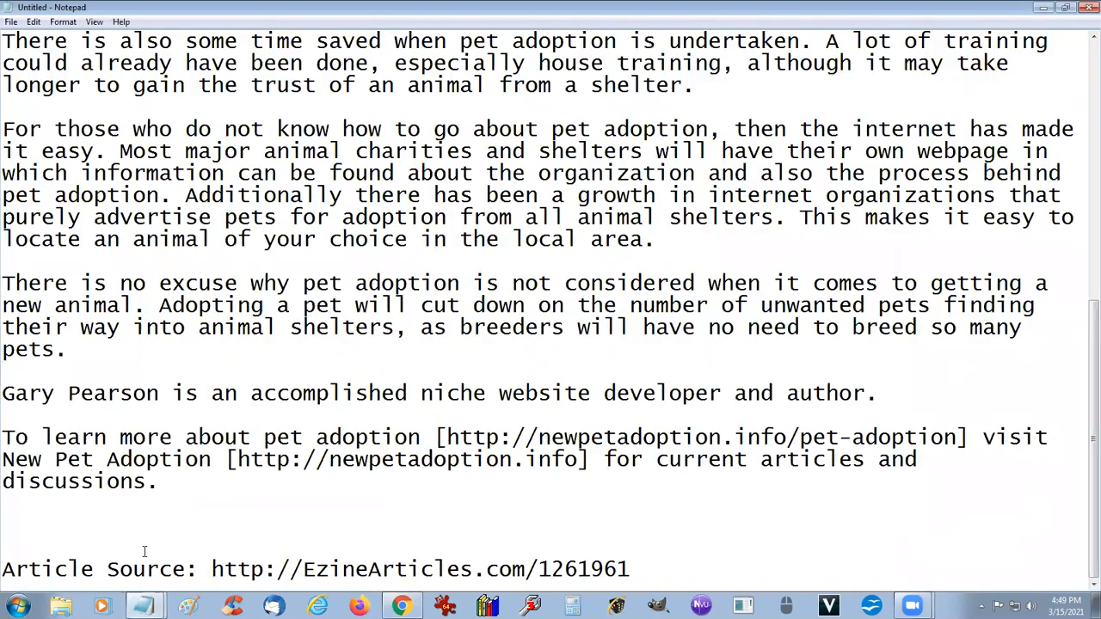
left_click(1083, 8)
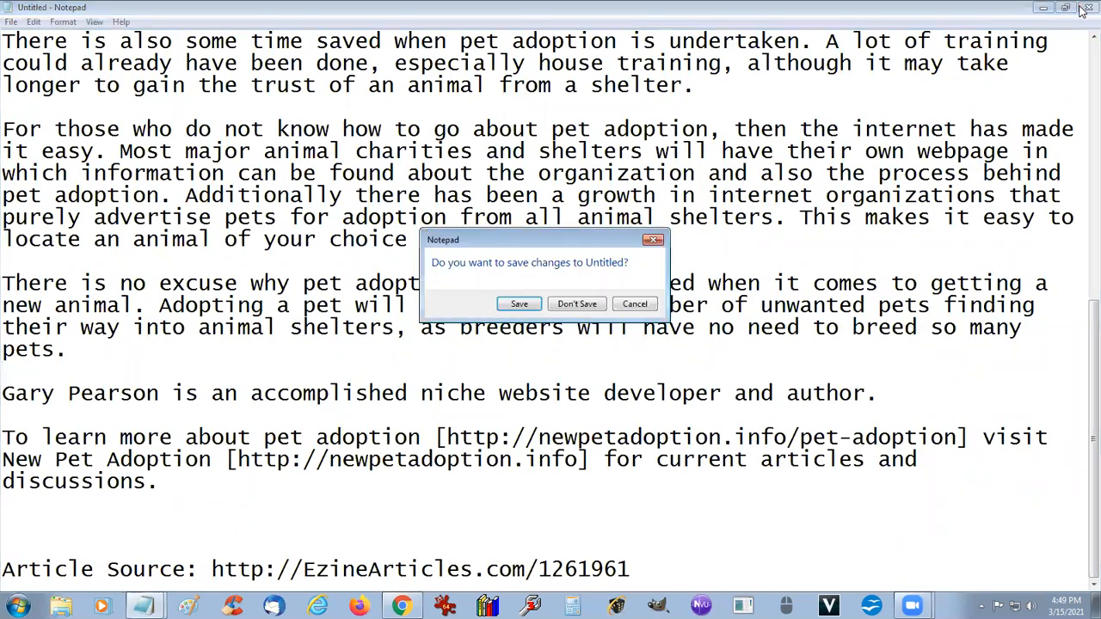
left_click(576, 305)
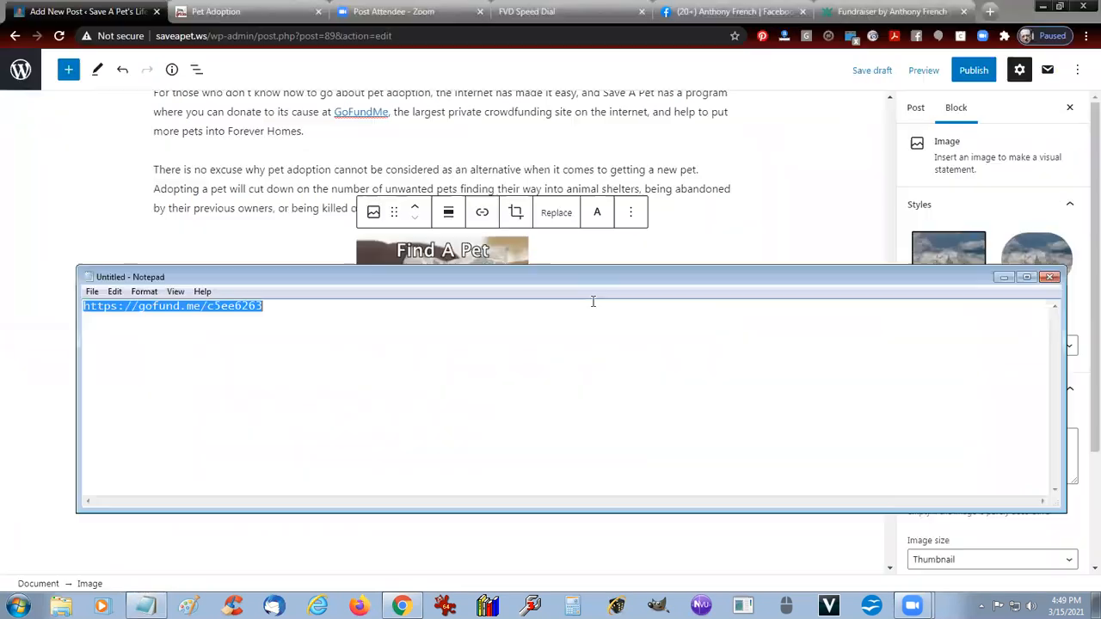
right_click(219, 353)
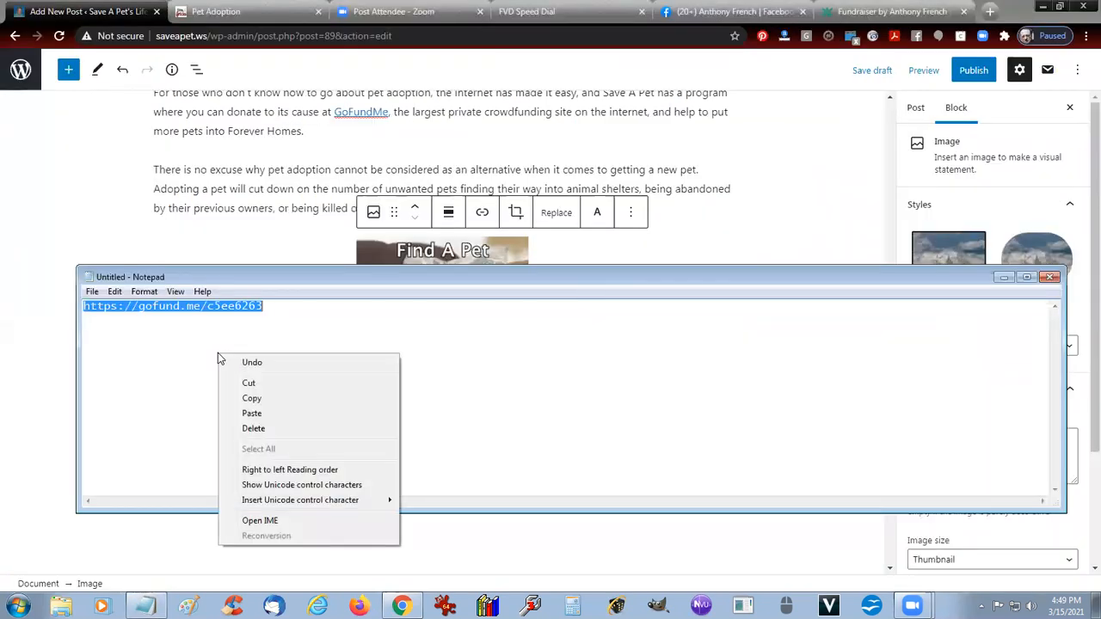
left_click(239, 397)
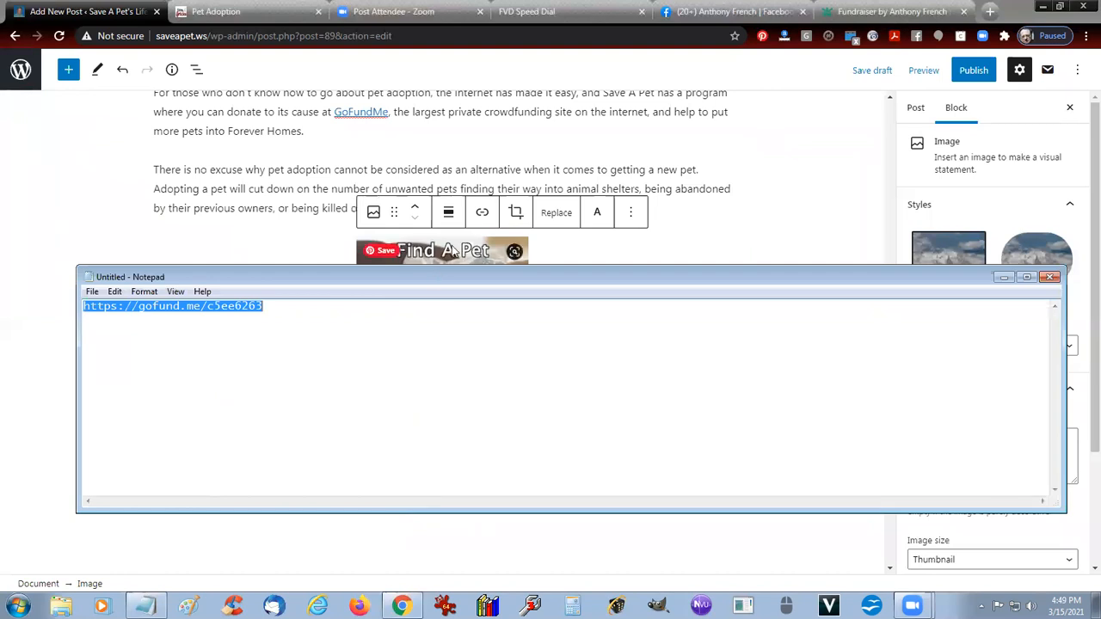
Delete the "CREATOR: gd-jpeg" caption text below the pet image in the WordPress post.
left_click(439, 257)
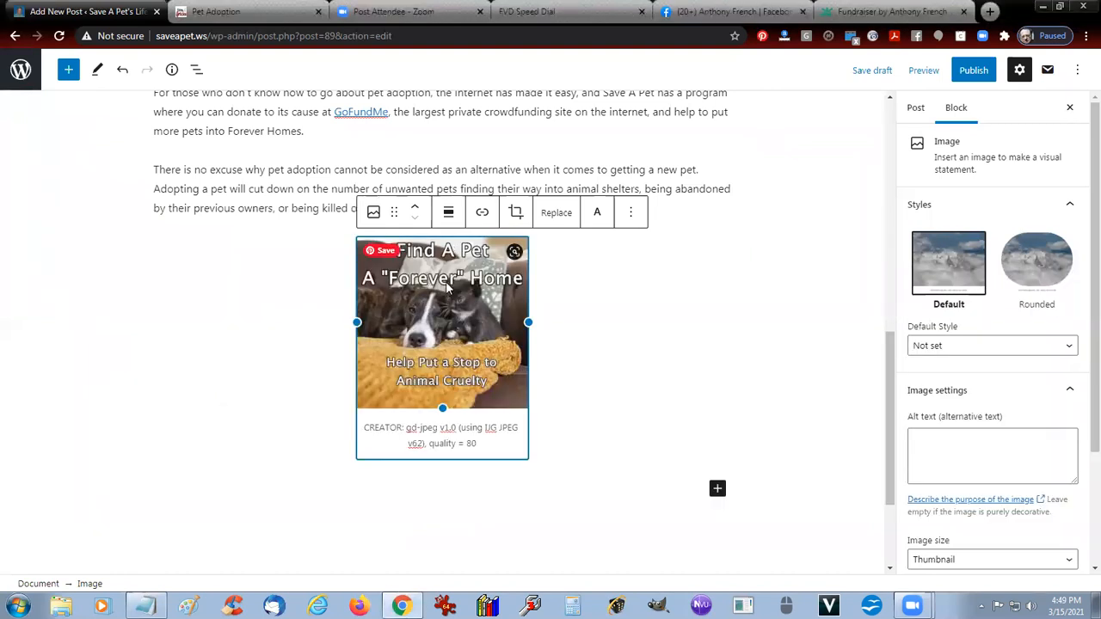
left_click(400, 441)
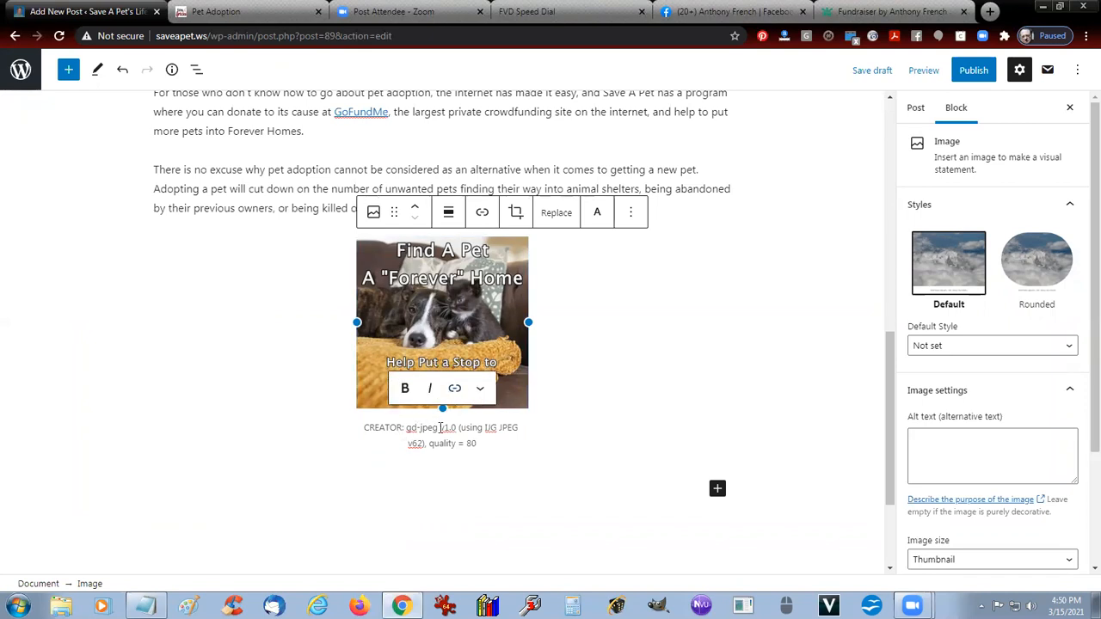
key("shift+Home")
key("BackSpace")
key("shift+End")
key("BackSpace")
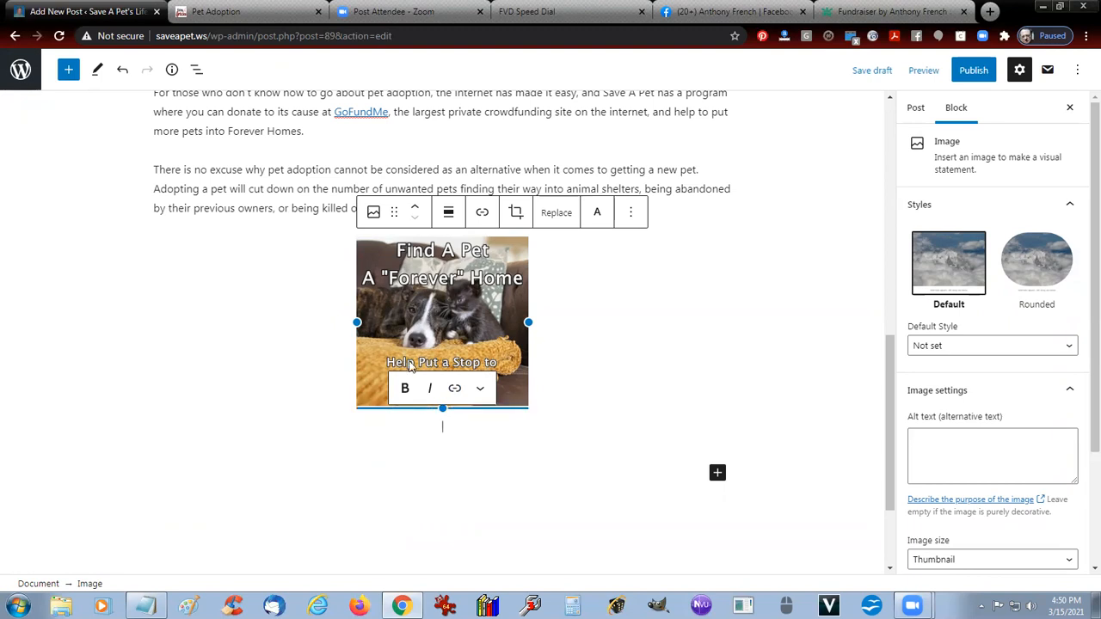
left_click(435, 305)
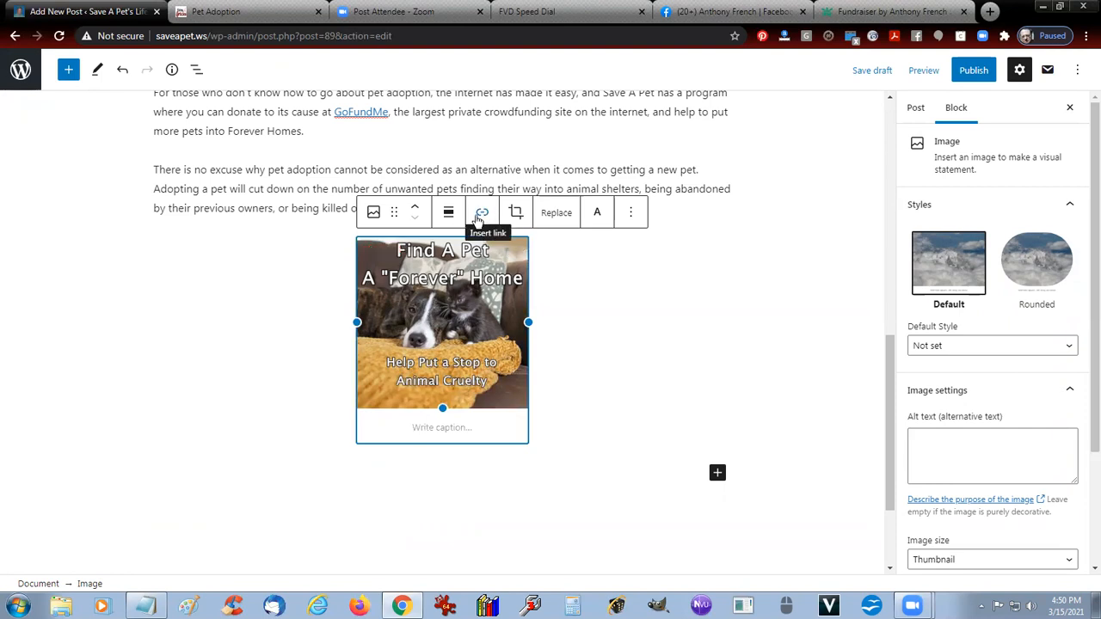
left_click(479, 215)
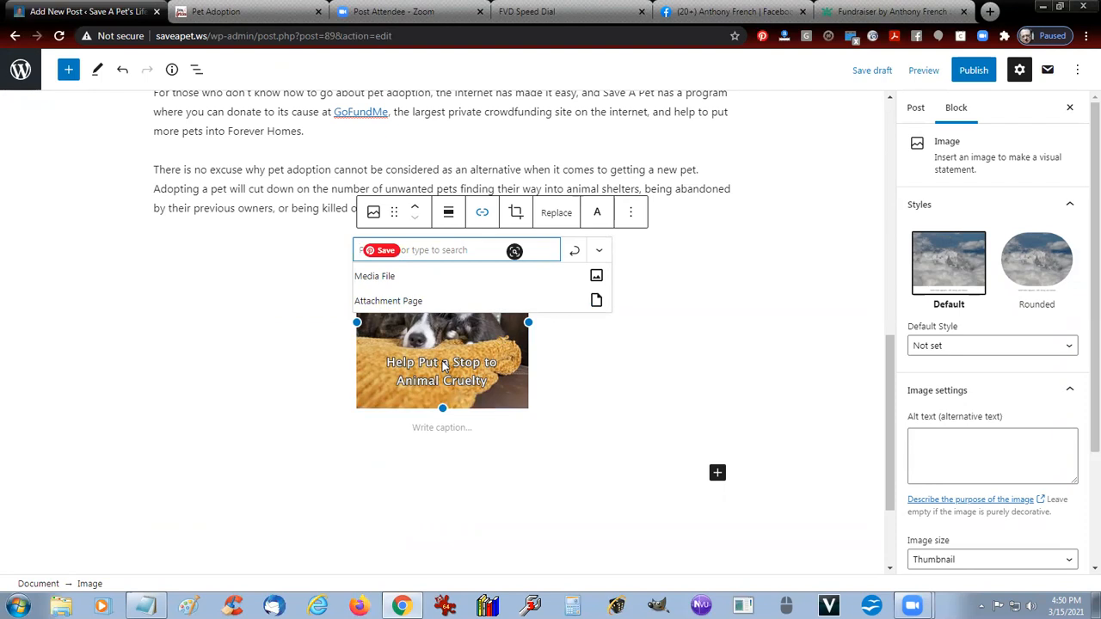
left_click(480, 215)
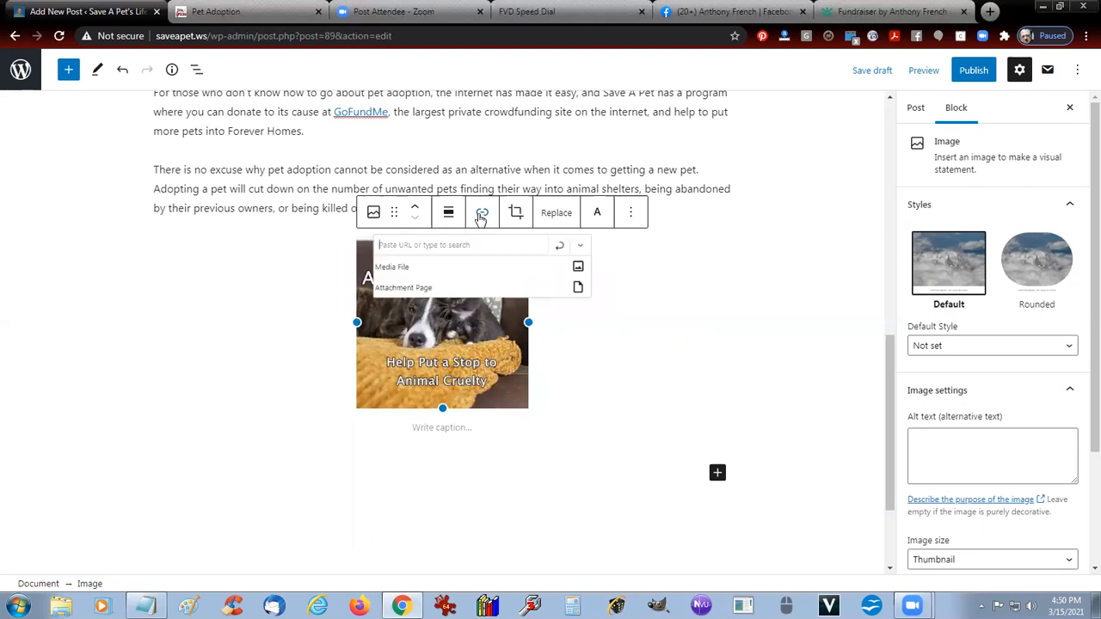
right_click(458, 255)
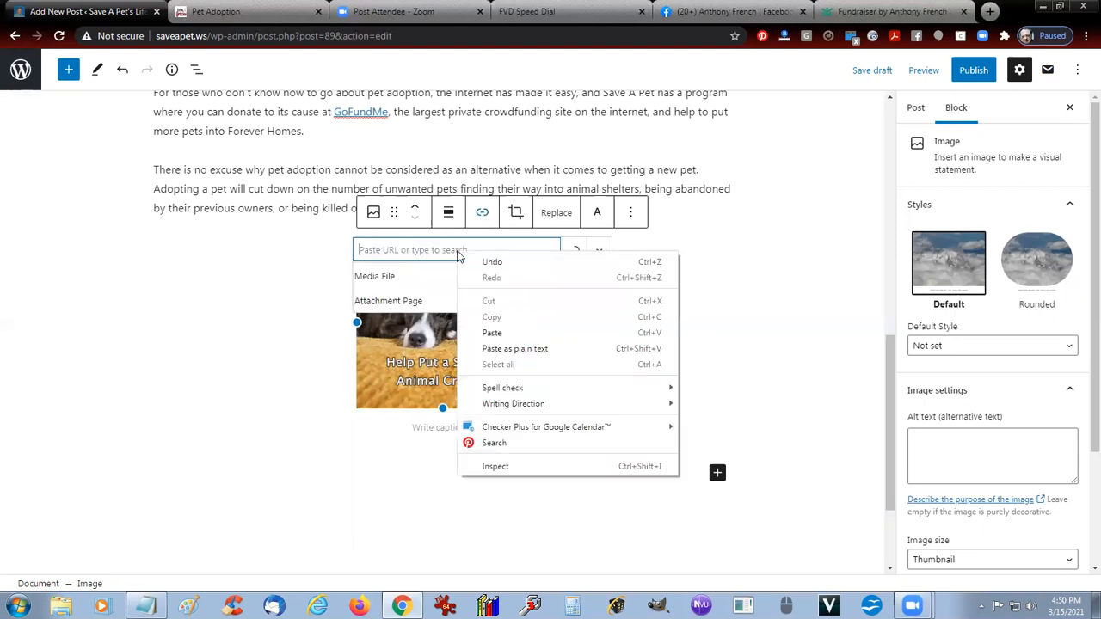
left_click(492, 333)
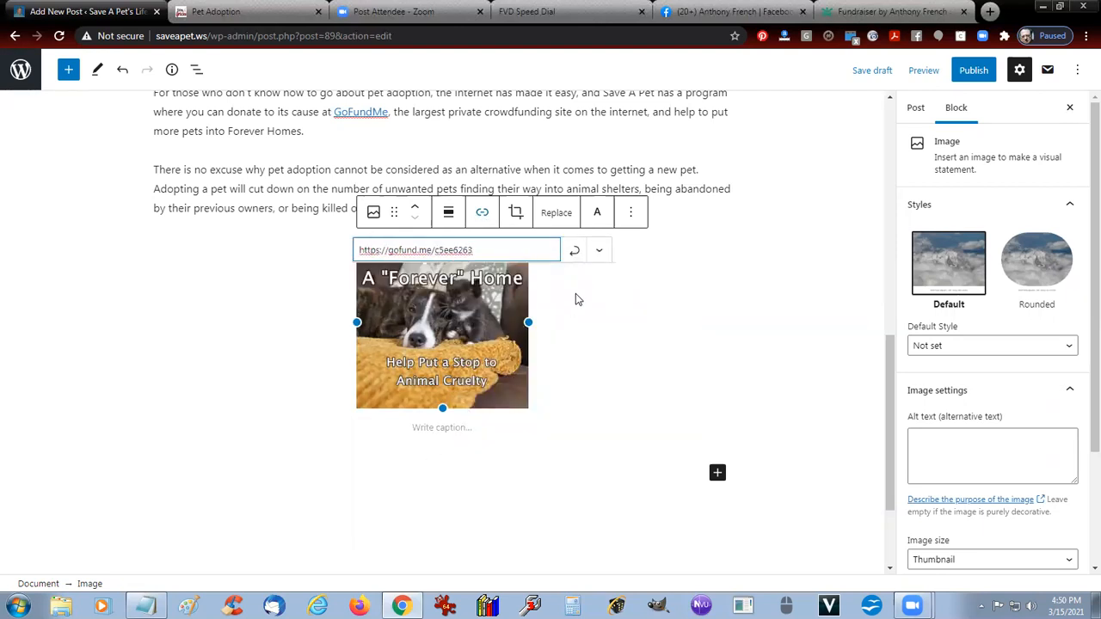
left_click(600, 252)
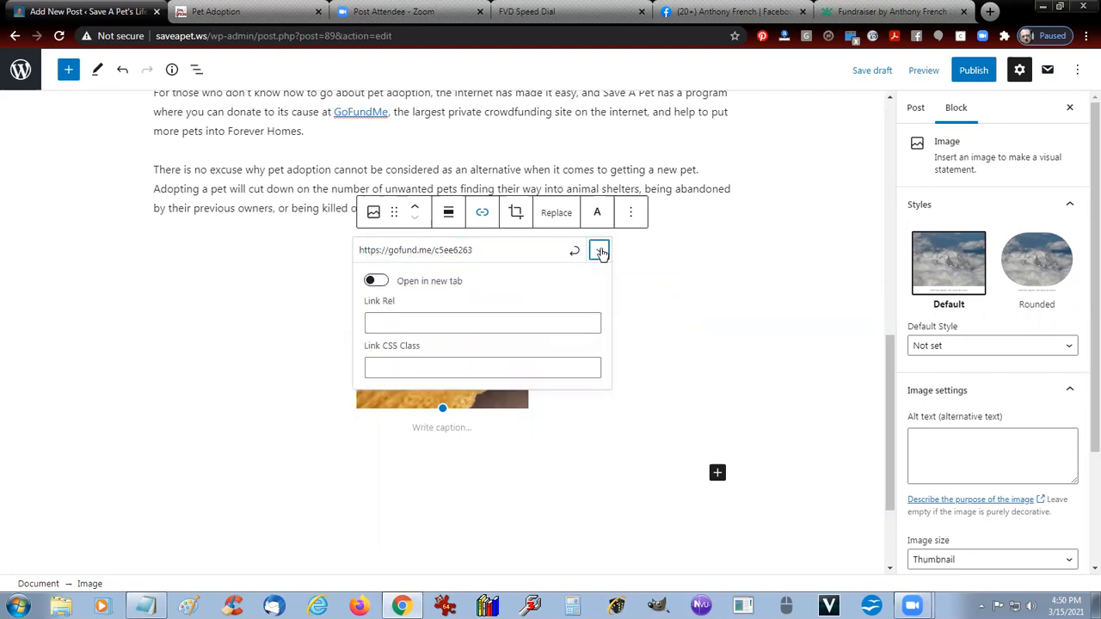
left_click(376, 280)
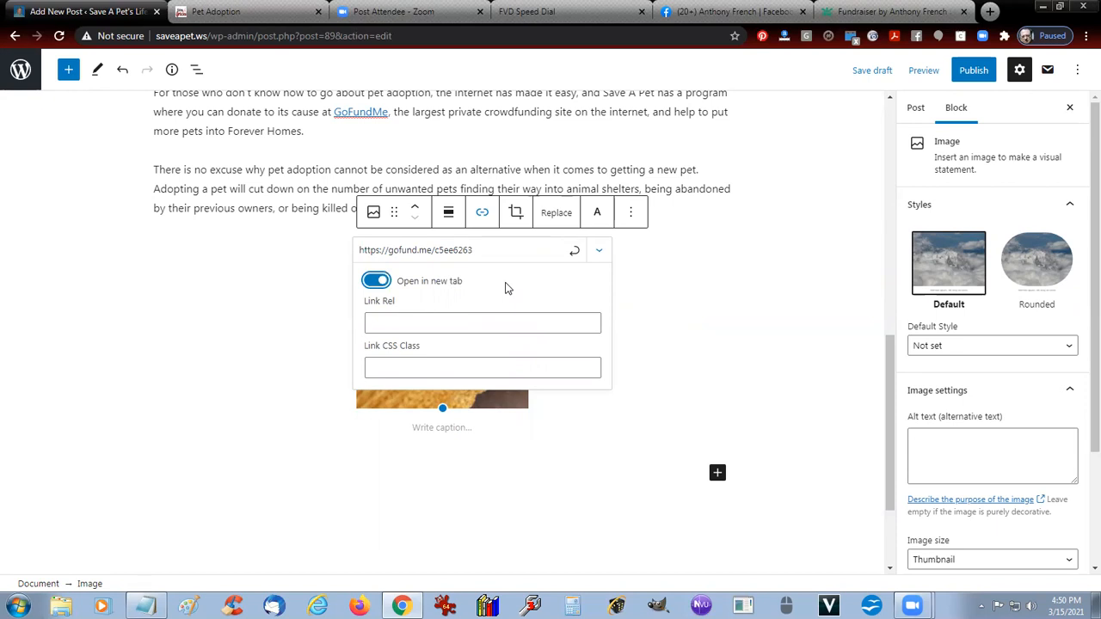
left_click(574, 250)
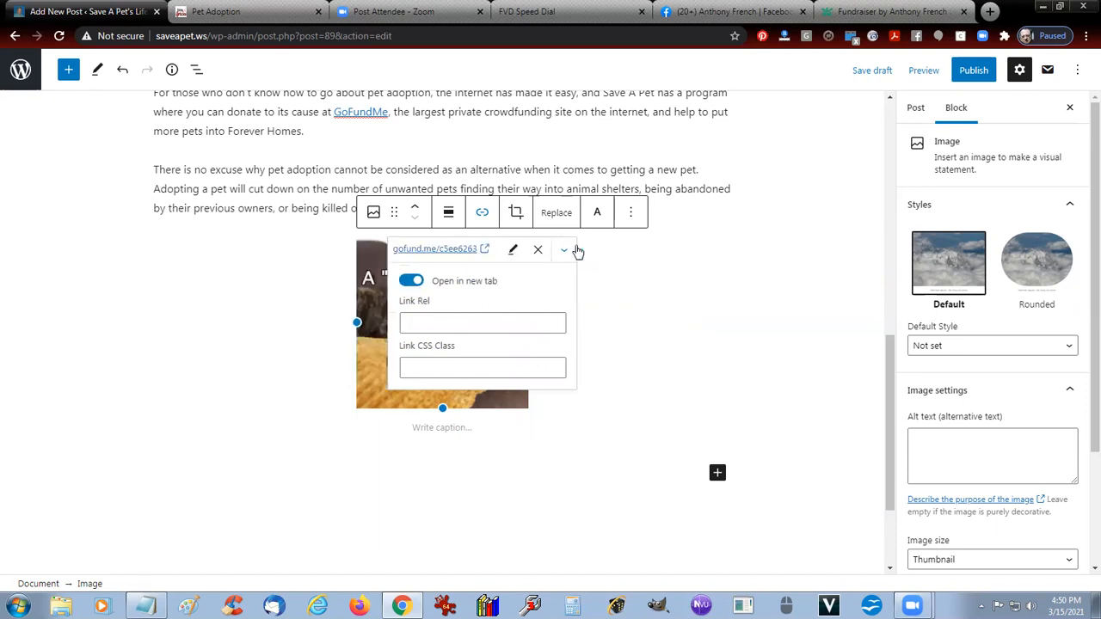
left_click(774, 195)
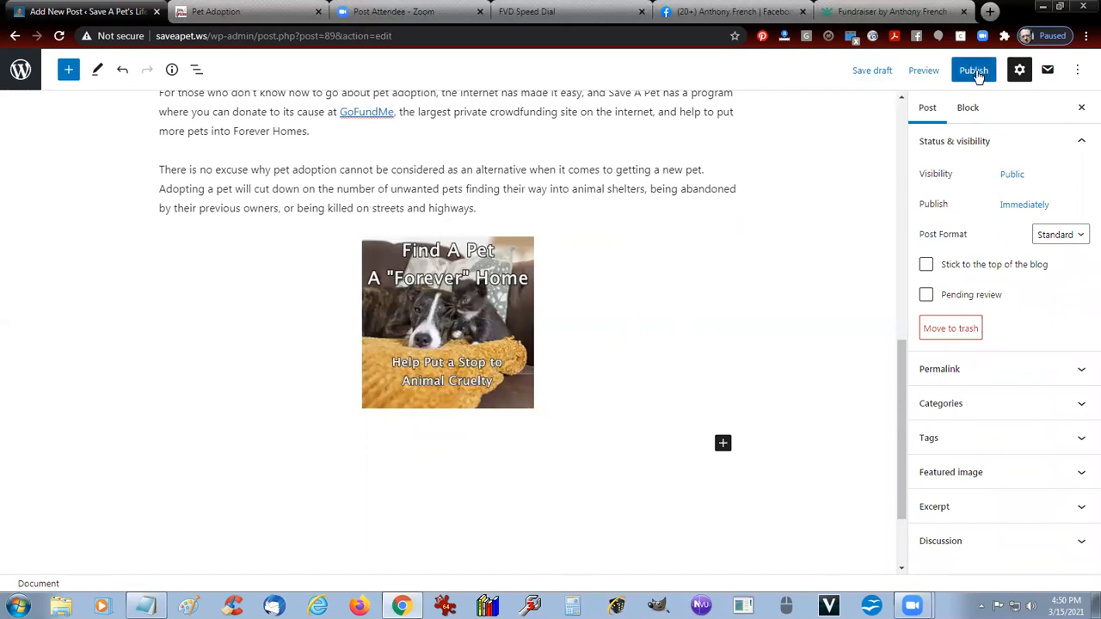
Preview the post in a new tab, check its text alignment and image through to the end, and close the preview.
left_click(924, 72)
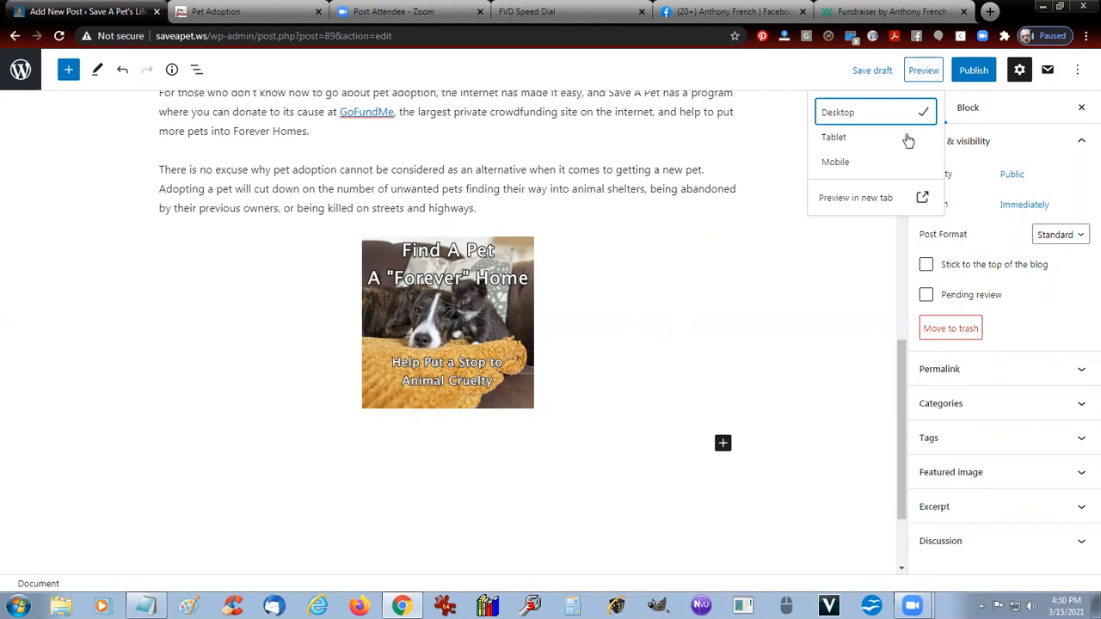
left_click(922, 199)
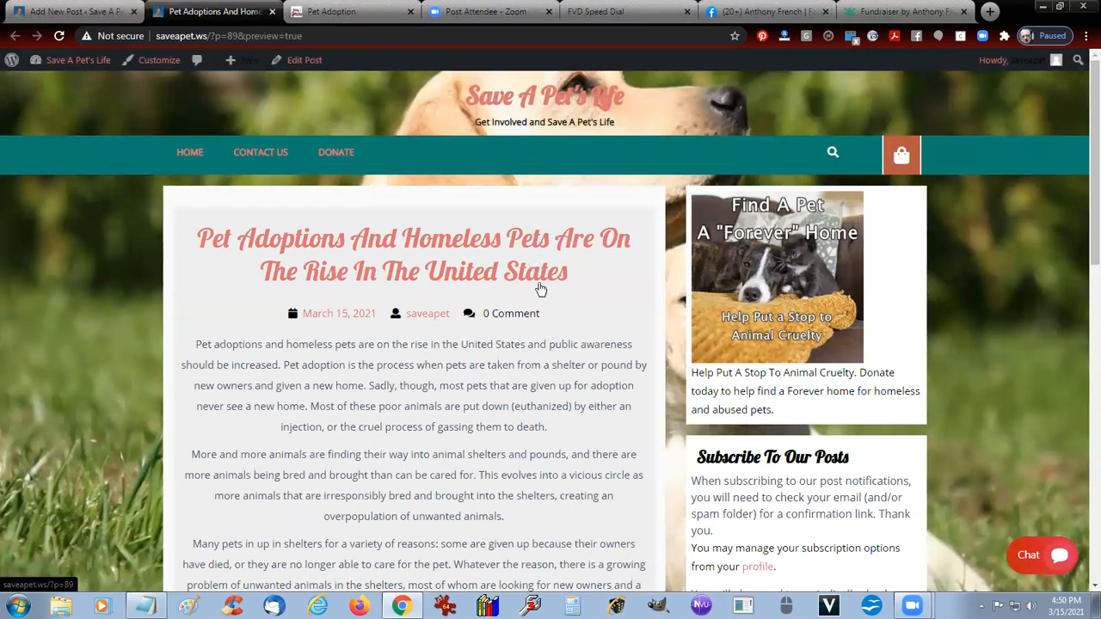
scroll(379, 416, "down", 3)
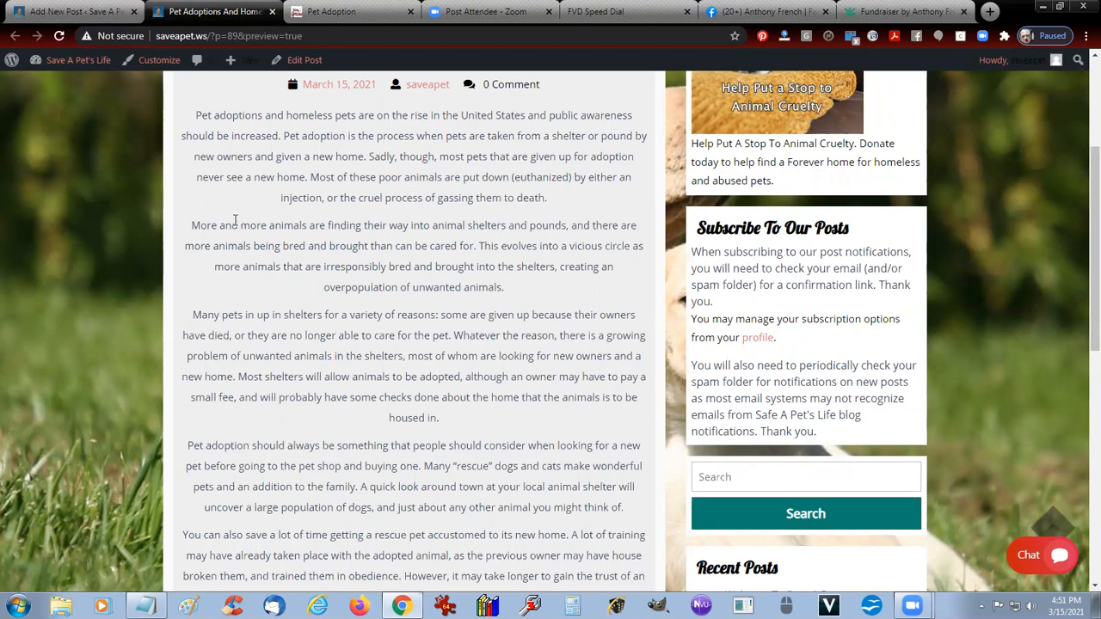
scroll(441, 305, "down", 5)
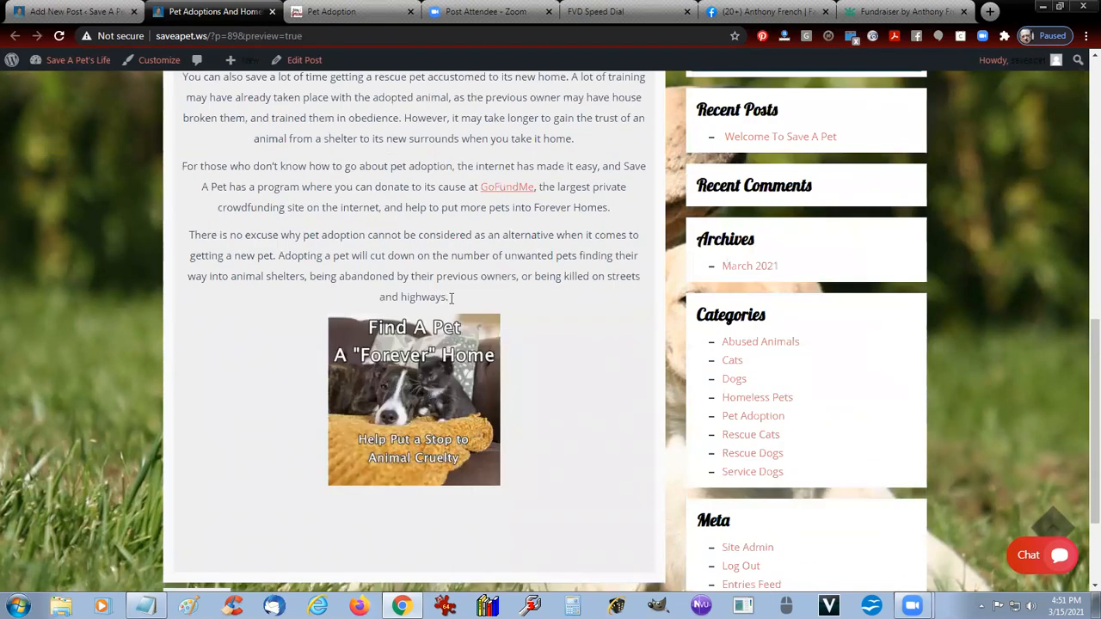
scroll(540, 311, "up", 10)
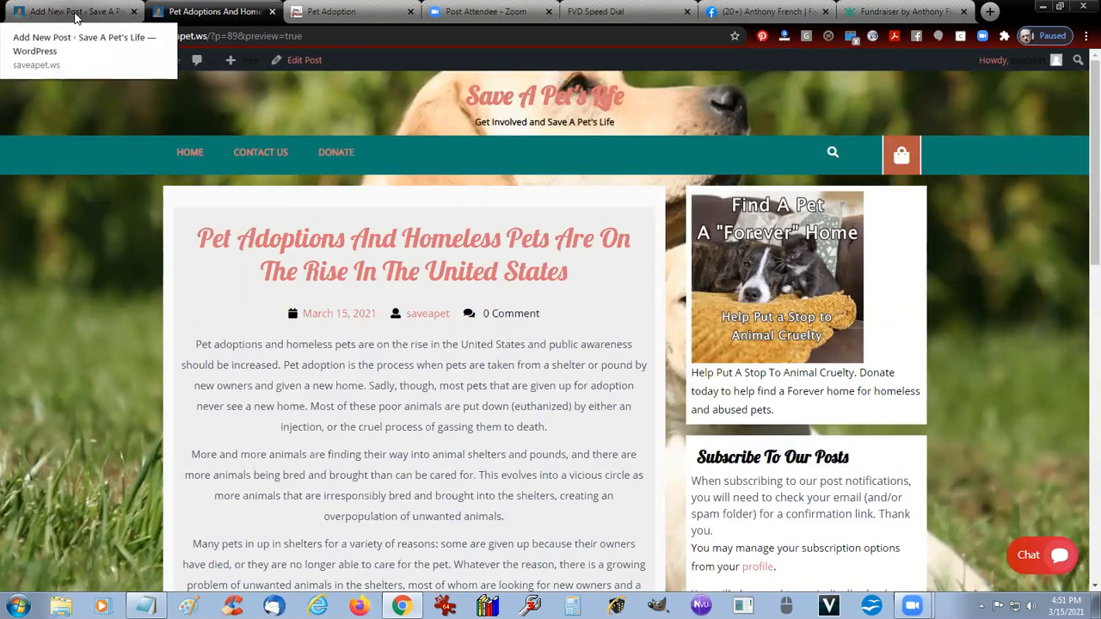
left_click(272, 12)
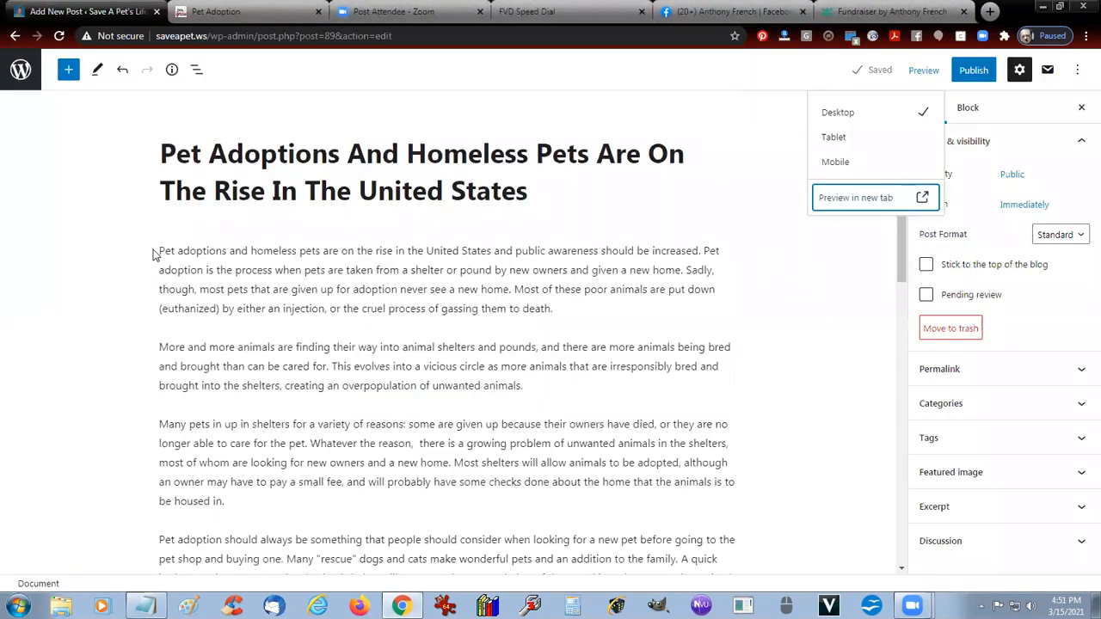
Select all seven body paragraphs, from the opening one to the closing one, and align their text right.
left_click_drag(161, 249, 641, 555)
left_click_drag(624, 396, 670, 401)
scroll(624, 464, "down", 5)
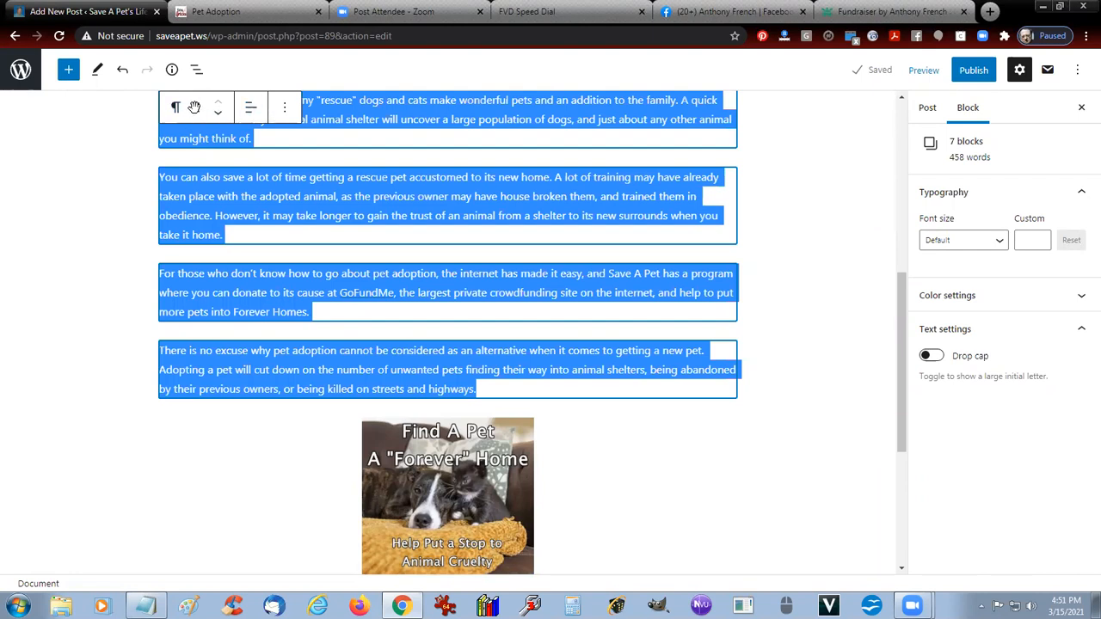
left_click(246, 108)
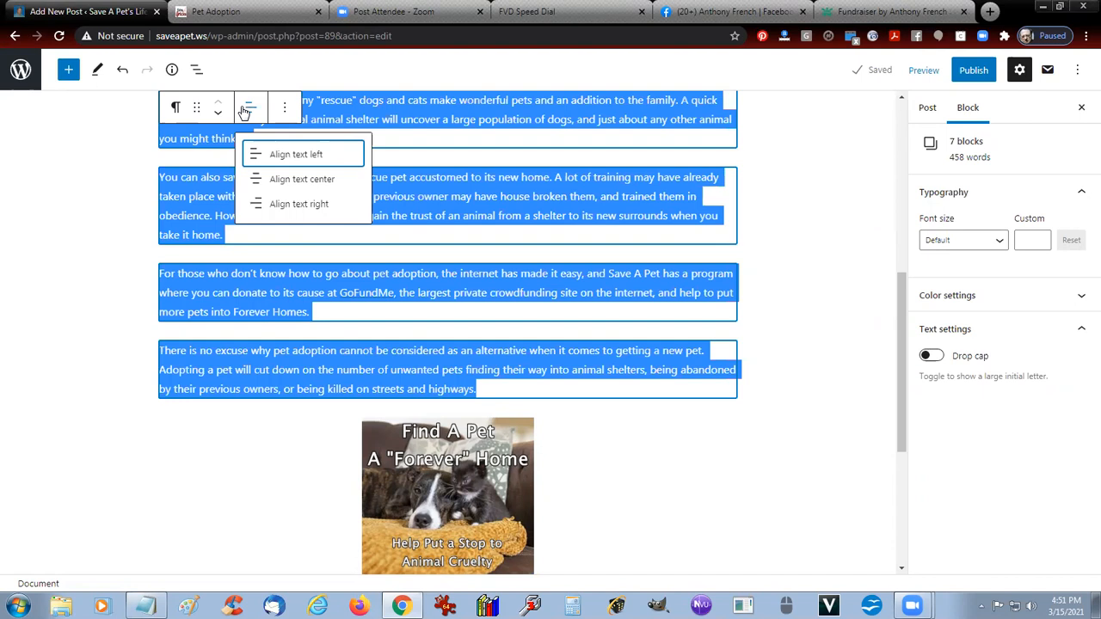
left_click(307, 203)
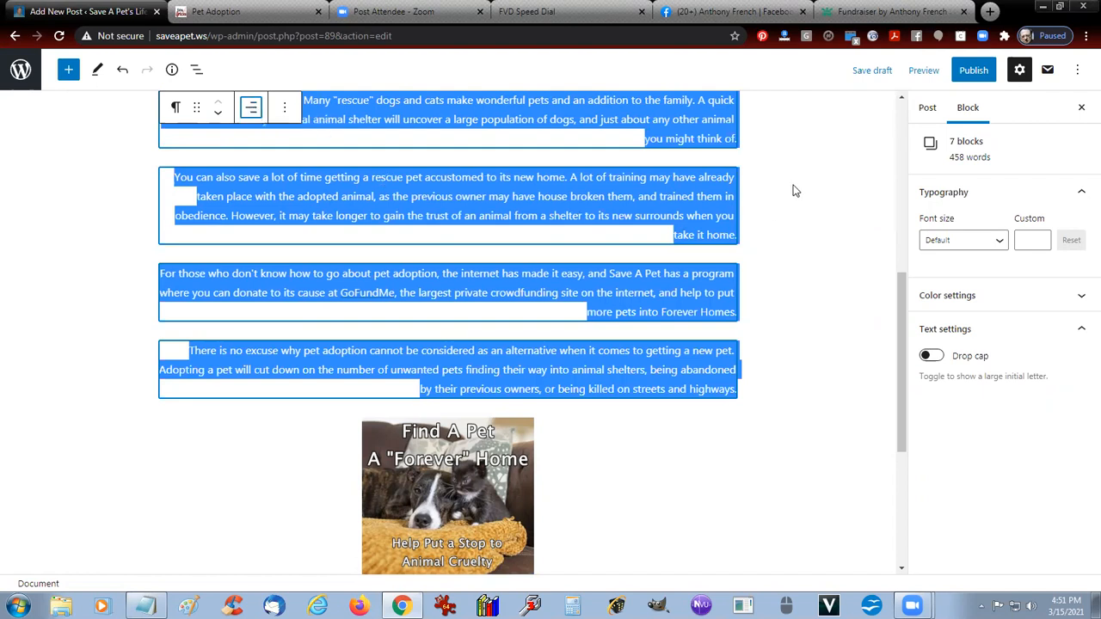
left_click(847, 178)
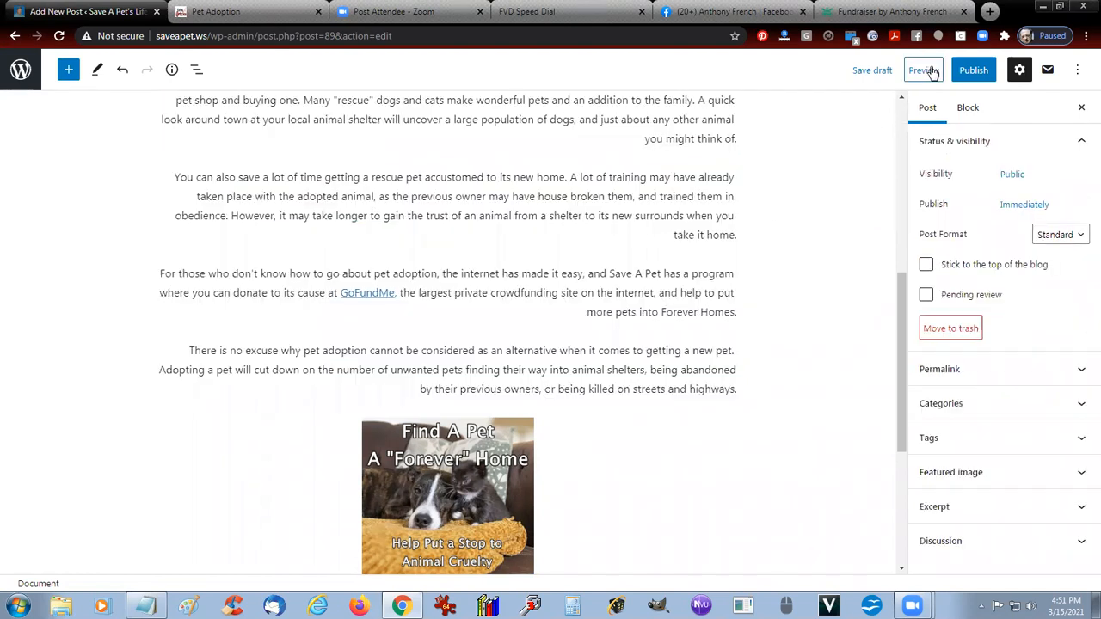
Preview the post again in a new tab to check the paragraph alignment, and return to the start of the draft.
left_click(923, 69)
left_click(922, 197)
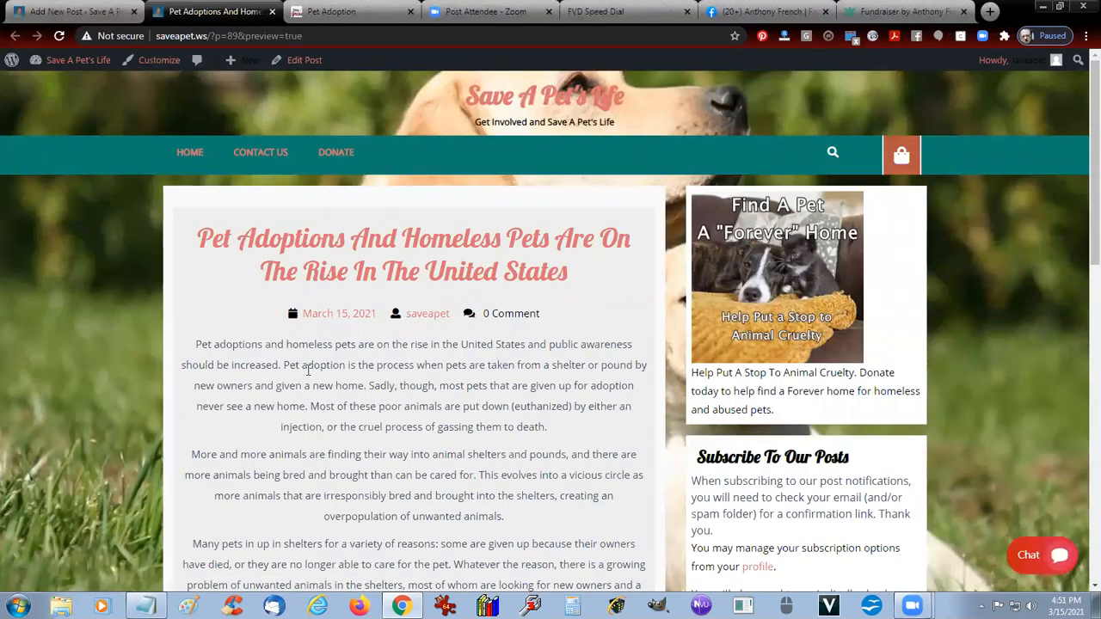
left_click(271, 12)
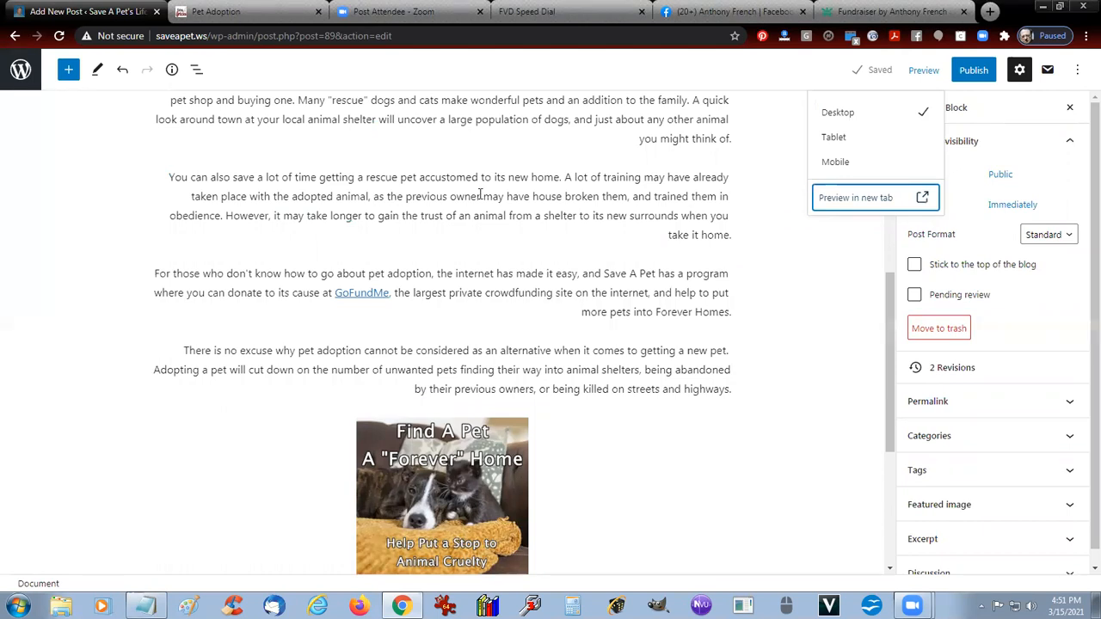
scroll(474, 238, "up", 5)
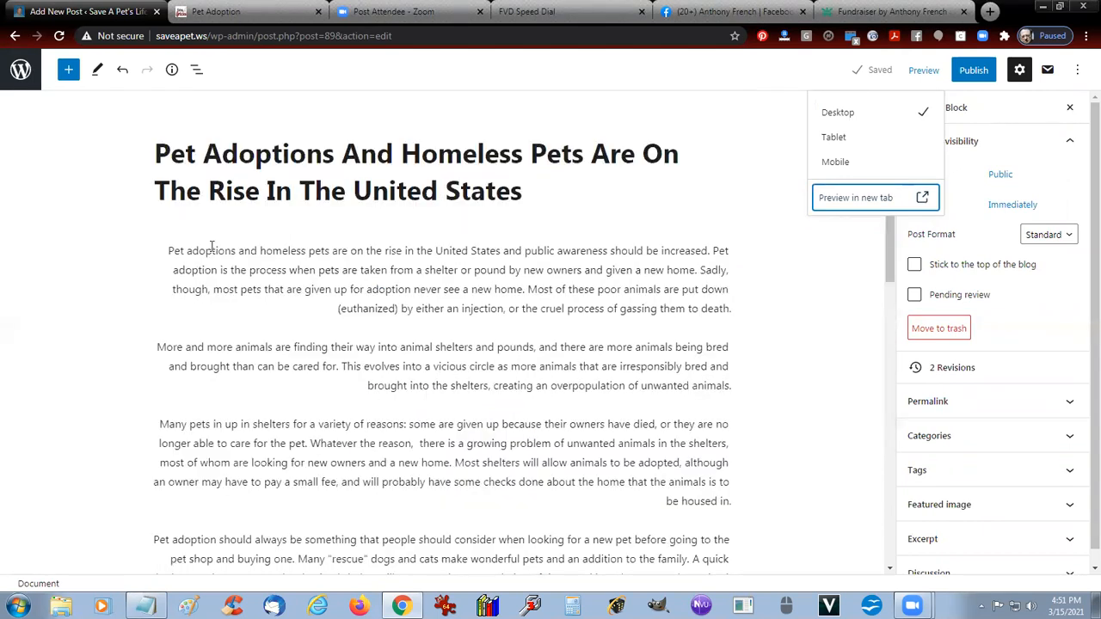
Select the whole opening paragraph about pet adoptions and homeless pets and align its text left.
left_click(169, 250)
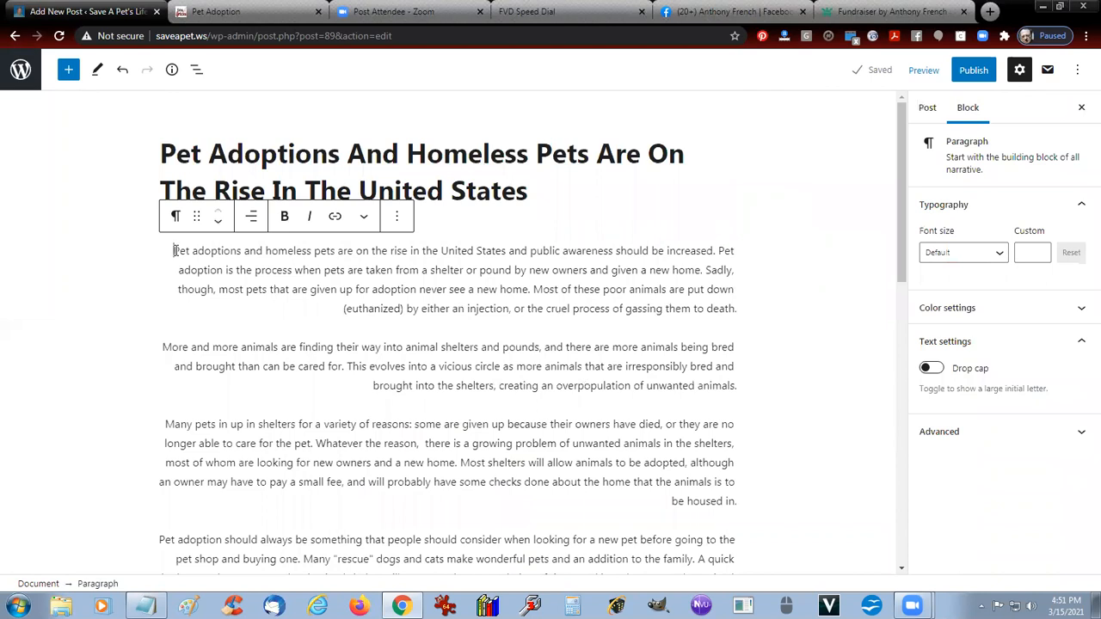
left_click_drag(172, 250, 741, 315)
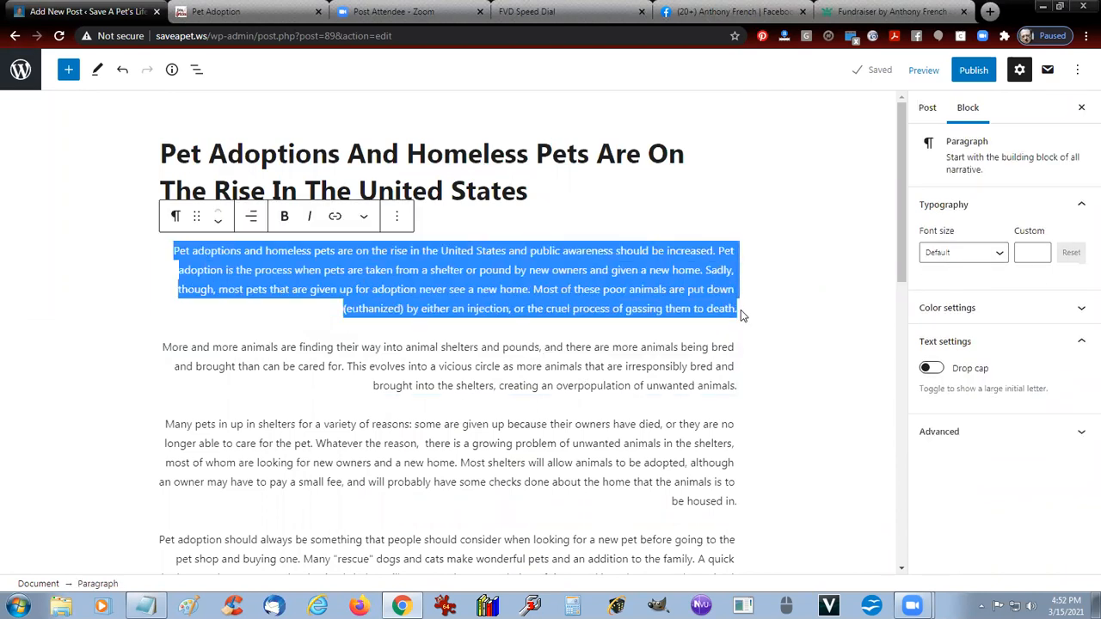
left_click(250, 217)
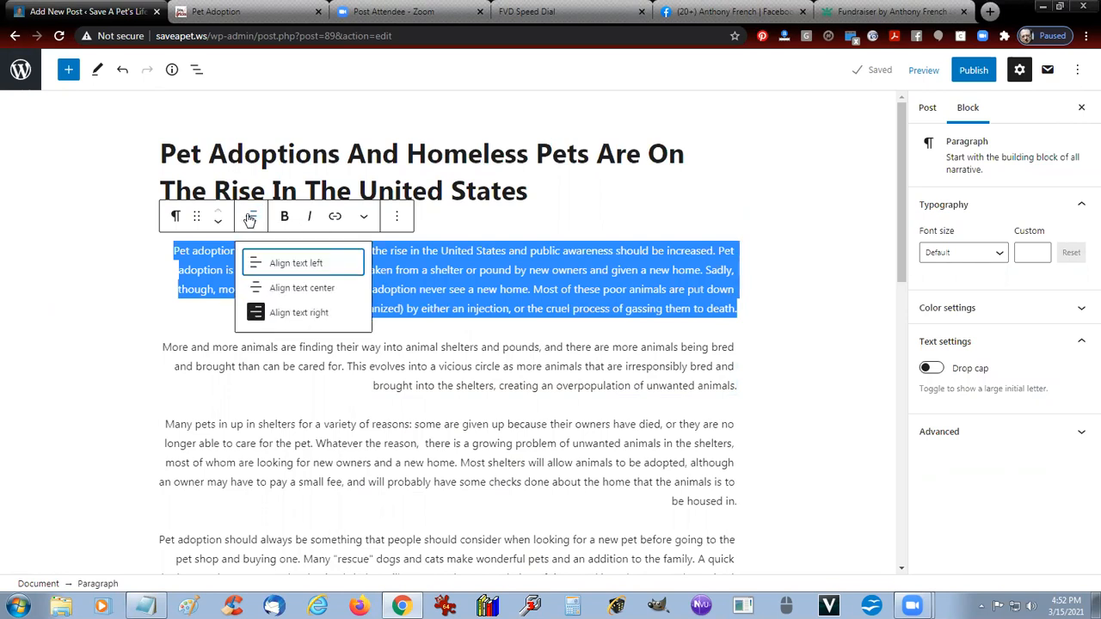
left_click(253, 263)
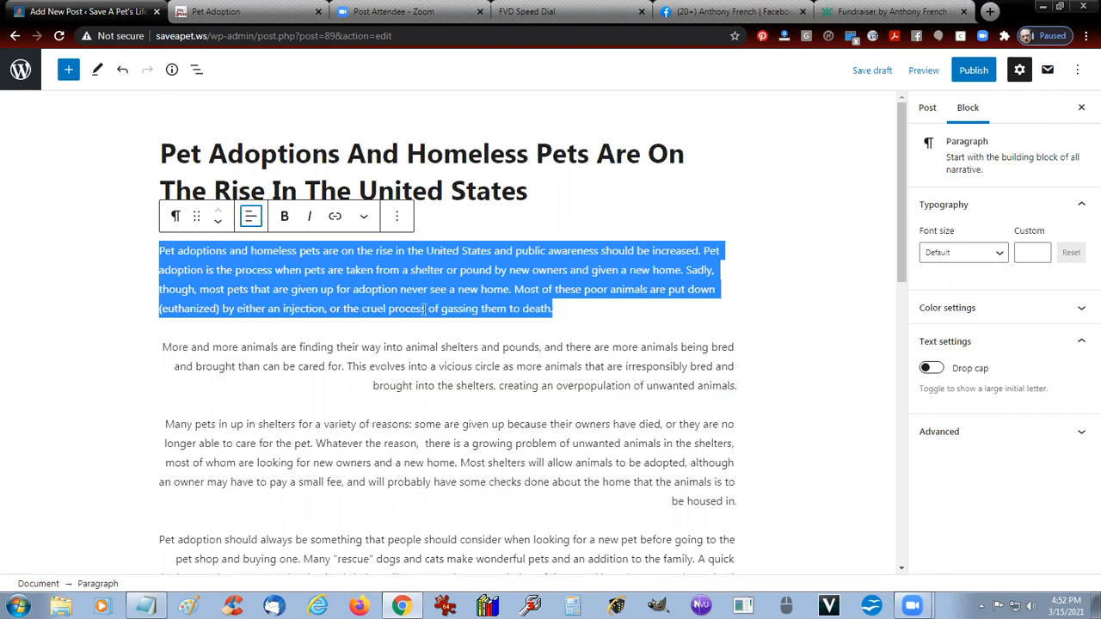
left_click(512, 289)
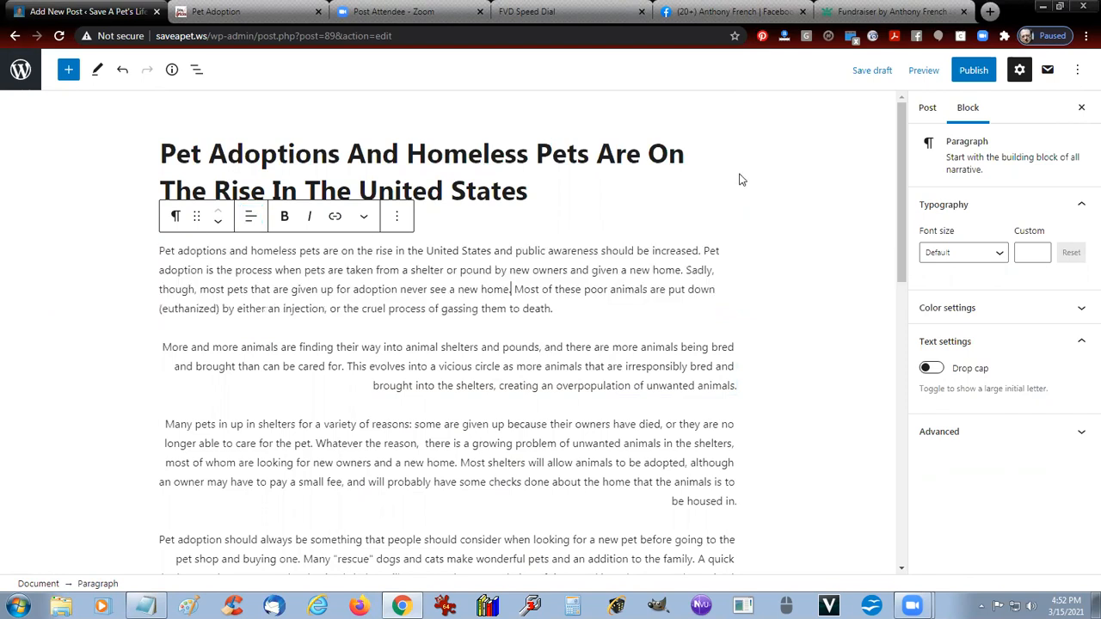
Preview the post in a new tab, reload it to check the opening paragraph's alignment, and close the preview.
left_click(920, 72)
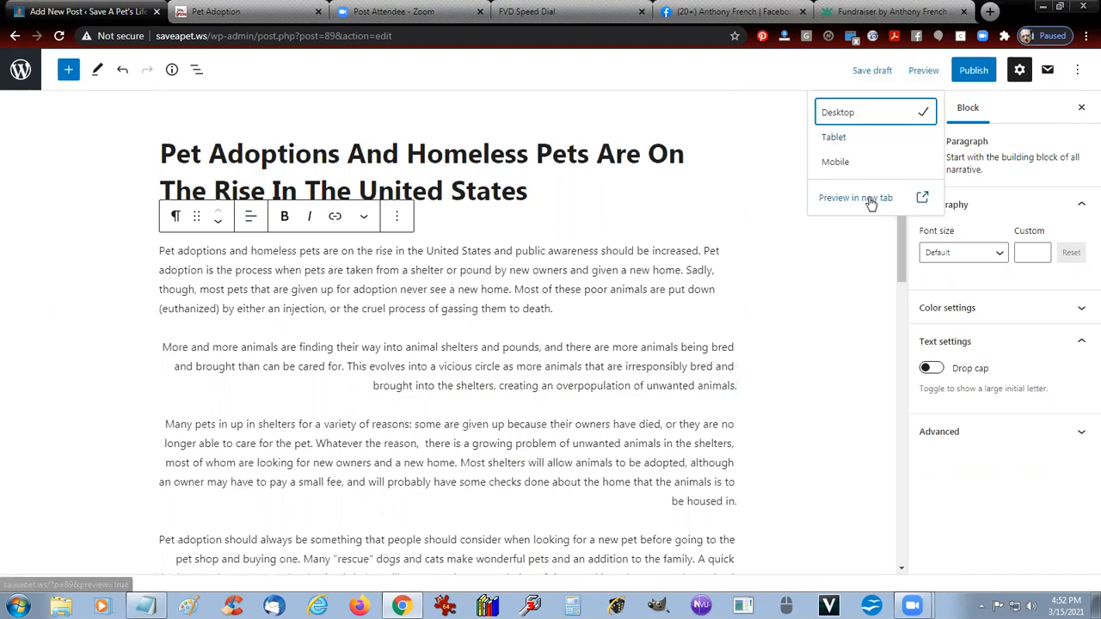
left_click(871, 198)
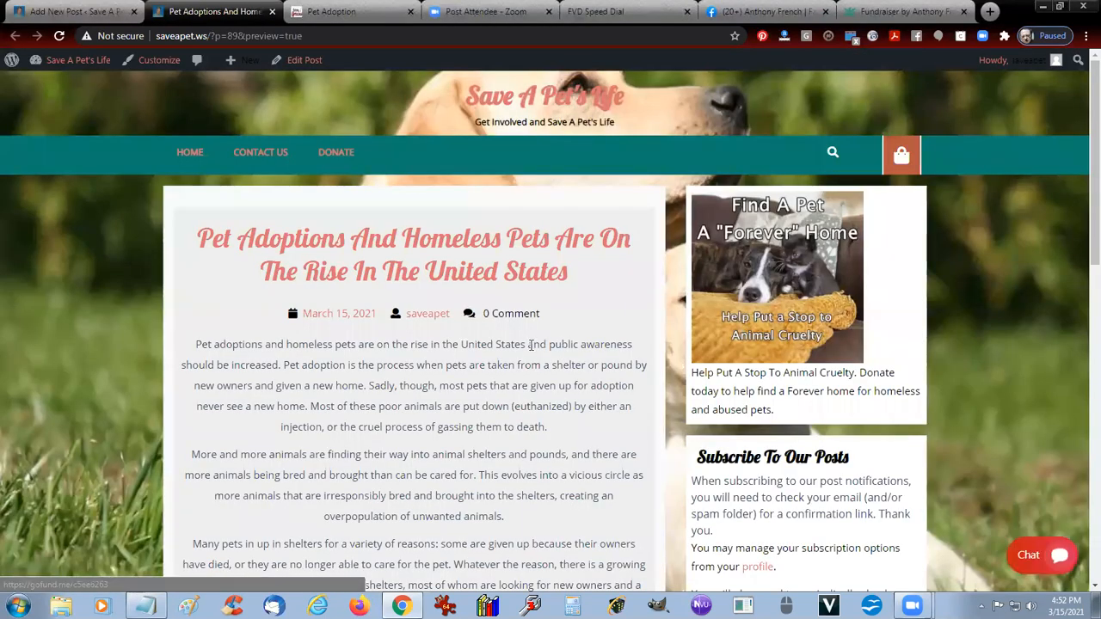
scroll(532, 345, "down", 5)
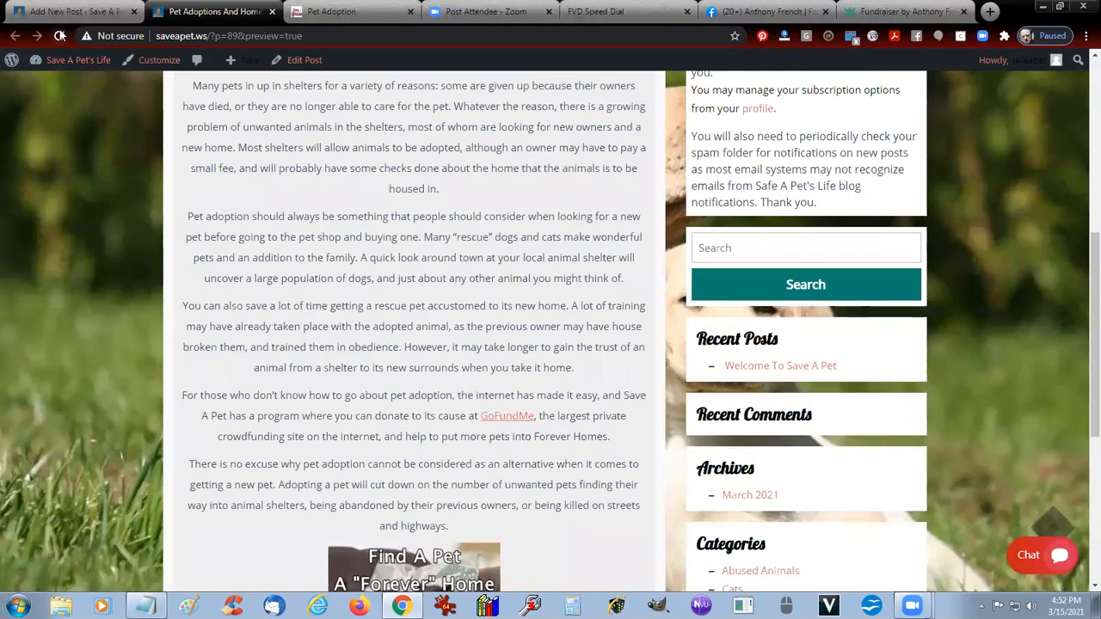
left_click(58, 36)
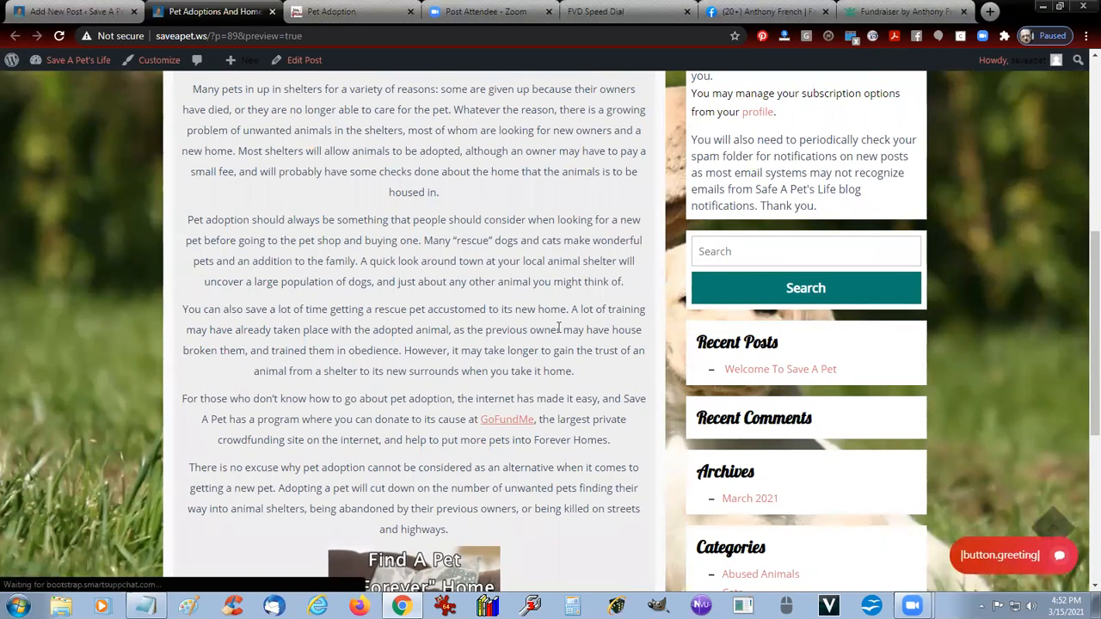
scroll(558, 327, "up", 5)
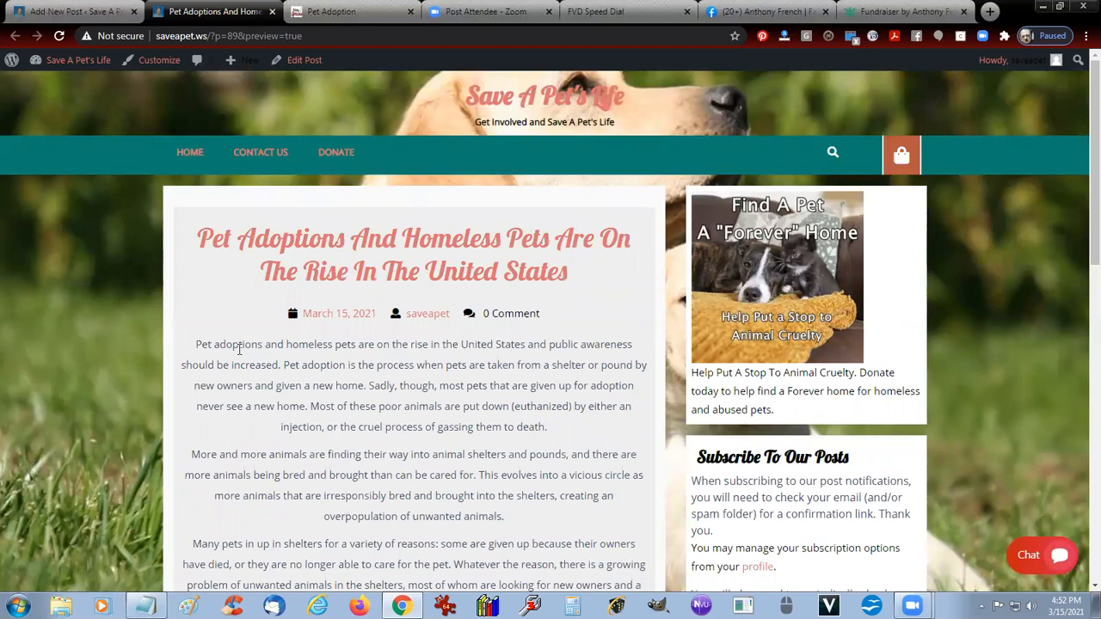
left_click(272, 12)
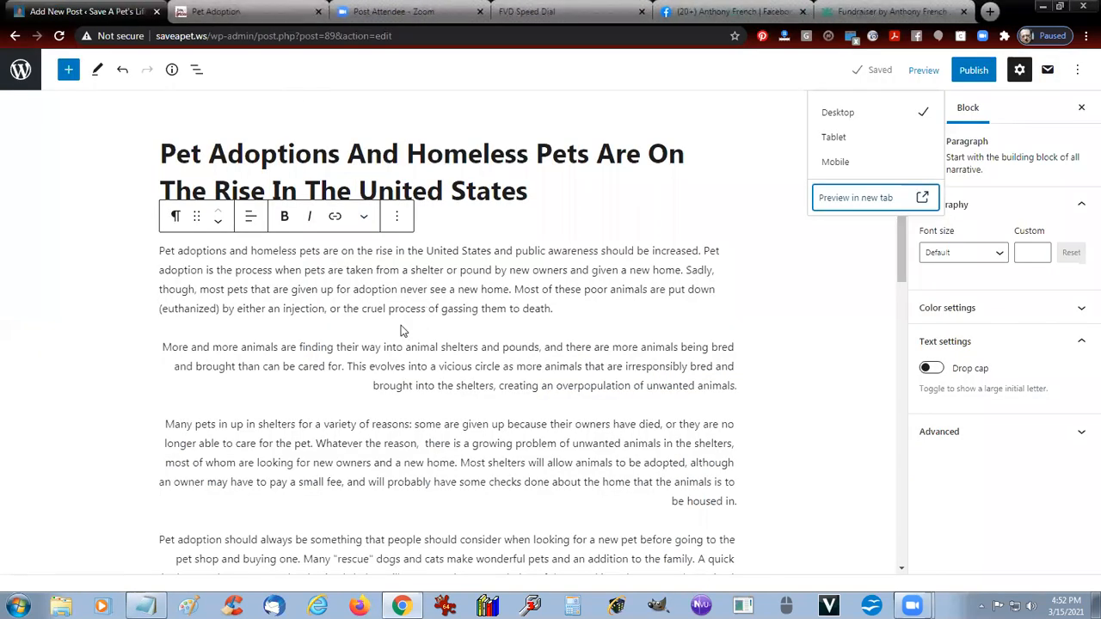
Set the 150 by 83 pixel "Adopt me!" dog picture, img-pet-adoption-101, from the media library as the post's featured image.
left_click(298, 249)
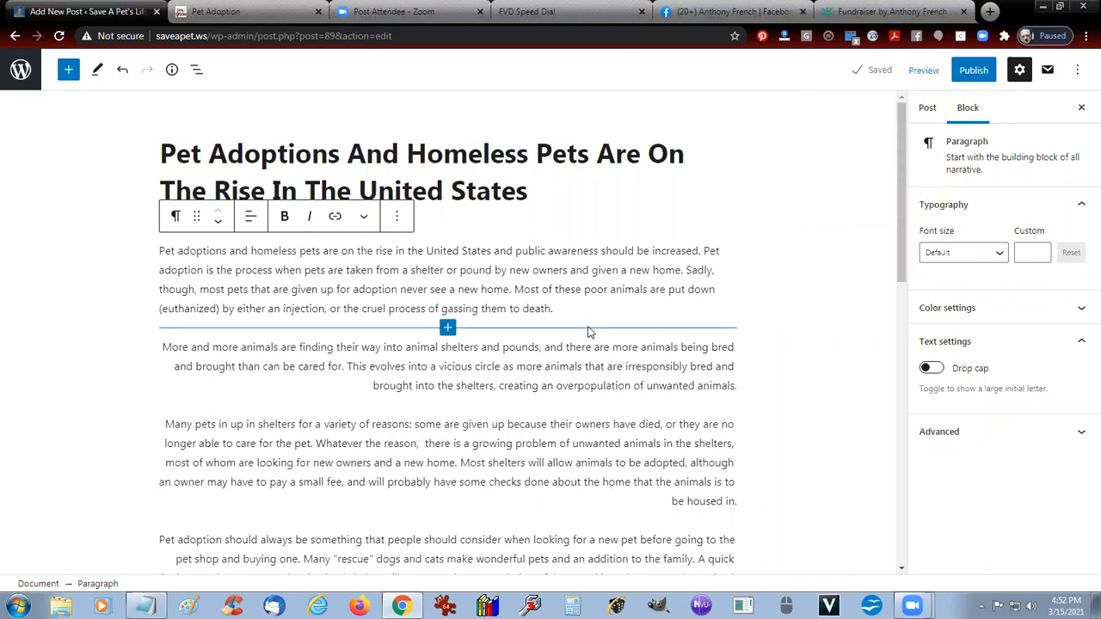
left_click(934, 110)
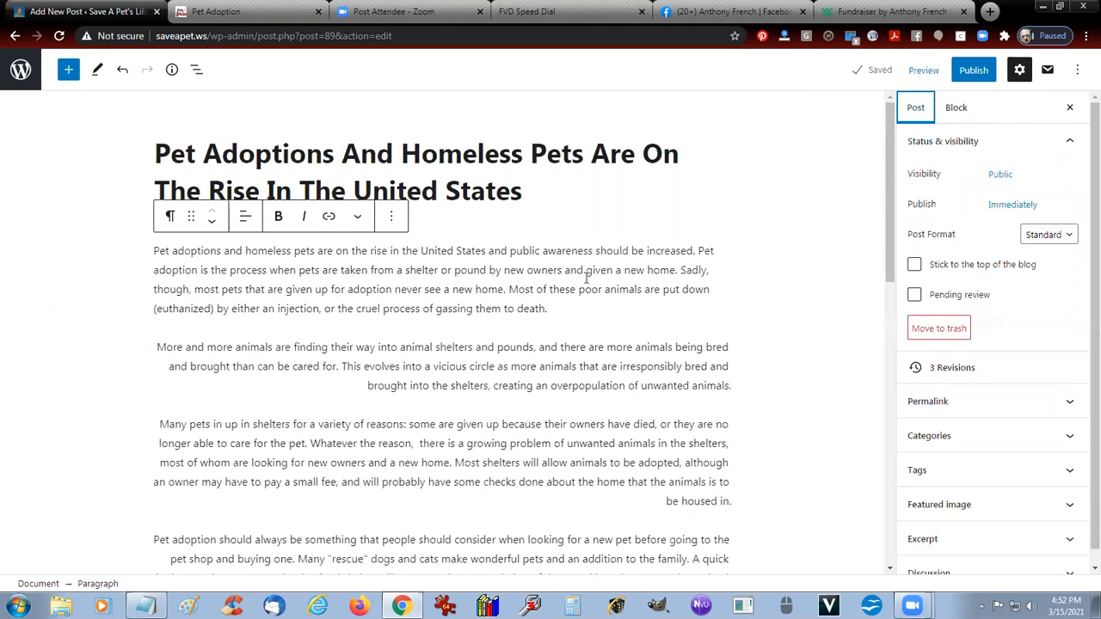
left_click(553, 272)
scroll(987, 347, "down", 1)
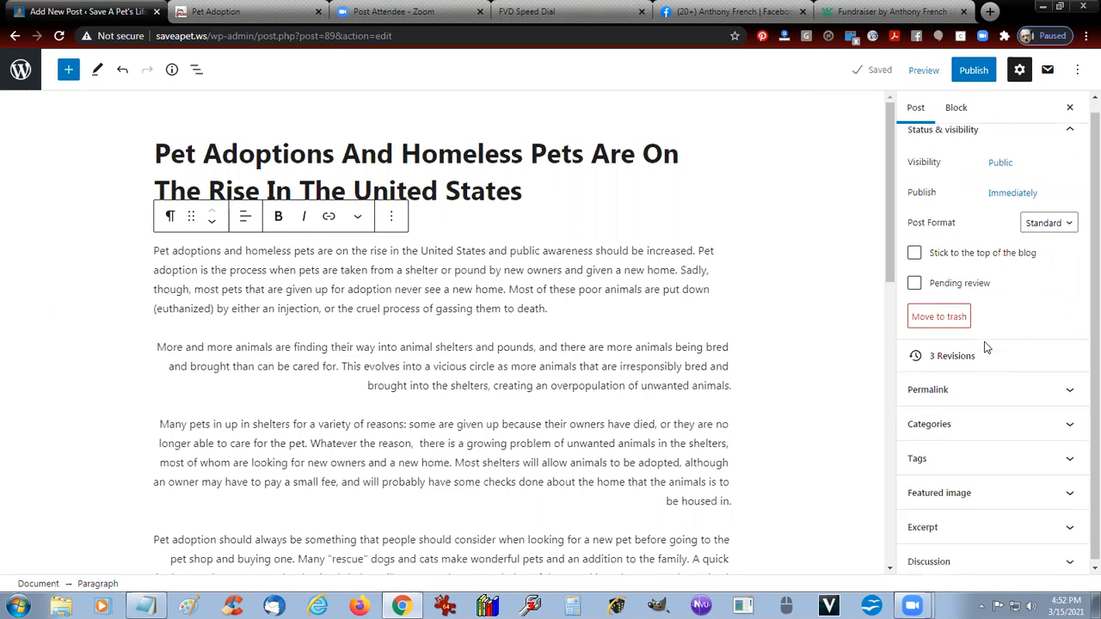
left_click(949, 491)
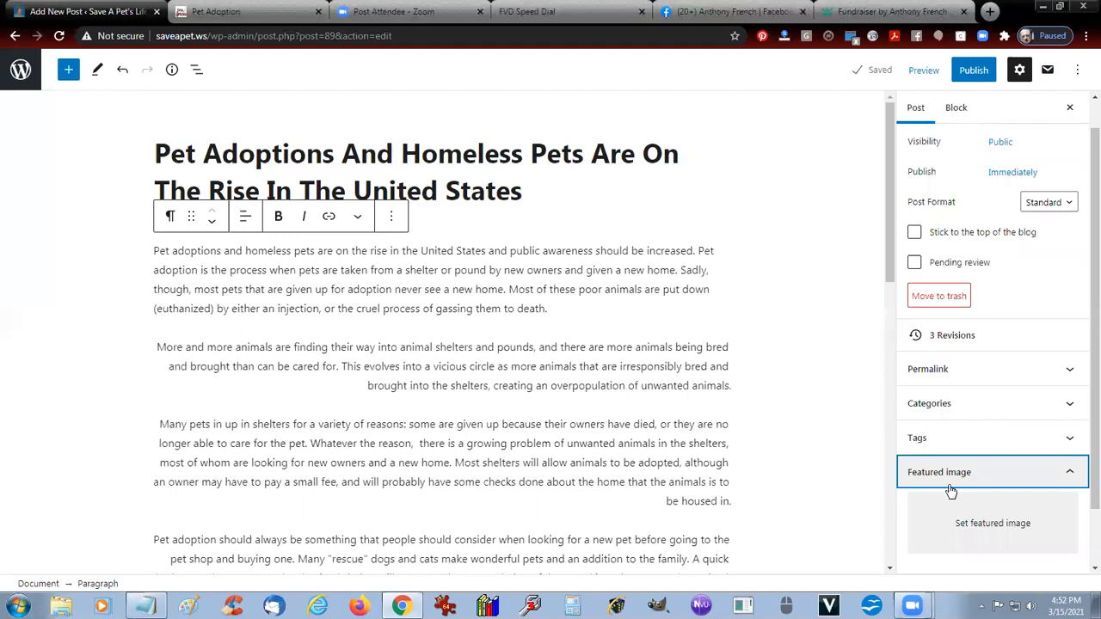
left_click(986, 522)
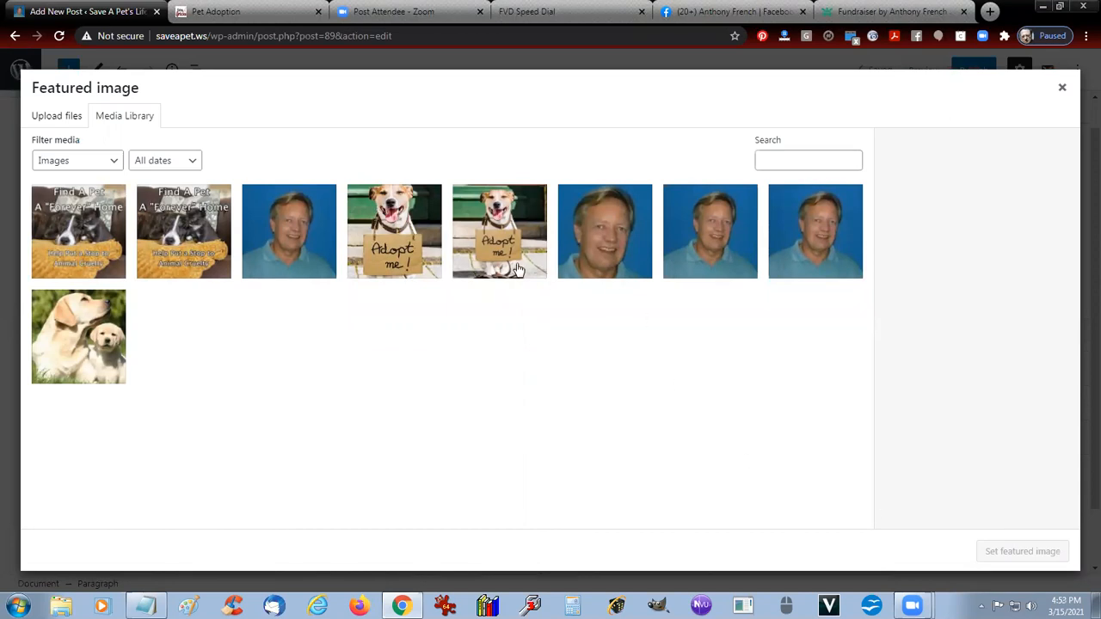
left_click(494, 242)
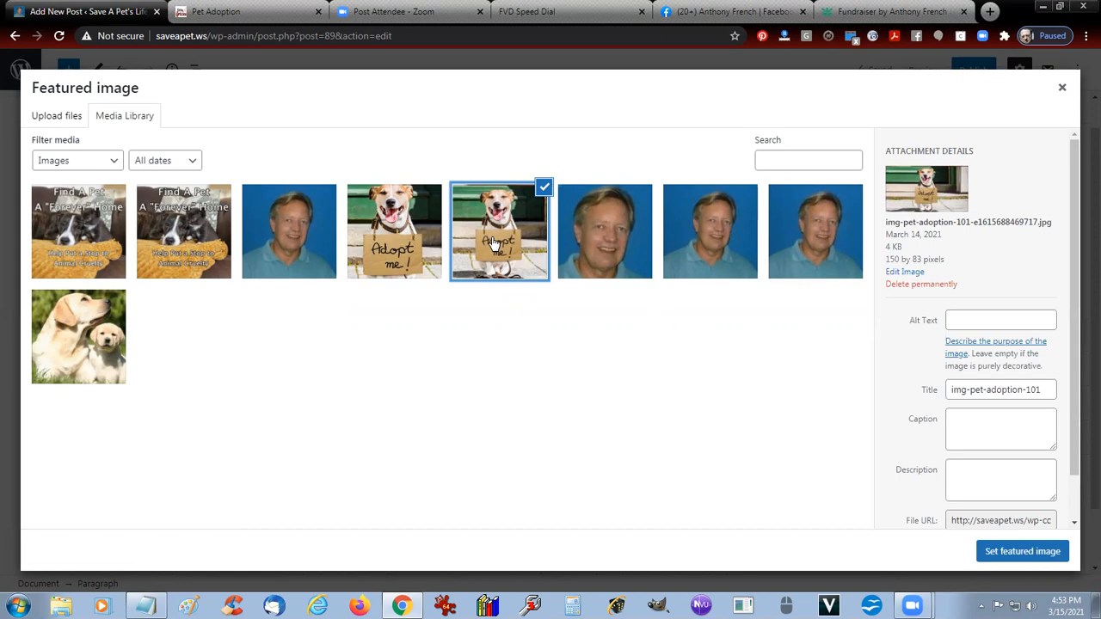
left_click(401, 225)
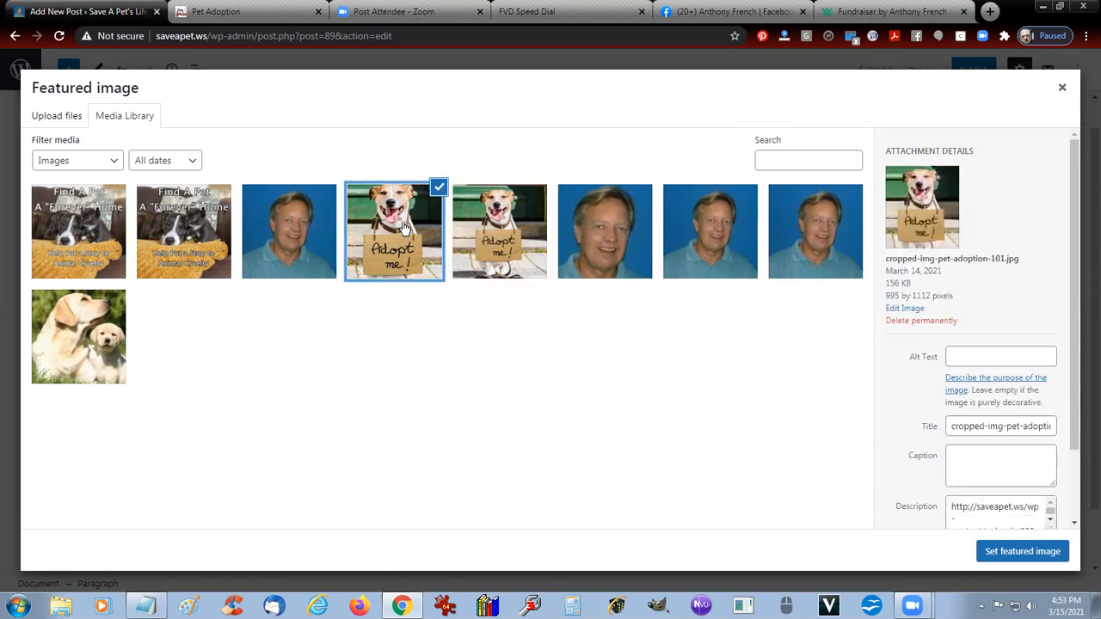
left_click(509, 230)
left_click(996, 552)
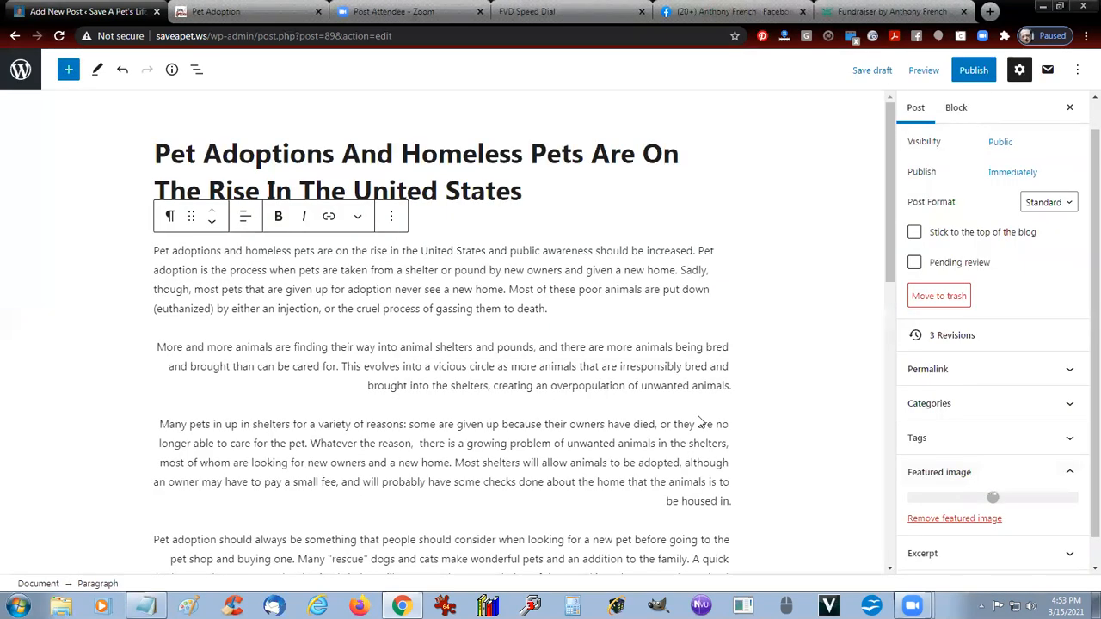
scroll(995, 369, "down", 3)
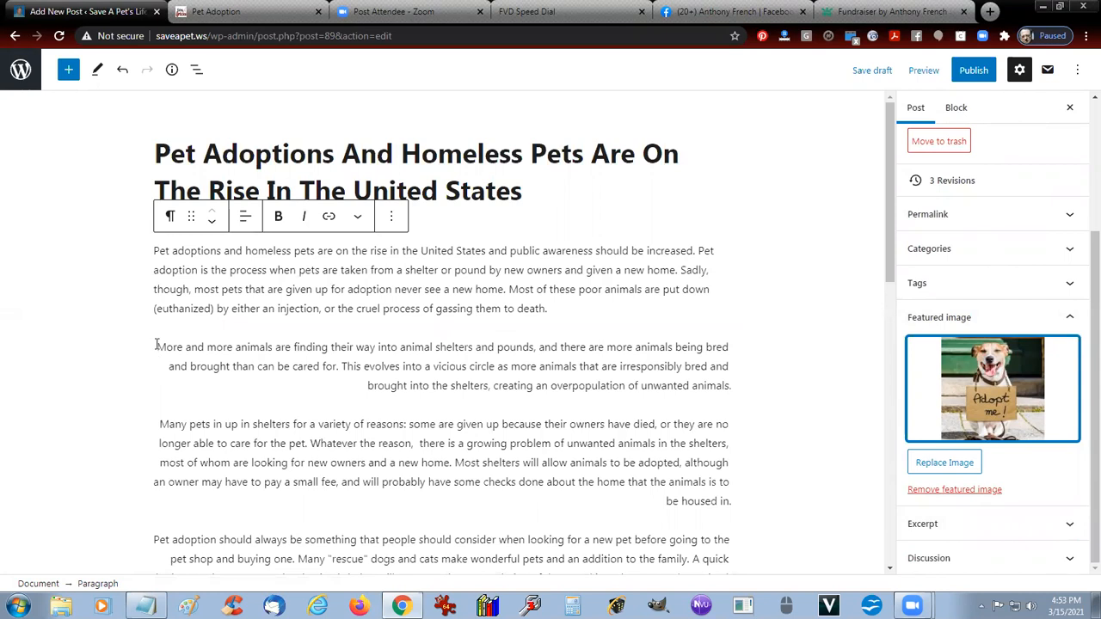
Select the remaining body paragraphs, from "More and more animals" to the closing one, and align their text left.
left_click_drag(155, 344, 745, 342)
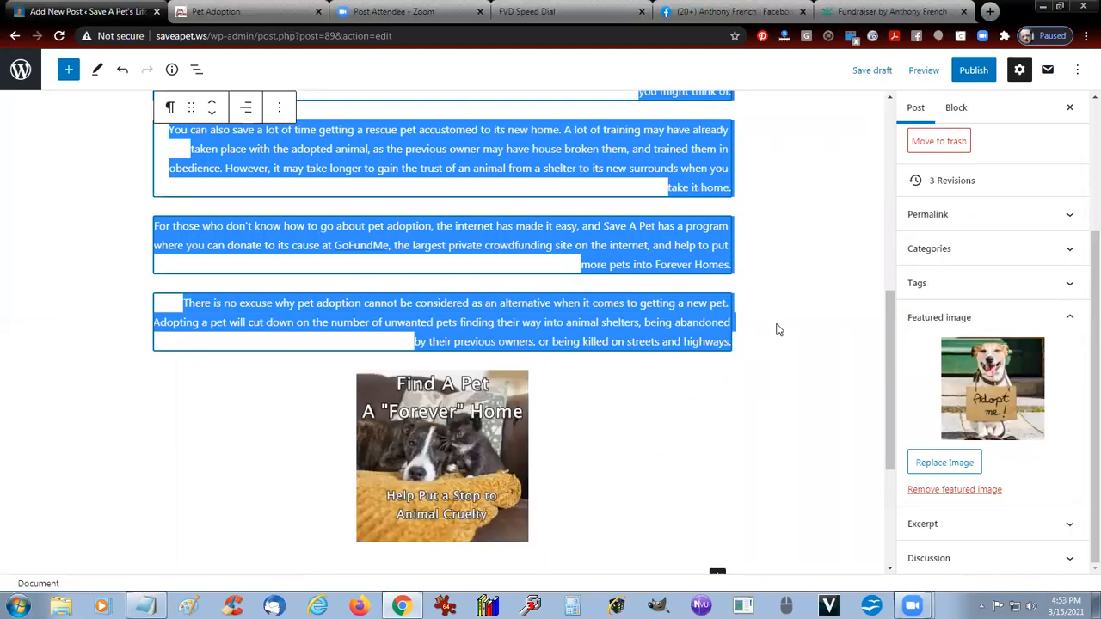
left_click(247, 109)
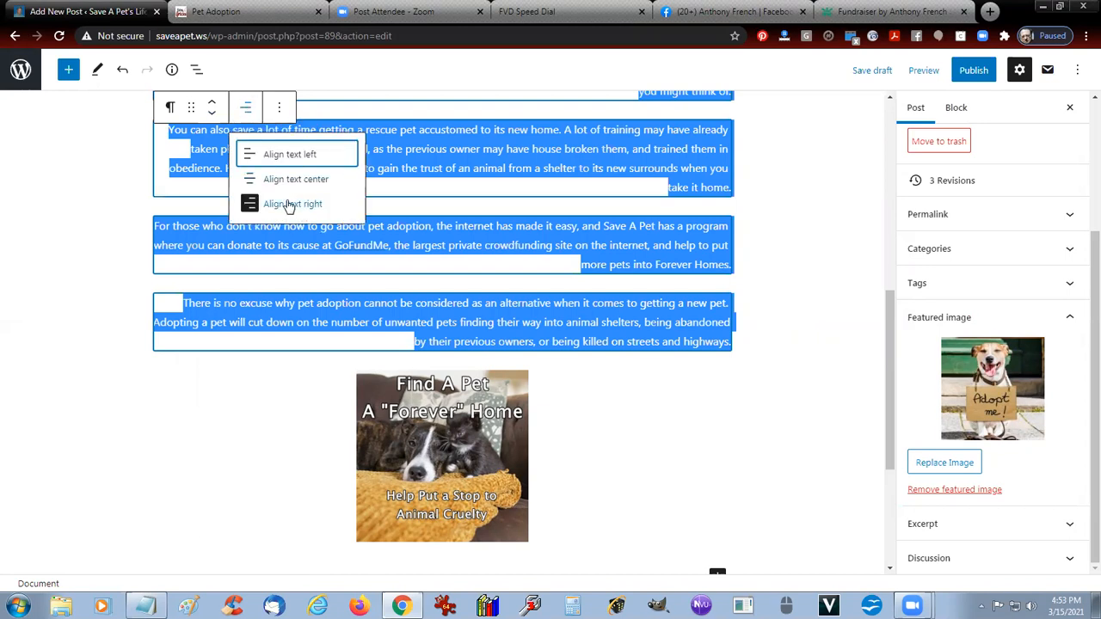
left_click(247, 156)
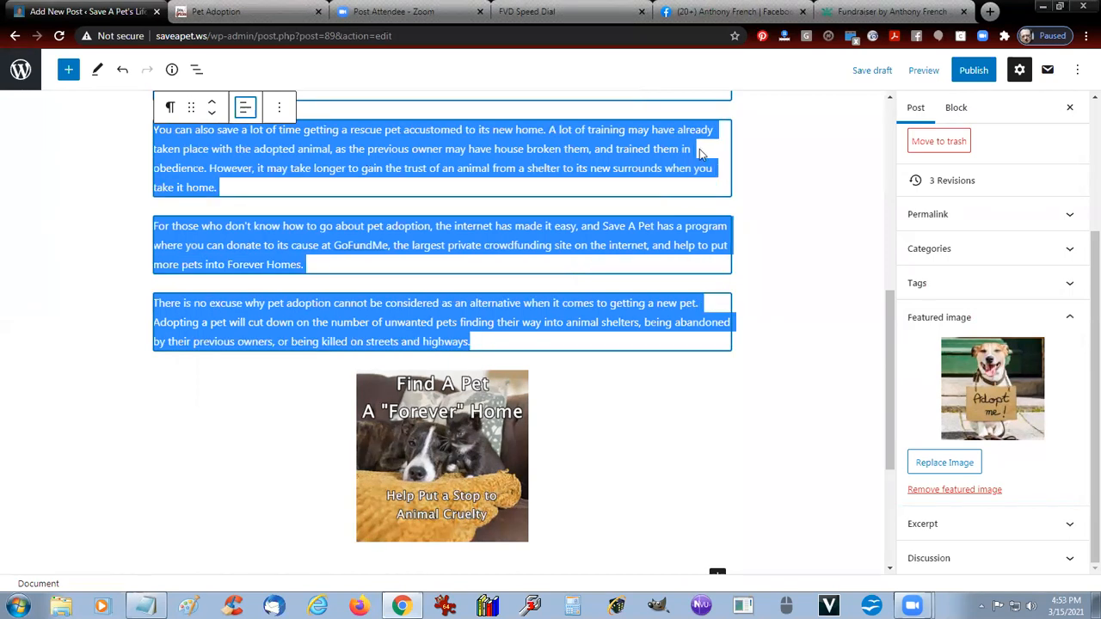
left_click(766, 138)
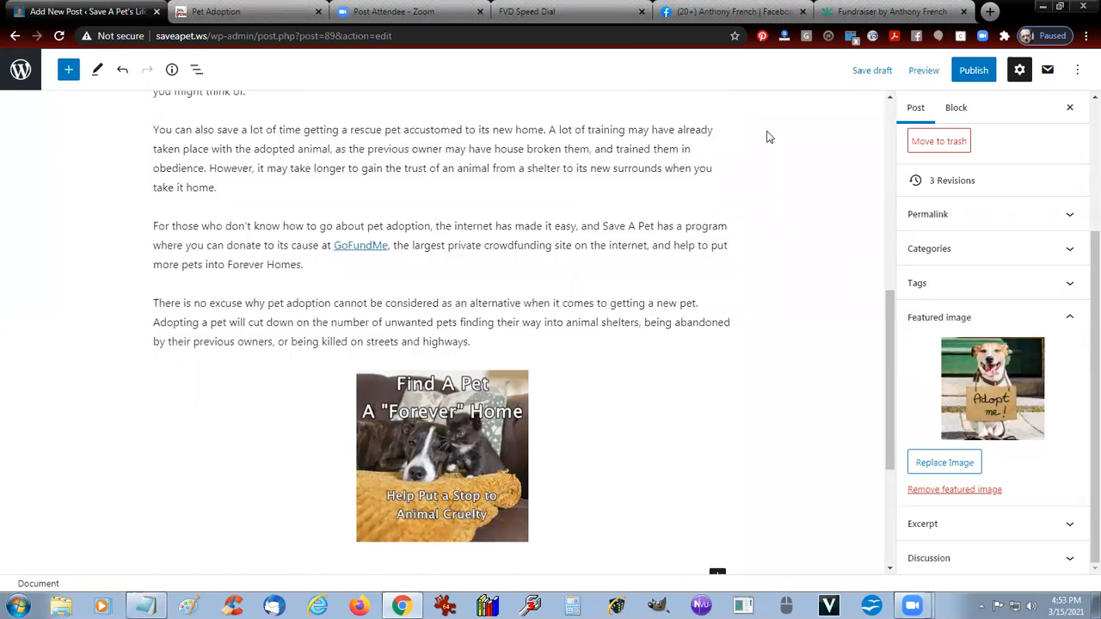
Preview the post in a new tab, check the featured image and the alignment of the body text, and close the preview.
left_click(922, 72)
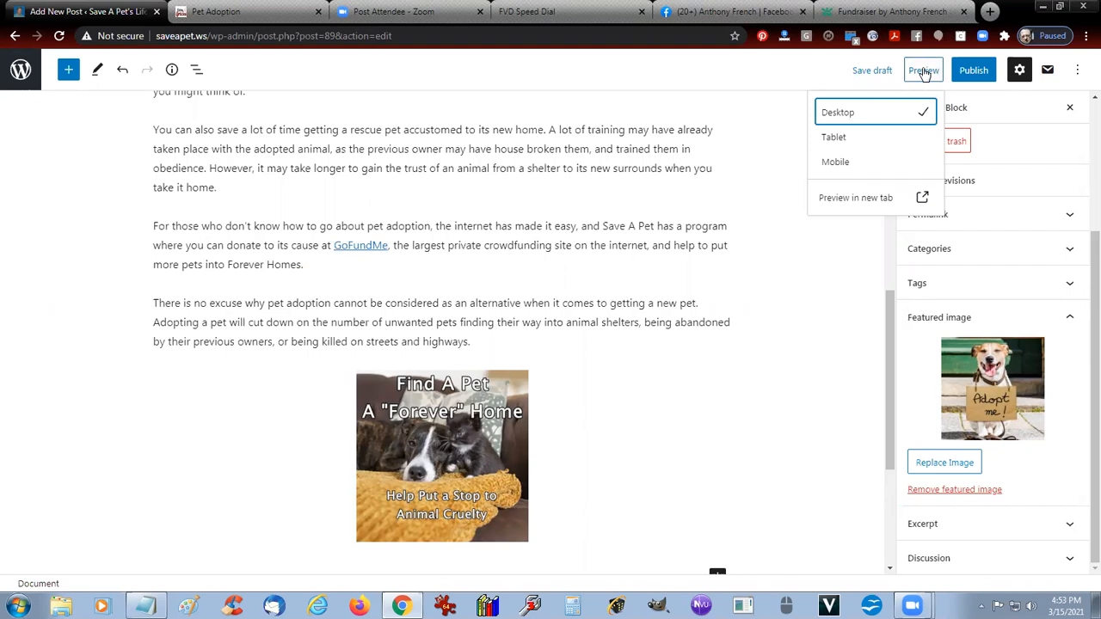
left_click(923, 200)
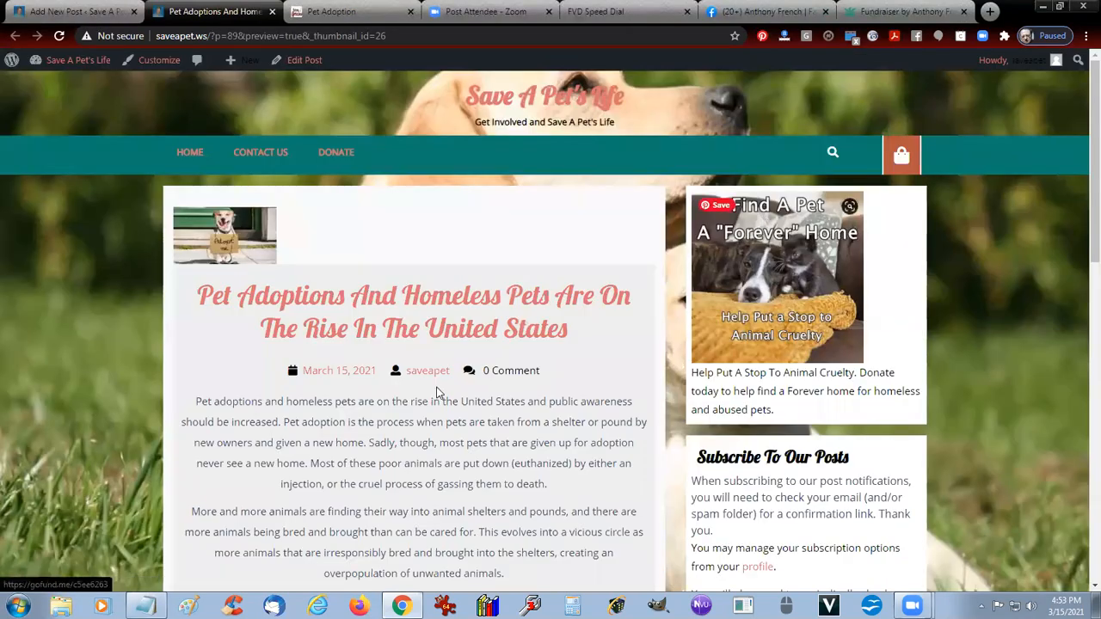
scroll(423, 400, "down", 3)
scroll(423, 400, "up", 3)
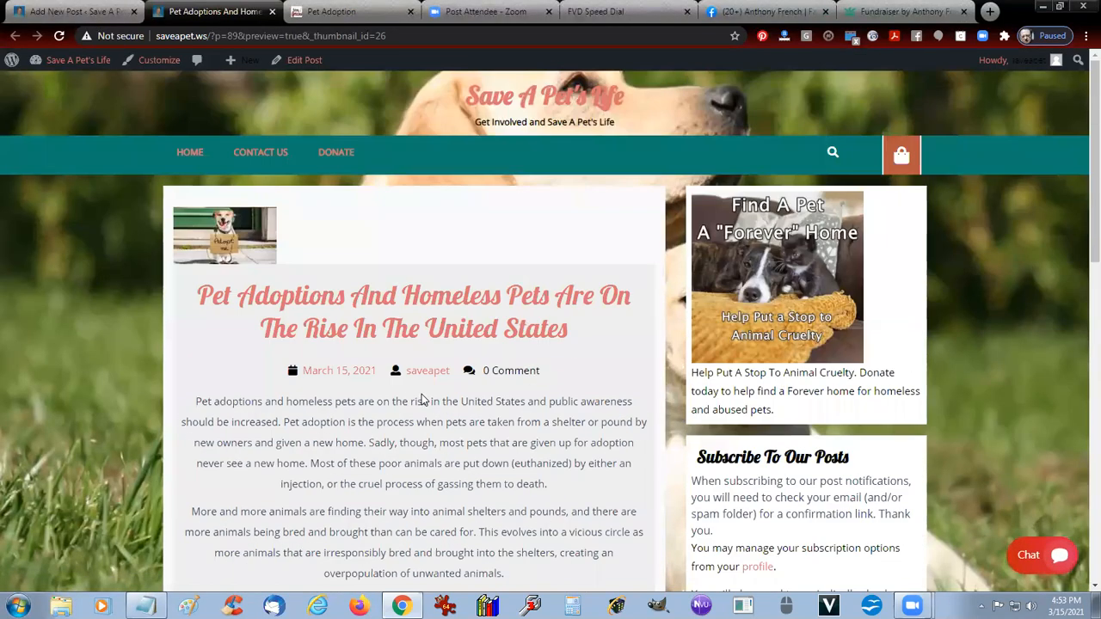
scroll(422, 400, "down", 3)
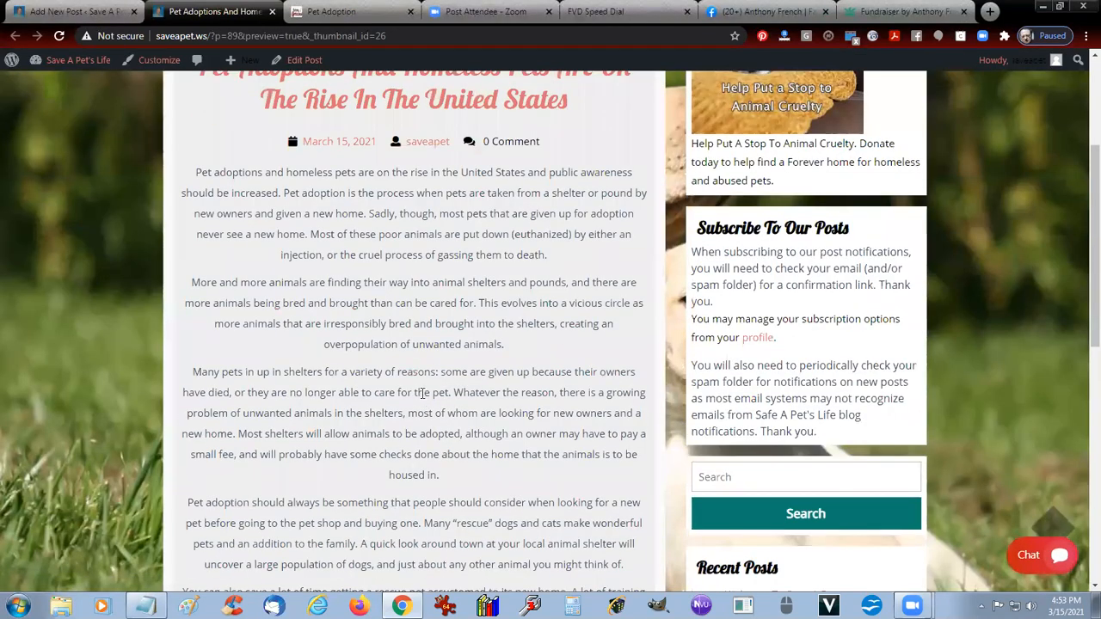
scroll(423, 393, "down", 9)
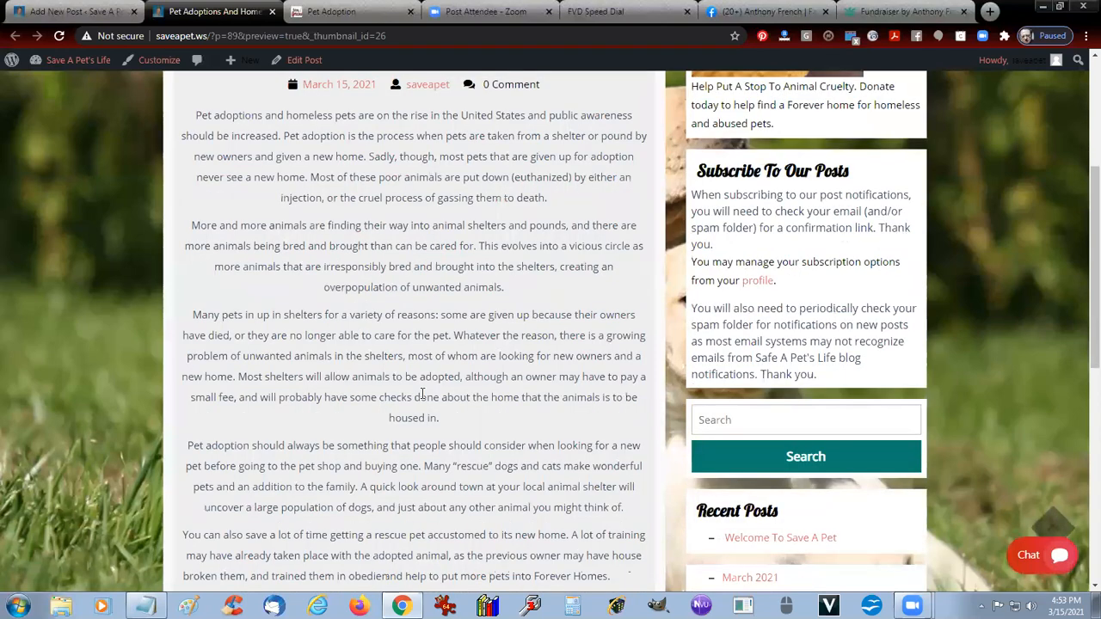
scroll(550, 325, "up", 6)
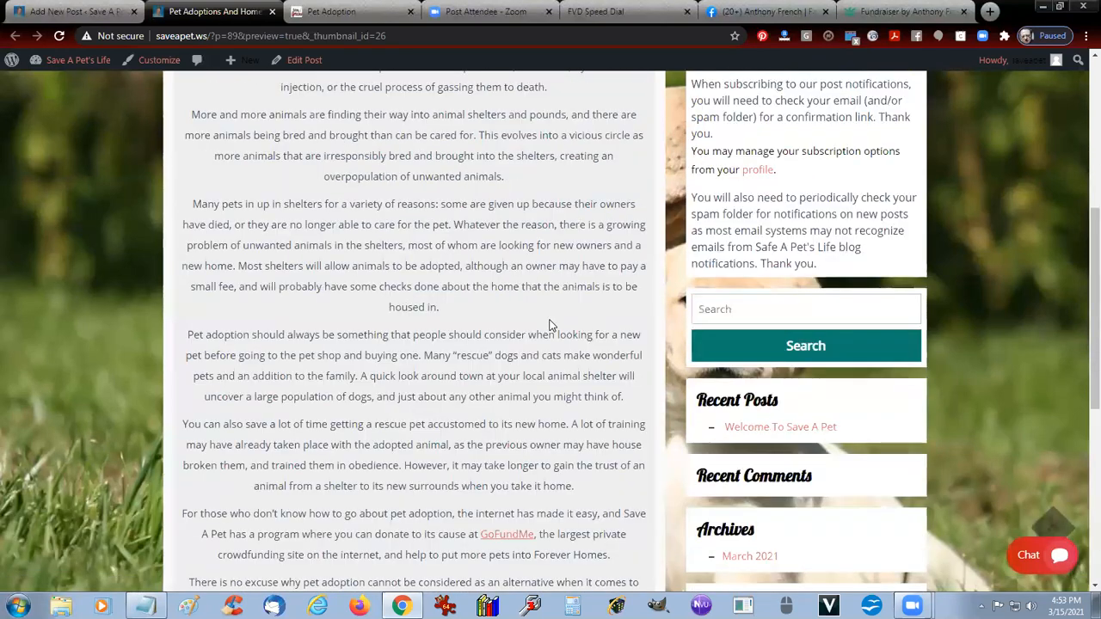
scroll(541, 315, "up", 5)
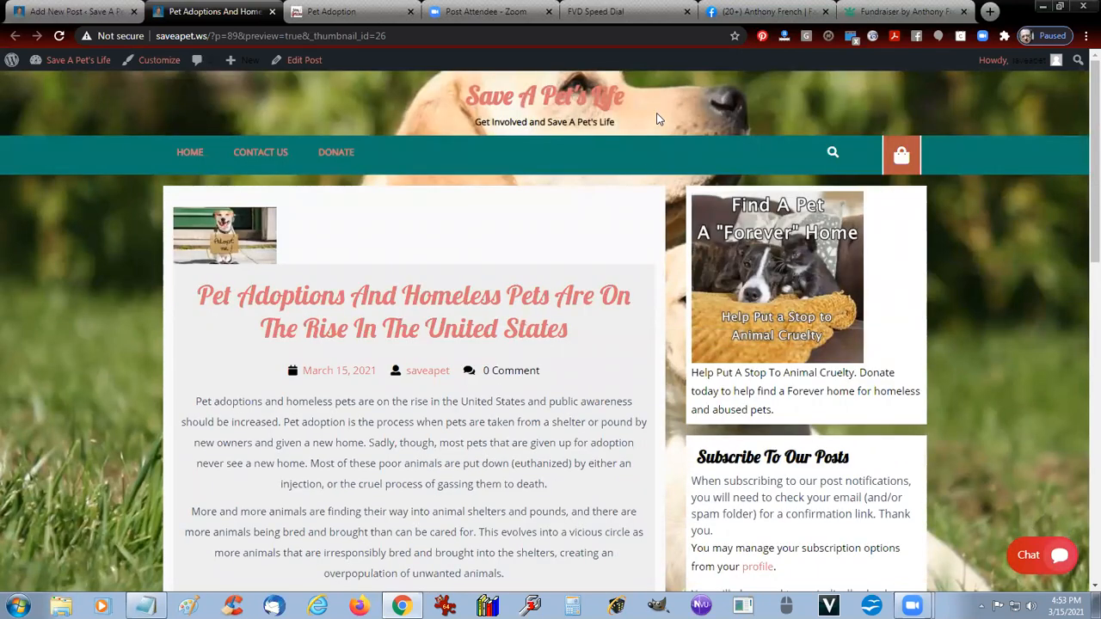
left_click(272, 11)
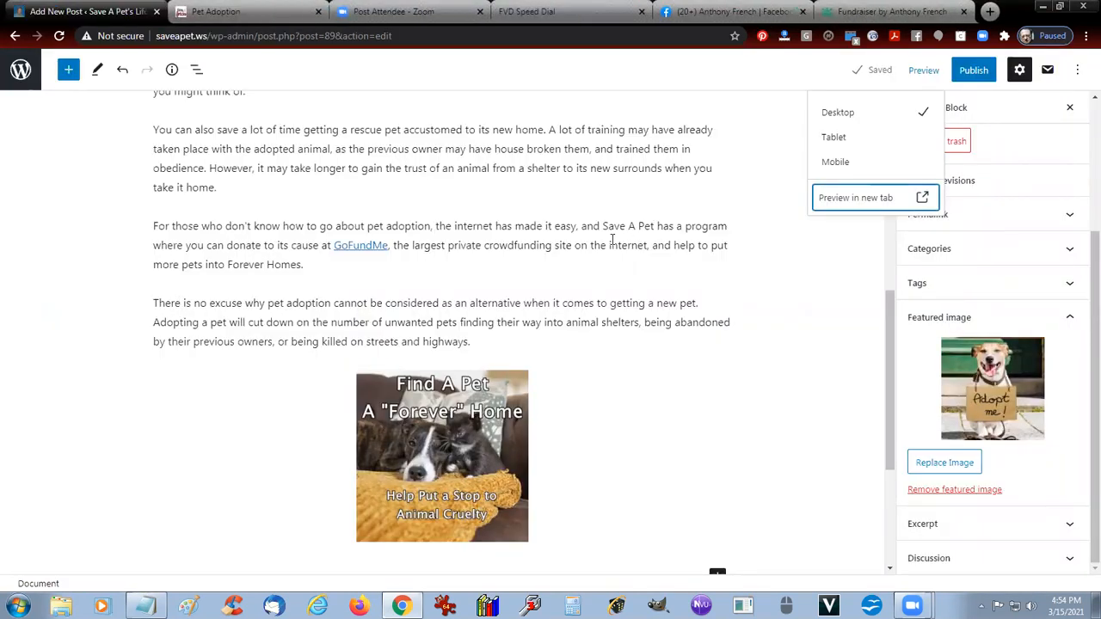
Look through the draft in the editor from title to pet image to check the alignment of every paragraph.
left_click(669, 333)
scroll(669, 336, "down", 3)
scroll(669, 337, "up", 15)
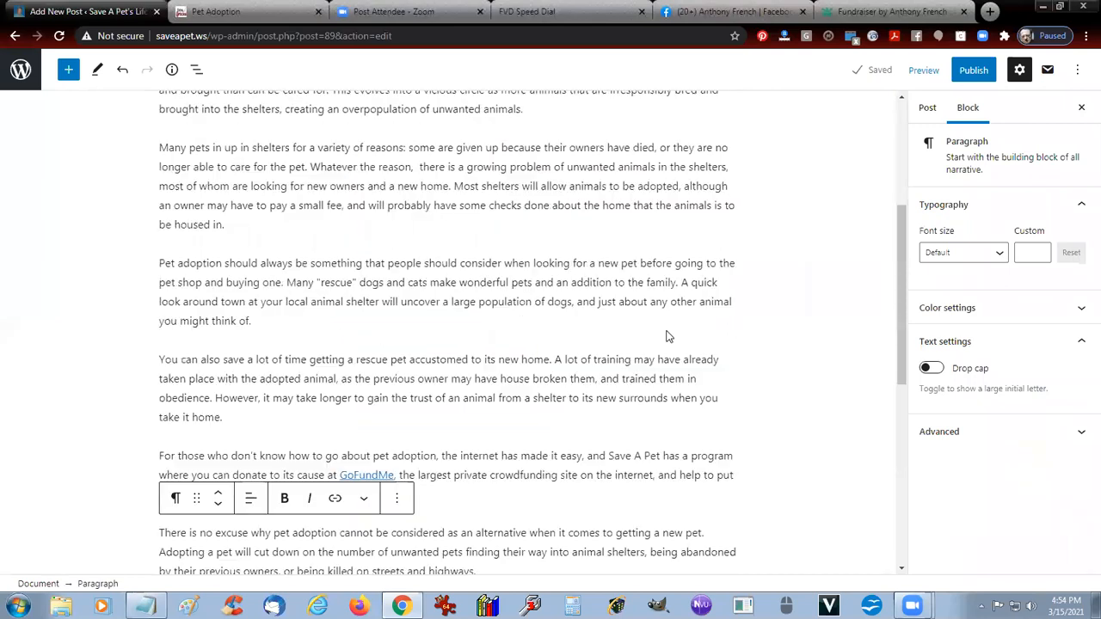
scroll(667, 336, "down", 5)
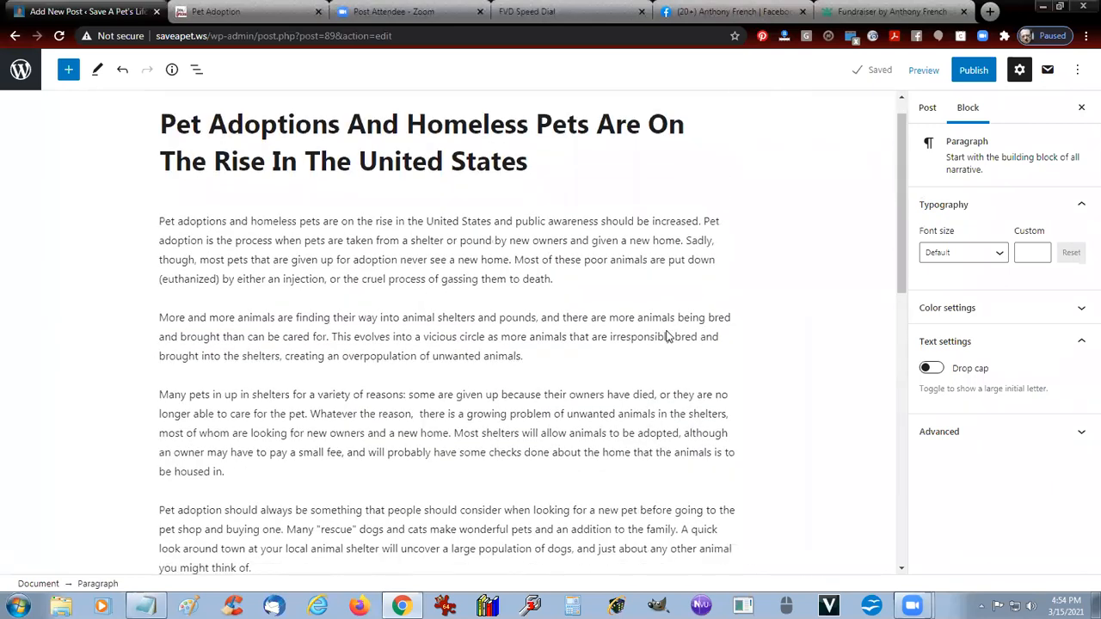
left_click(792, 237)
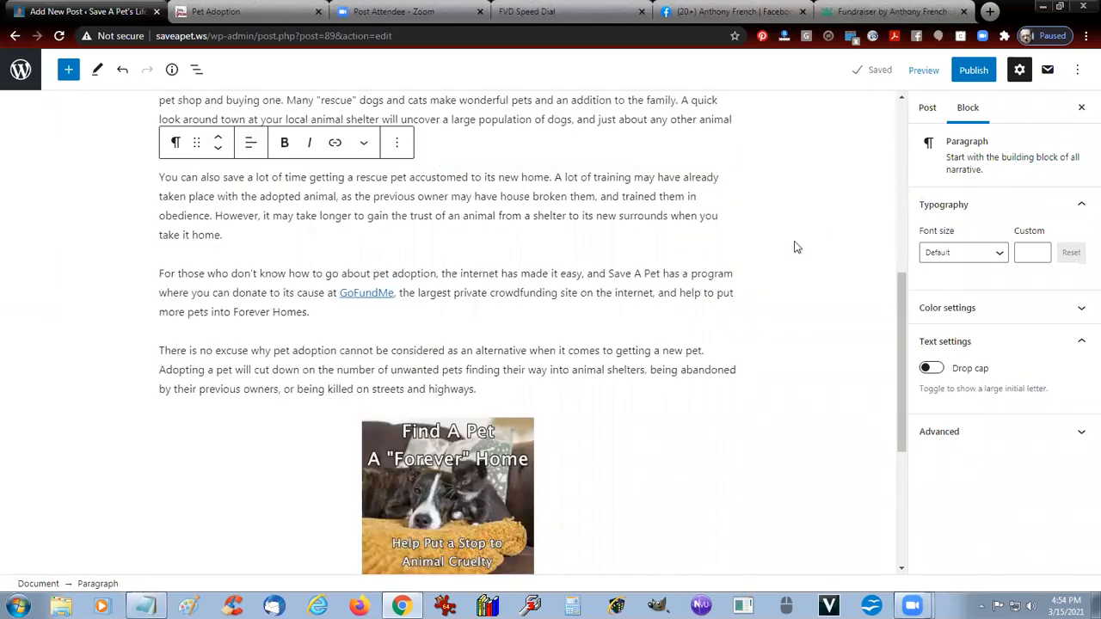
Look over the draft once more from the pet image up to the title, and publish the post publicly and immediately.
scroll(793, 246, "down", 3)
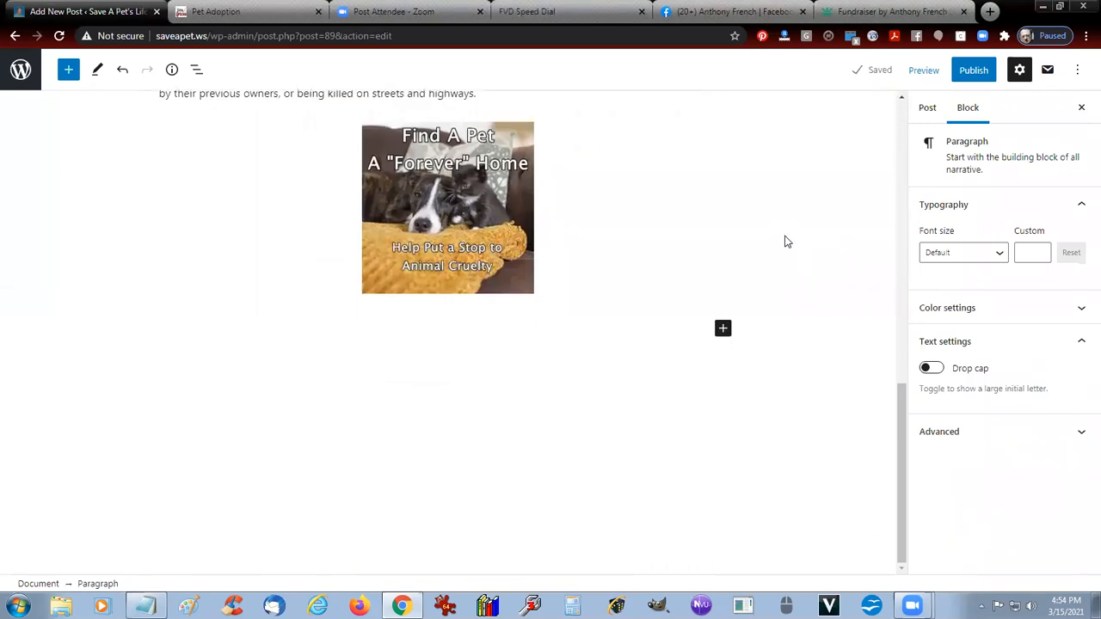
scroll(784, 242, "up", 5)
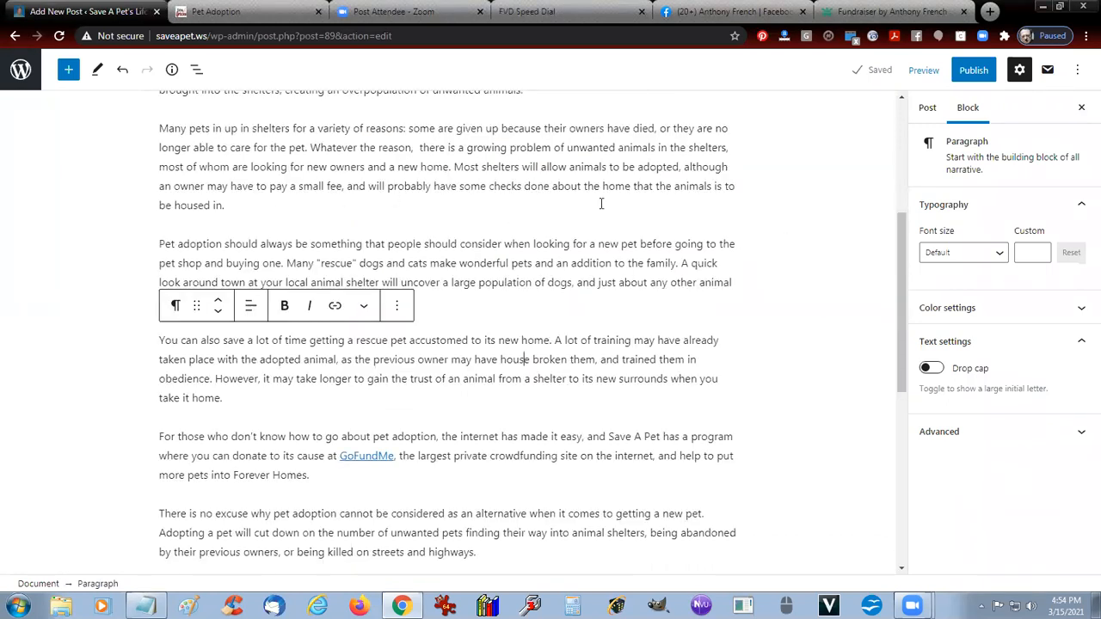
scroll(601, 203, "up", 3)
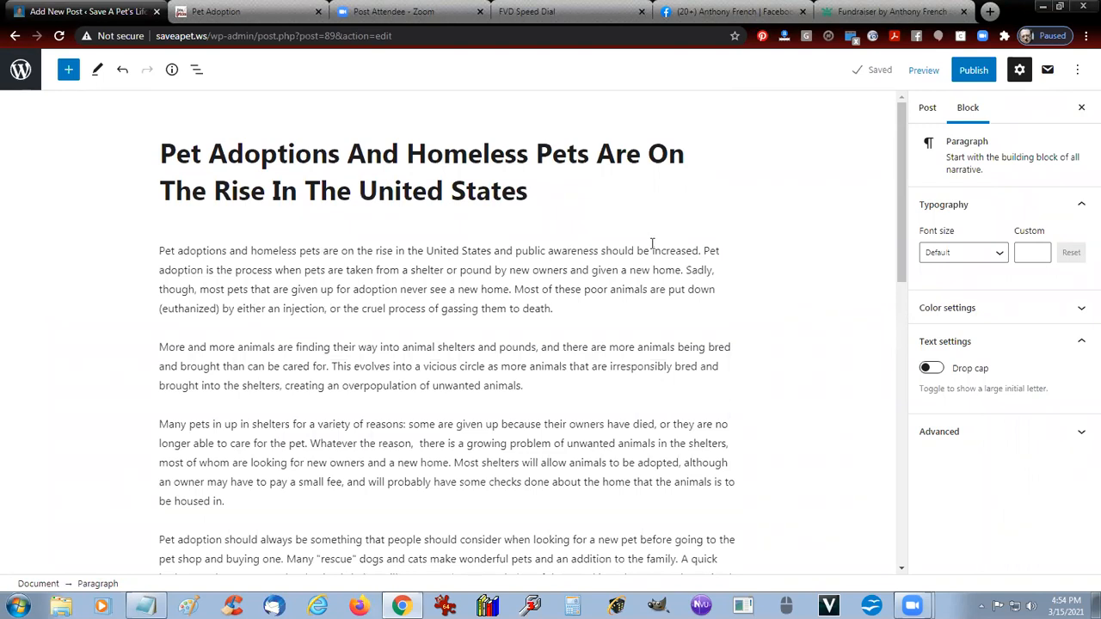
left_click(973, 72)
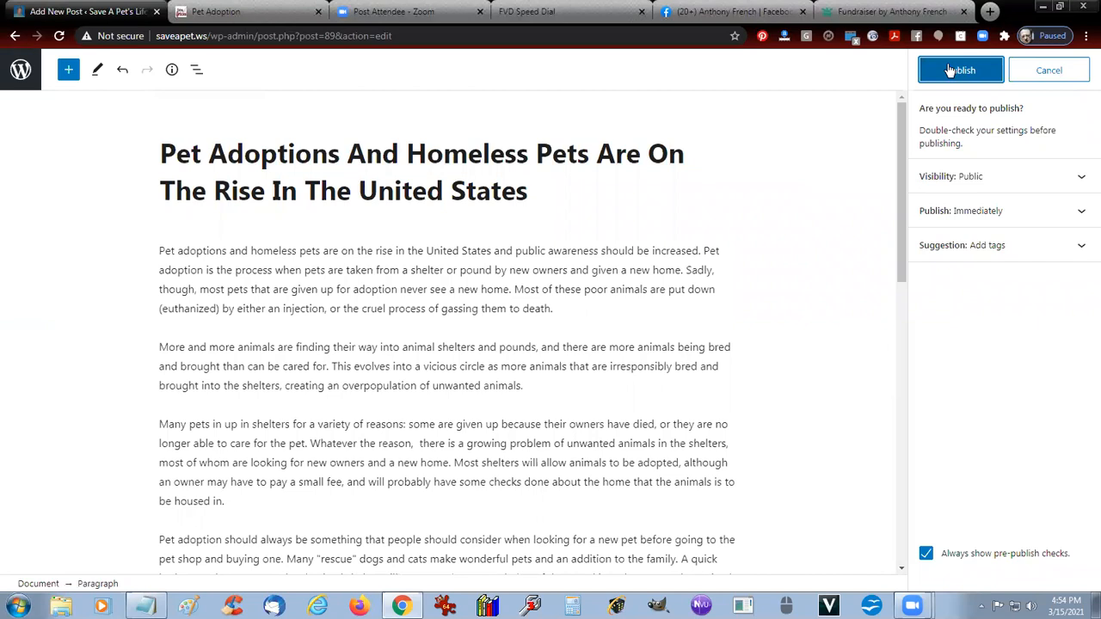
left_click(947, 71)
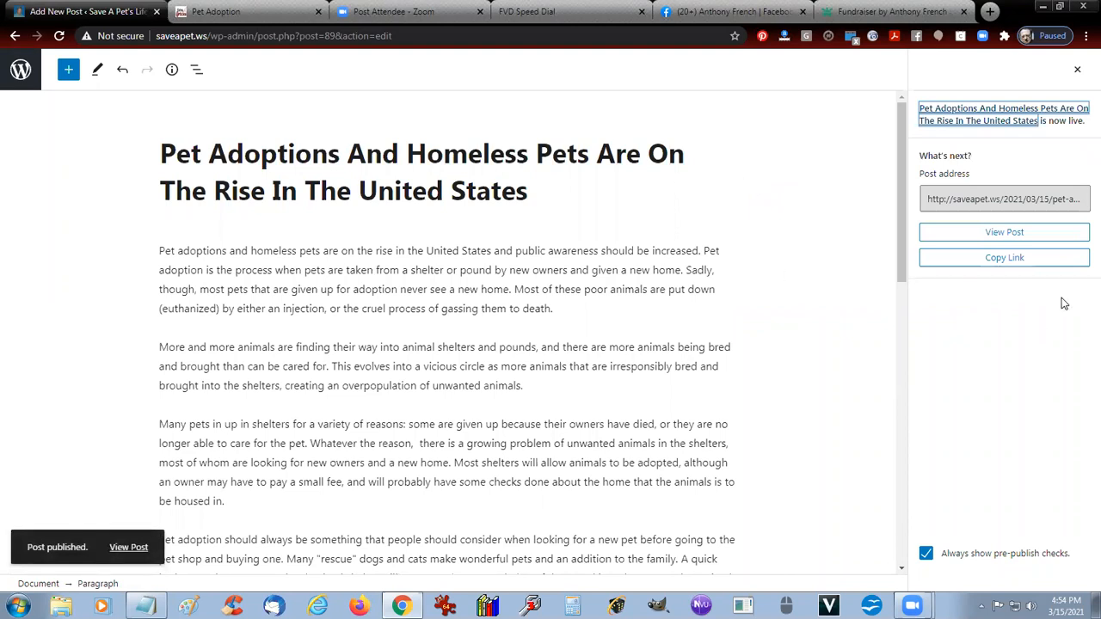
View the published post on the site and check the alignment of its opening paragraphs.
left_click(1008, 237)
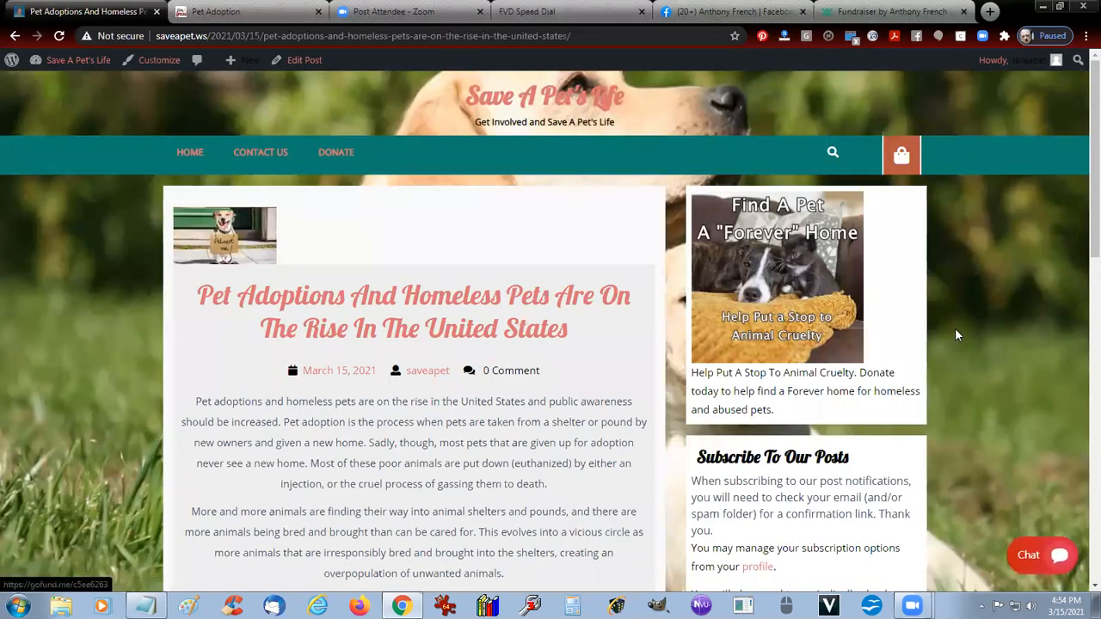
scroll(315, 245, "down", 3)
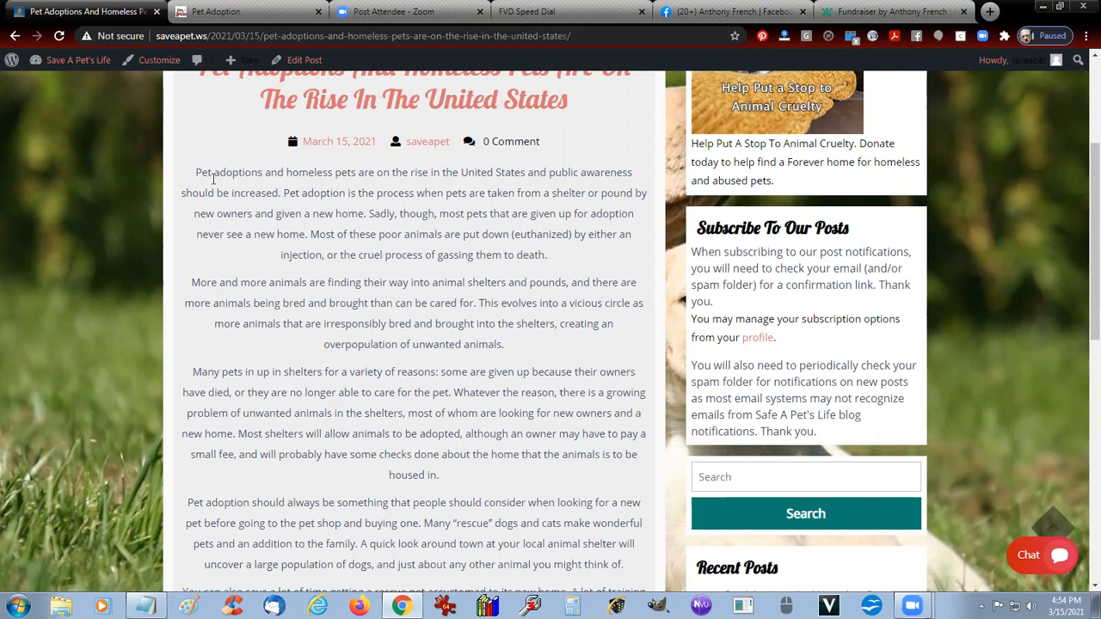
left_click_drag(198, 169, 522, 334)
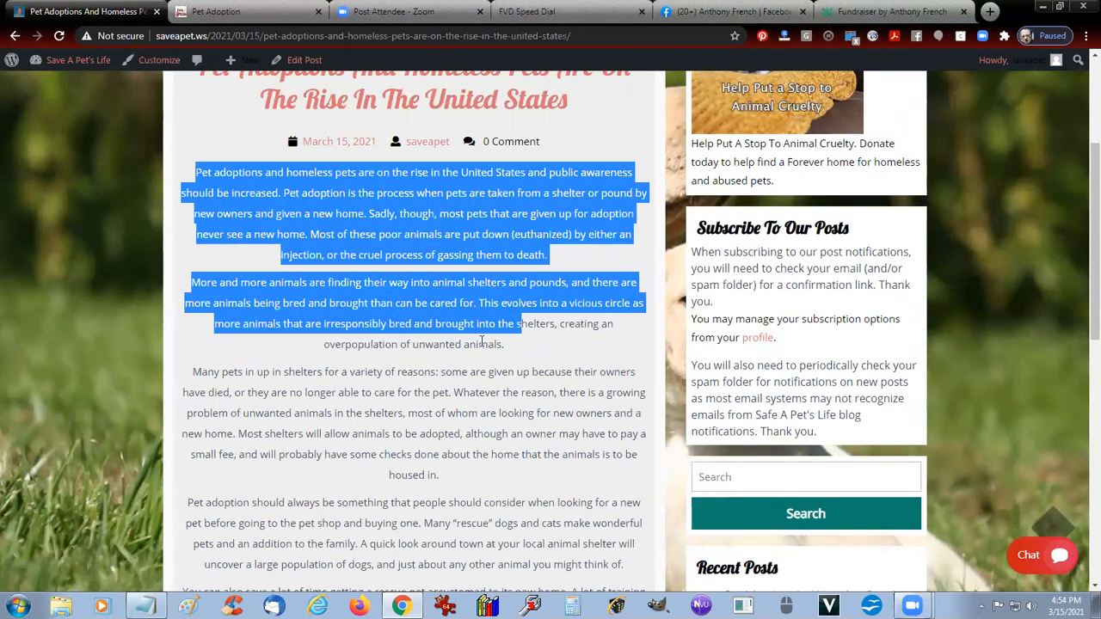
left_click(481, 341)
scroll(481, 342, "up", 3)
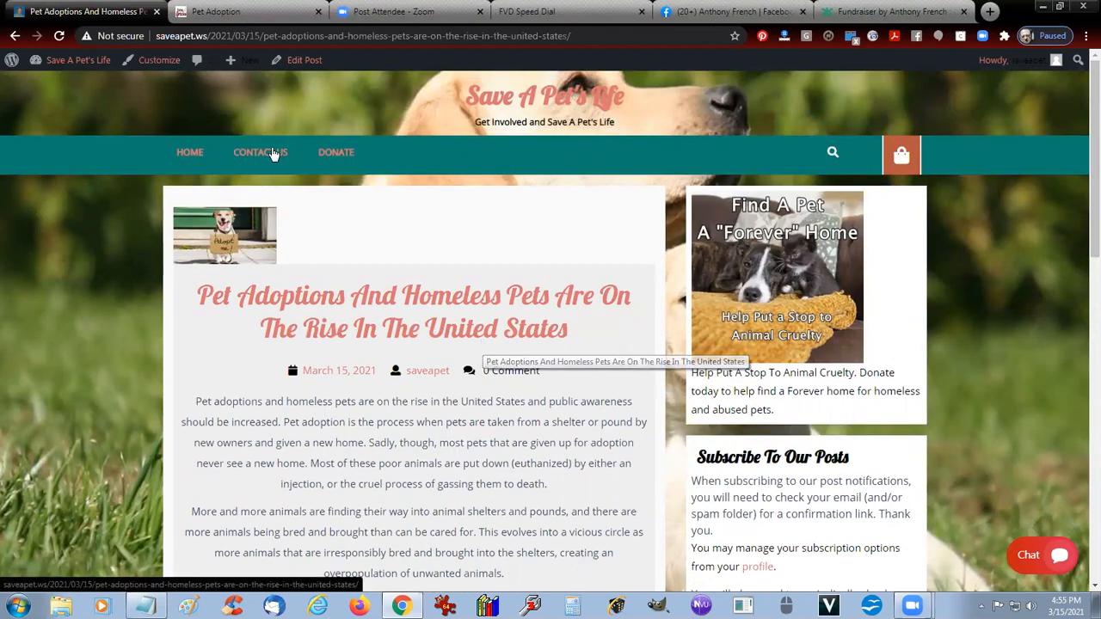
Go back to the site's dashboard and open the list of all posts.
left_click(69, 59)
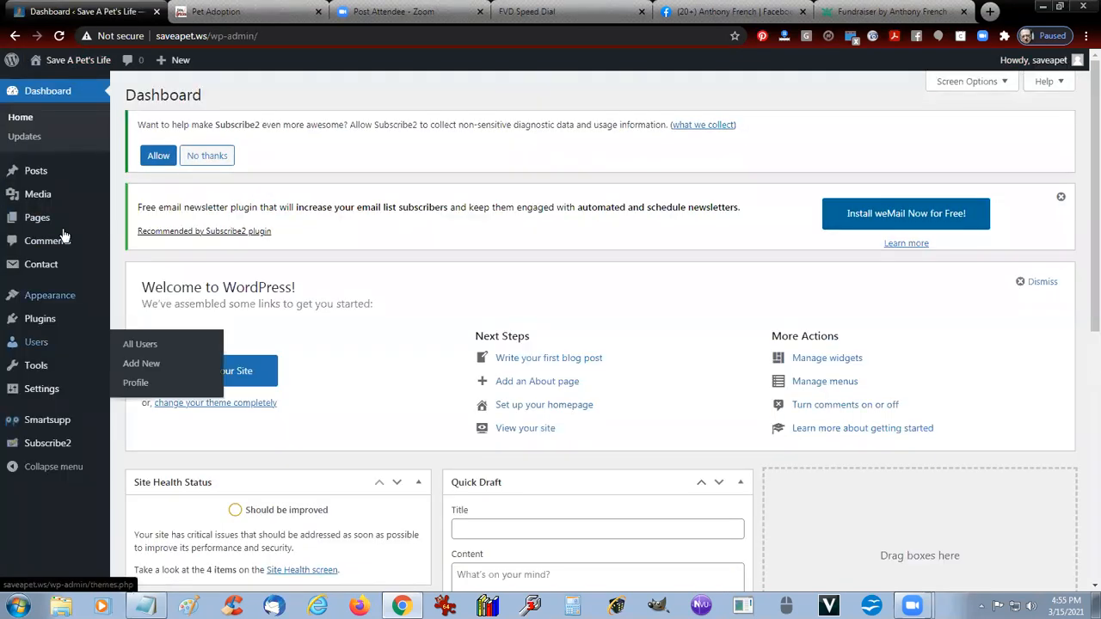
mouse_move(37, 172)
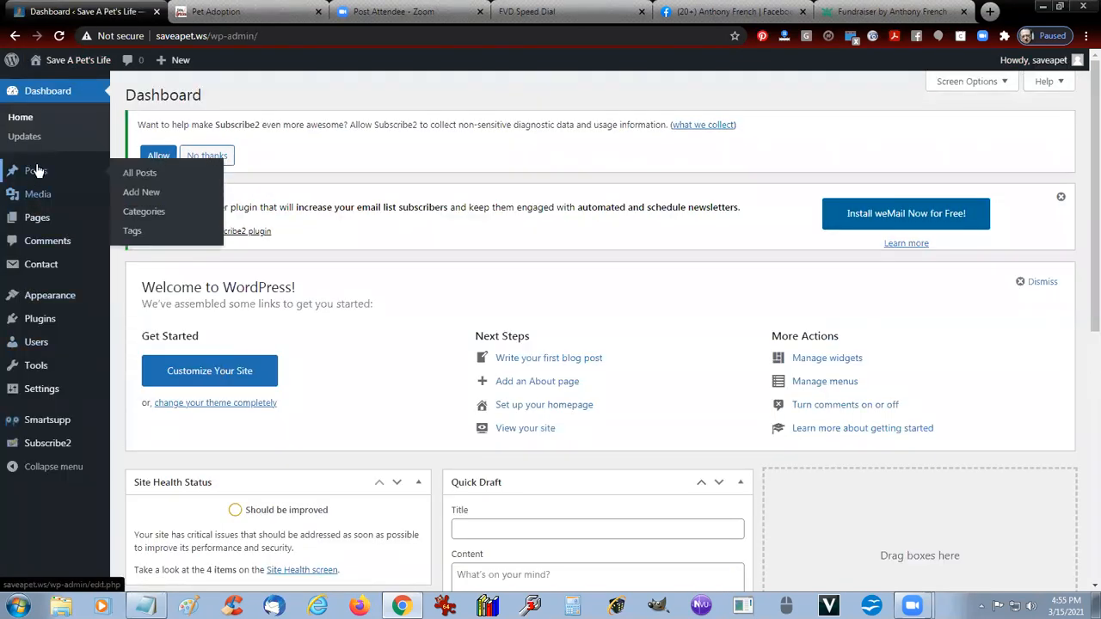
left_click(141, 173)
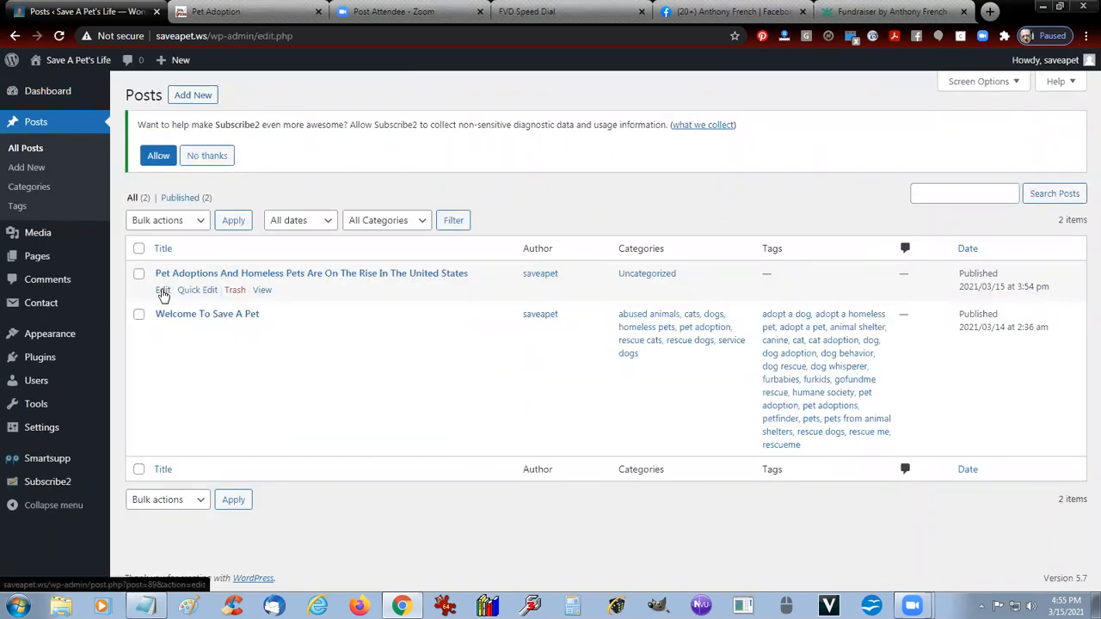
Open the new pet adoptions post in the editor, check how its paragraphs are aligned there, and return to the posts list.
left_click(163, 291)
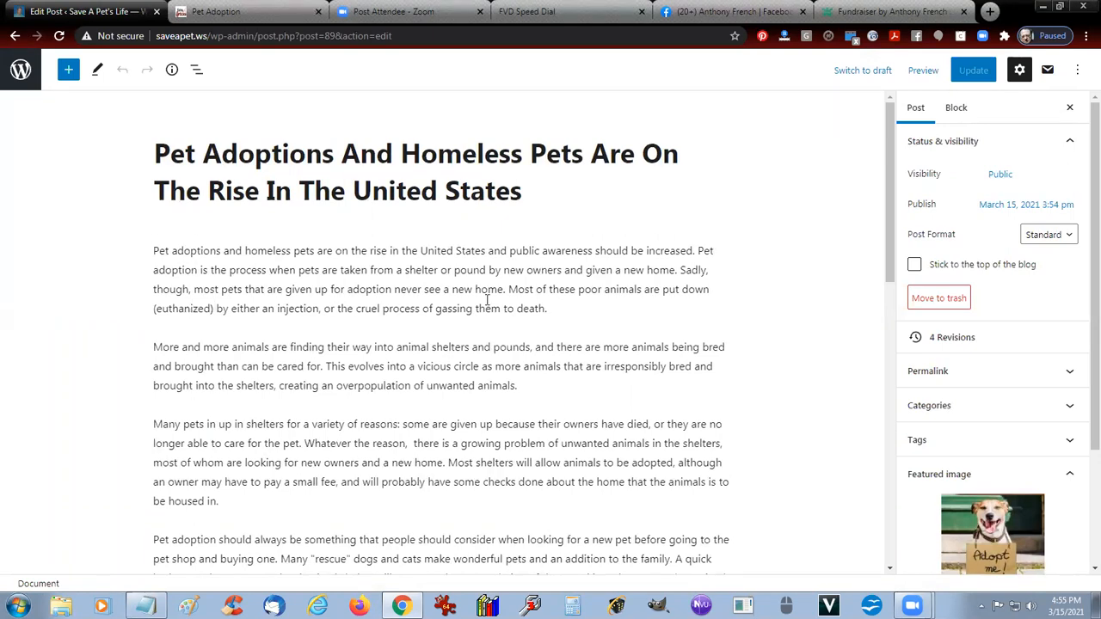
scroll(559, 310, "down", 3)
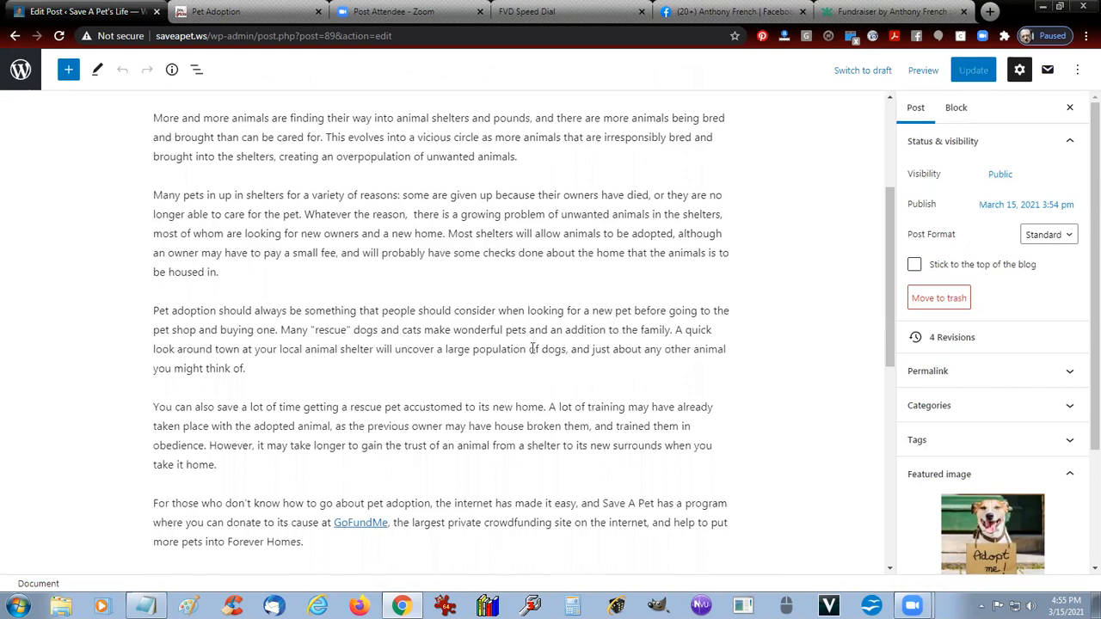
scroll(532, 349, "up", 3)
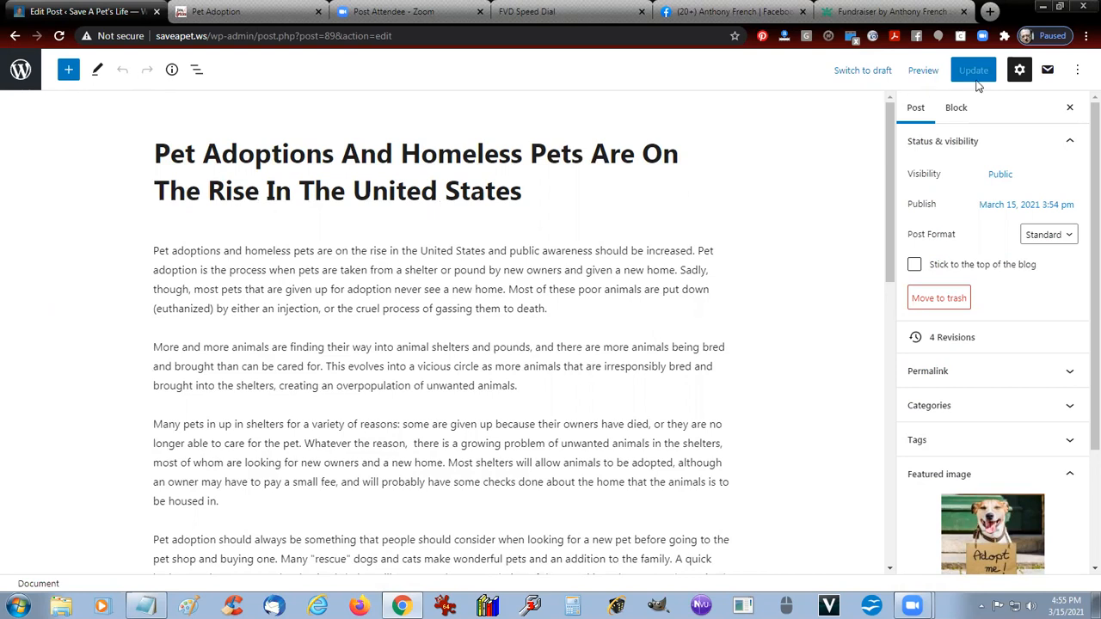
left_click(14, 36)
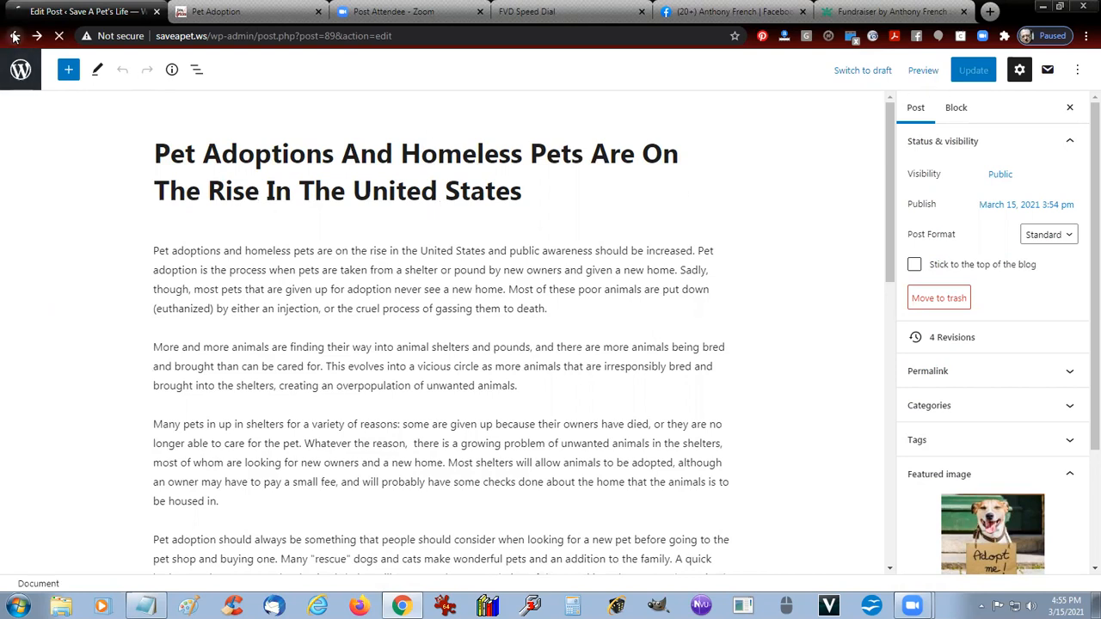
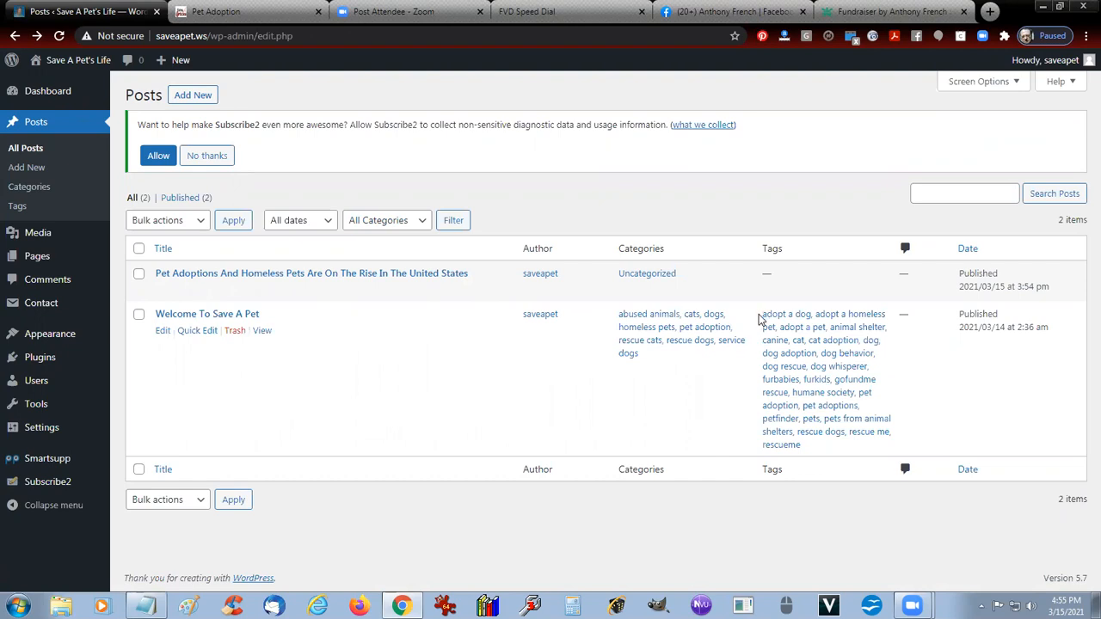
Copy all tags of the "Welcome To Save A Pet" post into the new pet adoptions post's tags with Quick Edit.
left_click_drag(757, 318, 823, 452)
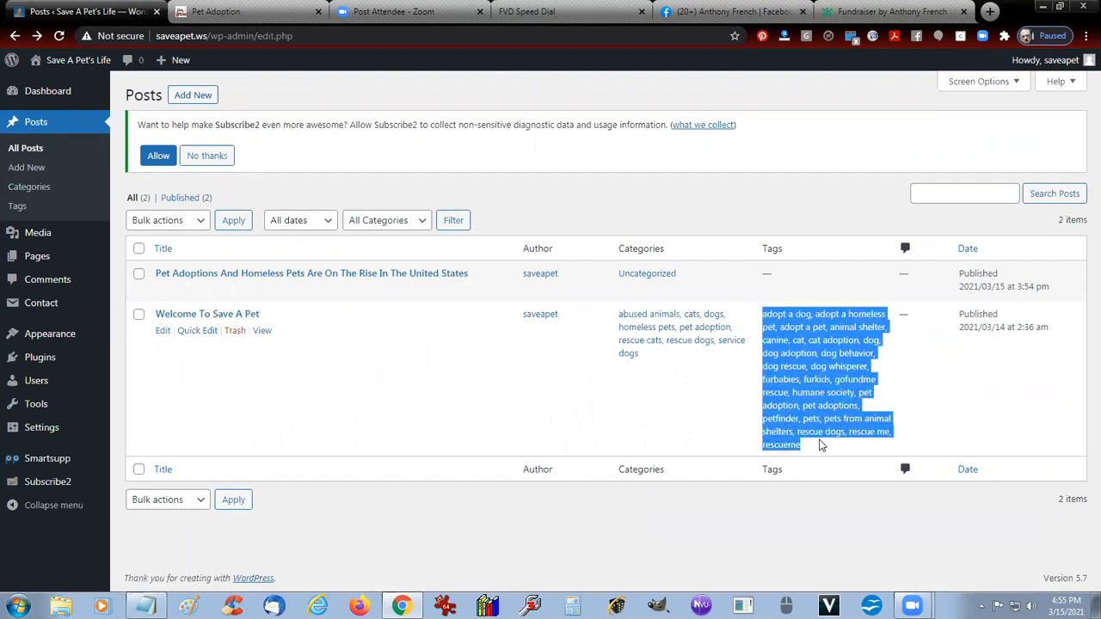
right_click(835, 353)
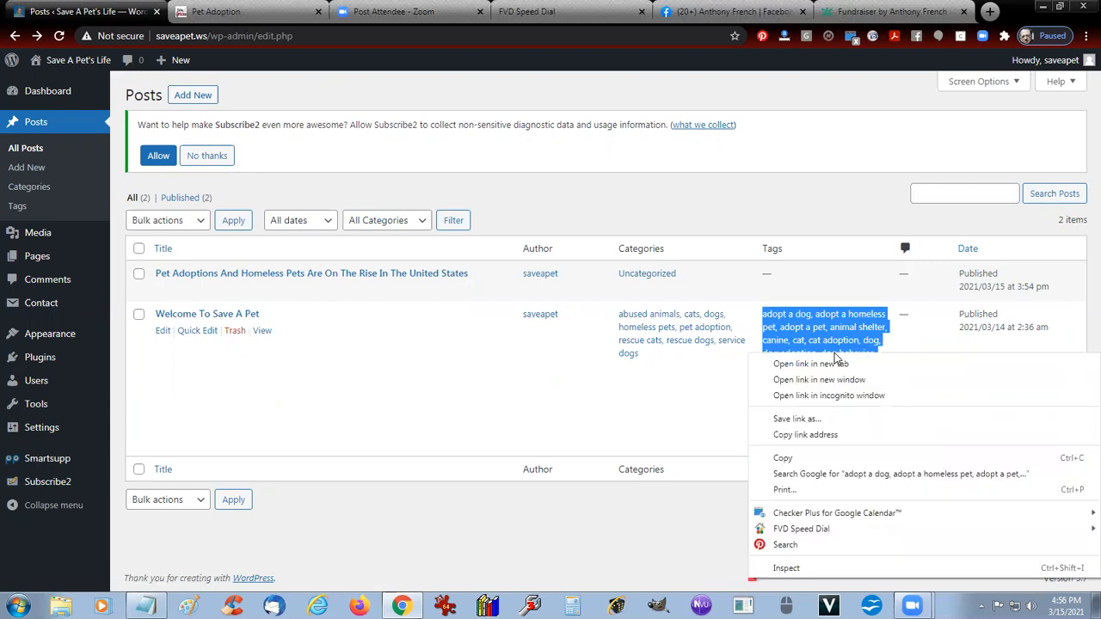
left_click(783, 460)
mouse_move(298, 297)
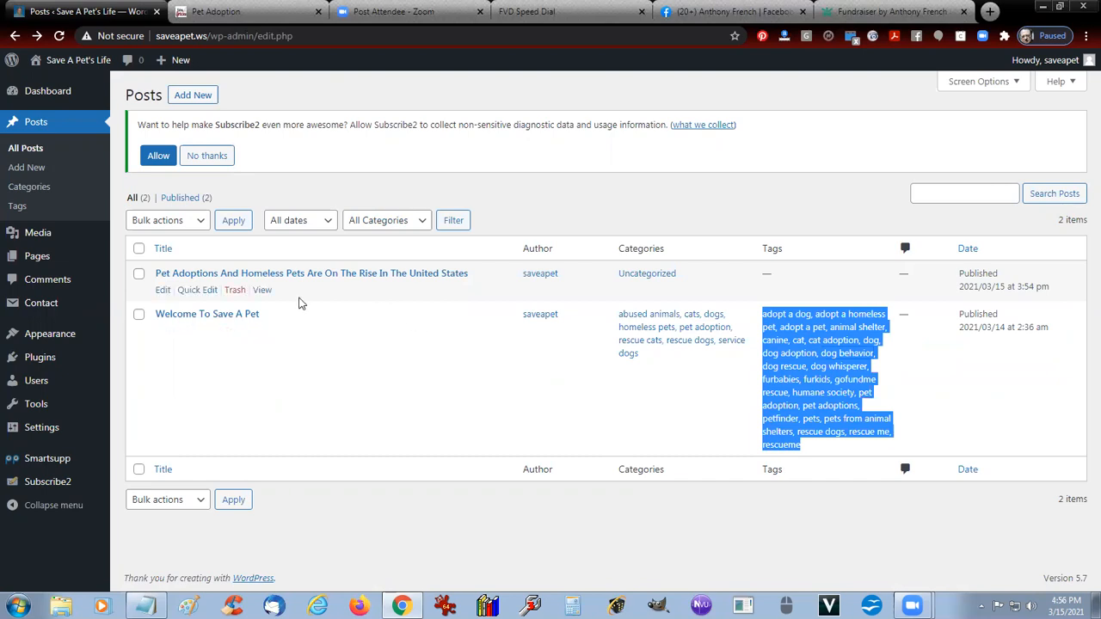
left_click(196, 291)
left_click(808, 309)
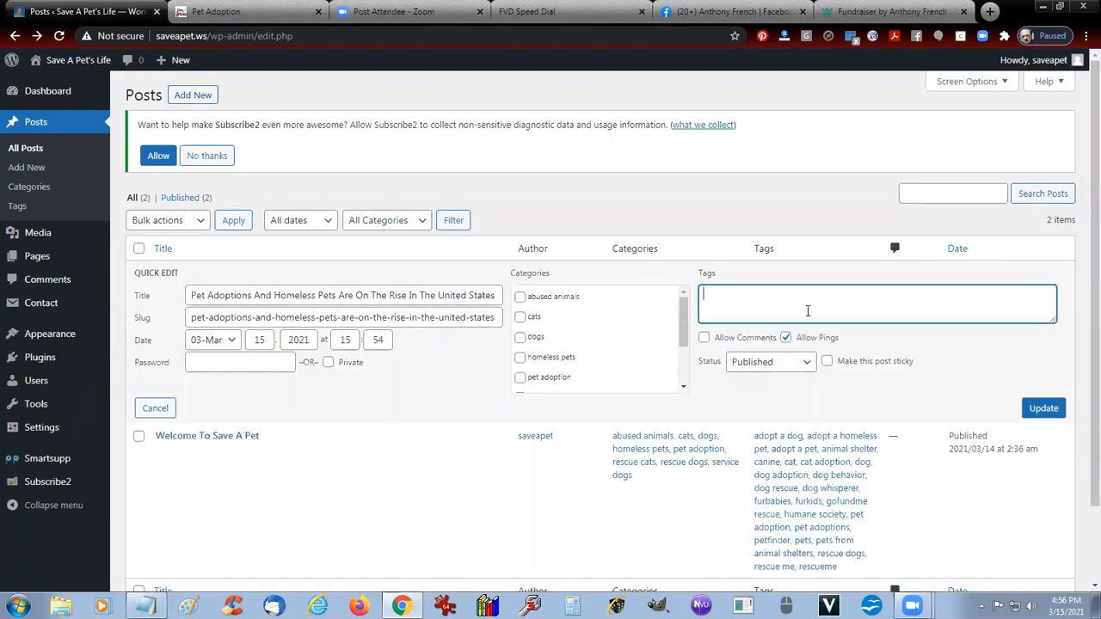
right_click(808, 311)
left_click(841, 395)
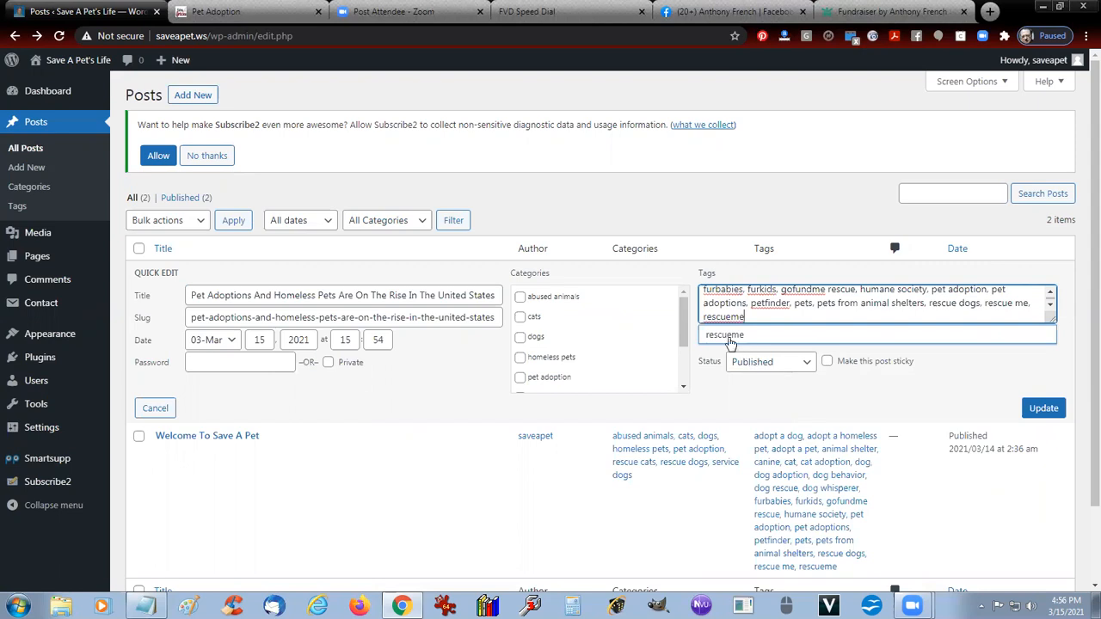
left_click(700, 403)
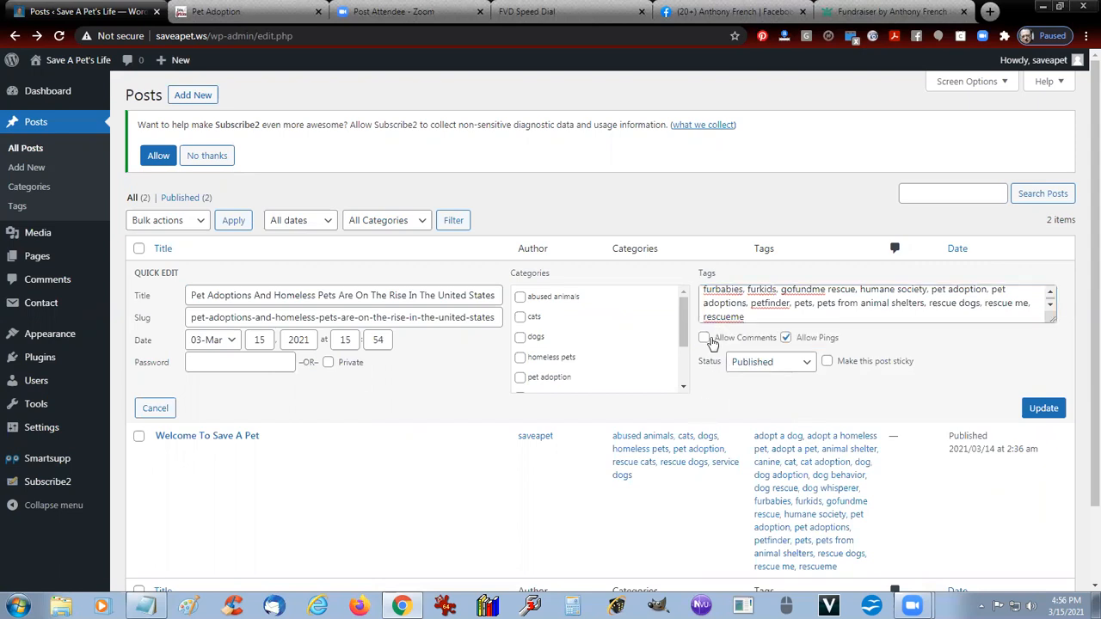
Assign every pet category from abused animals to service dogs to the post, deselect Uncategorized, and update the post.
left_click(521, 297)
key("Tab")
key("Tab")
key("space")
key("Tab")
key("space")
key("Tab")
key("space")
key("Tab")
key("space")
key("Tab")
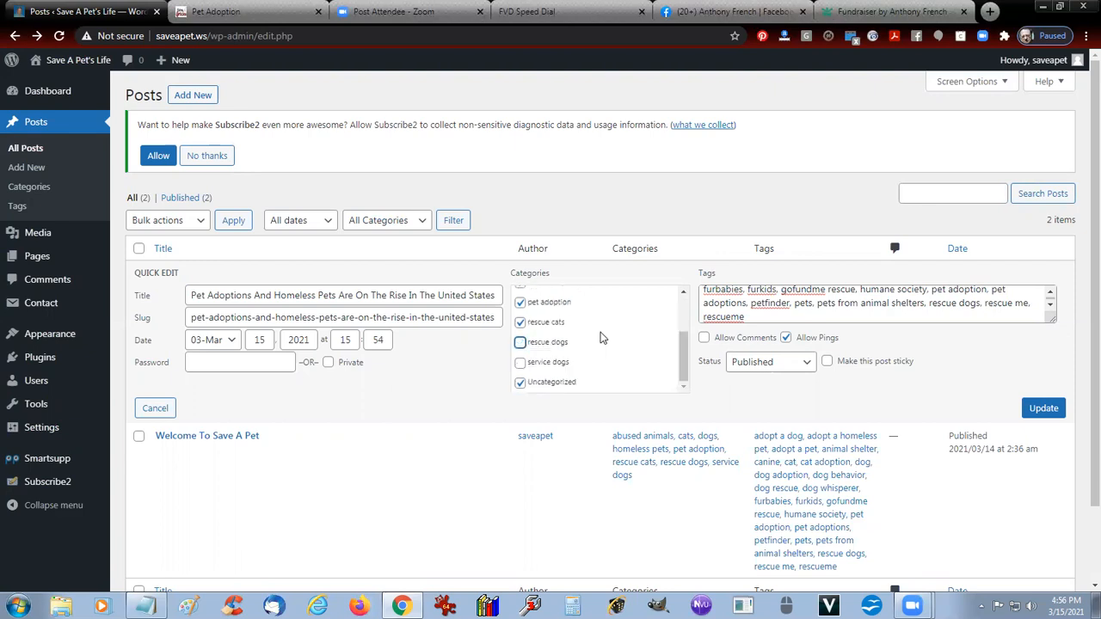
key("space")
key("Tab")
key("space")
key("Tab")
key("space")
scroll(602, 338, "down", 1)
left_click(1040, 320)
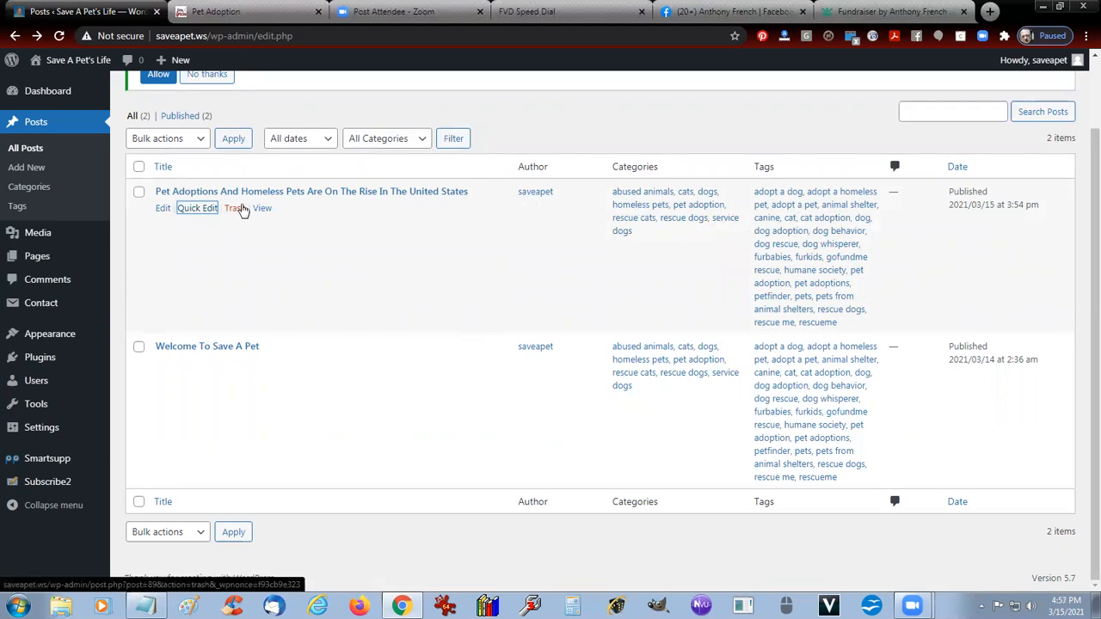
Reopen the new post's Quick Edit settings to review its categories and tags, cancel without changes, and reload the posts list.
left_click(191, 209)
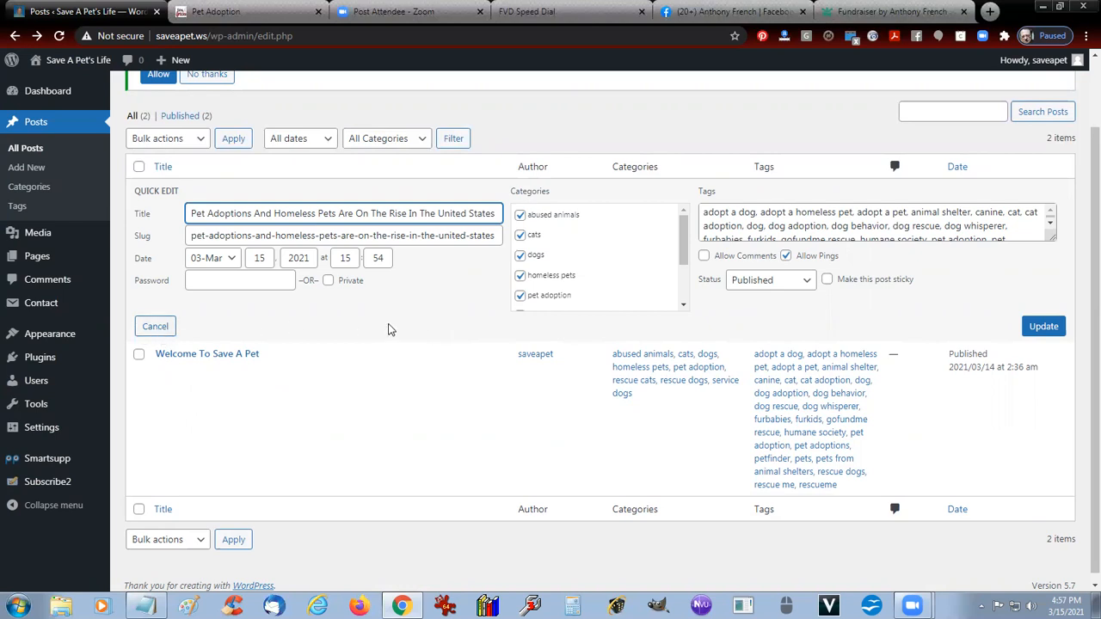
left_click(155, 327)
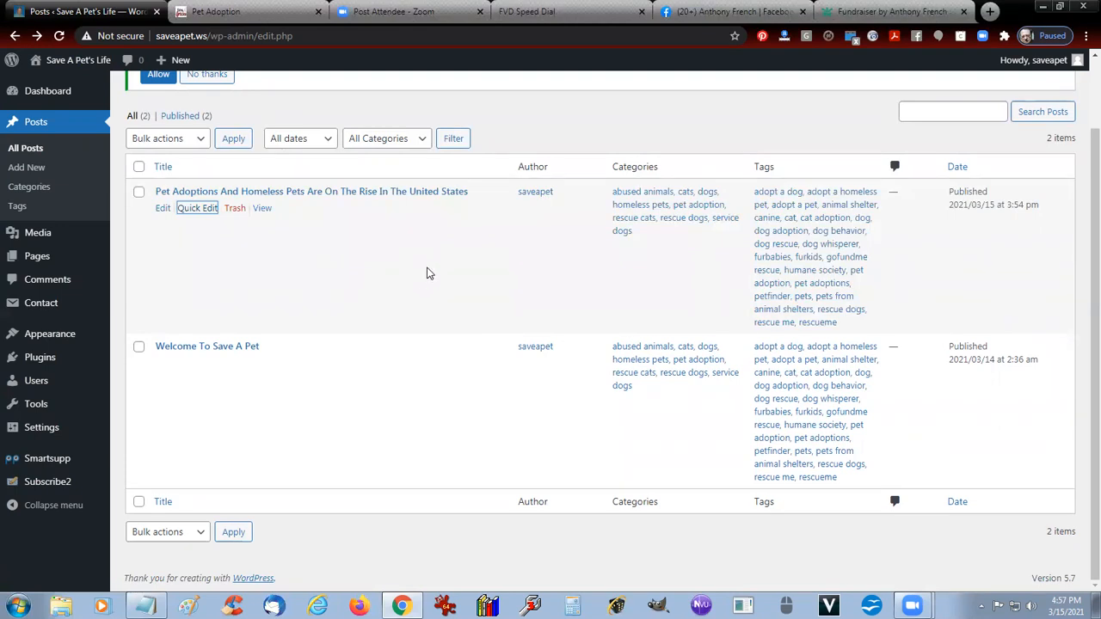
left_click(34, 123)
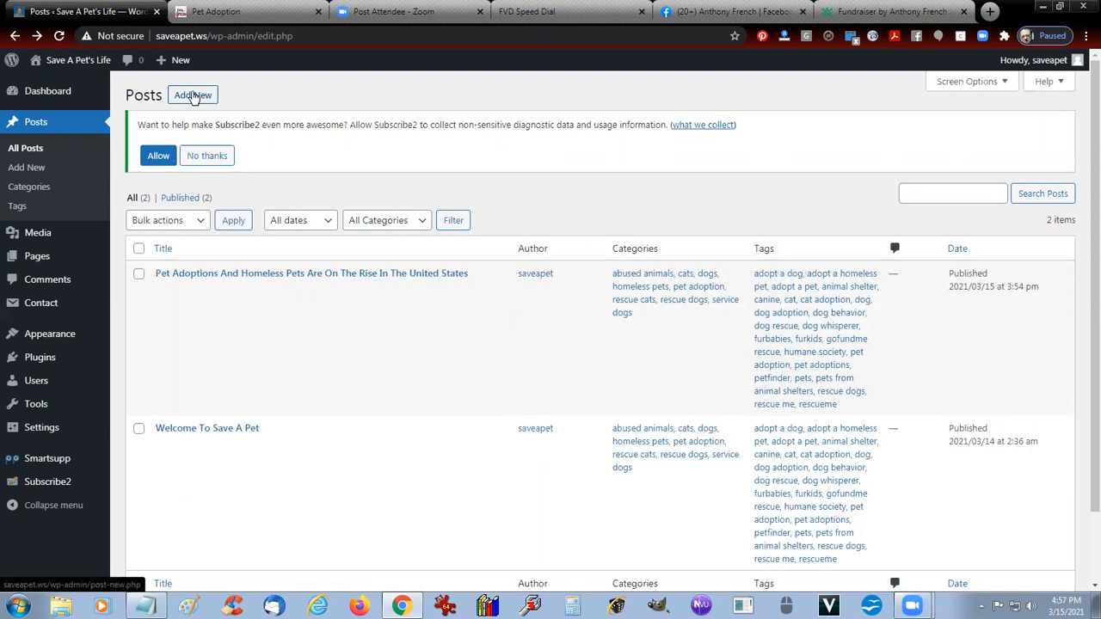
Visit the site's home page and look through both posts, checking the featured image, body text and linked pet picture.
left_click(86, 61)
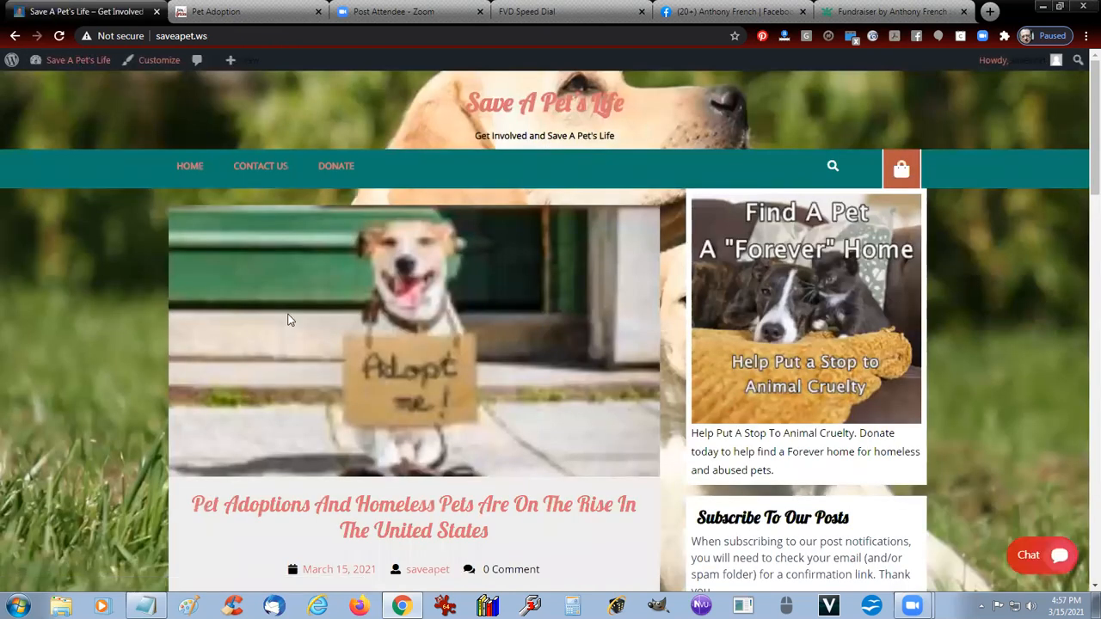
scroll(450, 332, "down", 3)
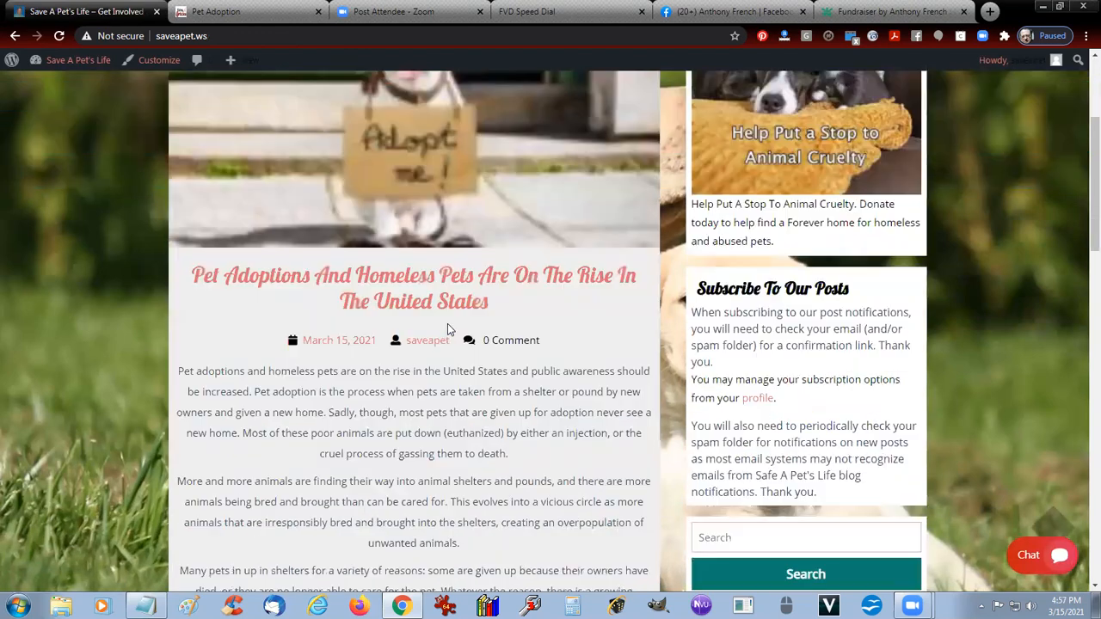
scroll(486, 335, "down", 7)
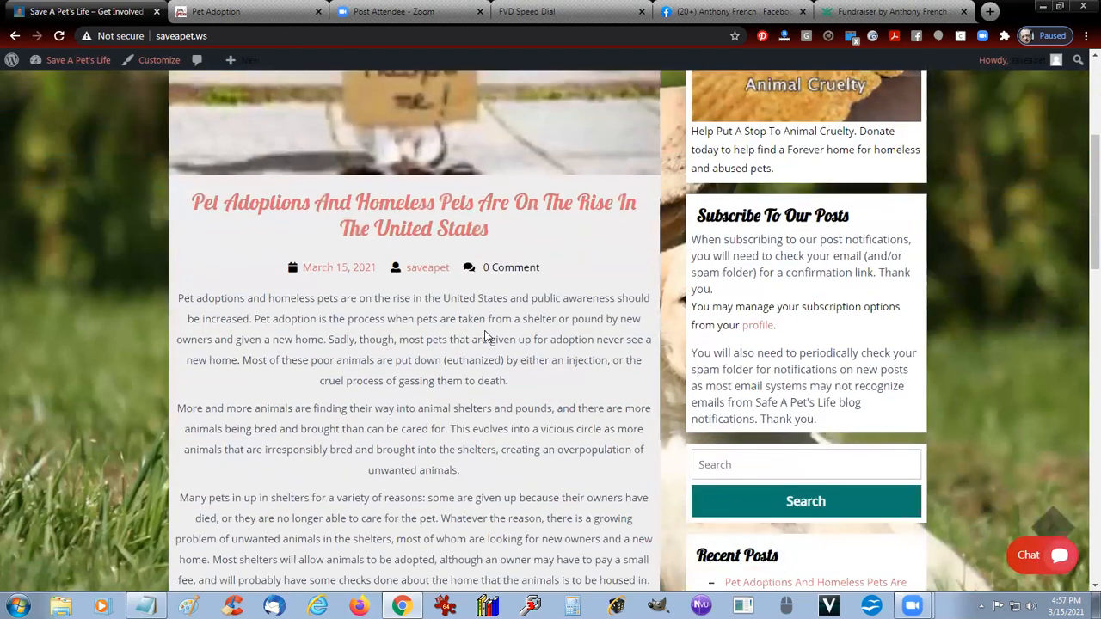
scroll(541, 322, "down", 5)
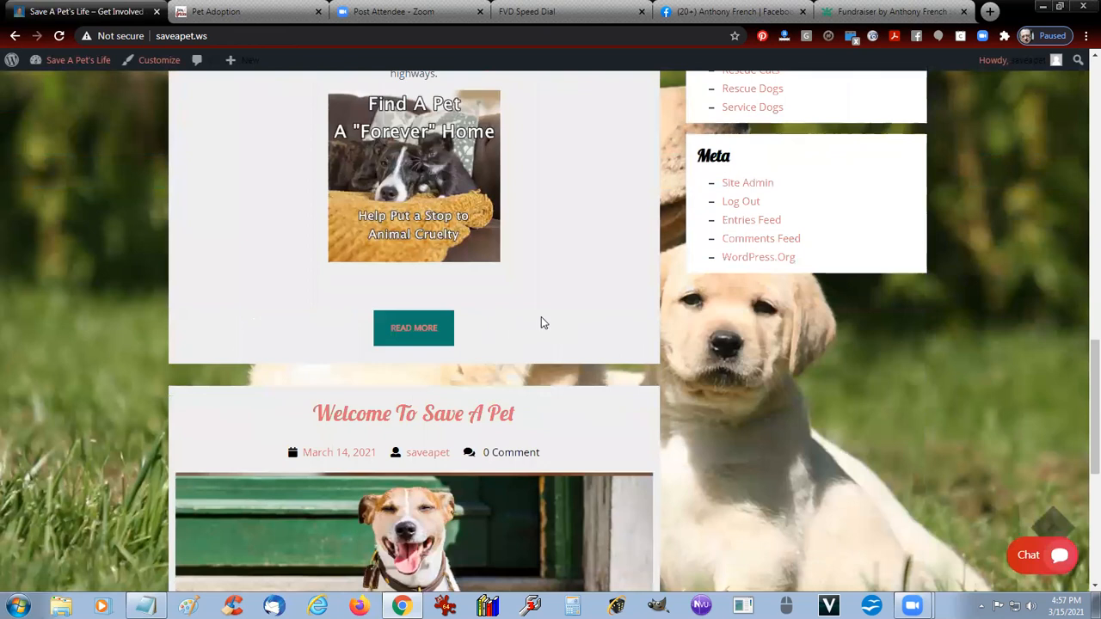
scroll(525, 344, "down", 5)
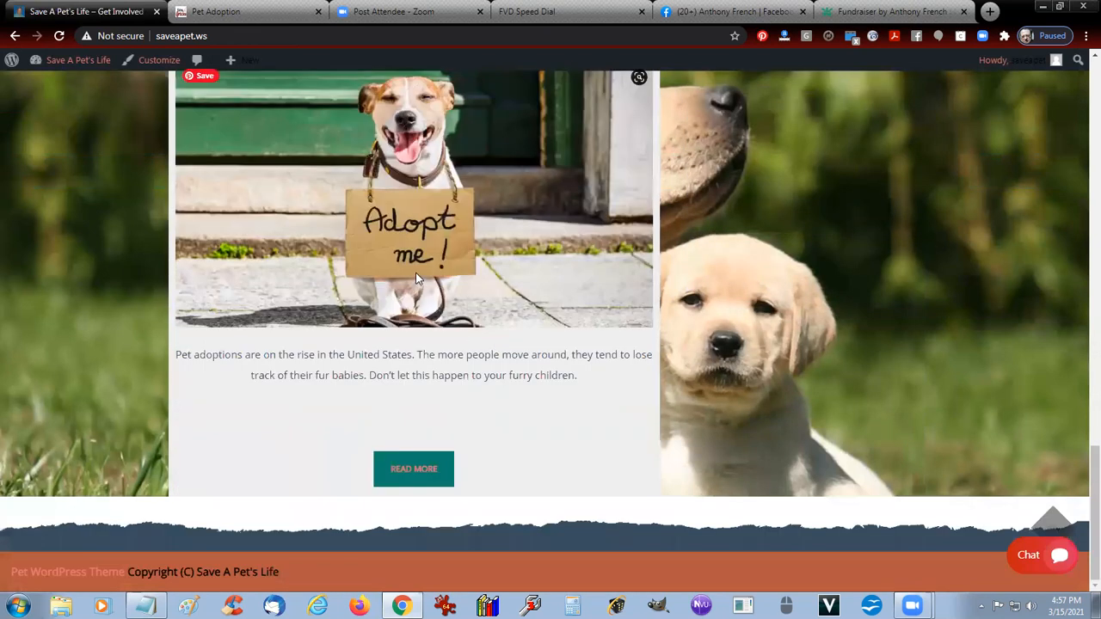
scroll(545, 344, "up", 5)
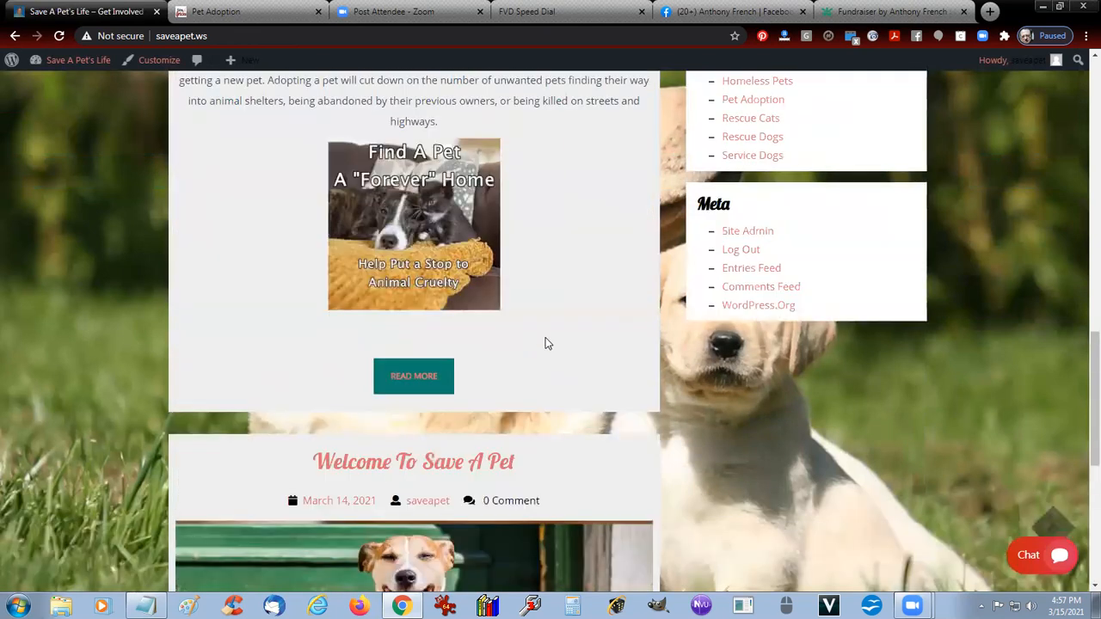
scroll(545, 343, "up", 3)
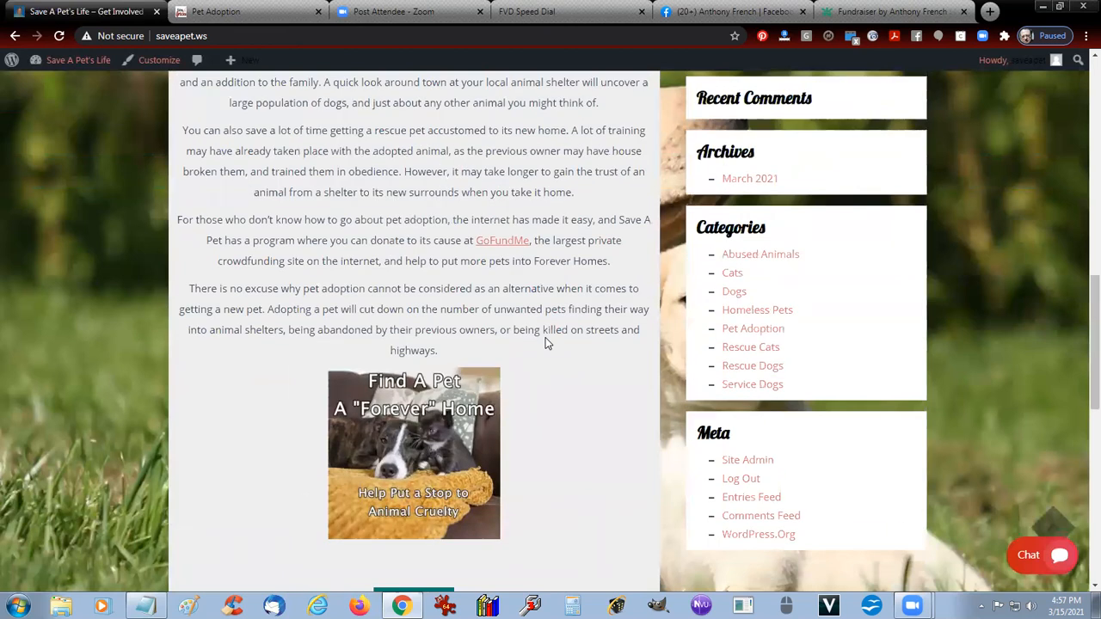
Leave the home page for the site's dashboard and log out of the WordPress account.
scroll(546, 343, "up", 10)
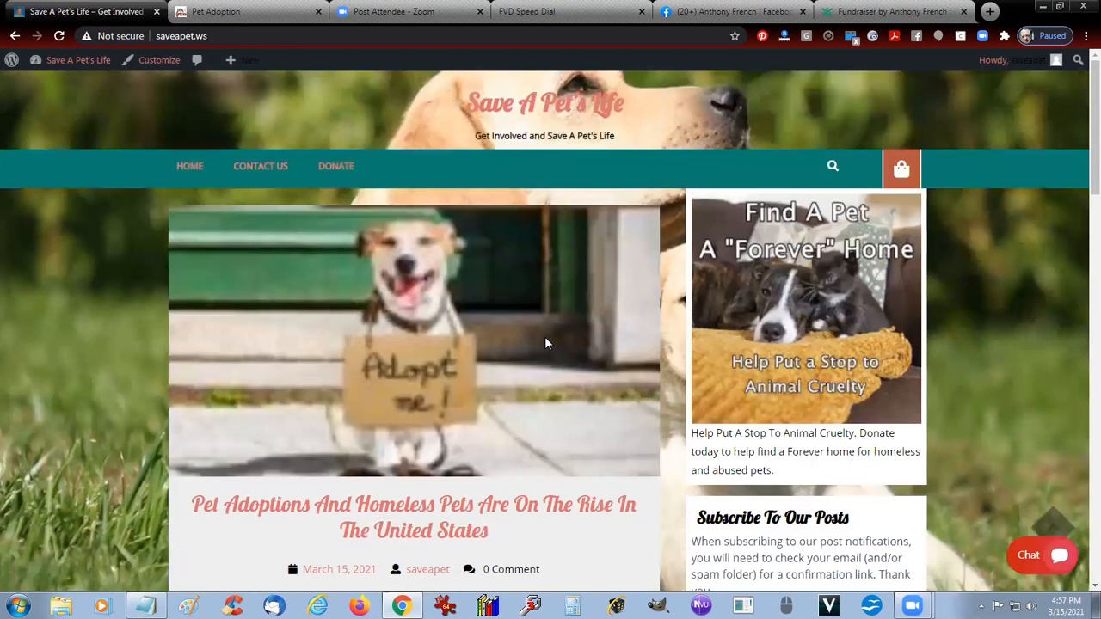
left_click(86, 64)
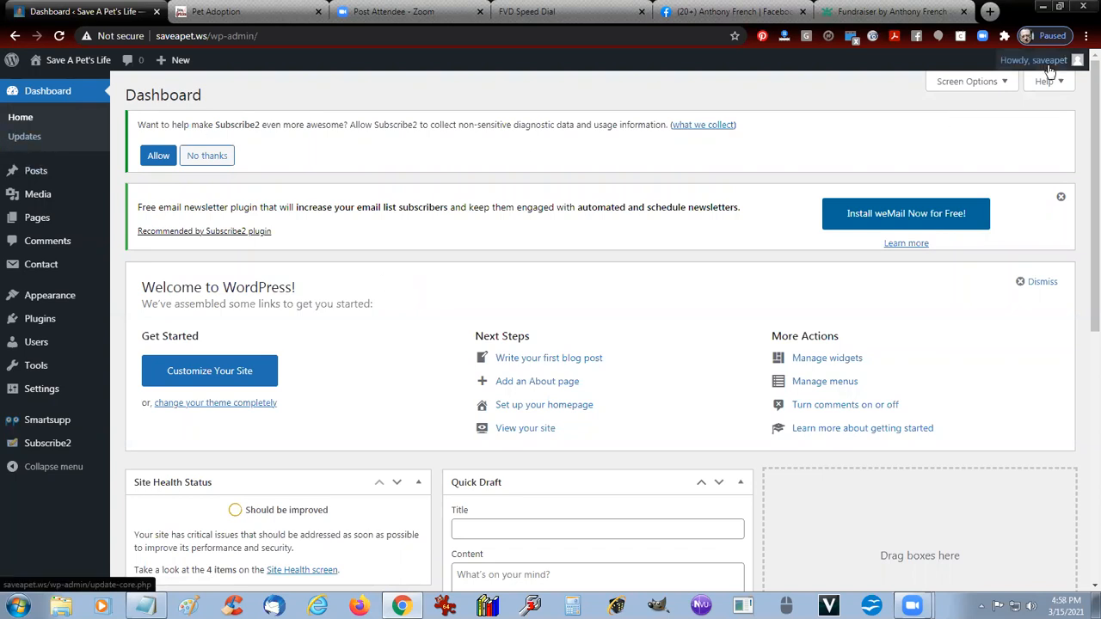
mouse_move(1051, 62)
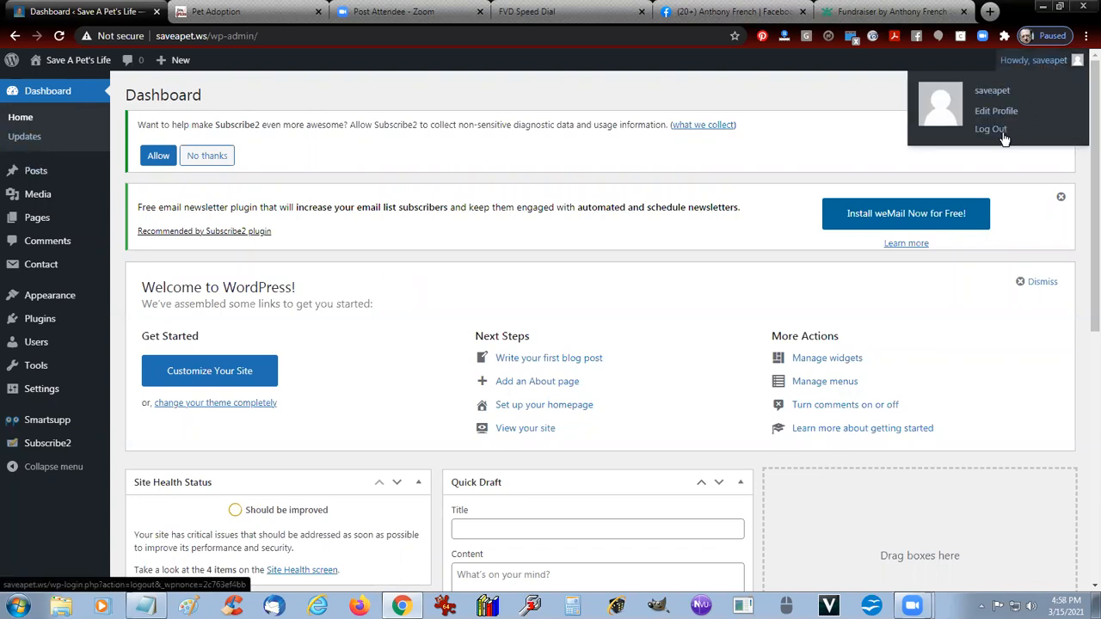
left_click(998, 129)
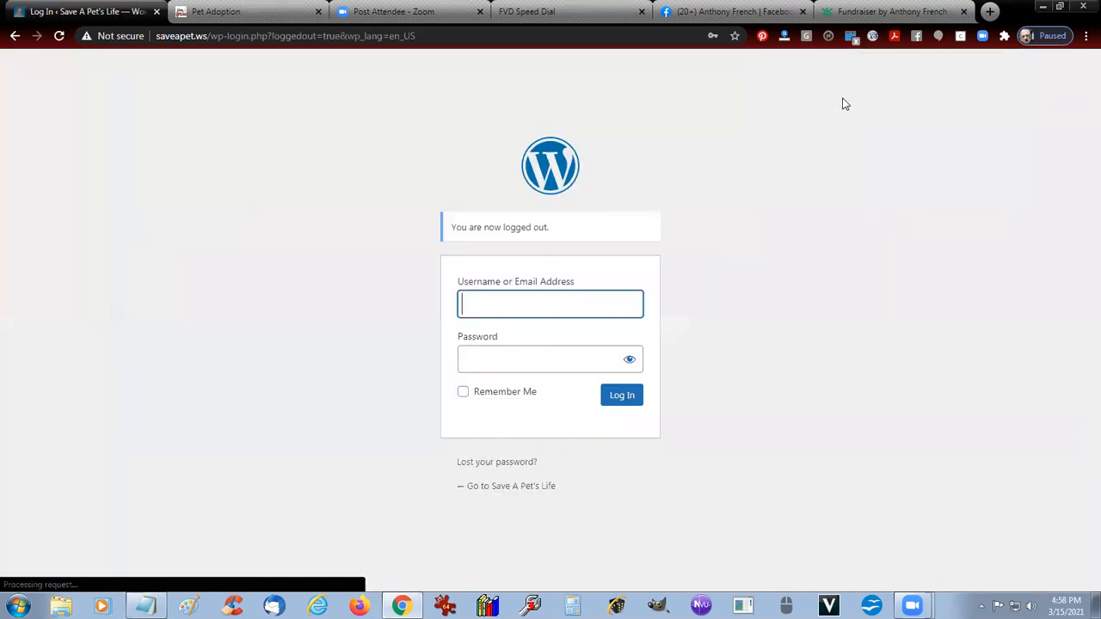
Open saveapet.ws as a logged-out visitor and look through both posts, their images, and the sidebar sections.
left_click(207, 39)
type("s")
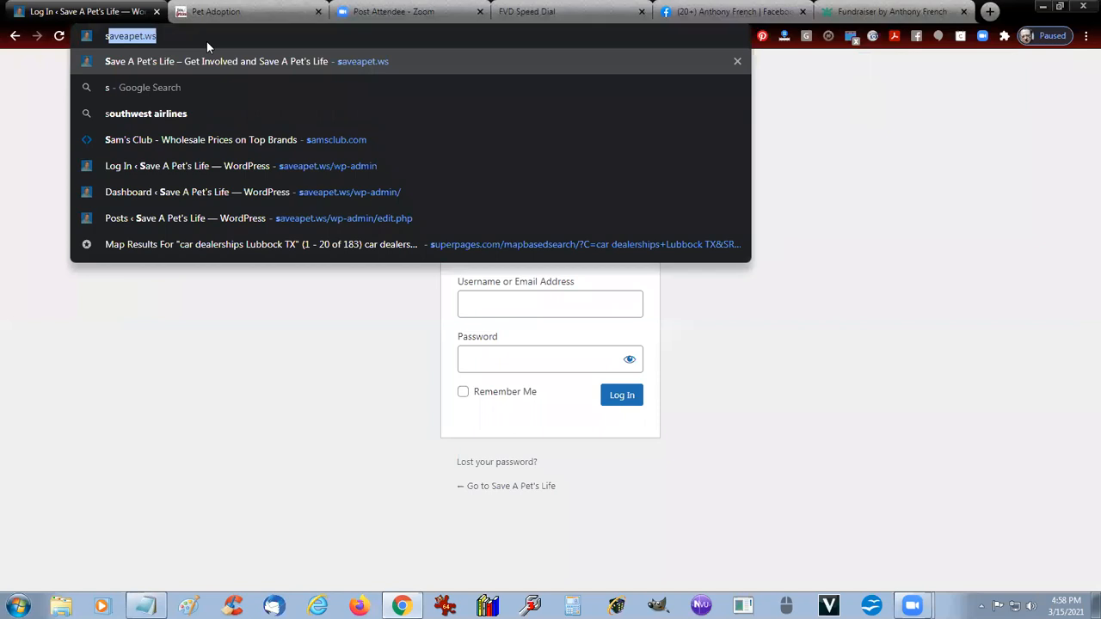
type("aveapet.ws")
key("Return")
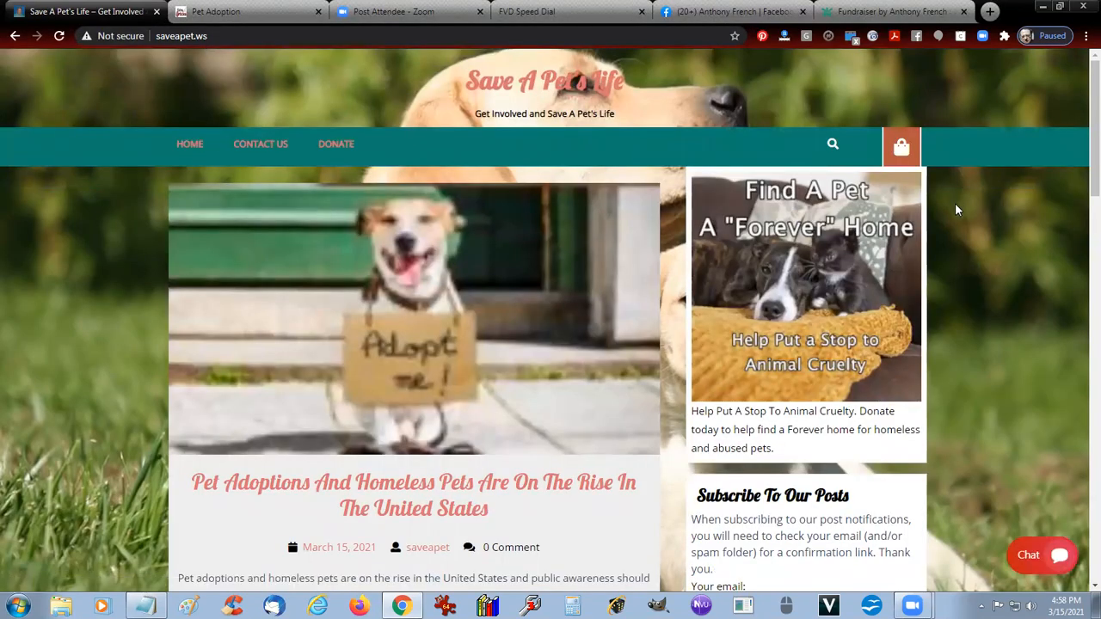
scroll(382, 258, "down", 8)
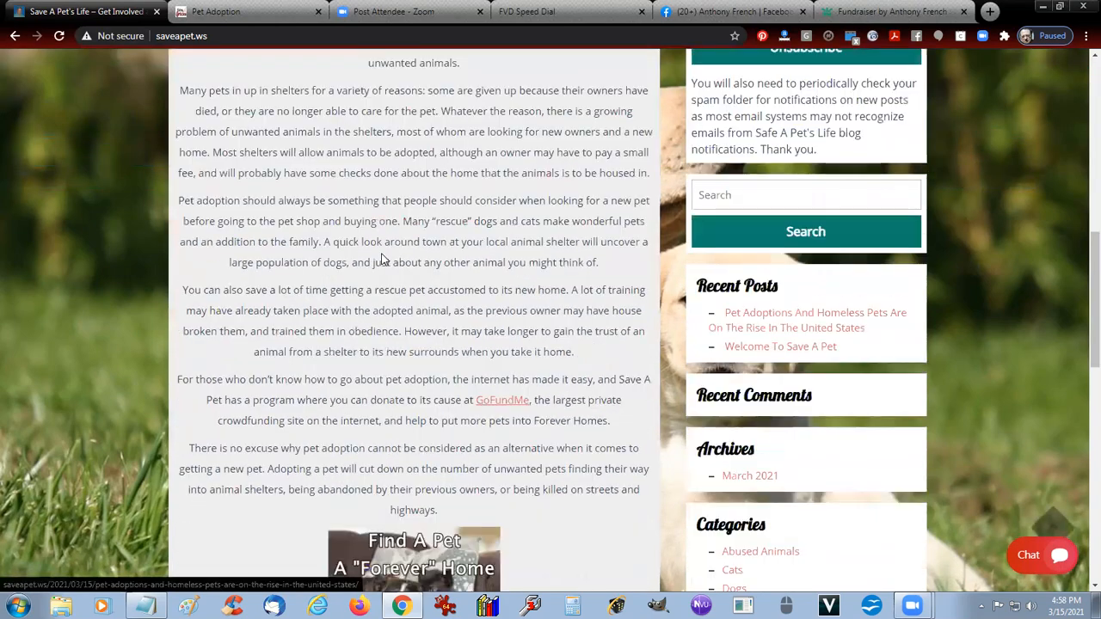
scroll(383, 258, "down", 5)
scroll(381, 258, "up", 8)
scroll(383, 258, "up", 5)
scroll(383, 258, "down", 7)
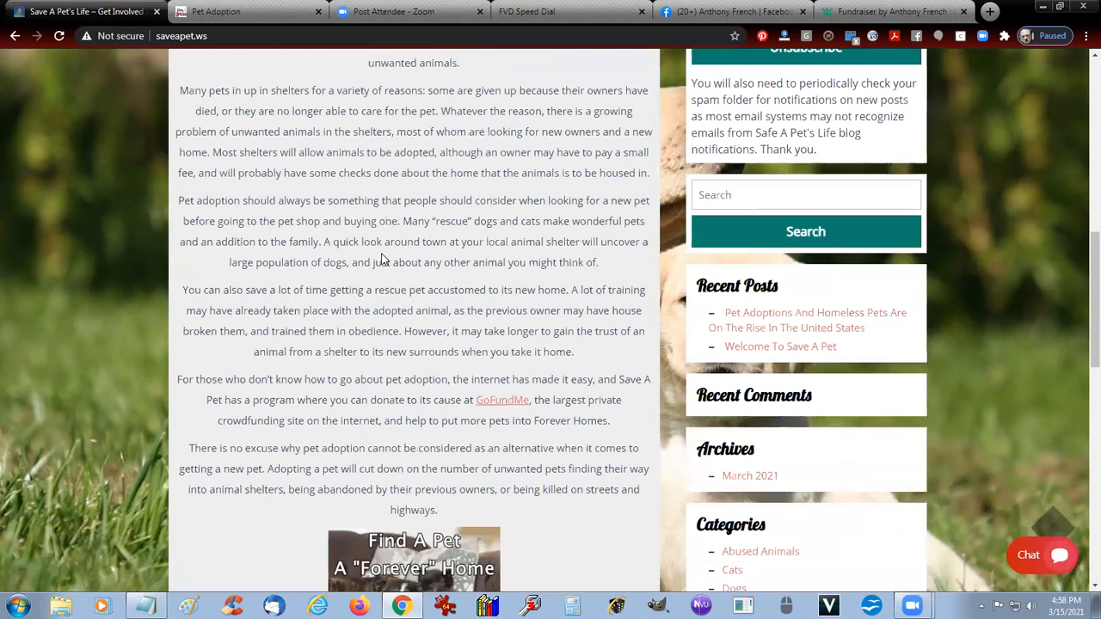
scroll(383, 258, "down", 3)
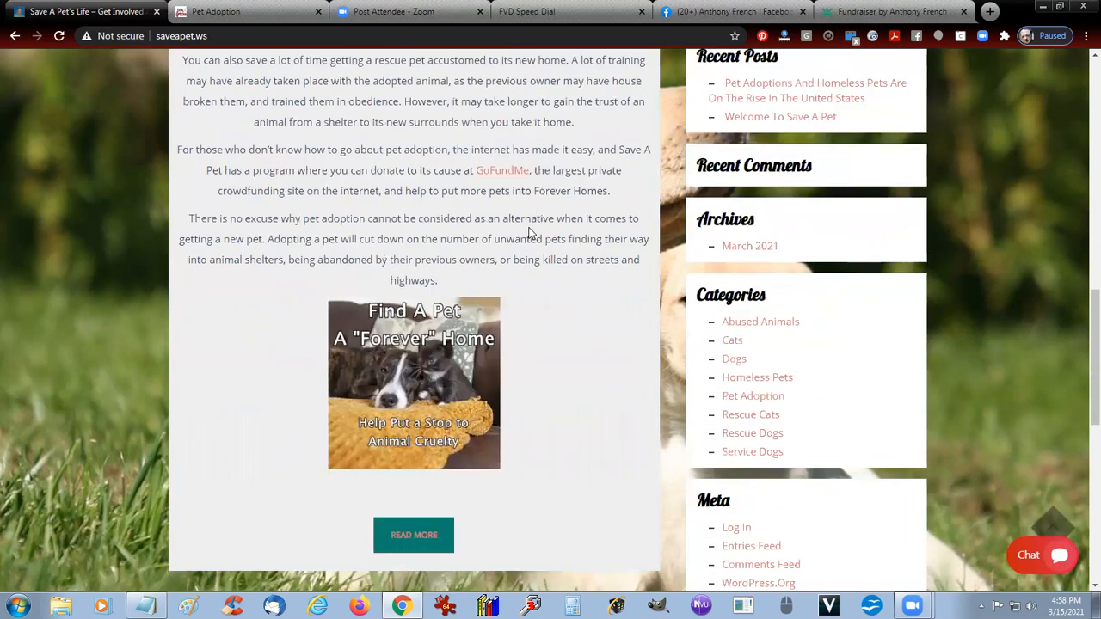
scroll(528, 233, "down", 8)
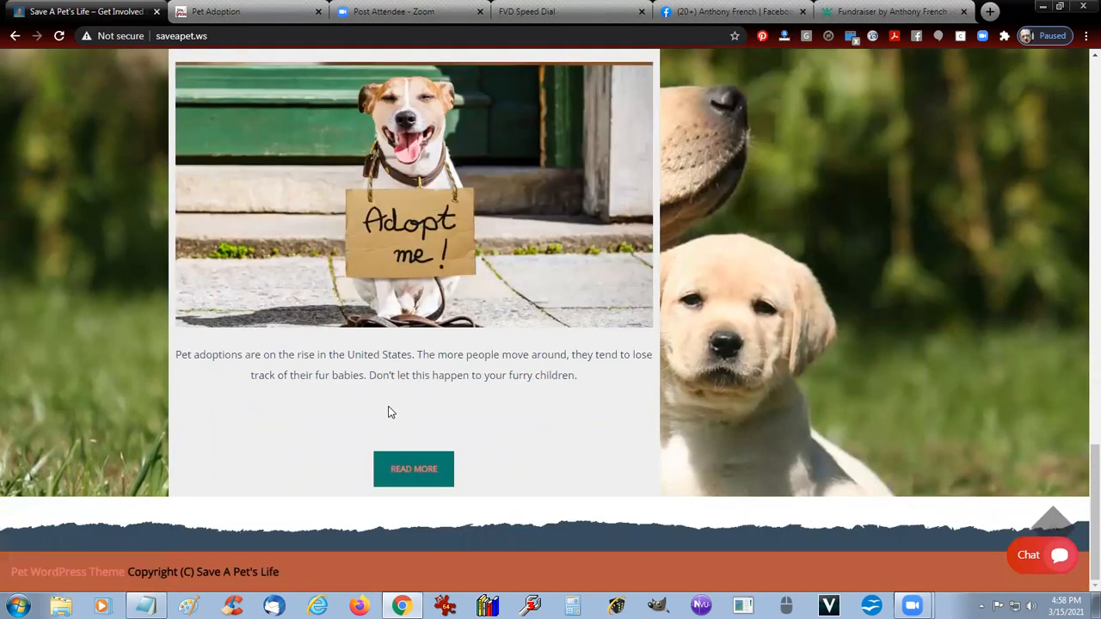
scroll(388, 412, "up", 15)
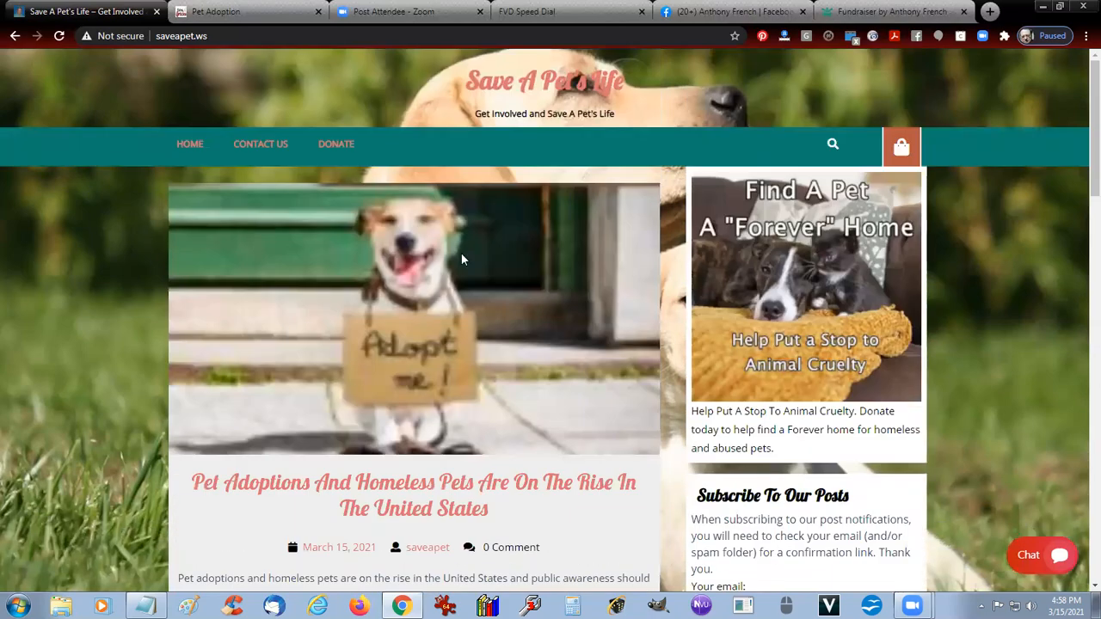
scroll(948, 350, "down", 13)
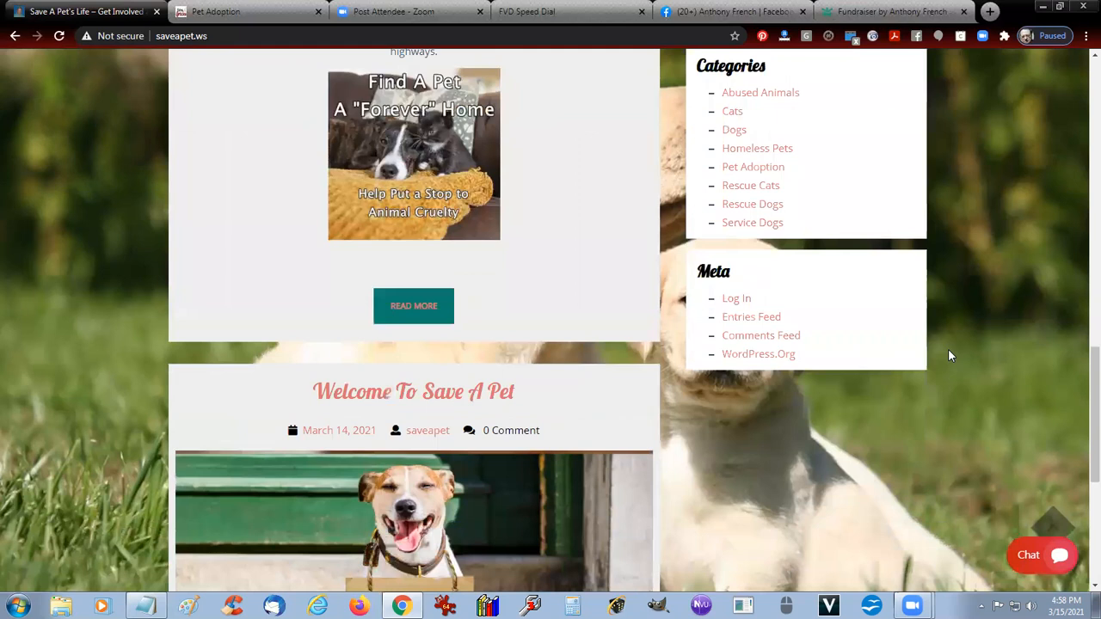
Follow the site's login link, fill in the saved username and account password, and log in to the dashboard.
left_click(738, 299)
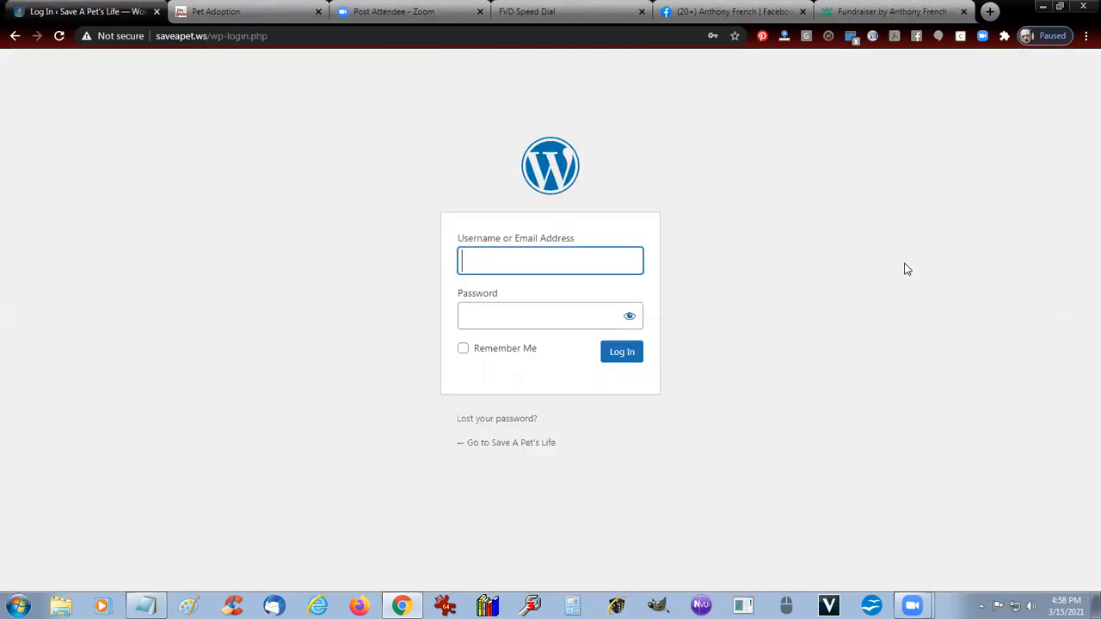
left_click(538, 260)
left_click(541, 297)
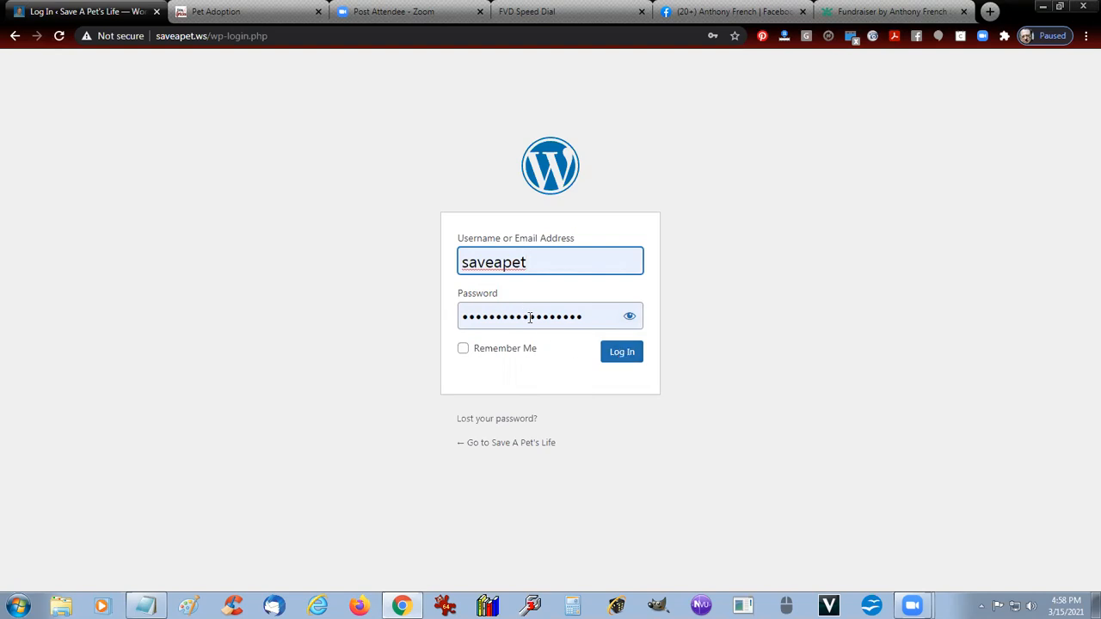
left_click(621, 353)
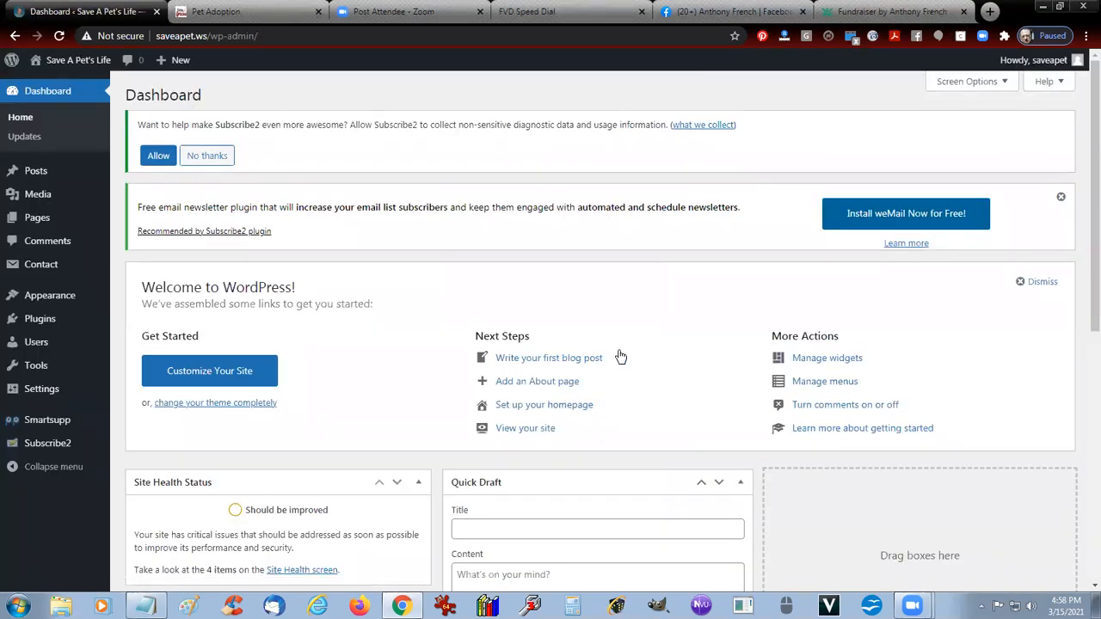
Open the list of all posts, bring up a blank new post, and return to the list without adding content.
left_click(36, 173)
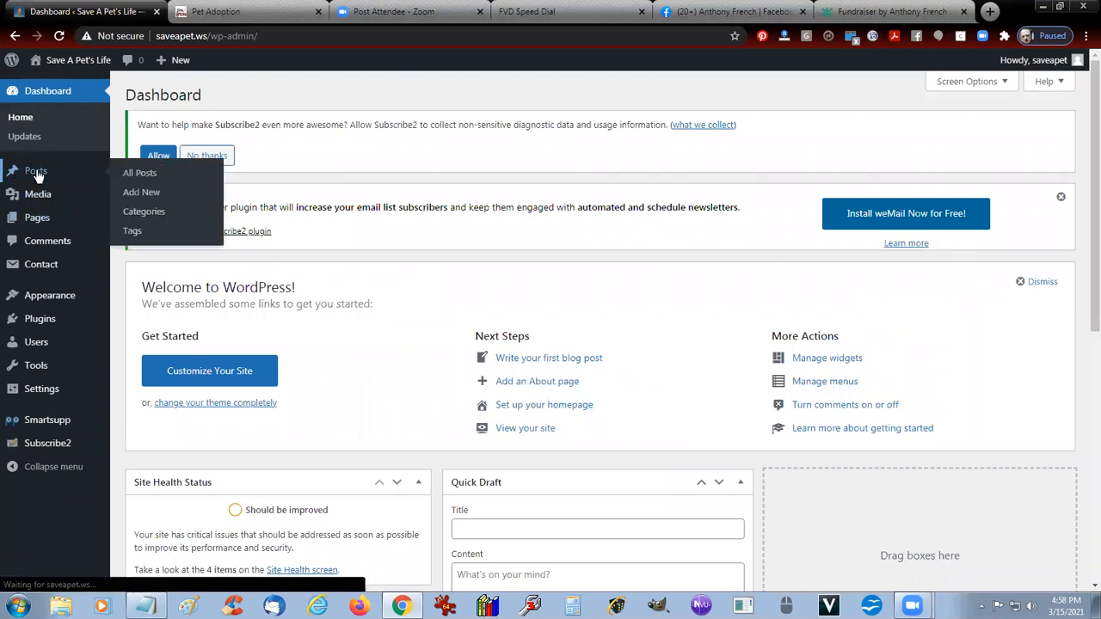
mouse_move(183, 95)
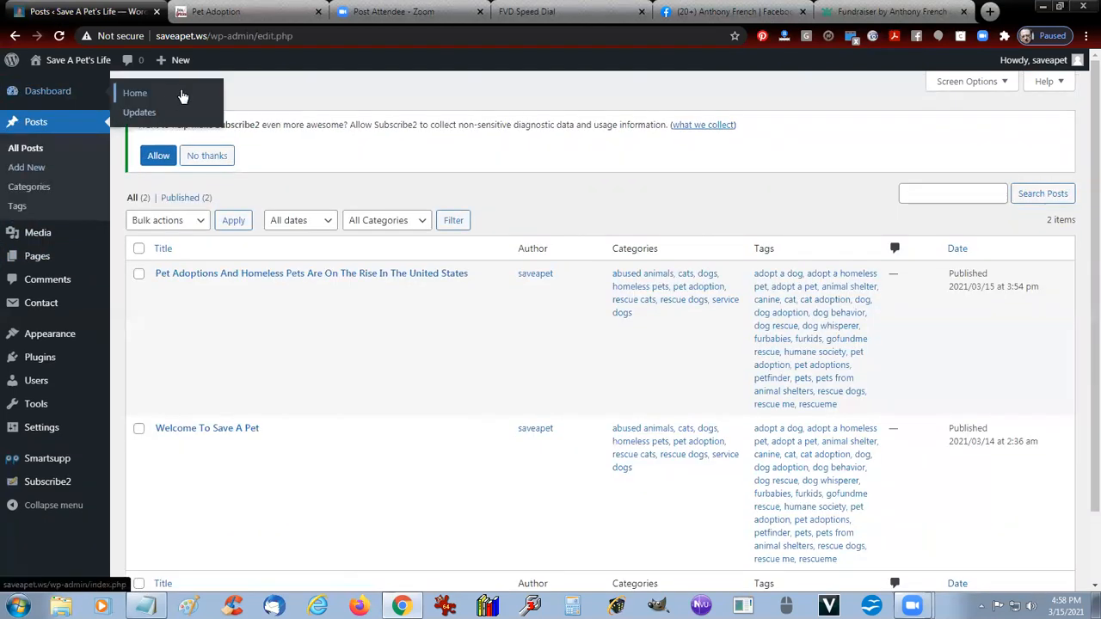
left_click(197, 97)
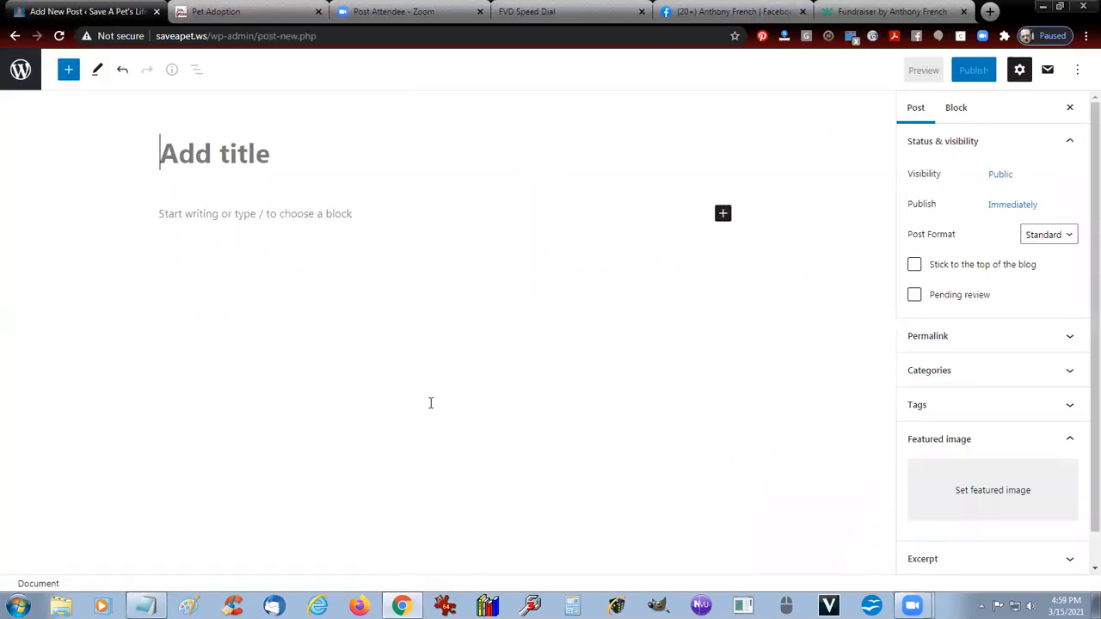
left_click(14, 35)
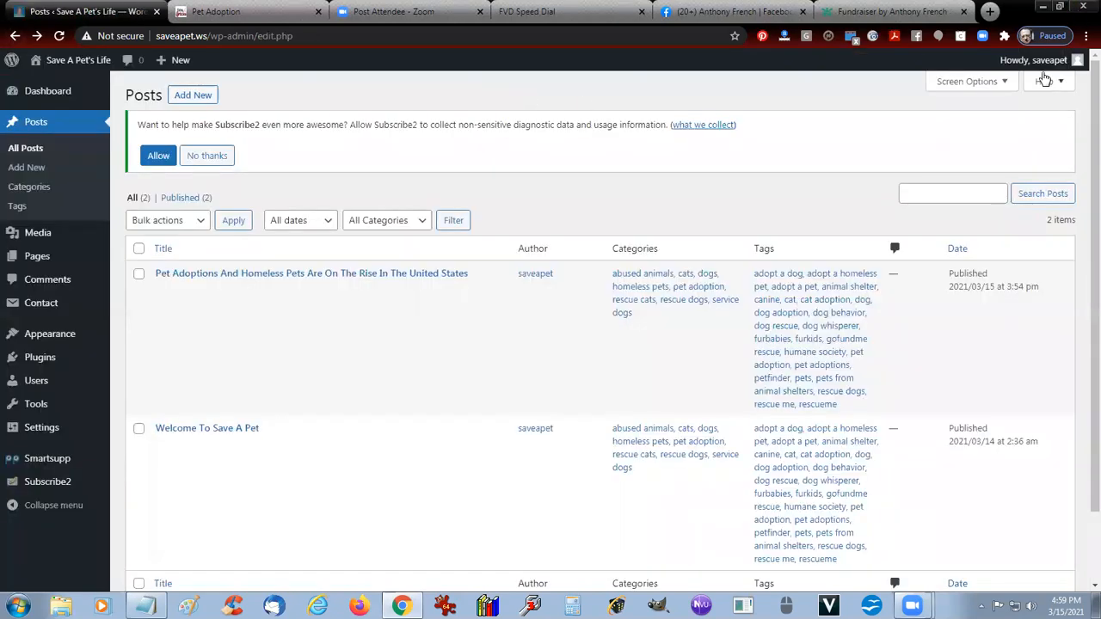
Log out of the WordPress account from the posts list.
mouse_move(1040, 60)
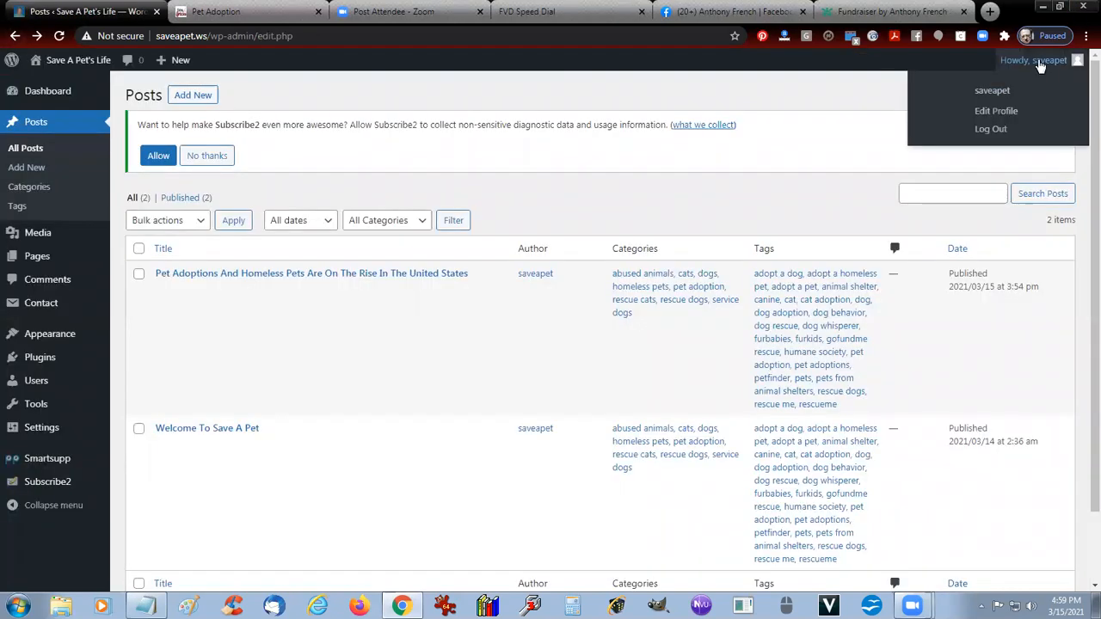
left_click(984, 130)
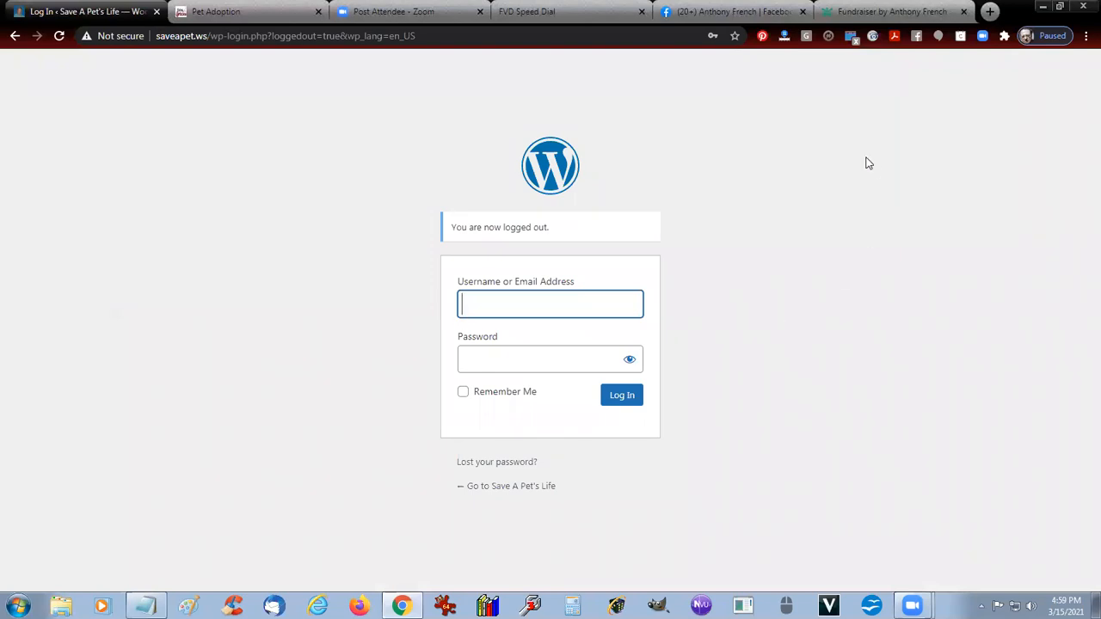
left_click(196, 35)
left_click(196, 35)
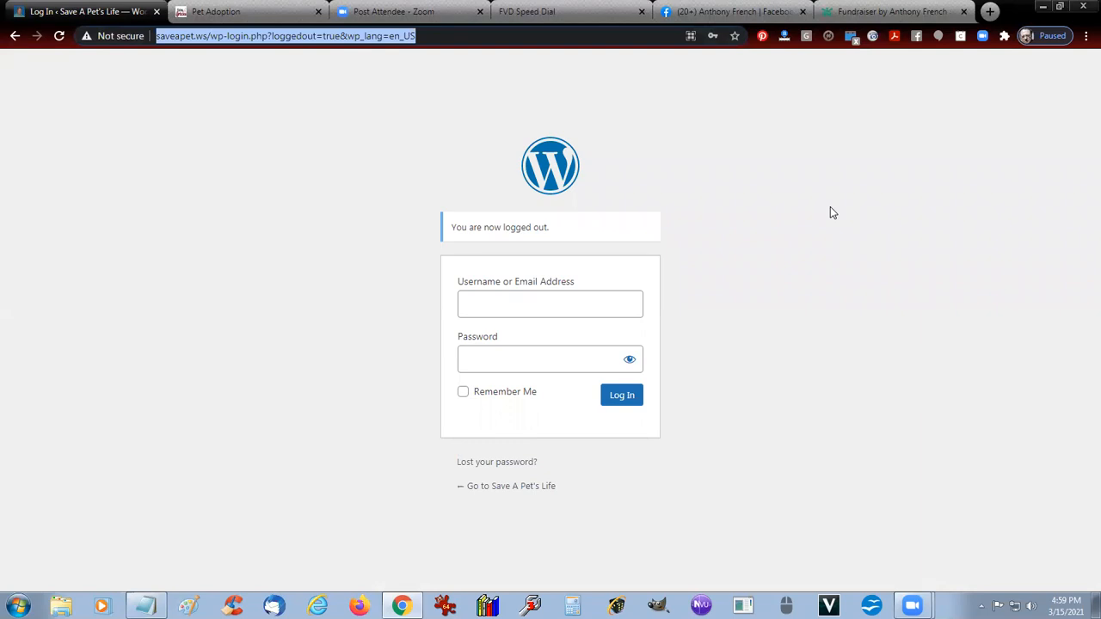
left_click(704, 568)
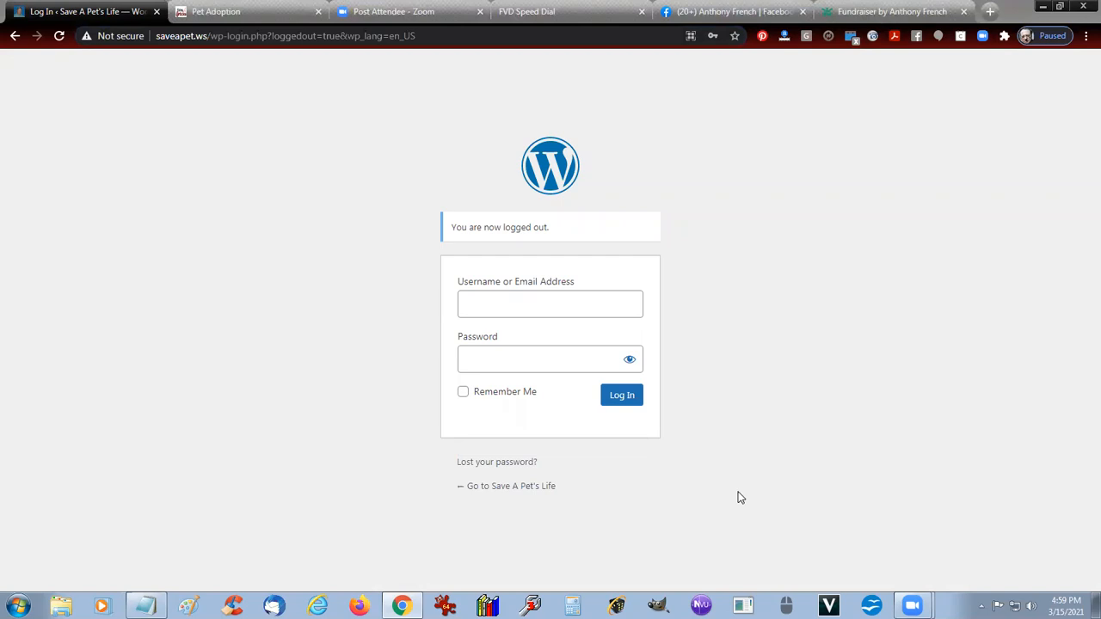